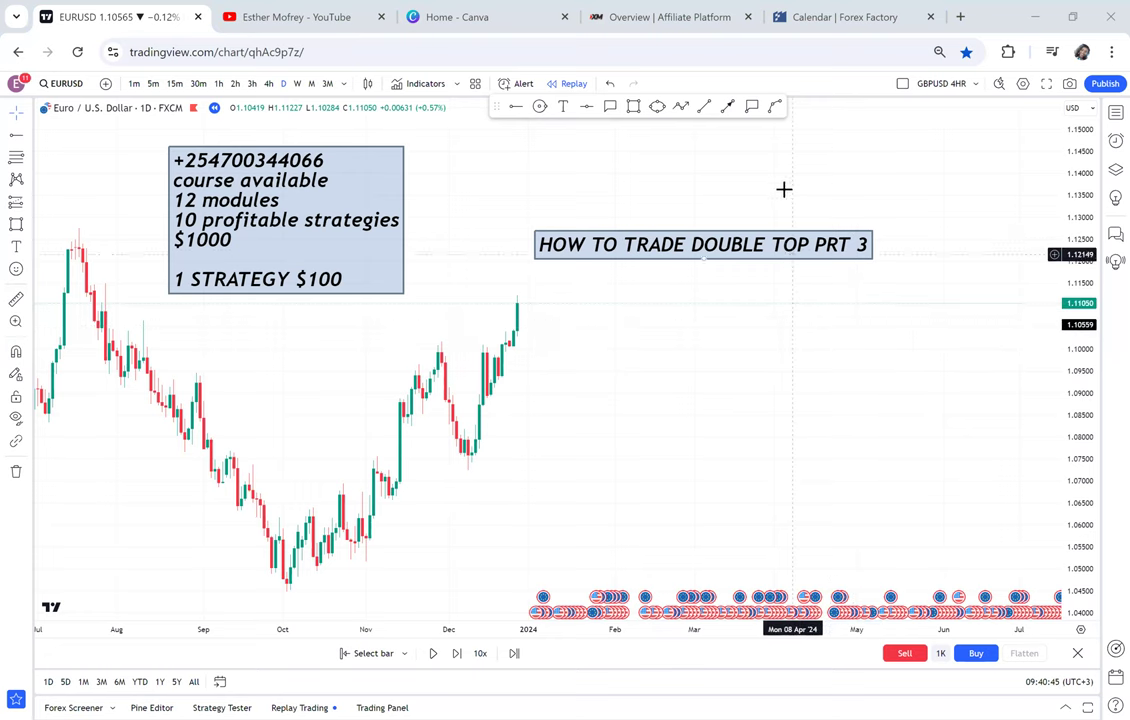
Step: Draw a double-top path in the empty area above the candles: up to 1.233, down to 1.192, and back up to about 1.235
left_click_drag(793, 263, 792, 412)
left_click_drag(752, 300, 749, 445)
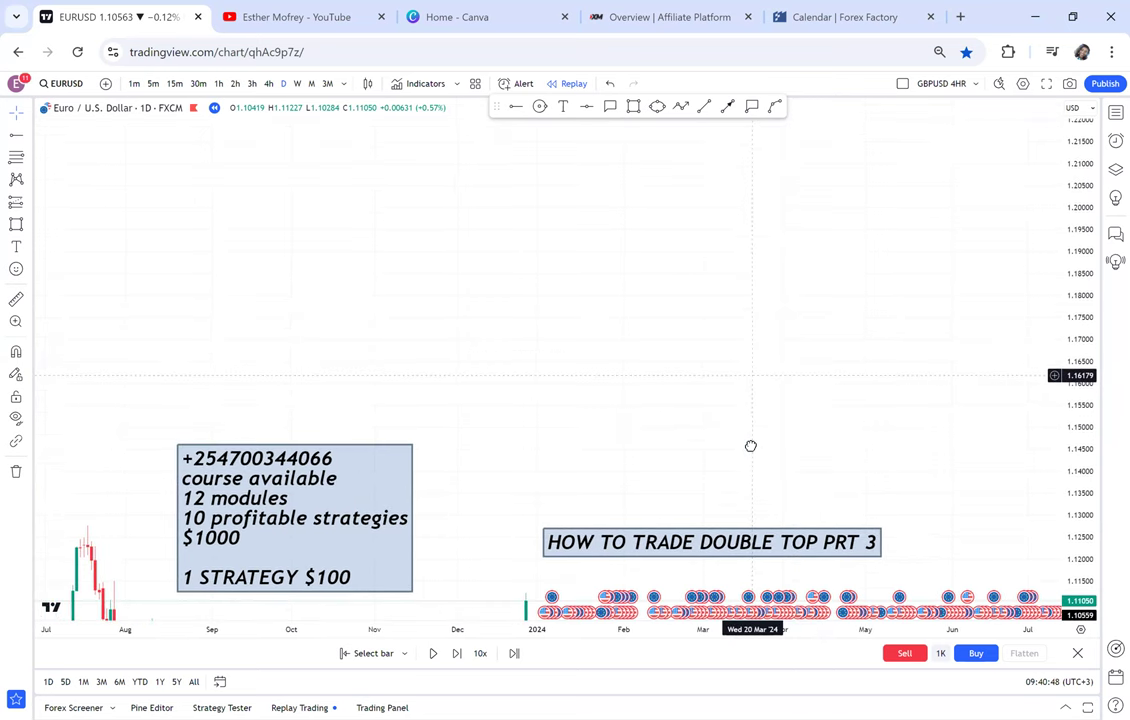
left_click(681, 106)
left_click(358, 507)
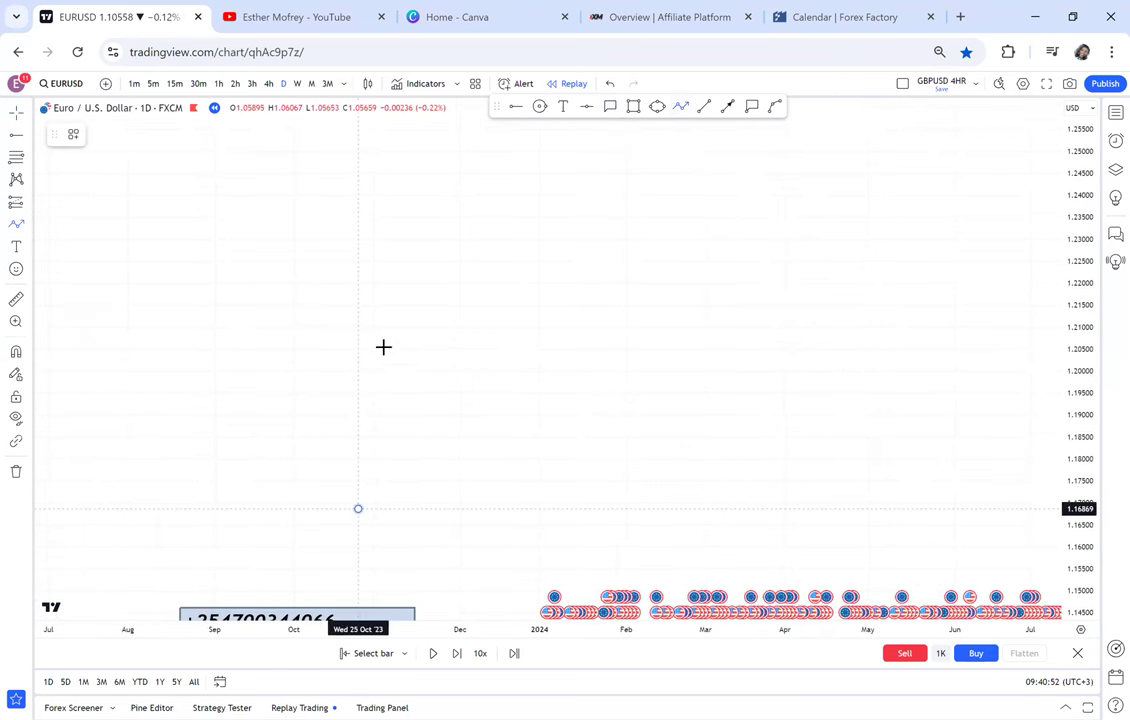
left_click(452, 228)
left_click(520, 404)
double_click(558, 219)
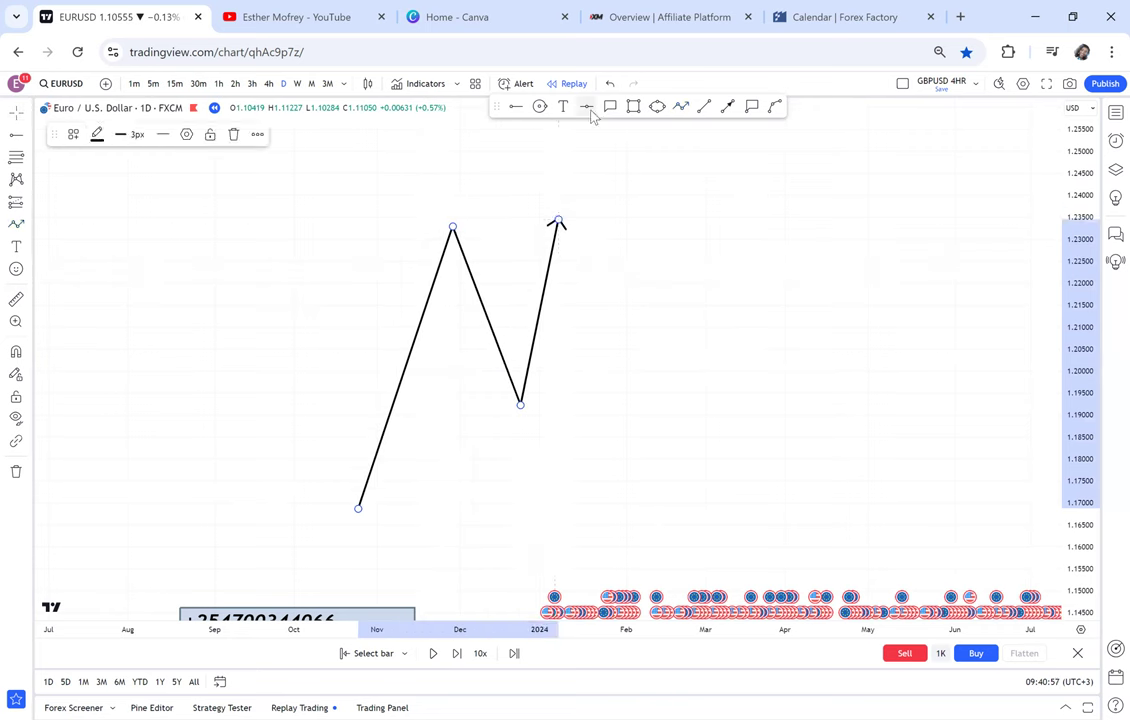
Step: Circle both peaks of the double-top path
left_click(539, 106)
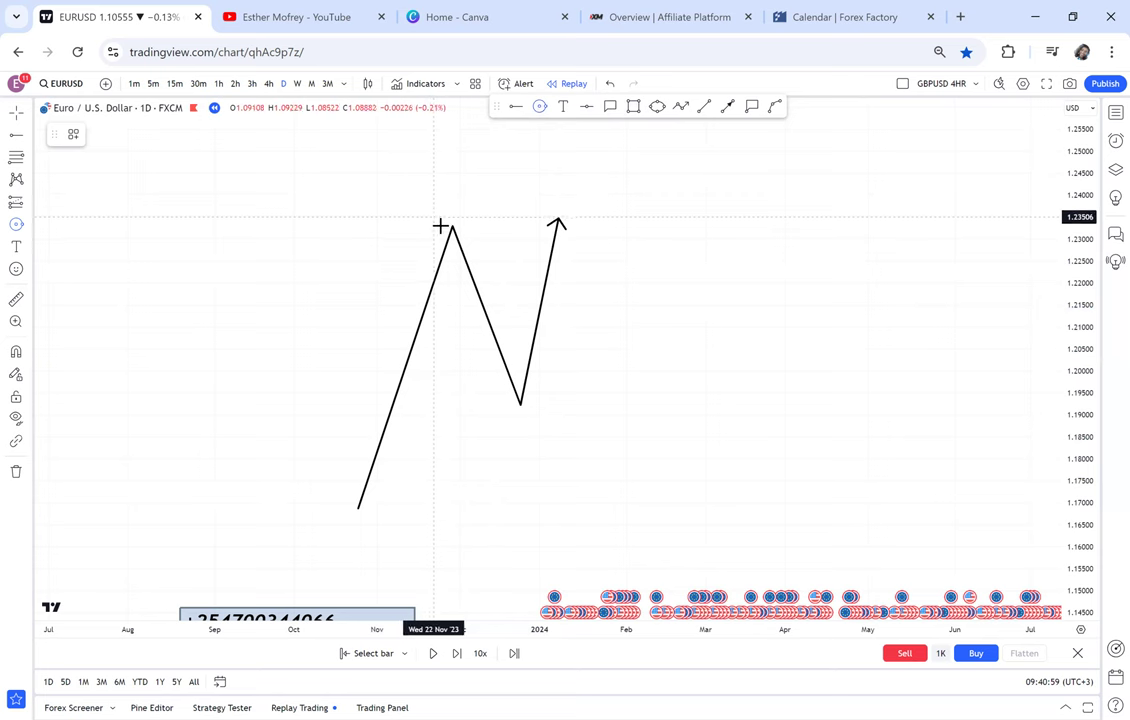
left_click(455, 238)
left_click(540, 106)
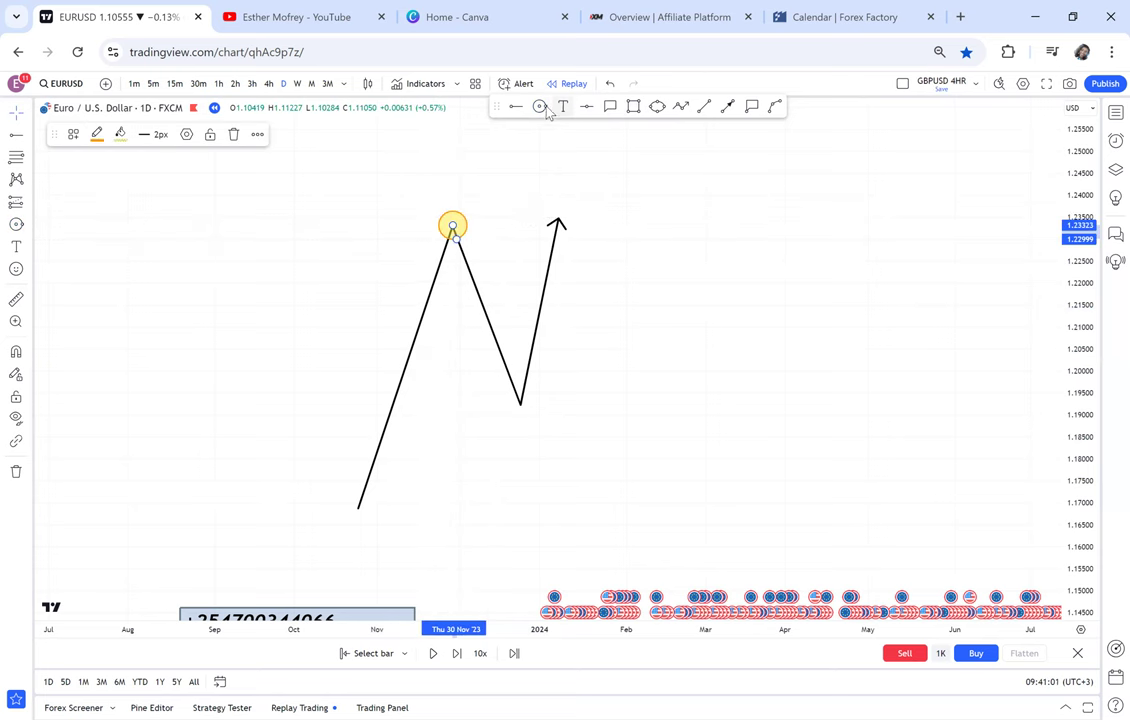
left_click(561, 226)
left_click(580, 238)
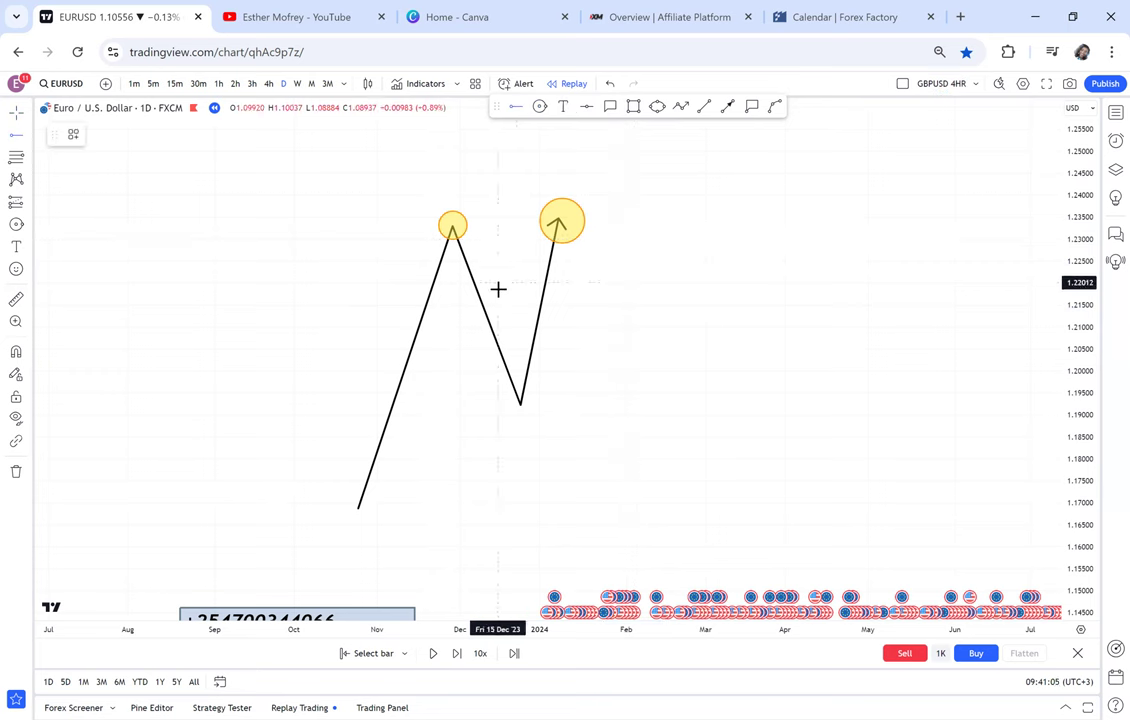
Step: Add horizontal rays halfway down the pattern at about 1.2120 and at the neckline low at about 1.1919
left_click(456, 318)
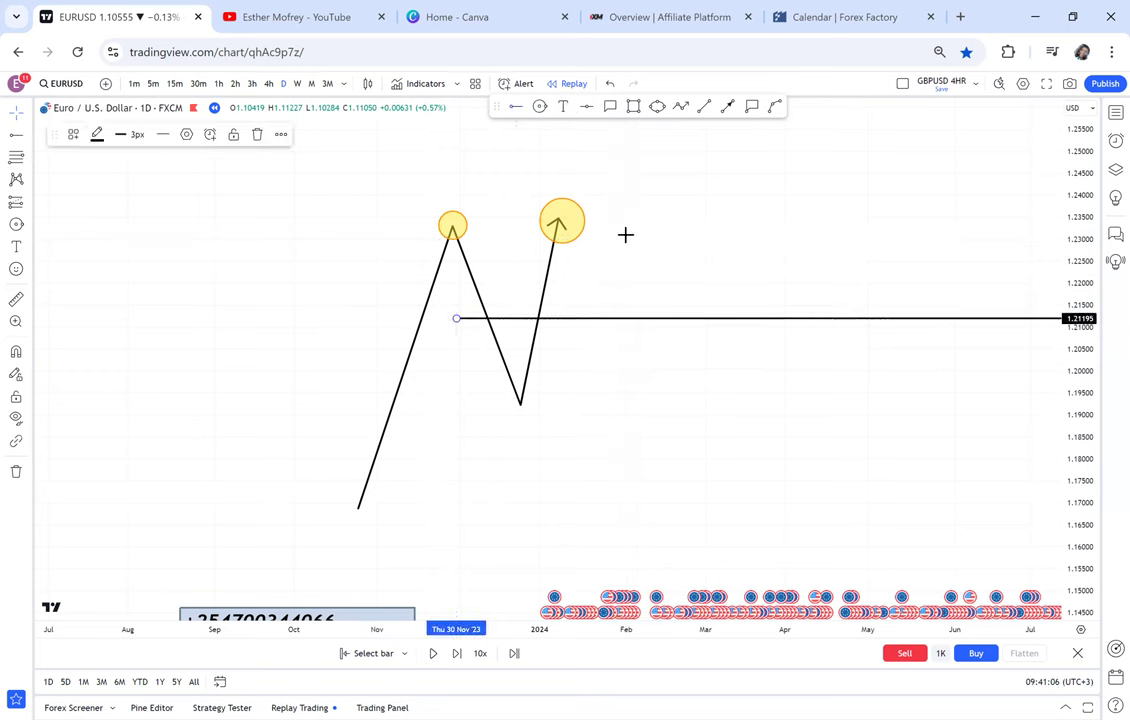
left_click(467, 403)
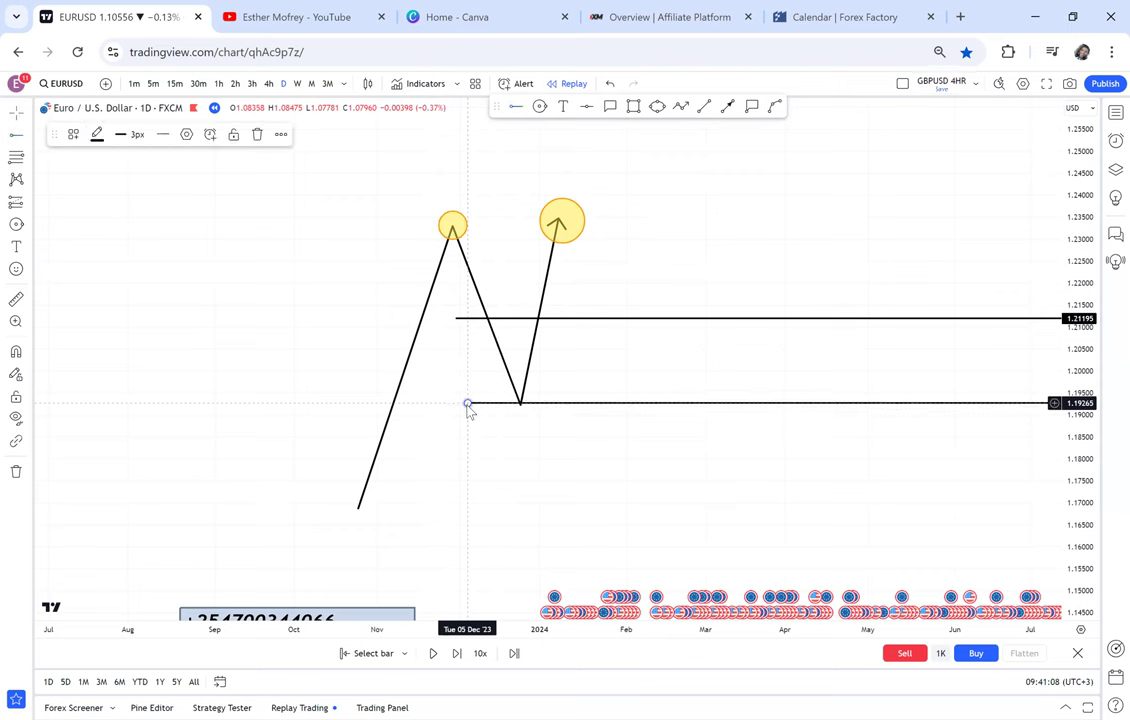
left_click_drag(467, 404, 467, 406)
Step: Draw a rectangle as tall as the double top, about 0.041, and place it directly below the neckline ray
left_click_drag(498, 435, 484, 395)
left_click(634, 107)
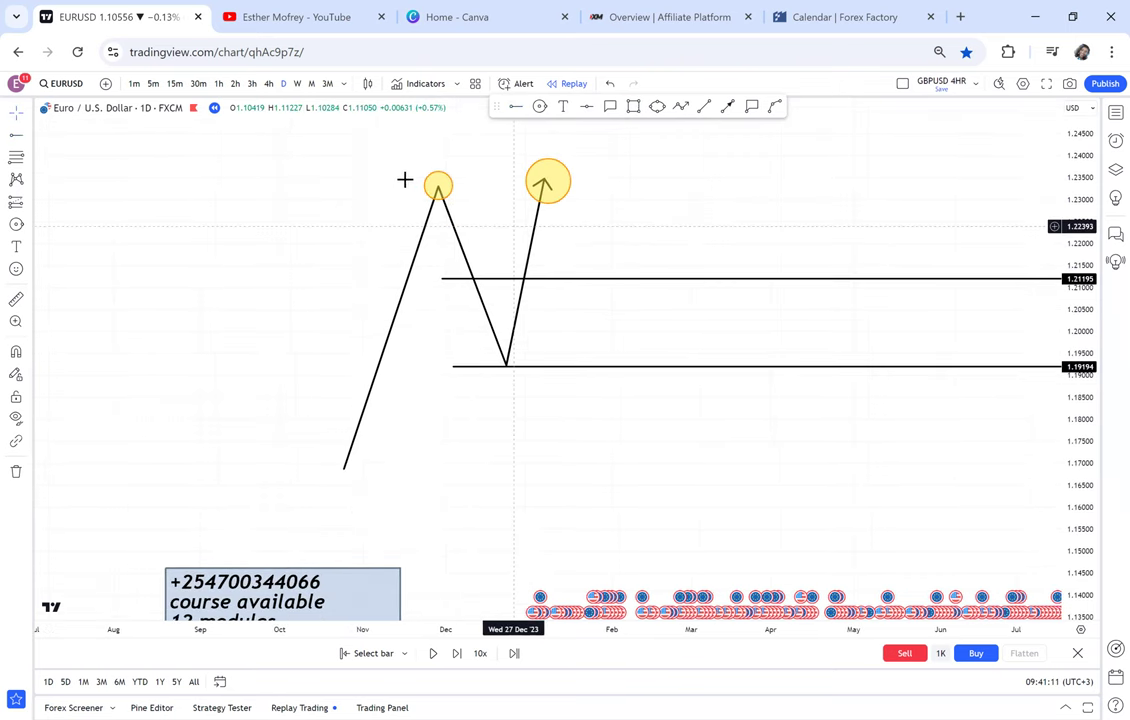
left_click(412, 186)
mouse_move(444, 193)
left_mouse_down()
mouse_move(441, 184)
mouse_move(547, 367)
mouse_move(550, 555)
mouse_move(595, 442)
left_mouse_up()
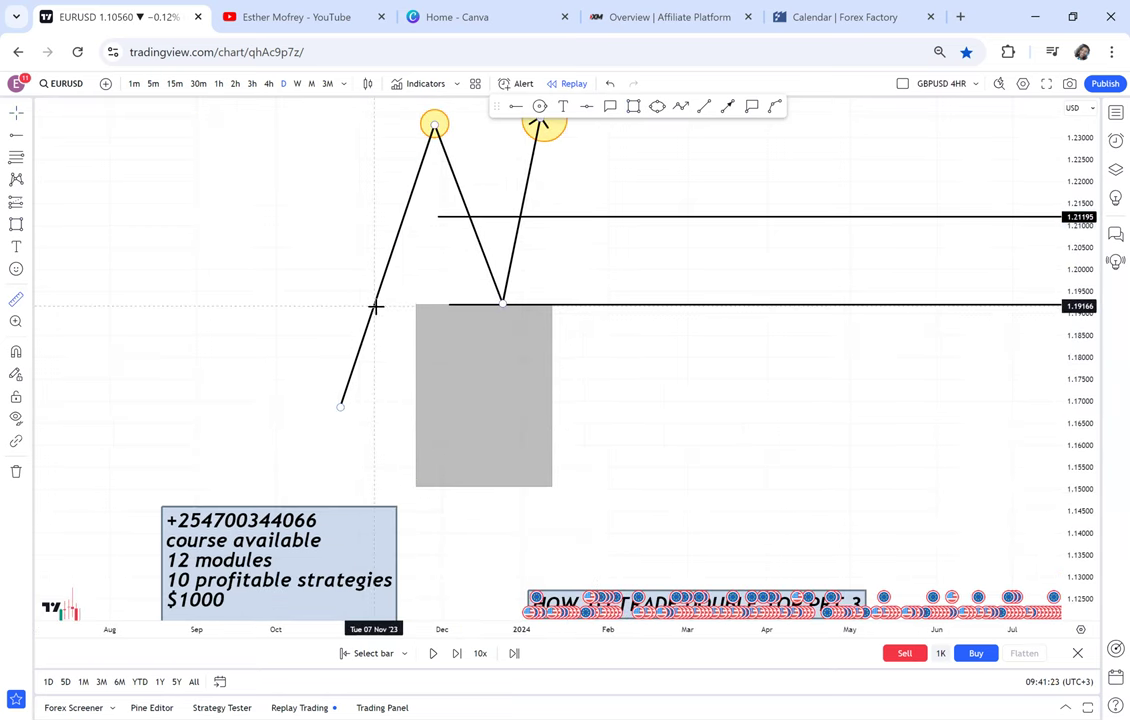
Step: Measure the rectangle's height and add horizontal rays at its midpoint, about 1.1708, and its lower edge, about 1.1504
left_click(373, 308, "shift")
left_click(702, 486)
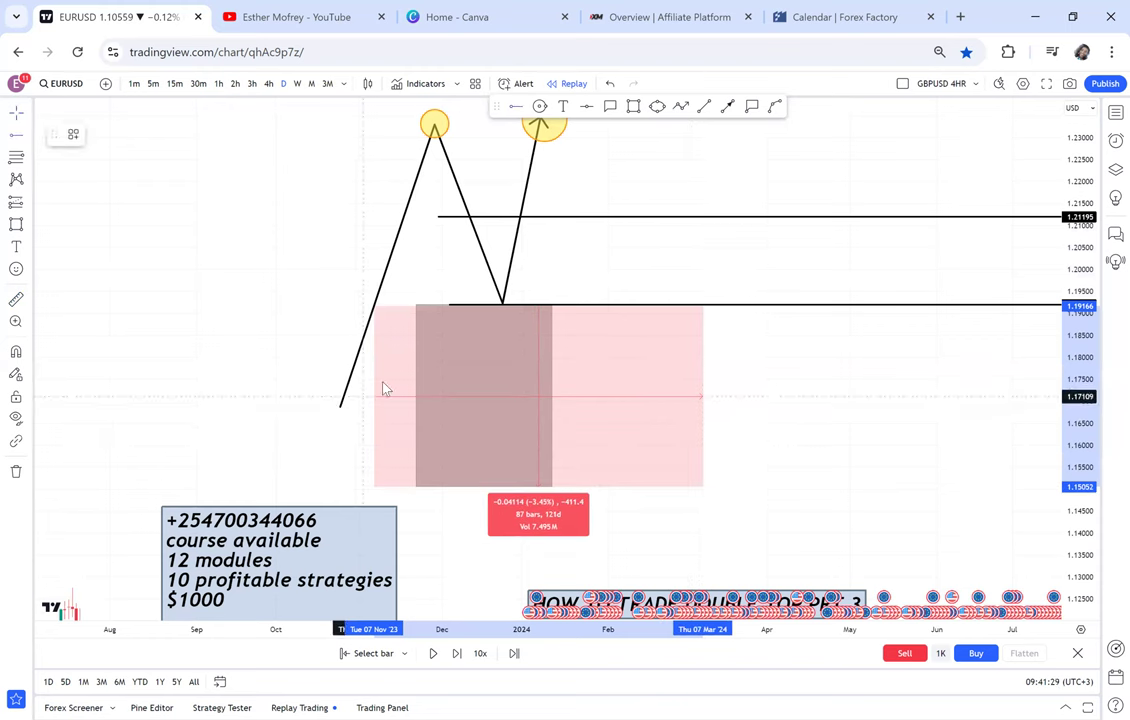
key("alt+j")
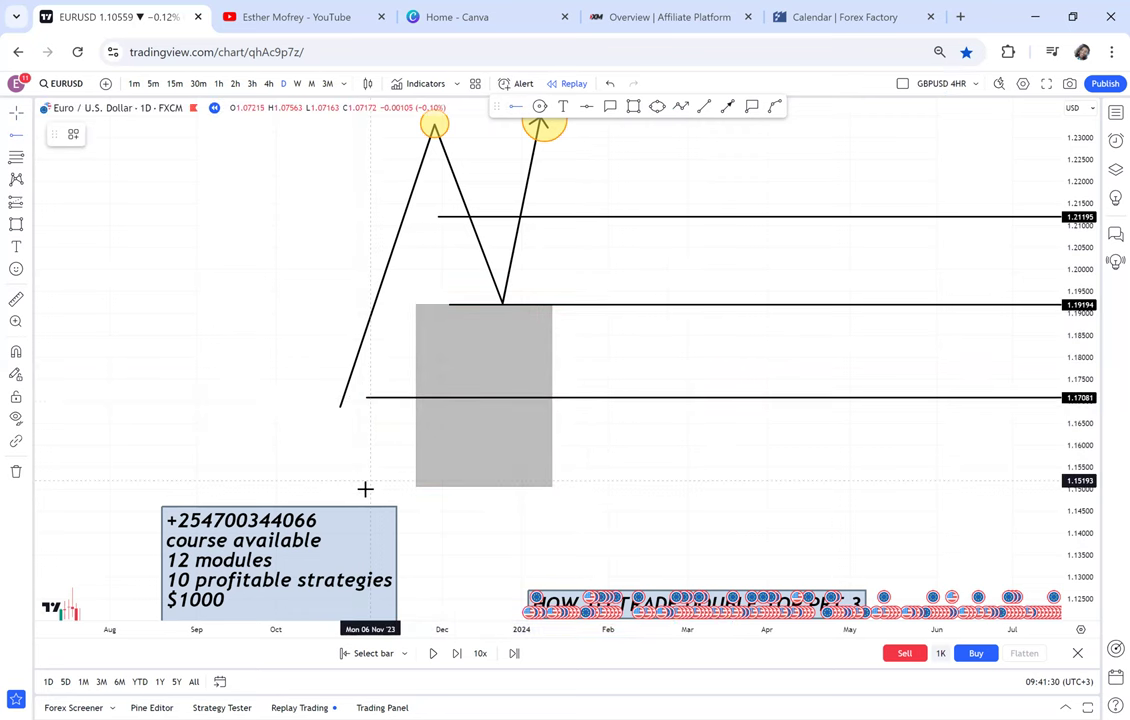
key("alt+j")
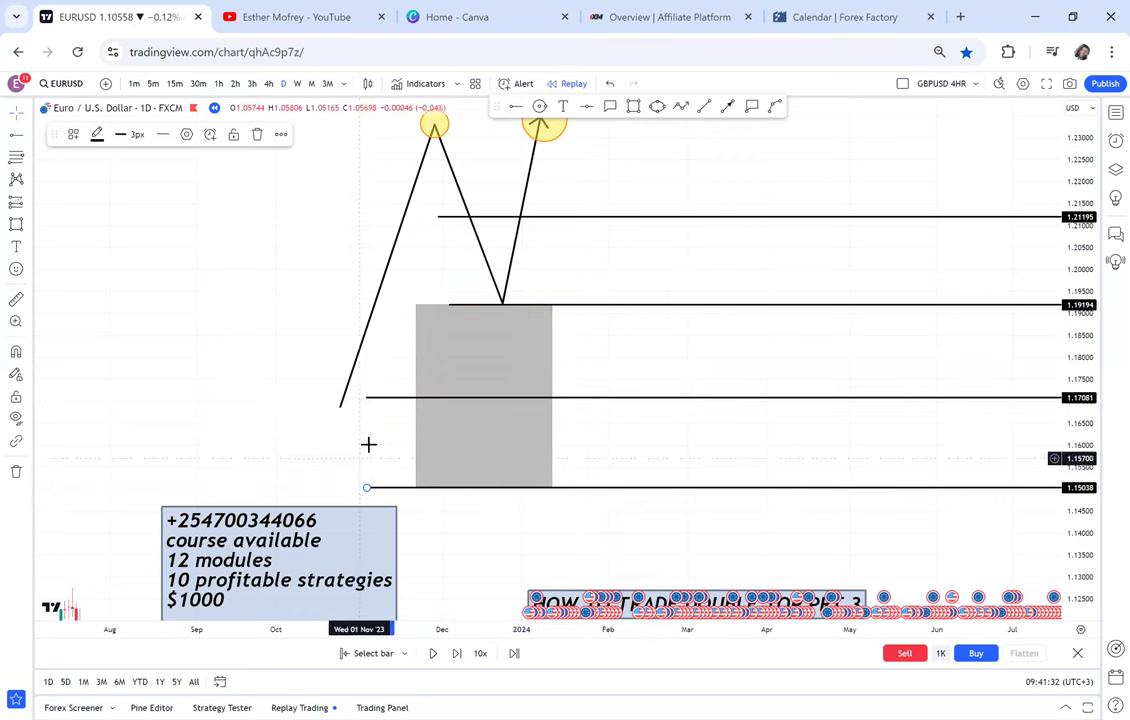
left_click(1115, 113)
left_click(1109, 119)
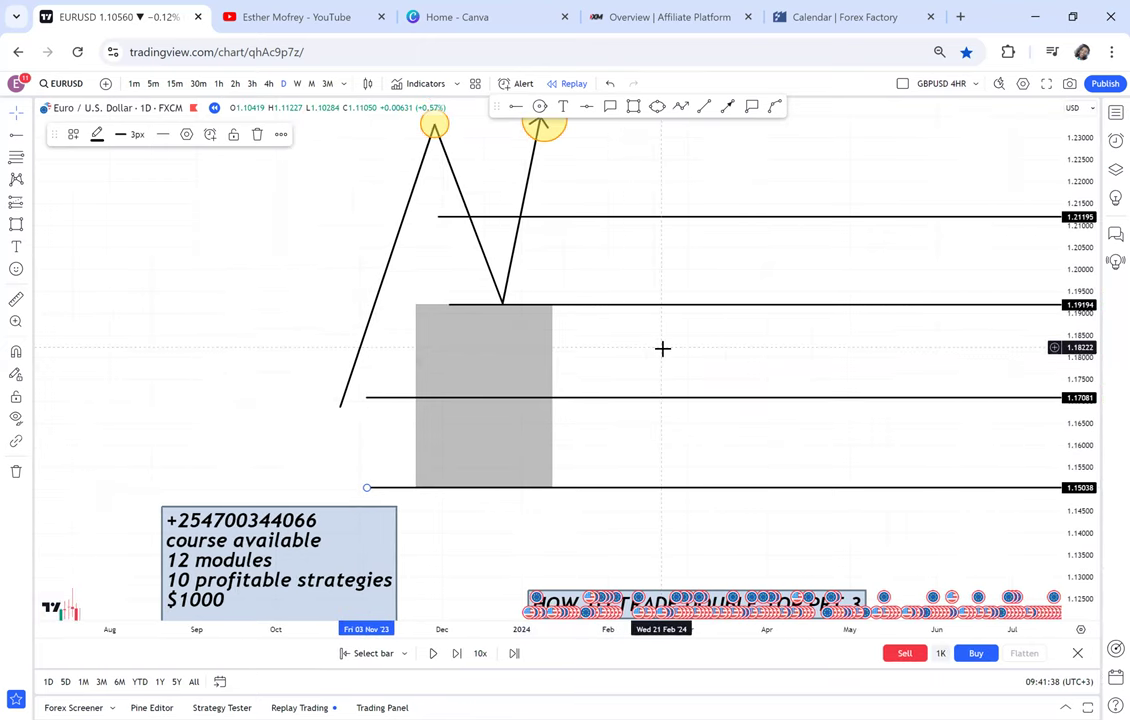
Step: Draw an arrow from the second peak down to the horizontal ray halfway down the double top
mouse_move(663, 270)
left_mouse_down()
mouse_move(675, 353)
mouse_move(656, 356)
left_mouse_up()
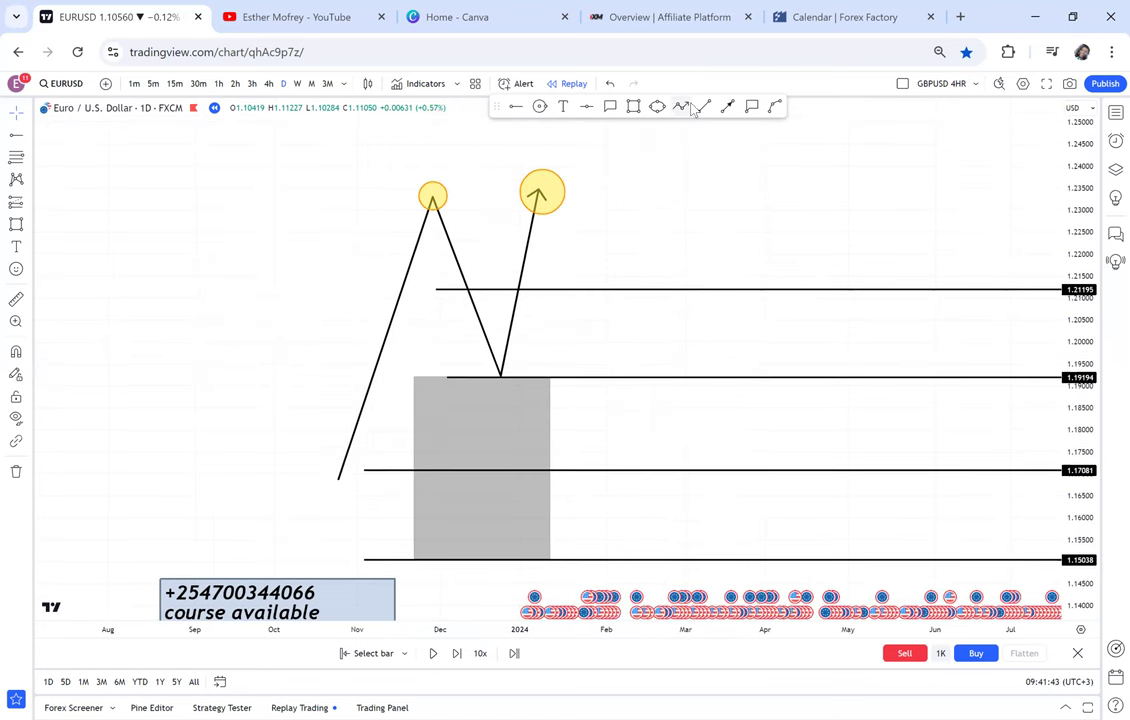
left_click(728, 106)
left_click_drag(548, 196, 572, 294)
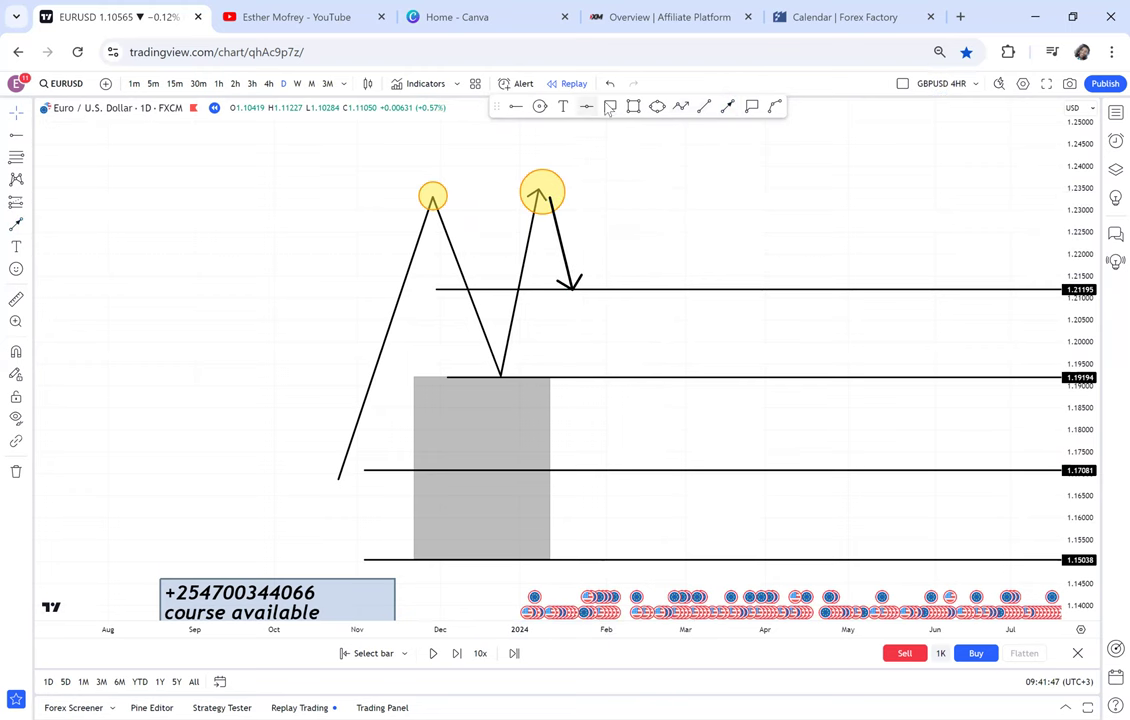
Step: Add a callout beside the down arrow reading "WBB ( DAILY WEEKLY OR MONTHLY" and shift its box clear of the second circle
left_click(587, 247)
left_click(632, 184)
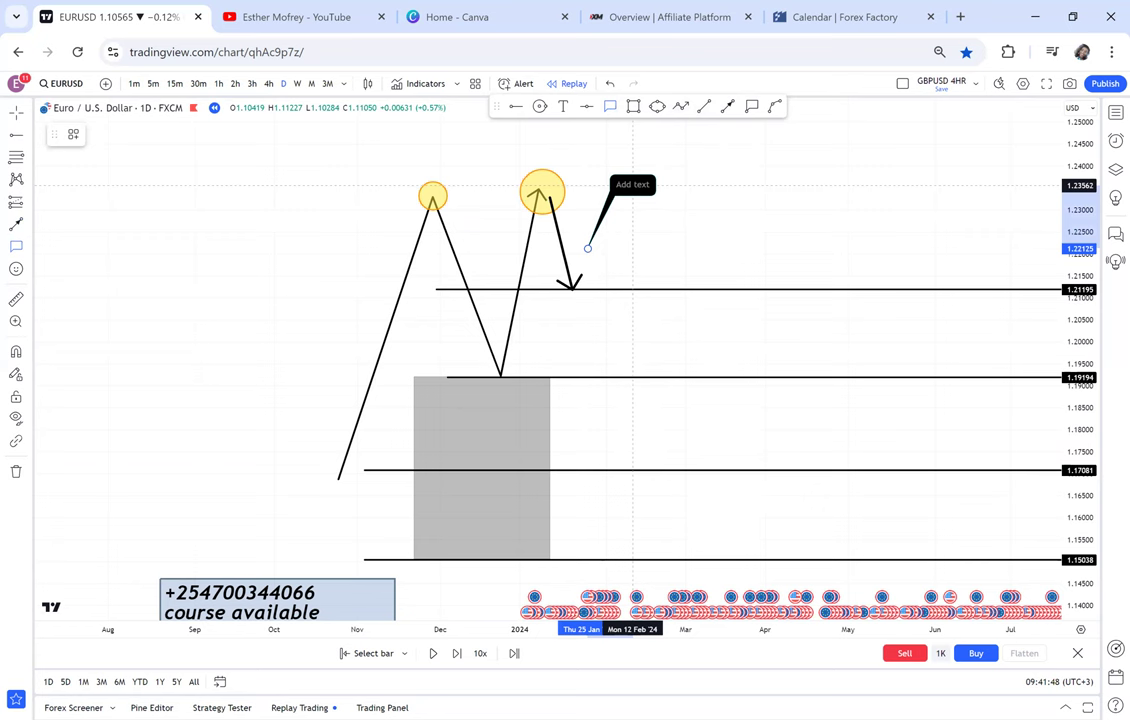
type("V")
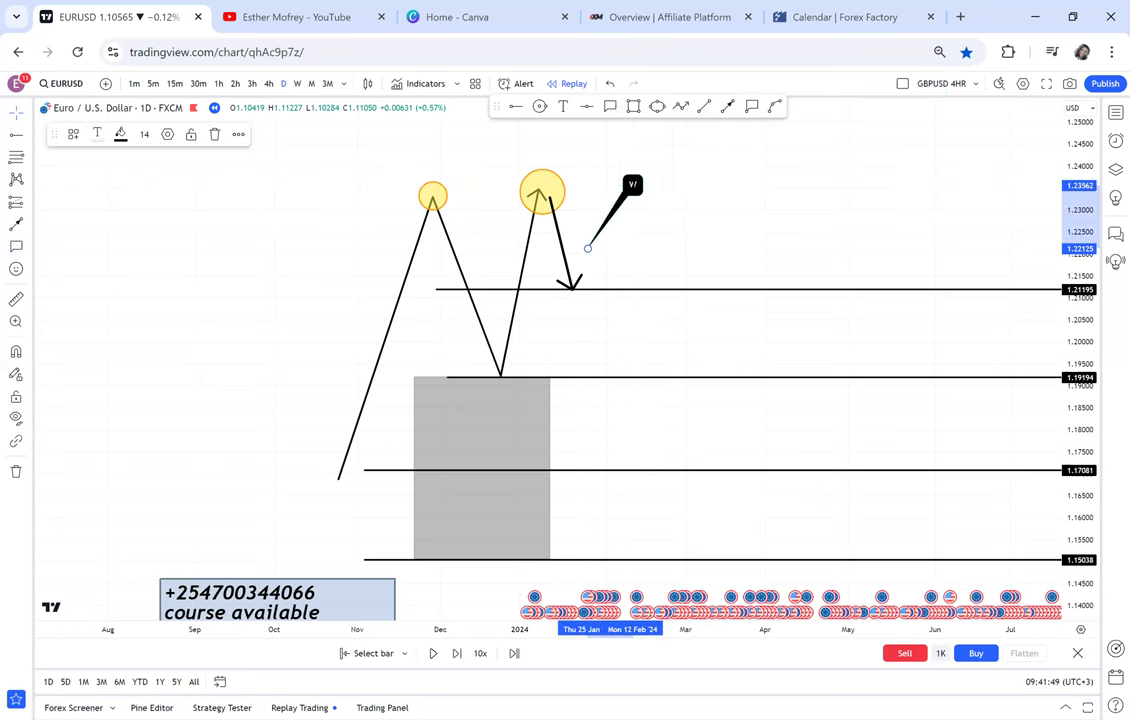
type("EB")
type(" (")
type(" DAILY")
type(" WE")
type("EKLY")
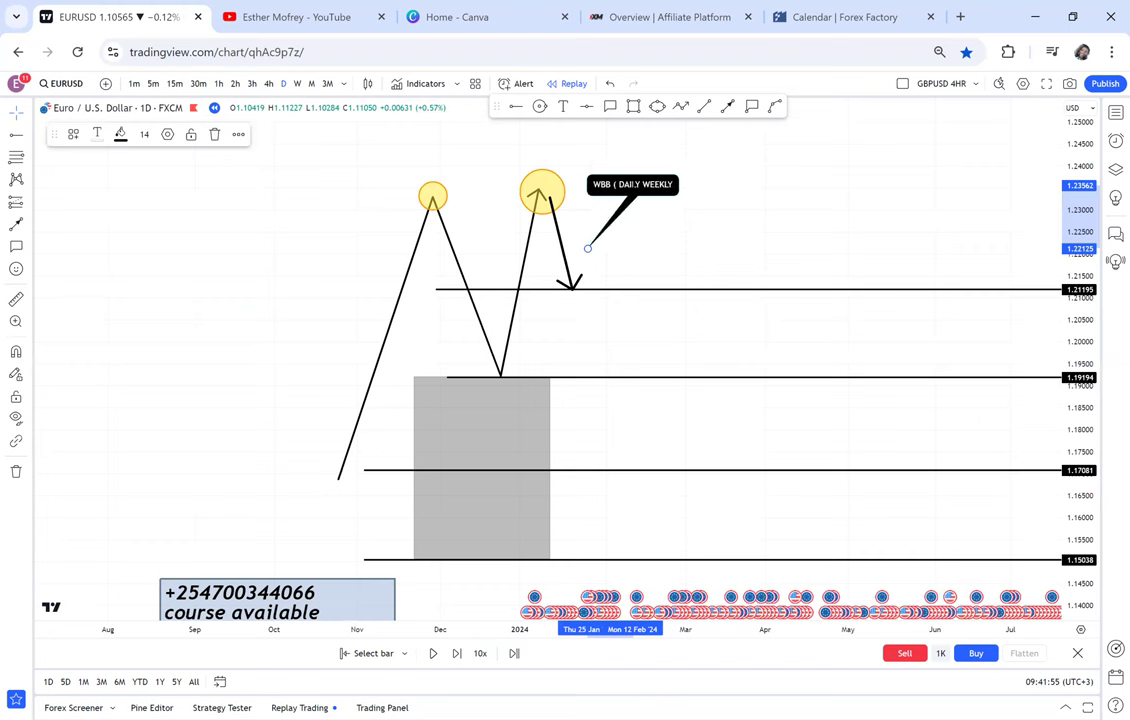
type(" OR MONTHLY")
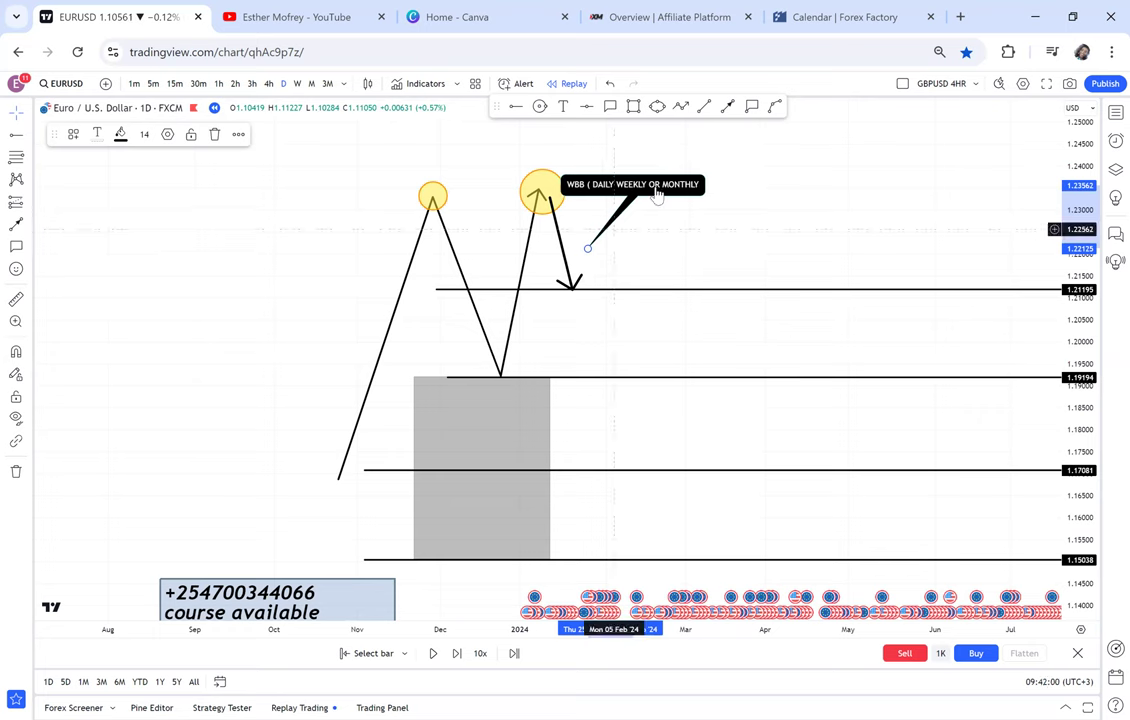
left_click(705, 193)
left_click_drag(656, 190, 705, 196)
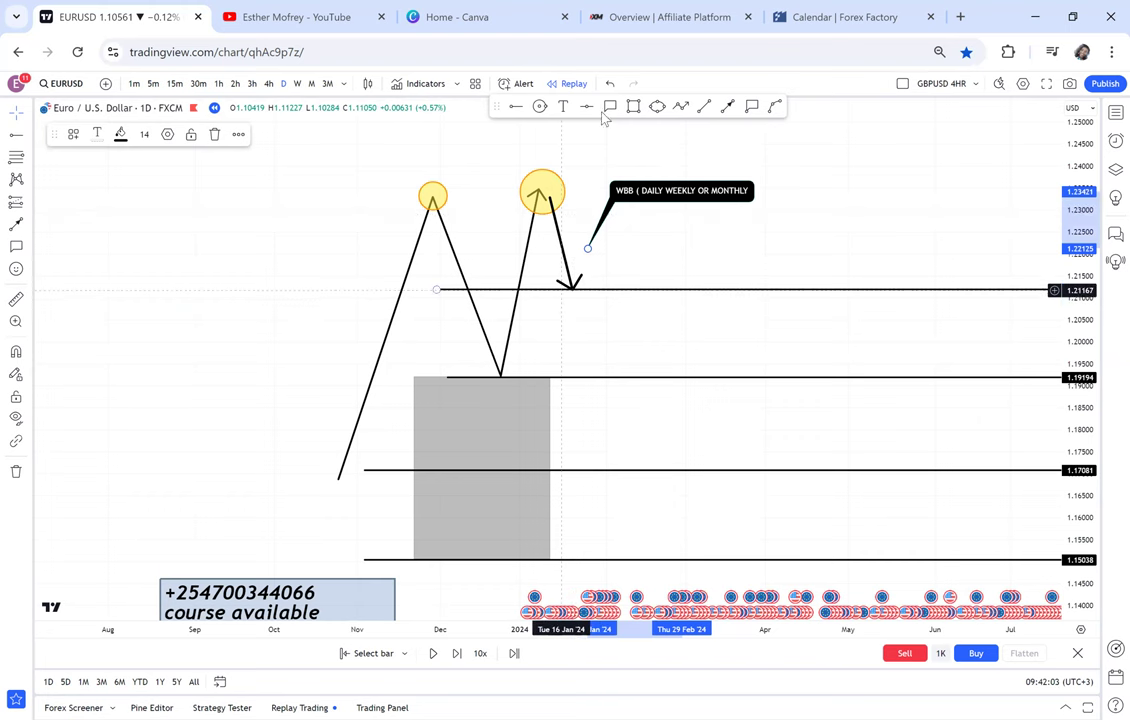
Step: Label the uppermost horizontal ray "TP1", with the text box sitting just above the line
left_click(563, 106)
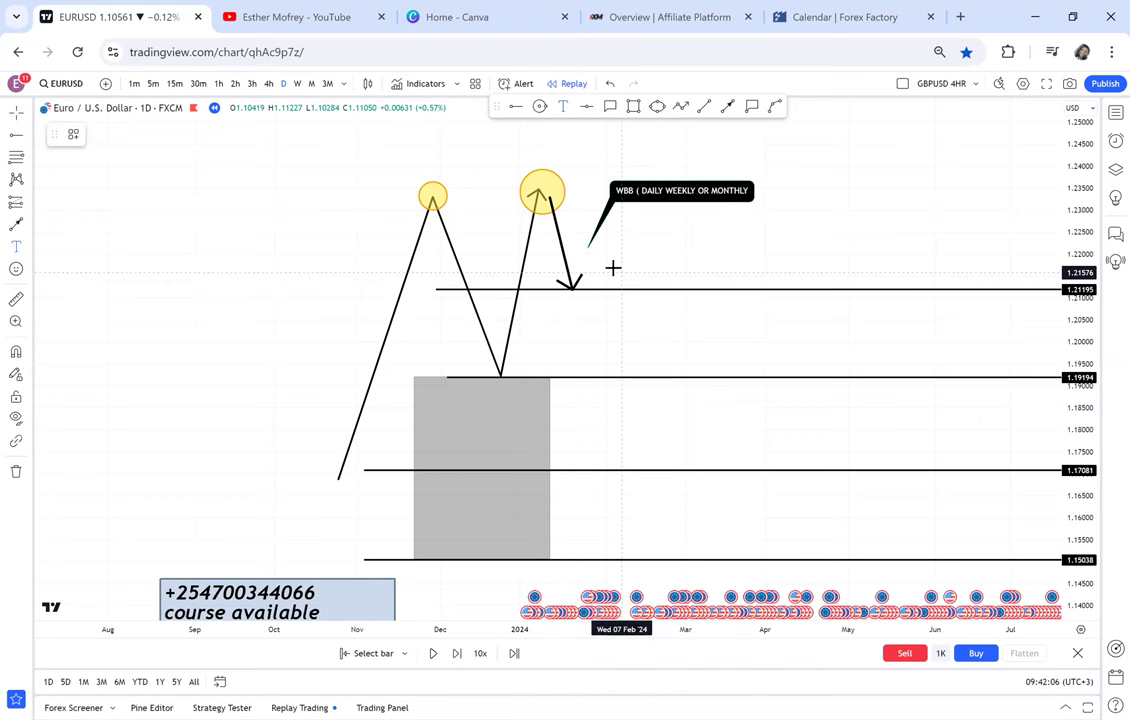
left_click(612, 268)
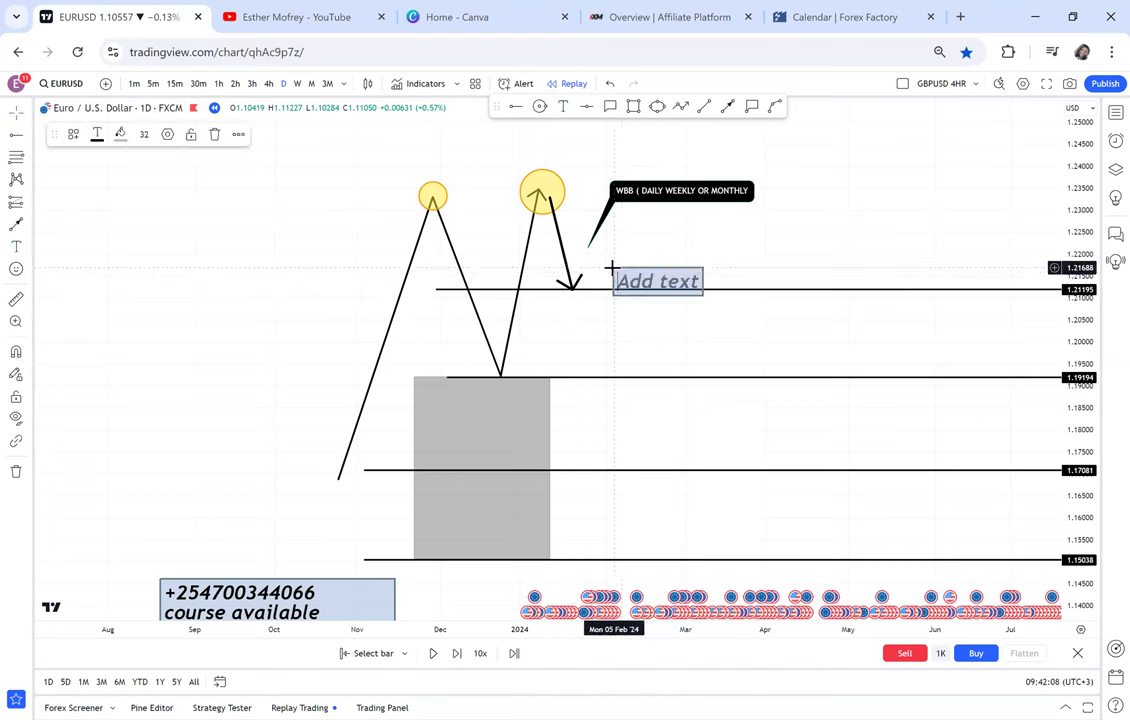
type("TP1")
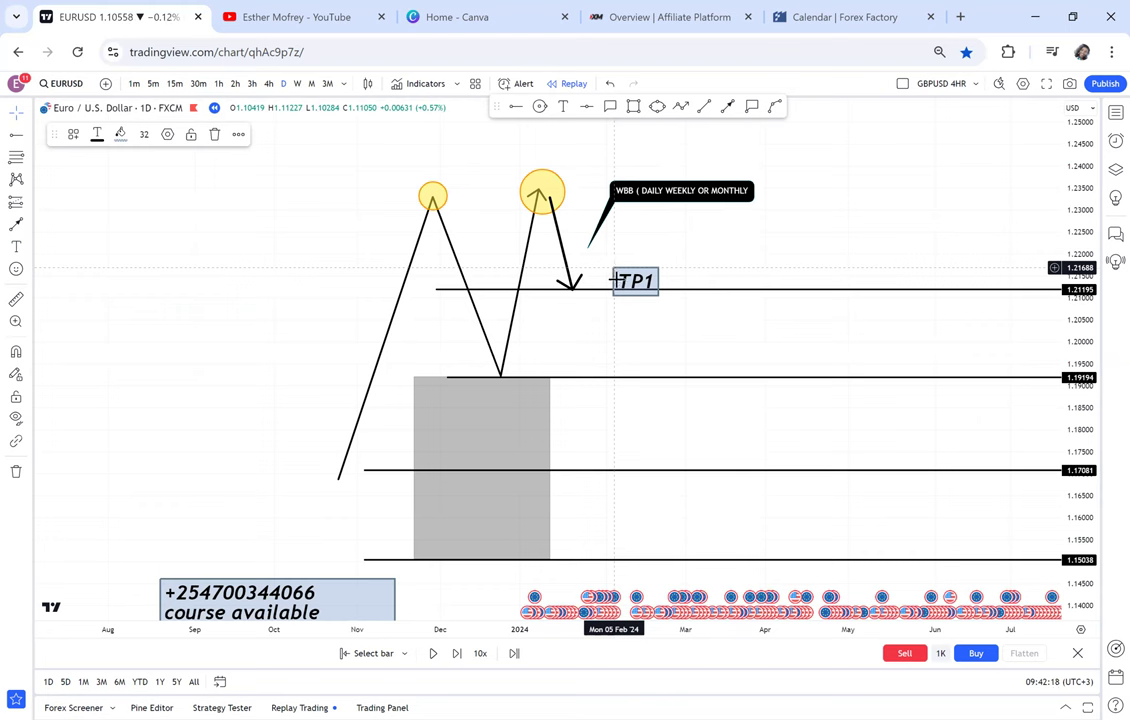
left_click(690, 255)
left_click_drag(712, 254, 672, 258)
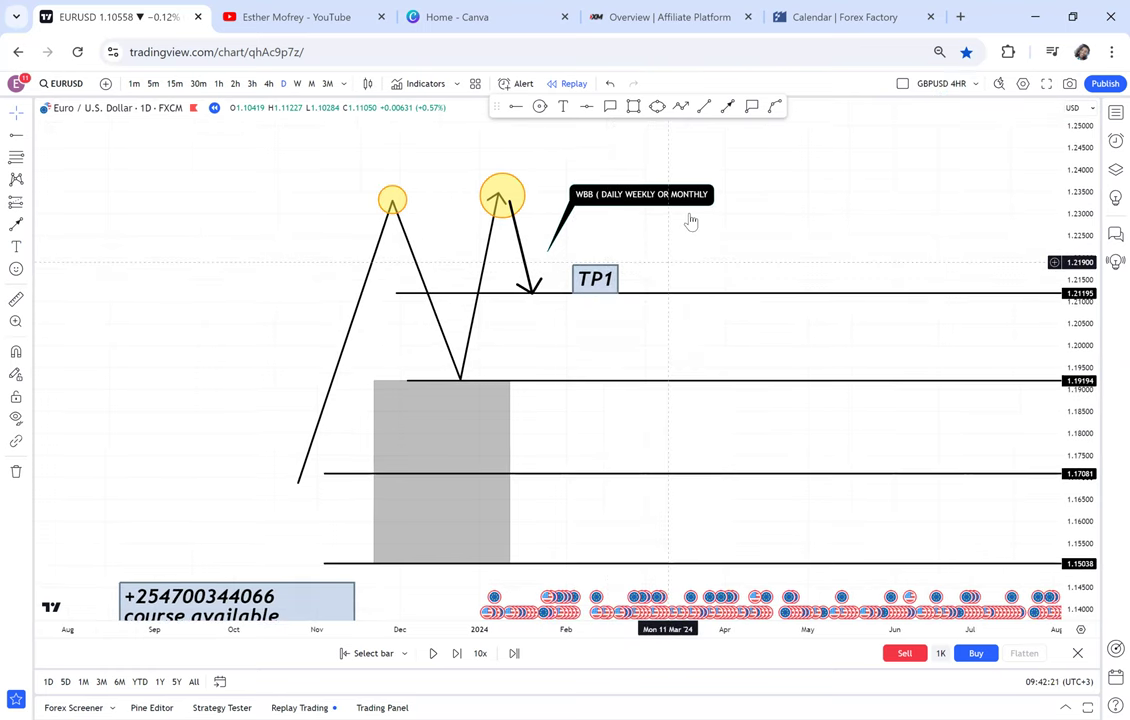
Step: Draw a second down arrow from the TP1 ray to the neckline ray
scroll(612, 258, "right", 1)
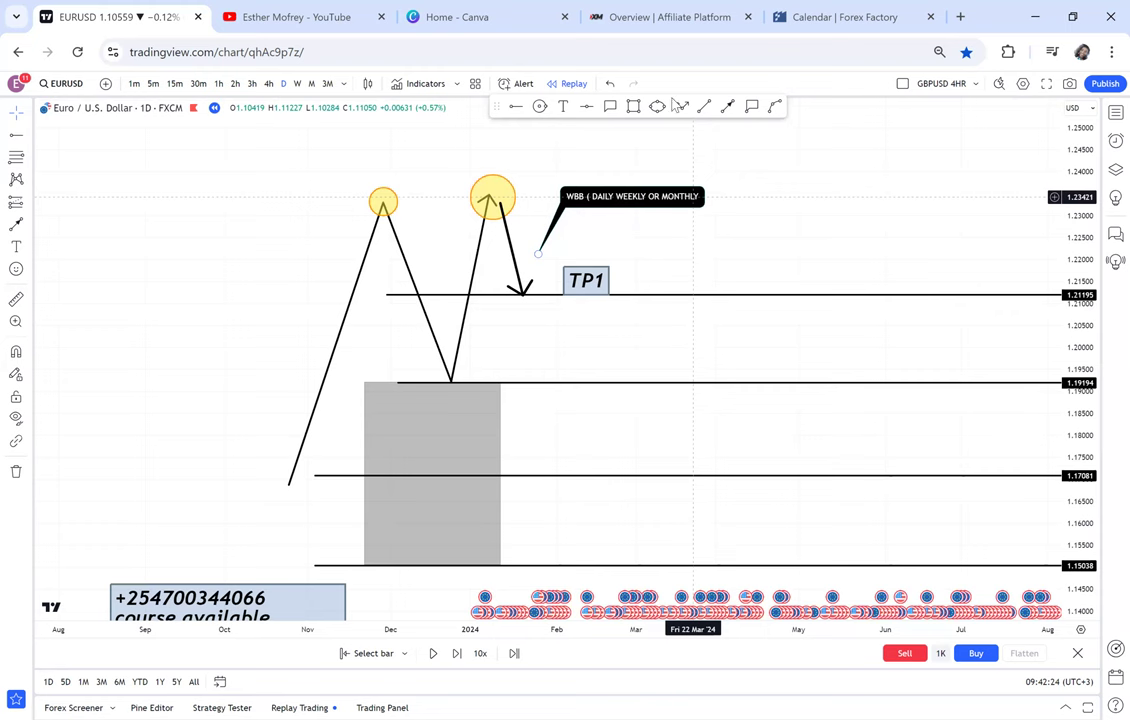
left_click(727, 106)
left_click(534, 304)
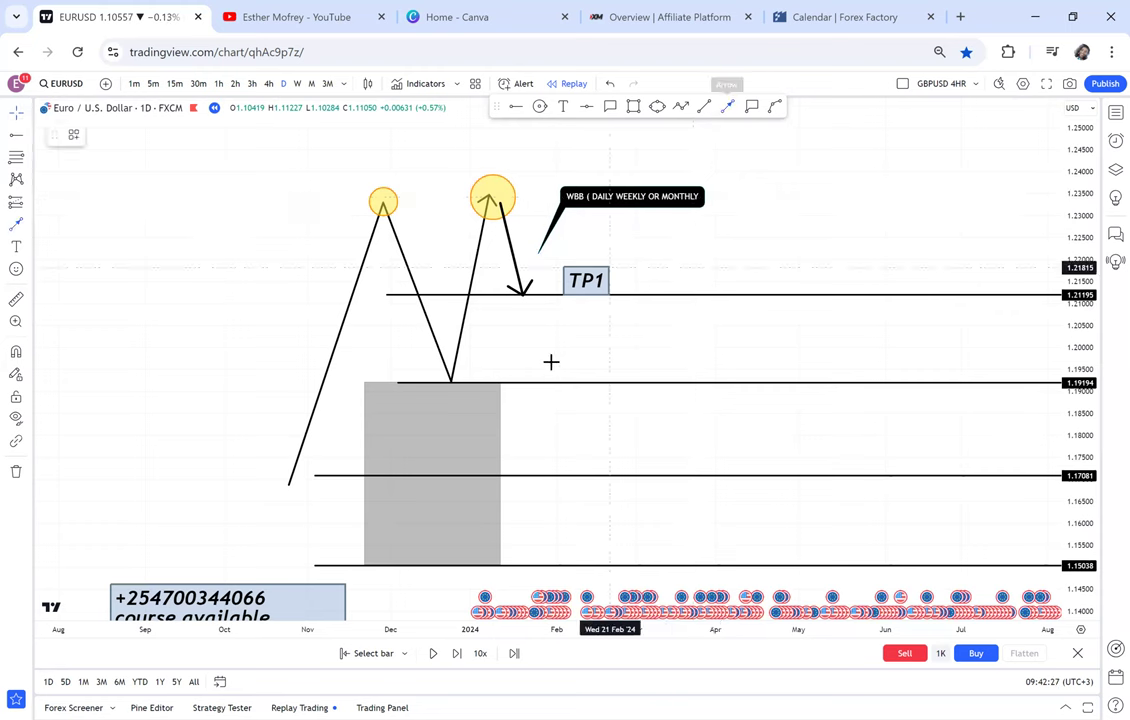
left_click(551, 370)
left_click(629, 176)
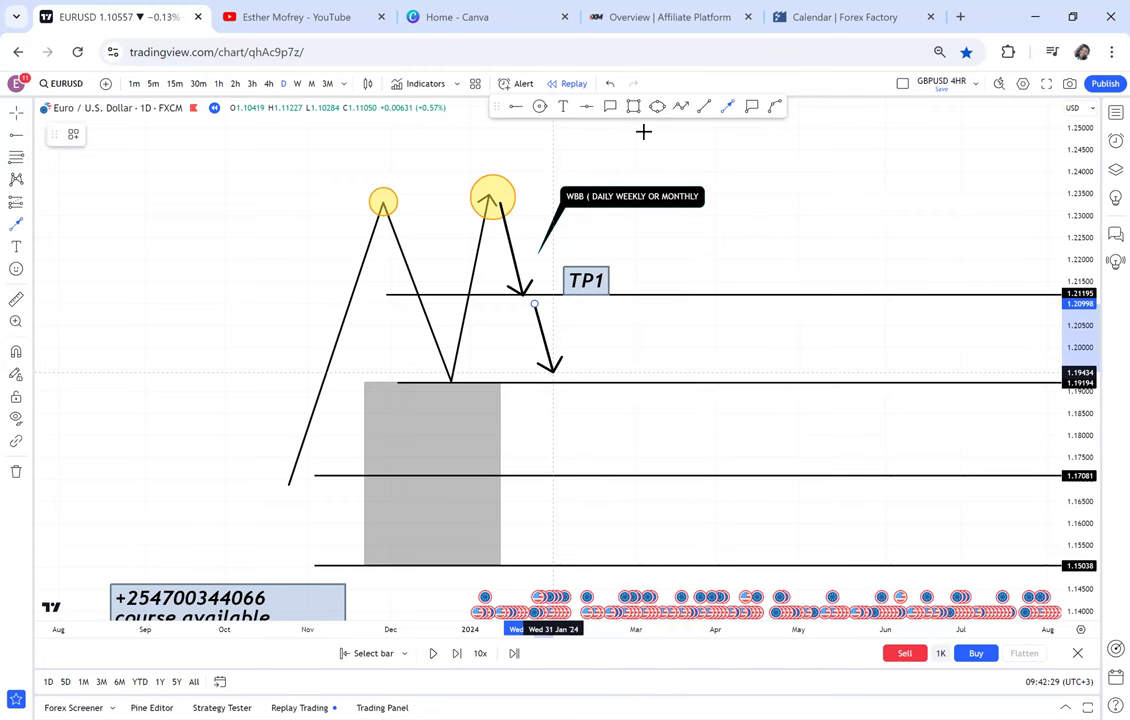
Step: Label the neckline ray "TP 2= BREAK OF HALF WITH A BODY", with the text box sitting just above the line beside the second down arrow
left_click(563, 107)
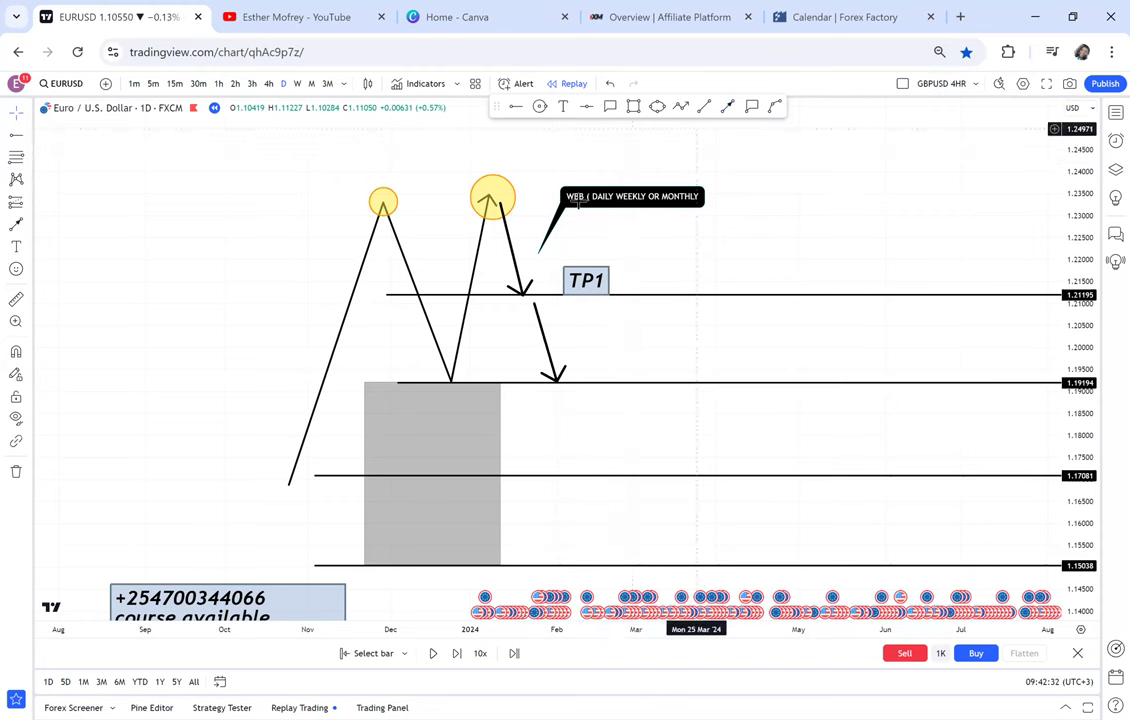
left_click(591, 354)
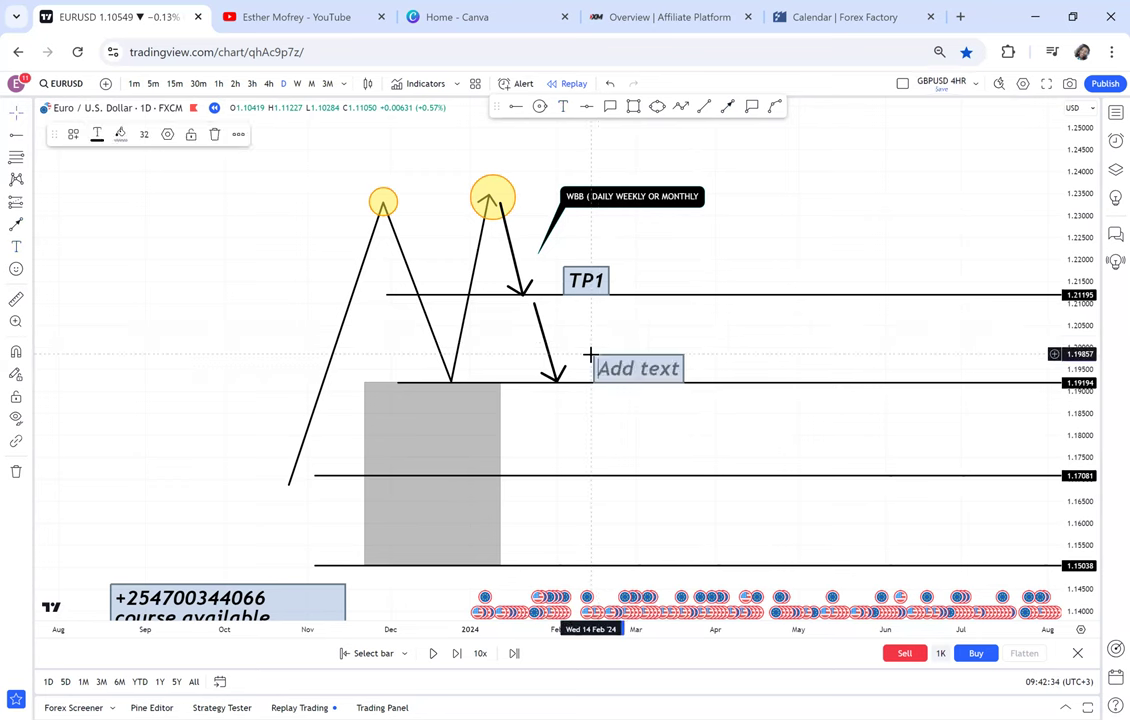
type("TP ")
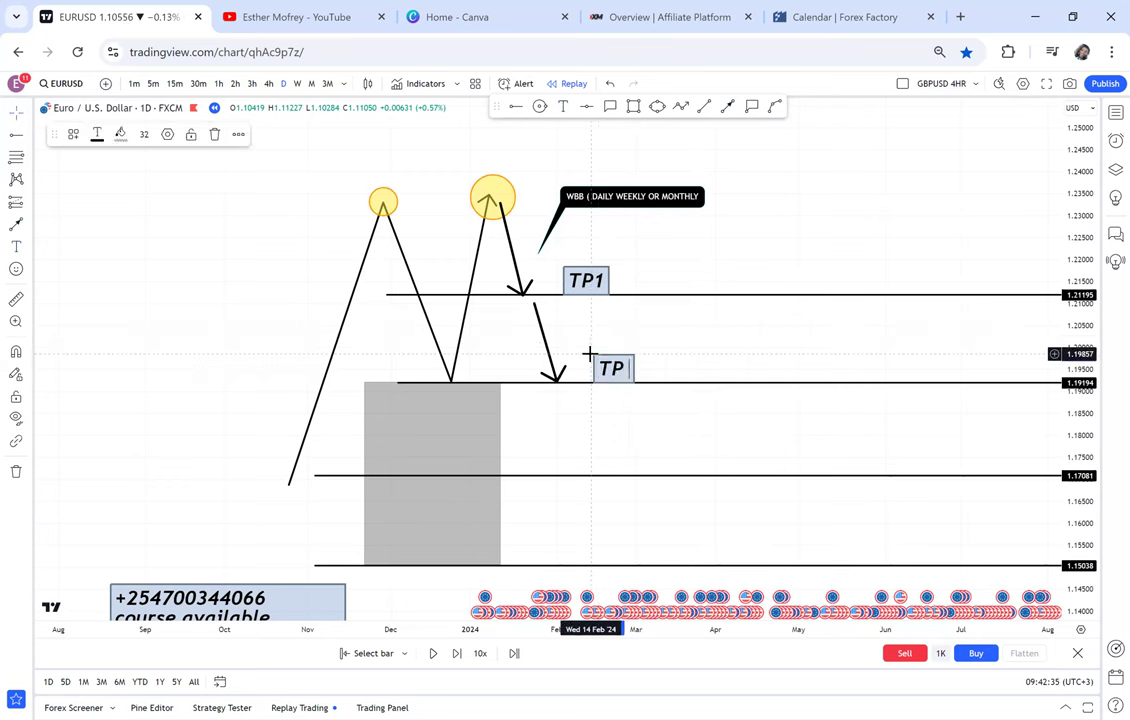
type("2= BREA")
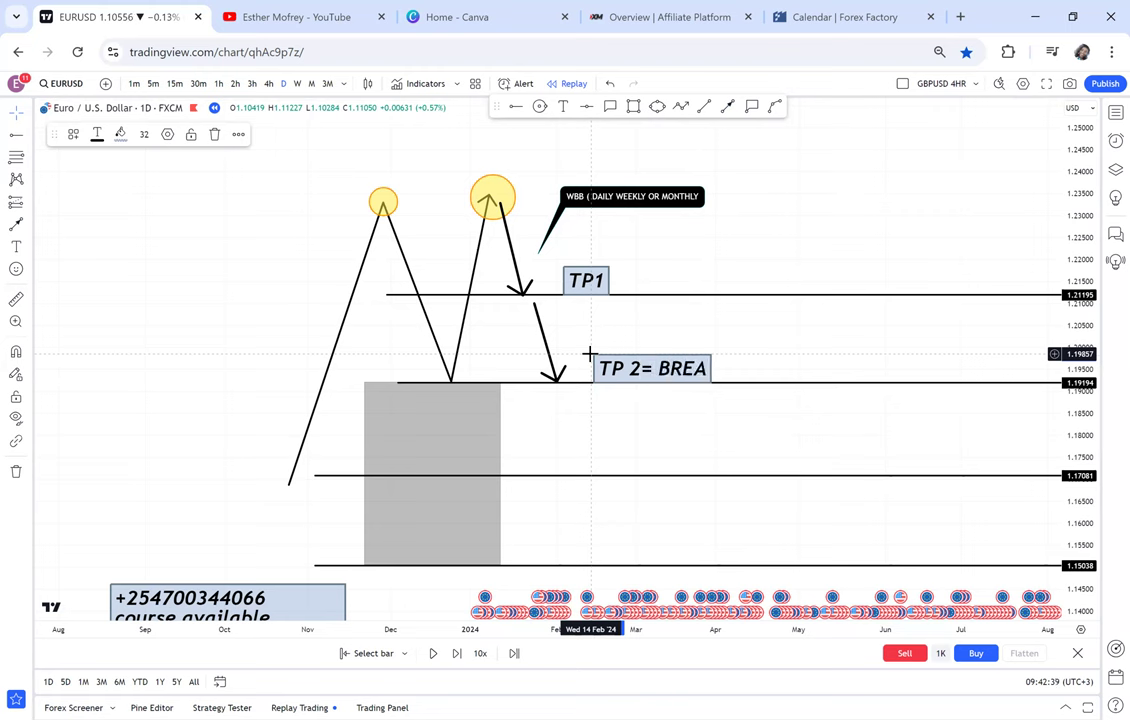
type("K")
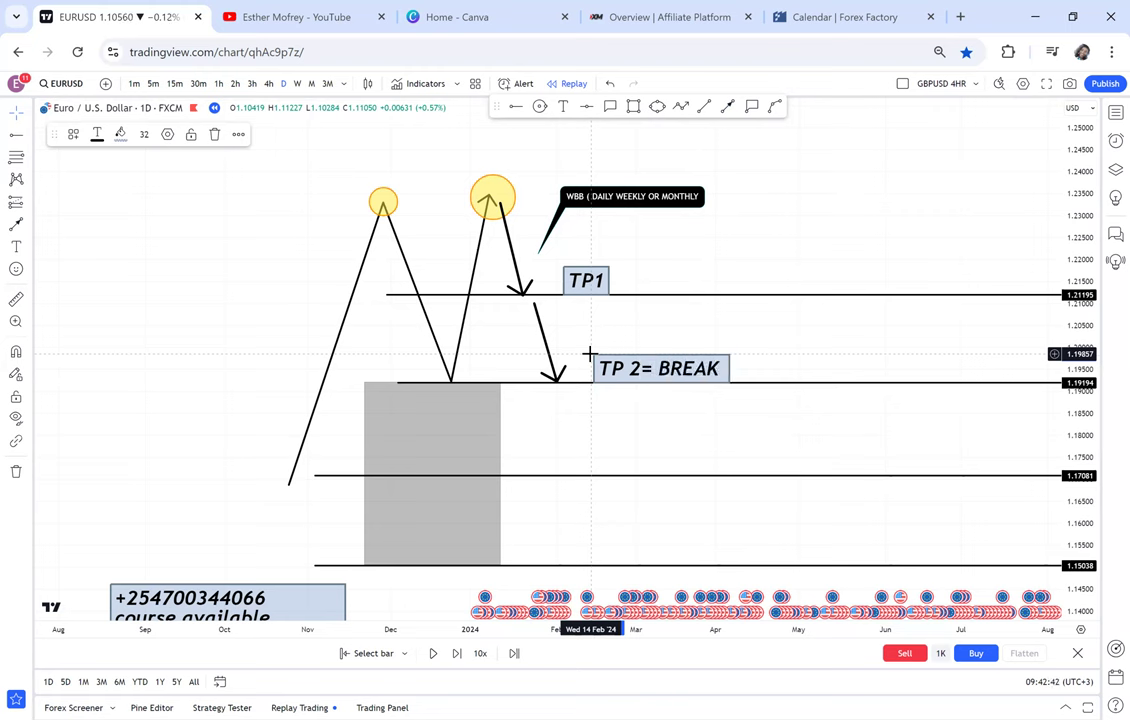
type(" OF HALF")
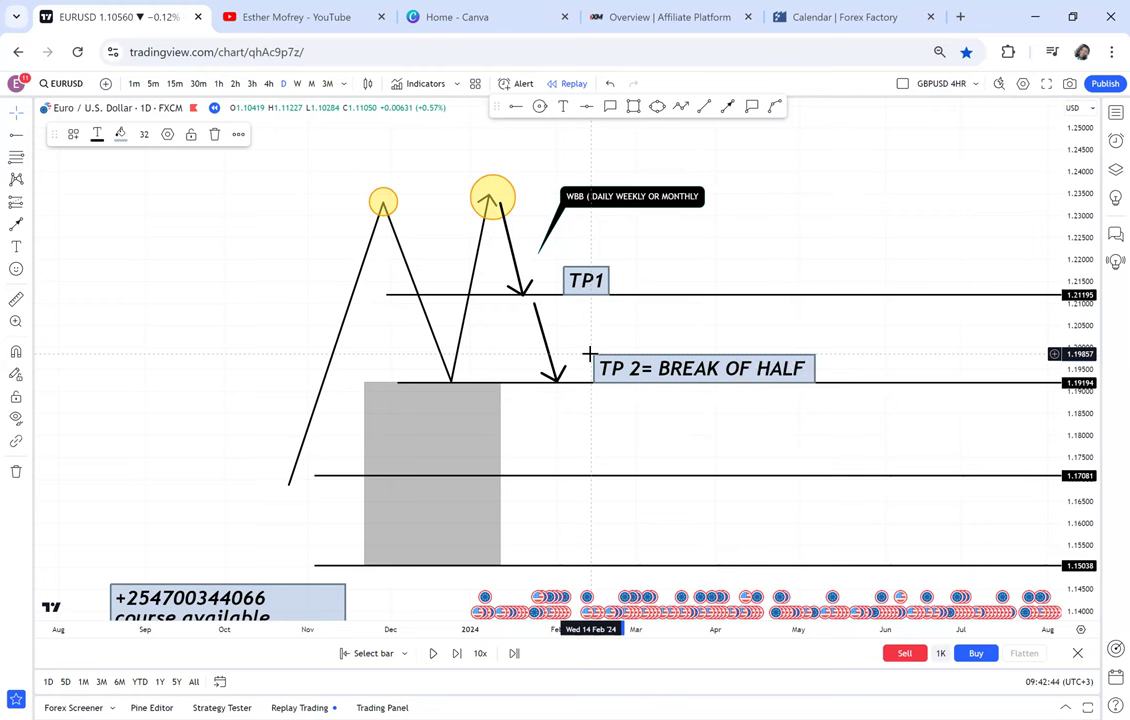
type(" WITH")
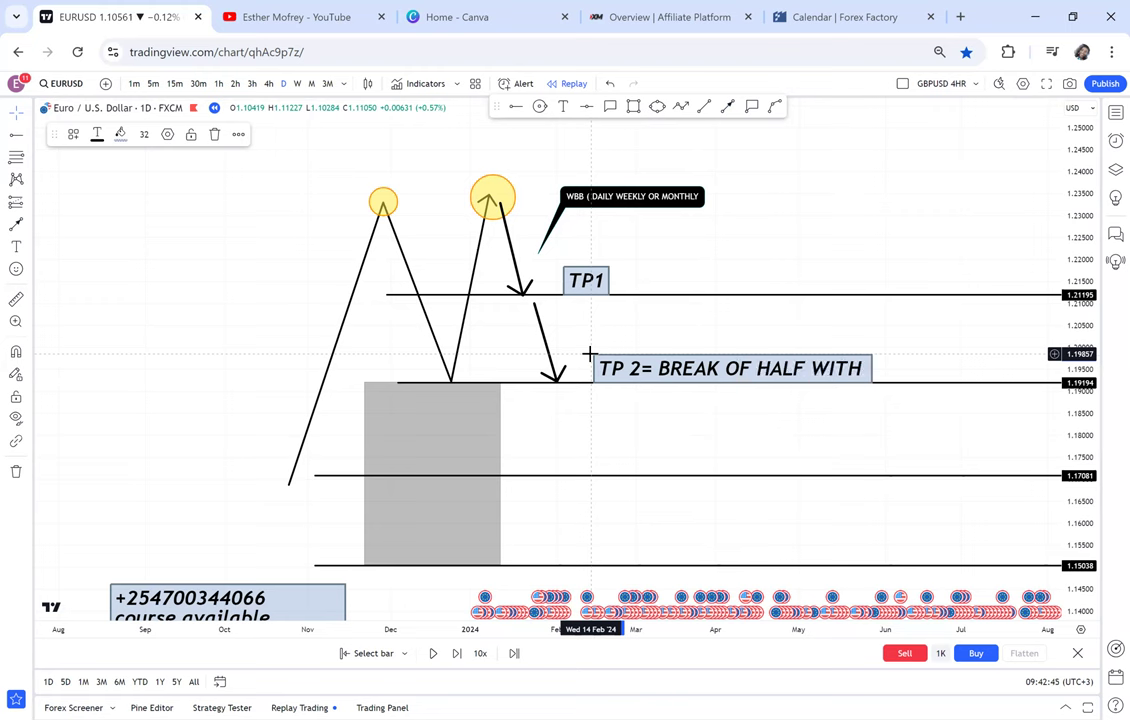
type(" A BO")
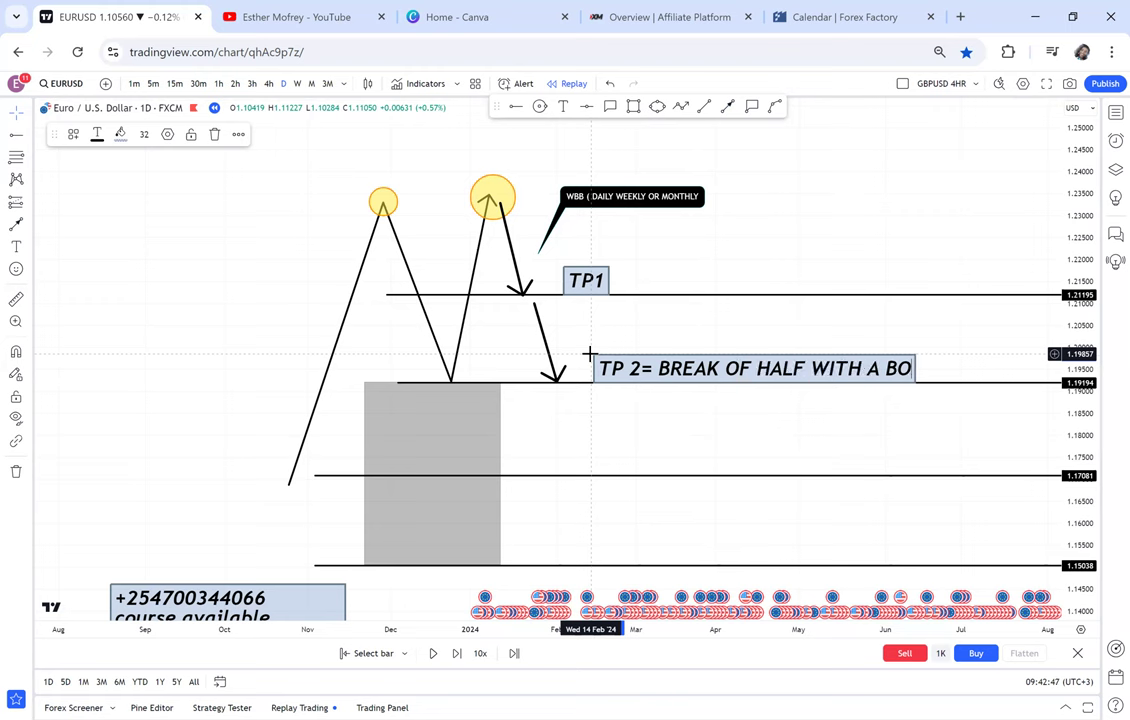
type("DY")
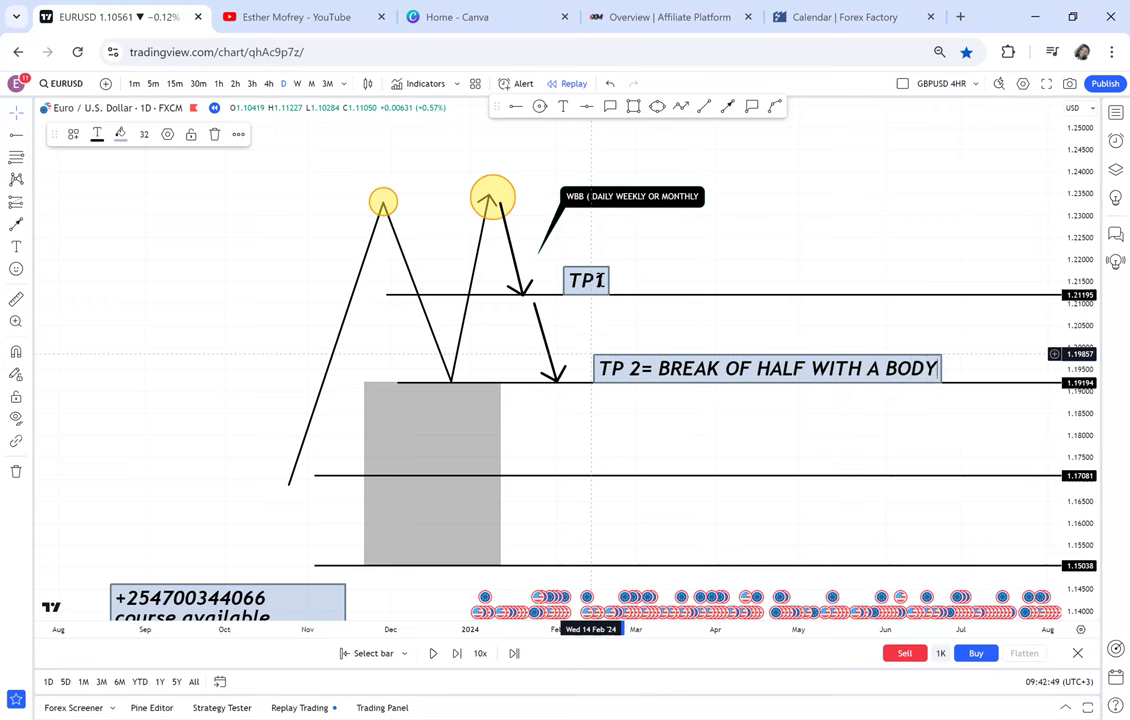
Step: Extend the TP1 label's text to read "TP1 = WBB"
double_click(586, 282)
left_click(579, 340)
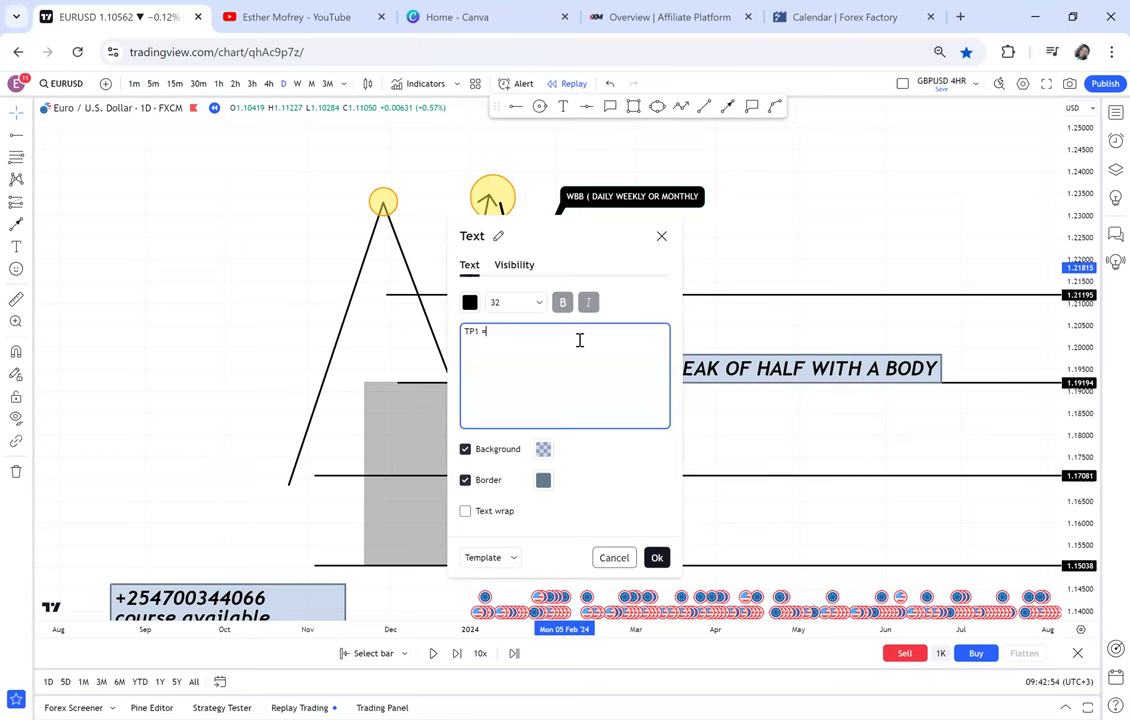
type("= WBB")
left_click(766, 238)
Step: Draw a small candle-shaped rectangle across the TP1 ray beside the first down arrow's head and fill it red at 63% opacity
scroll(739, 259, "up", 2)
left_click_drag(739, 259, 779, 258)
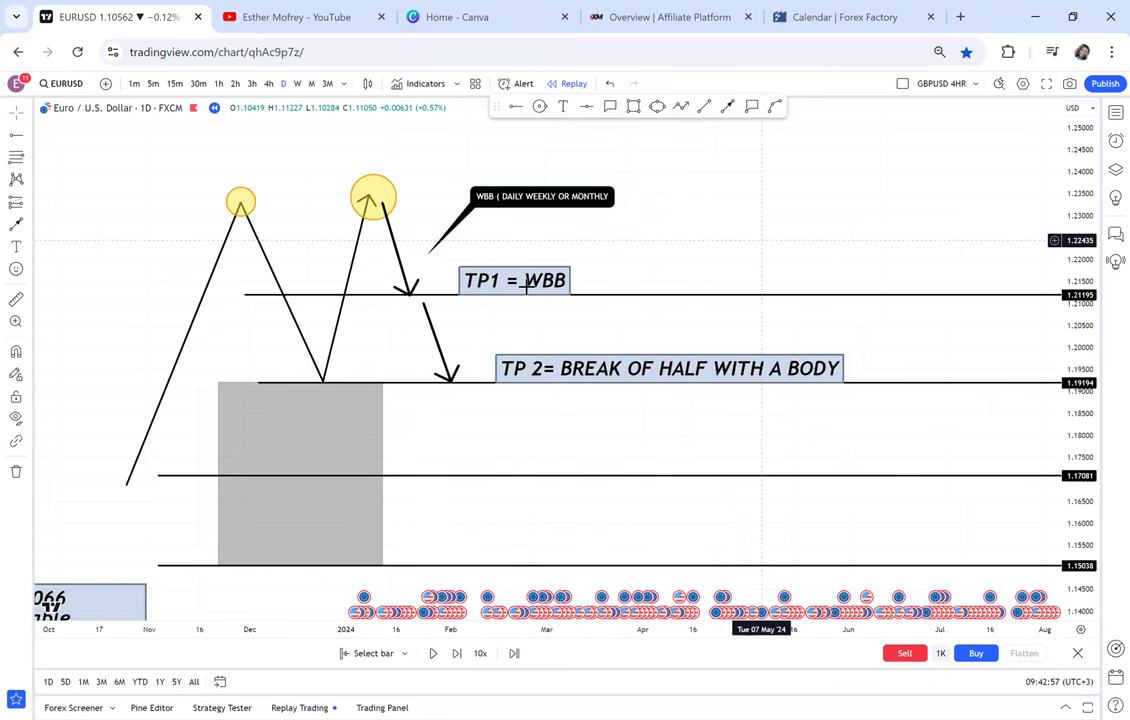
left_click_drag(450, 438, 511, 442)
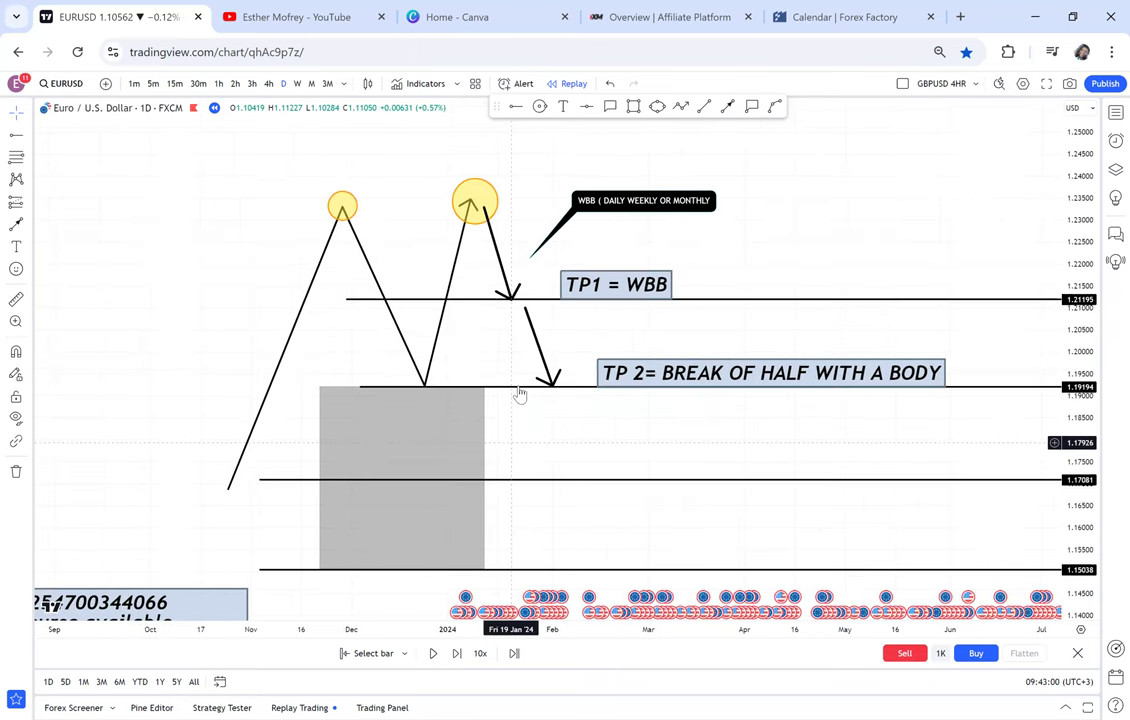
left_click(634, 107)
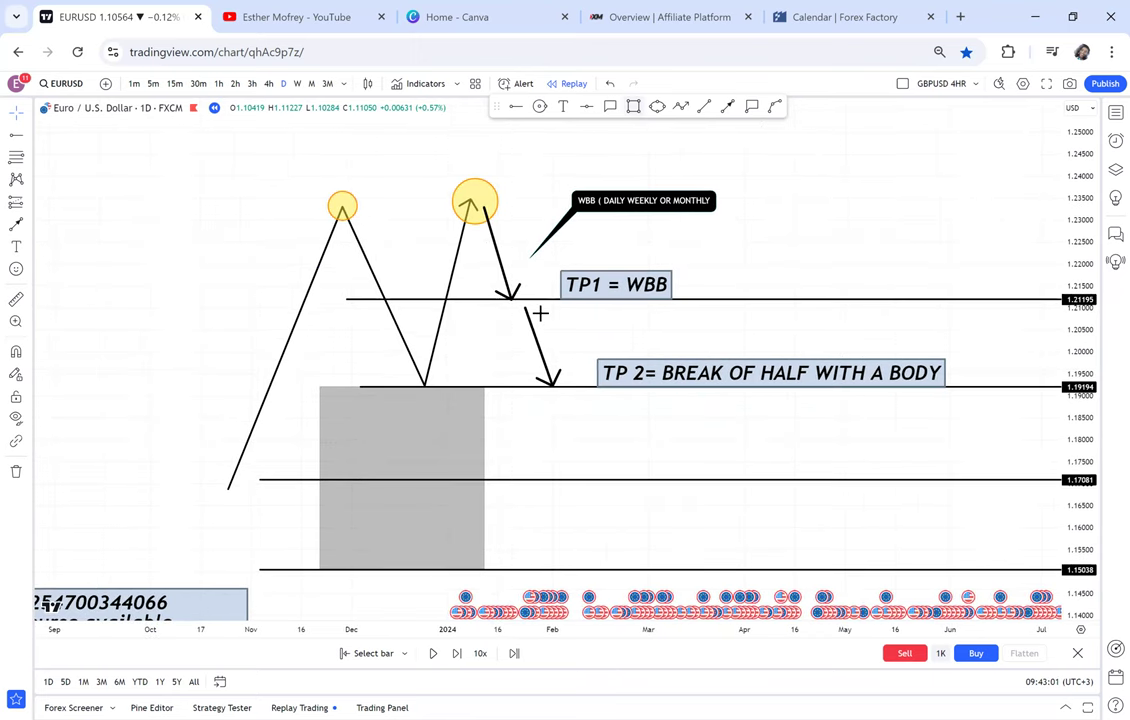
left_click_drag(547, 319, 529, 283)
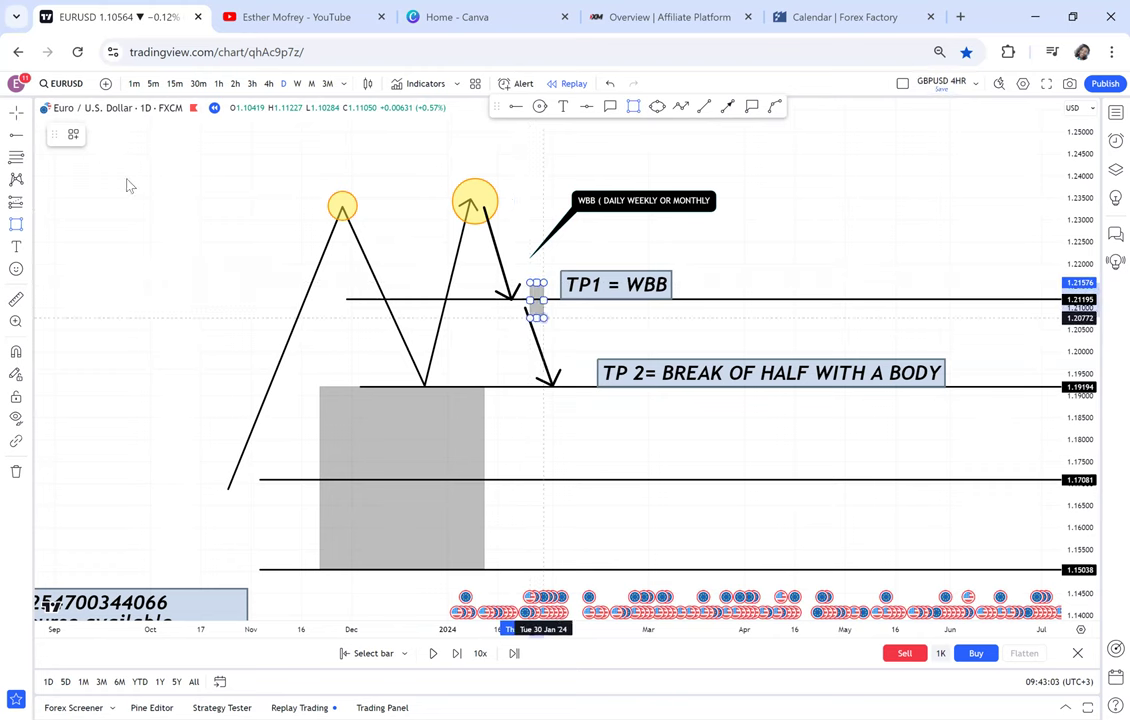
left_click(120, 134)
left_click_drag(145, 327, 182, 326)
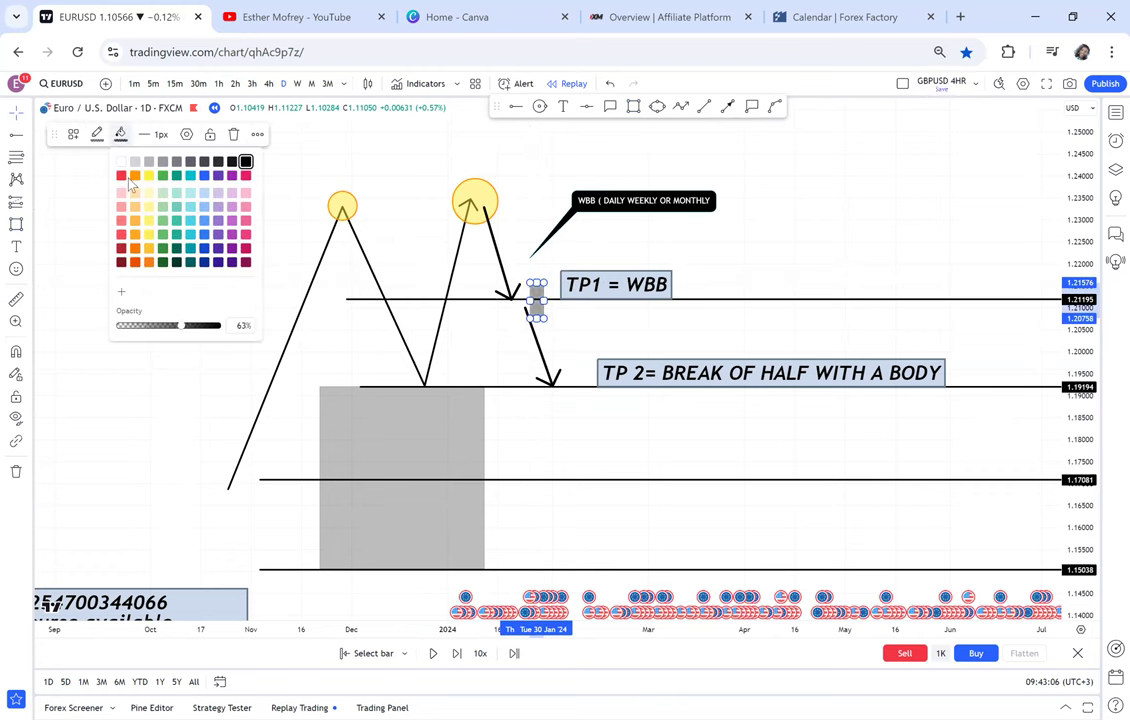
left_click(121, 176)
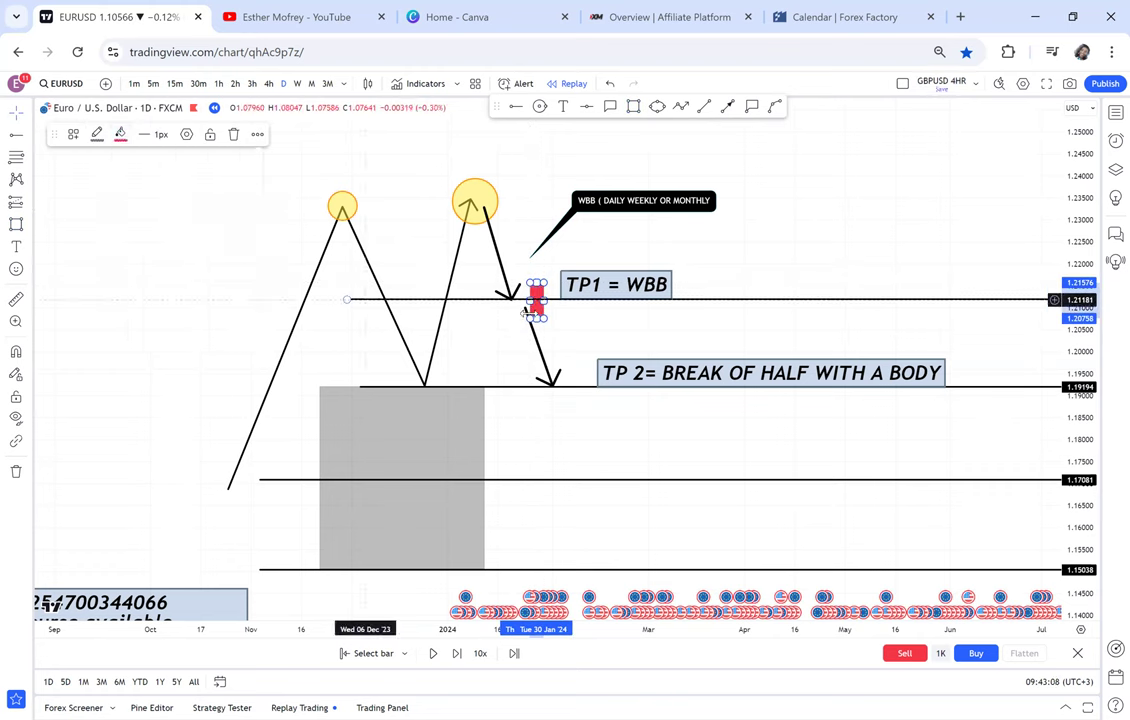
Step: Draw a second red rectangle between the TP1 and neckline rays beside the second down arrow and delete it
left_click(634, 107)
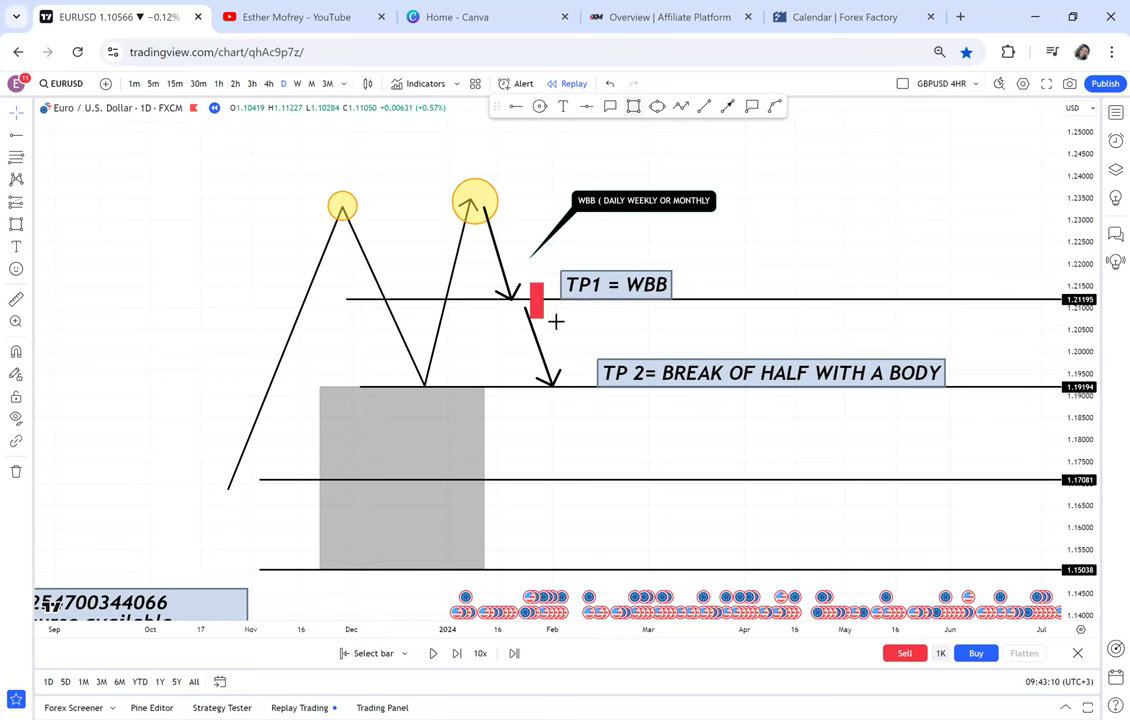
left_click(557, 322)
left_click(573, 384)
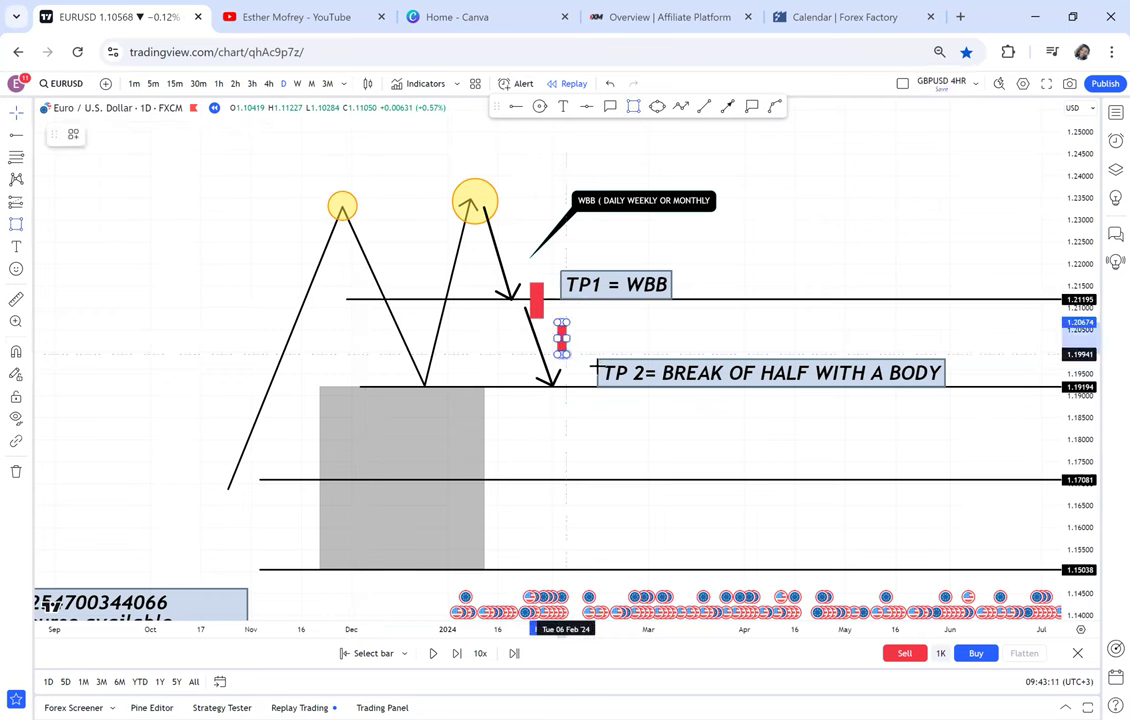
left_click(574, 345)
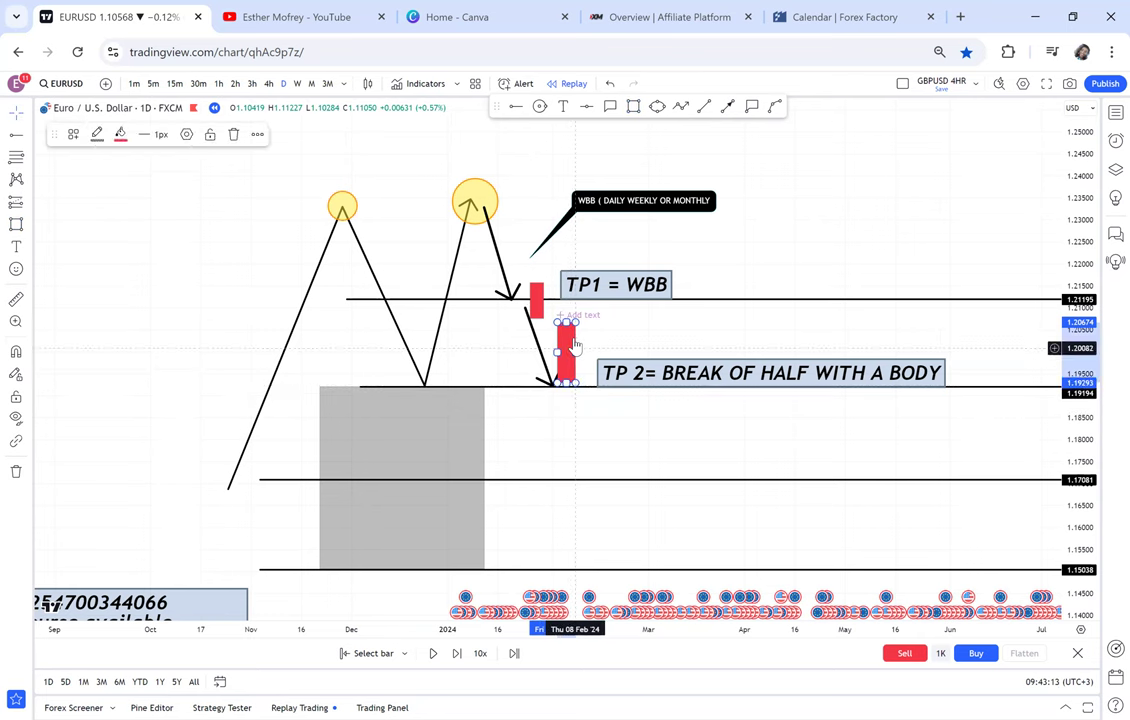
key("Delete")
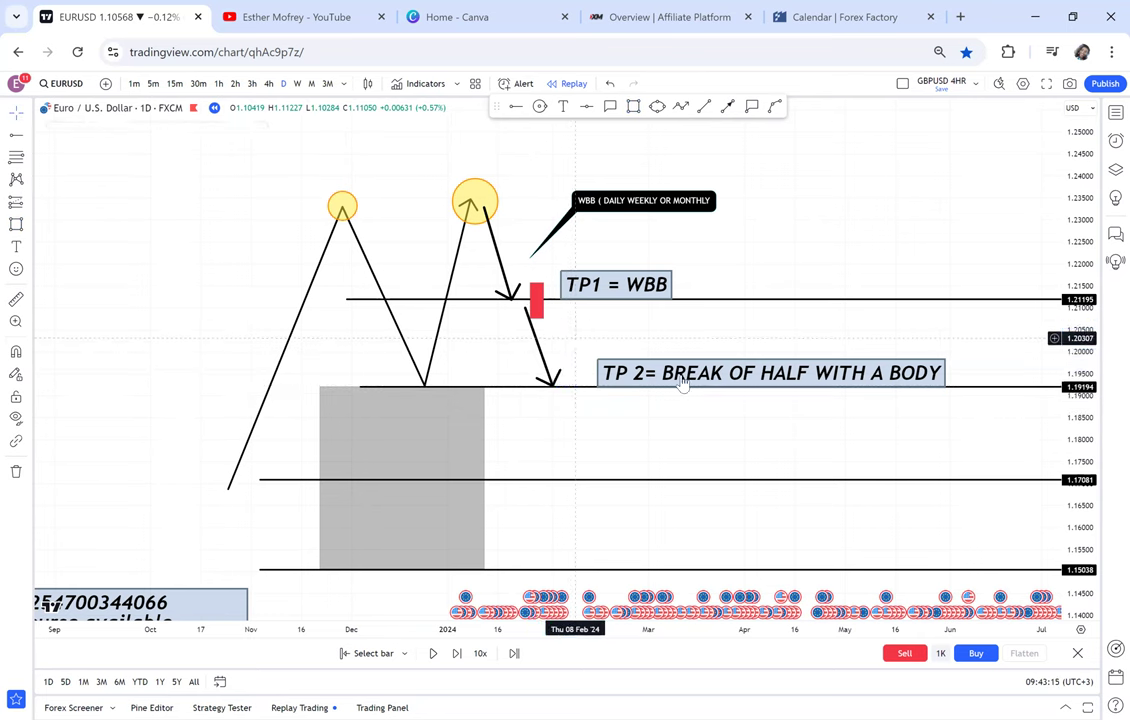
Step: Move the course-offer text box up and away from the "HOW TO TRADE DOUBLE TOP PRT 3" title and the candles
left_click(1114, 113)
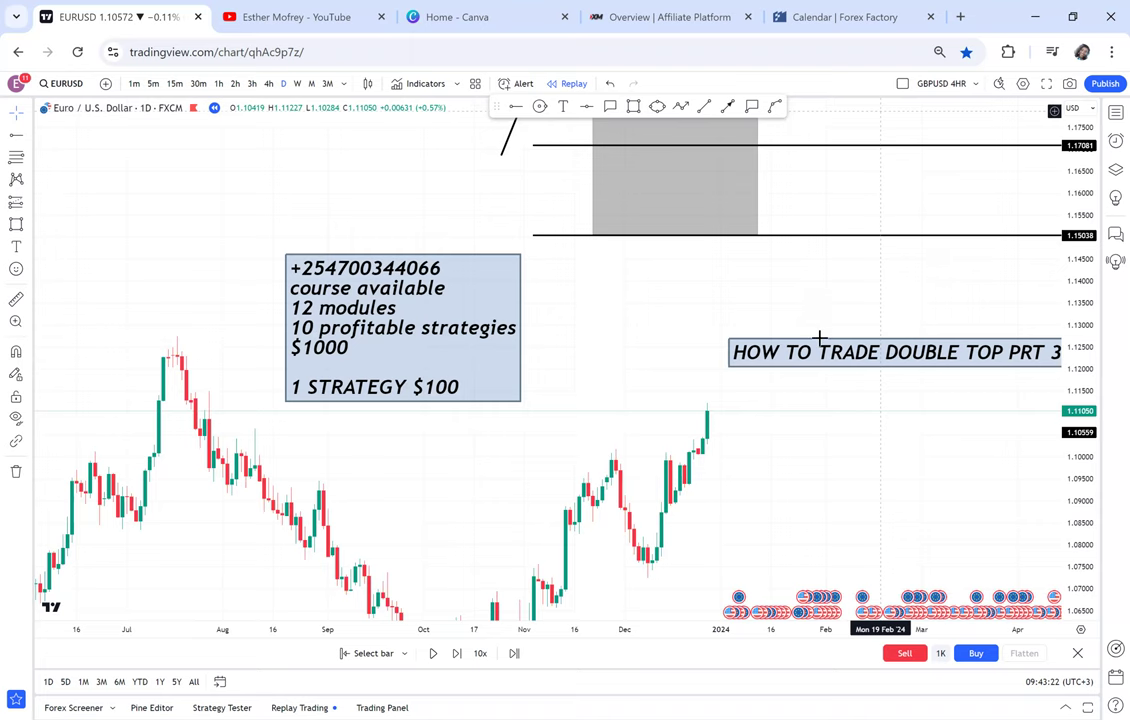
scroll(822, 371, "down", 8)
left_click_drag(619, 379, 896, 394)
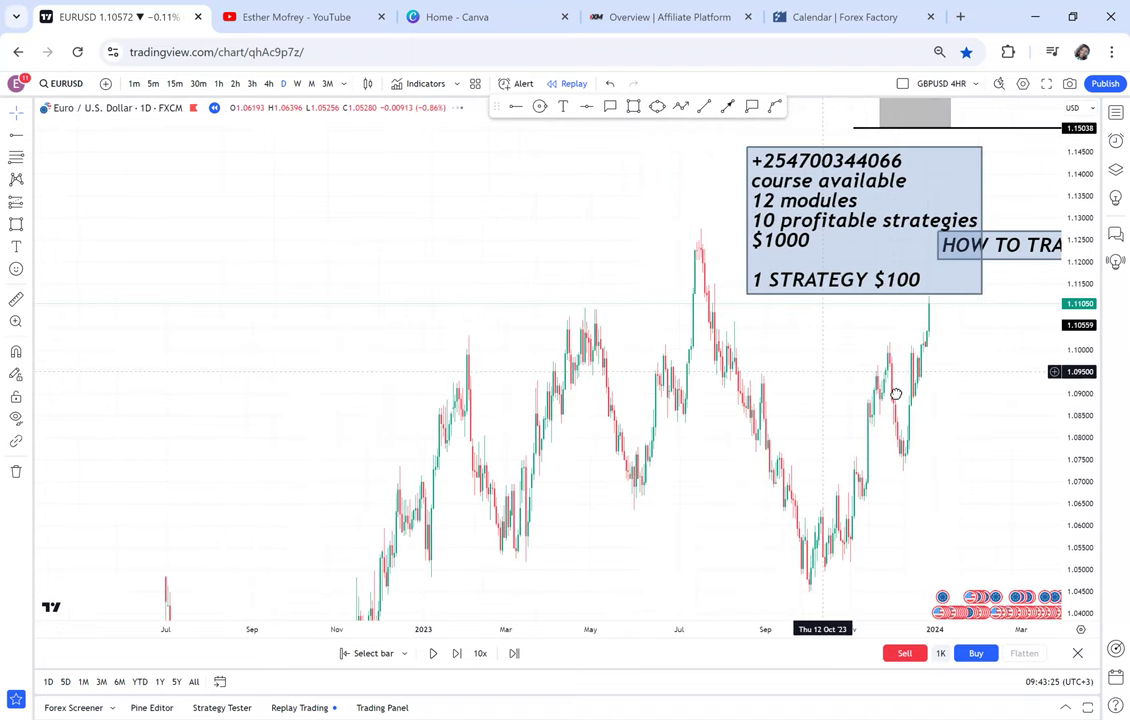
left_click_drag(482, 420, 570, 430)
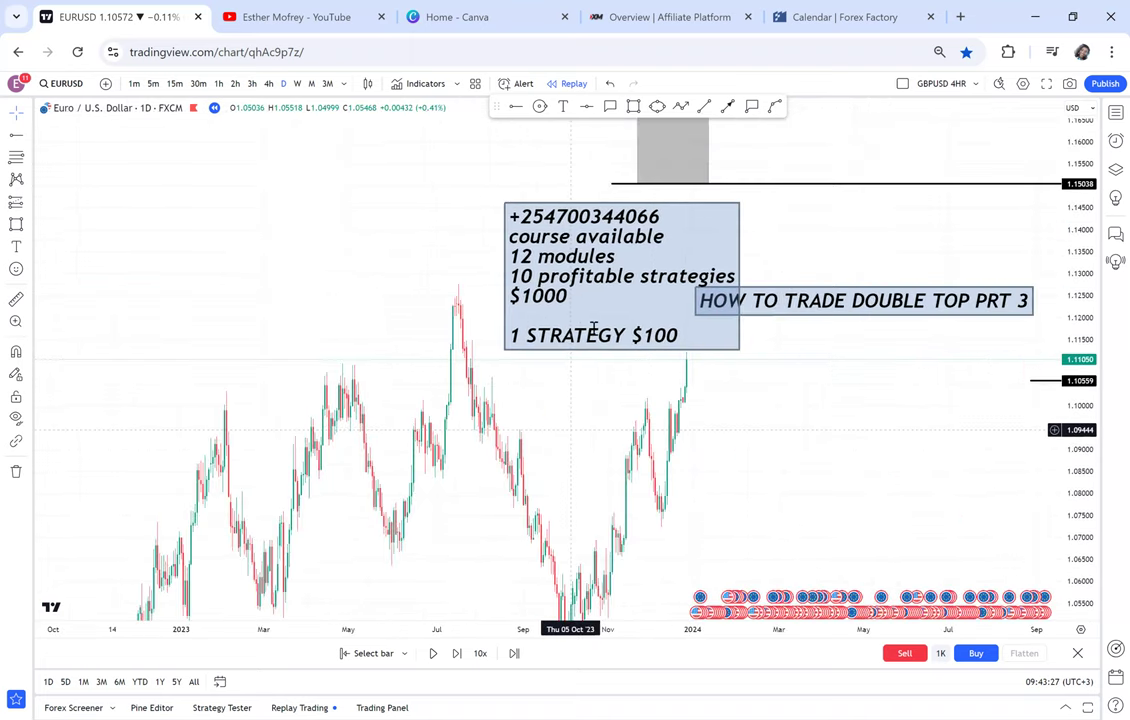
left_click_drag(593, 330, 546, 261)
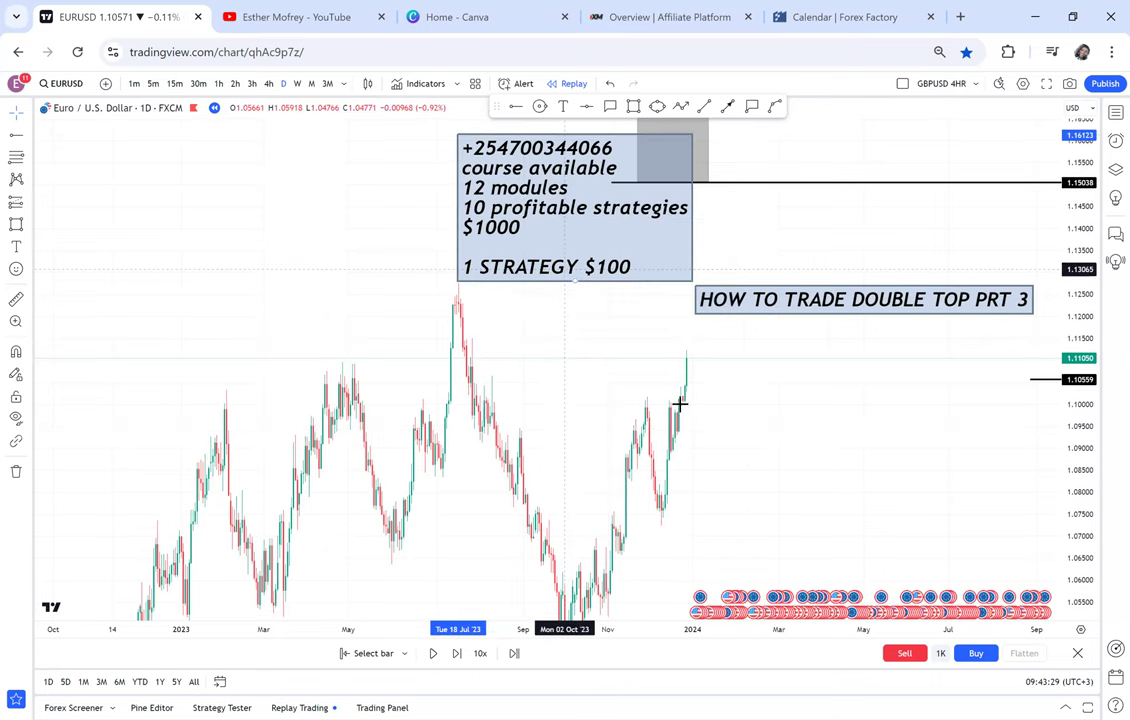
scroll(734, 416, "up", 2)
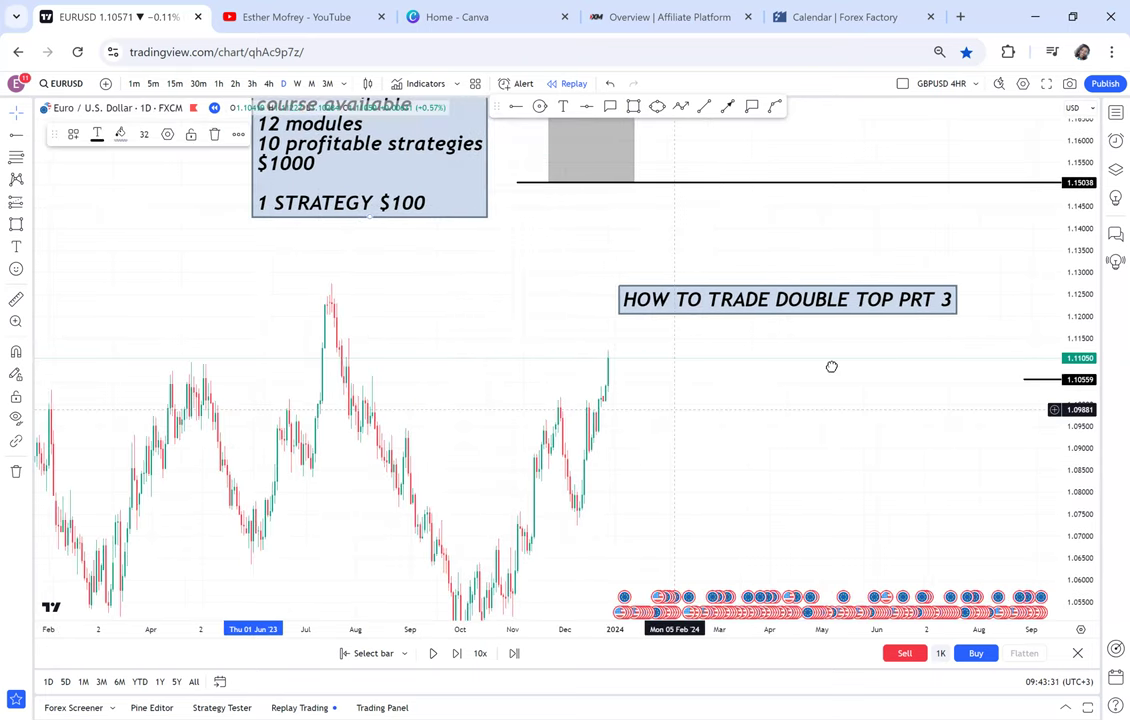
scroll(860, 355, "up", 1)
left_click_drag(610, 416, 696, 367)
scroll(877, 341, "up", 2)
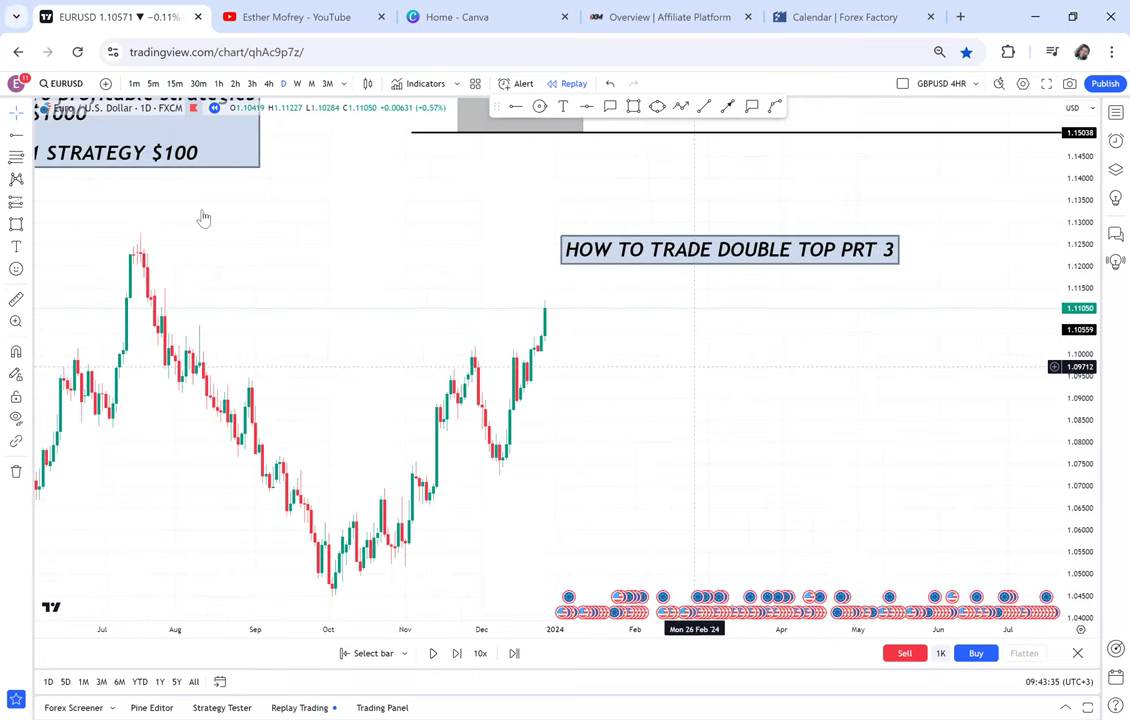
left_click_drag(203, 218, 330, 186)
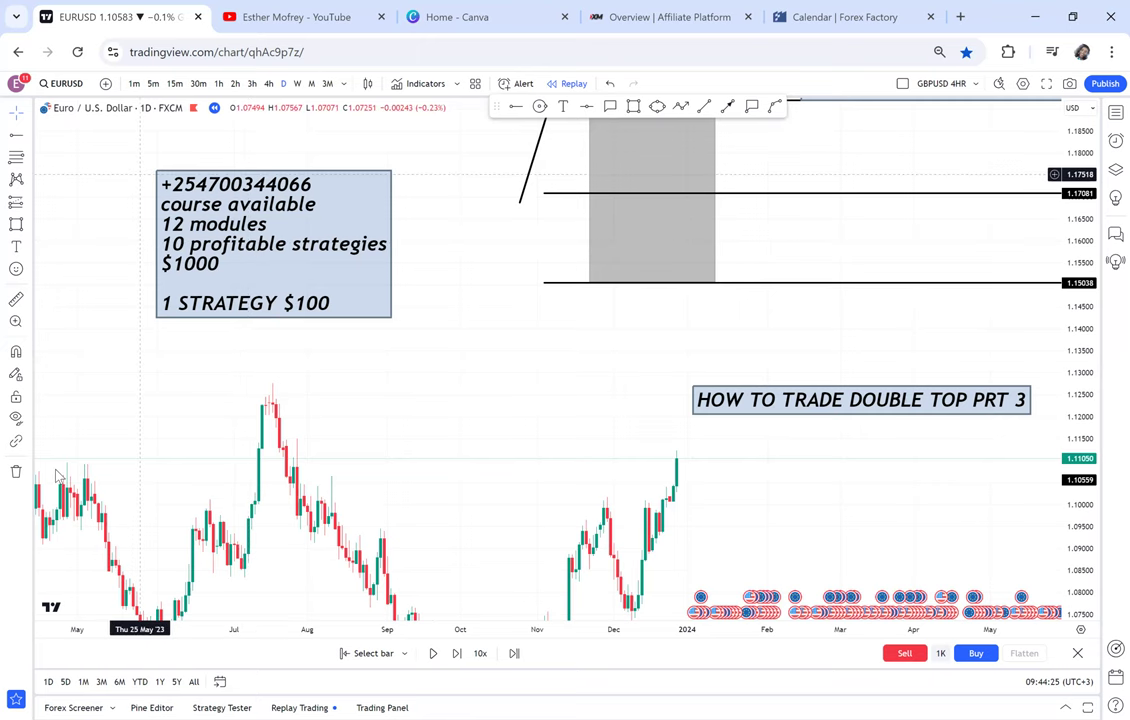
Step: Circle the latest daily candles at the end of the December 2023 rally
left_click_drag(547, 426, 634, 185)
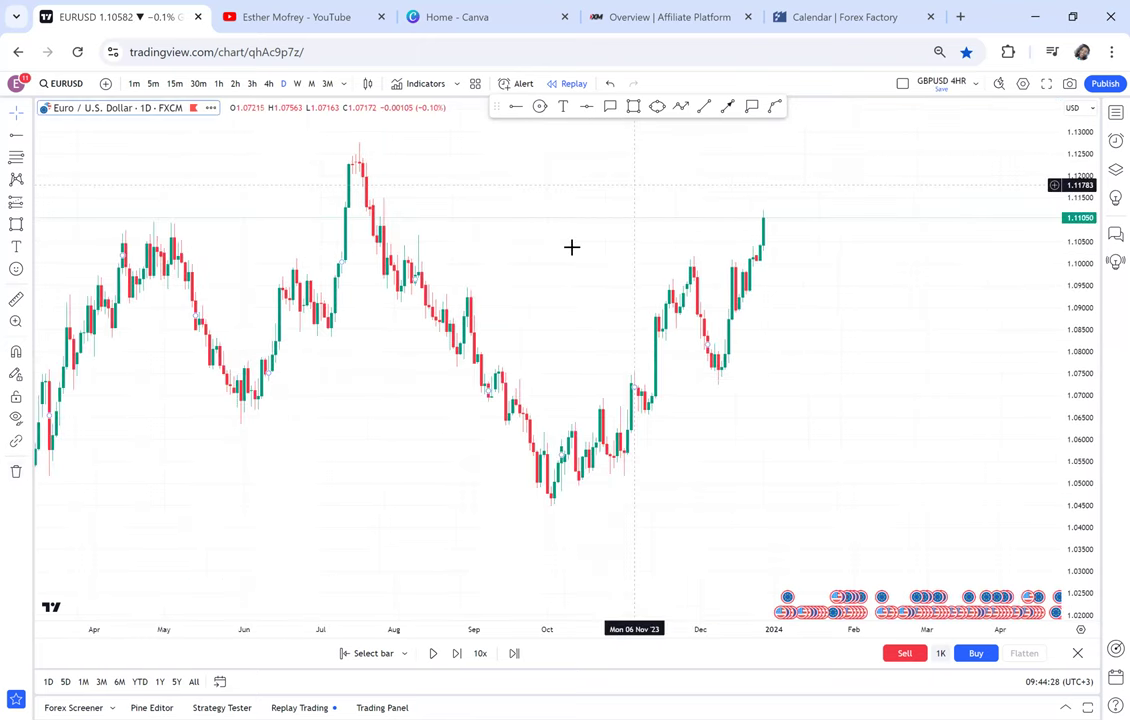
scroll(860, 194, "up", 2)
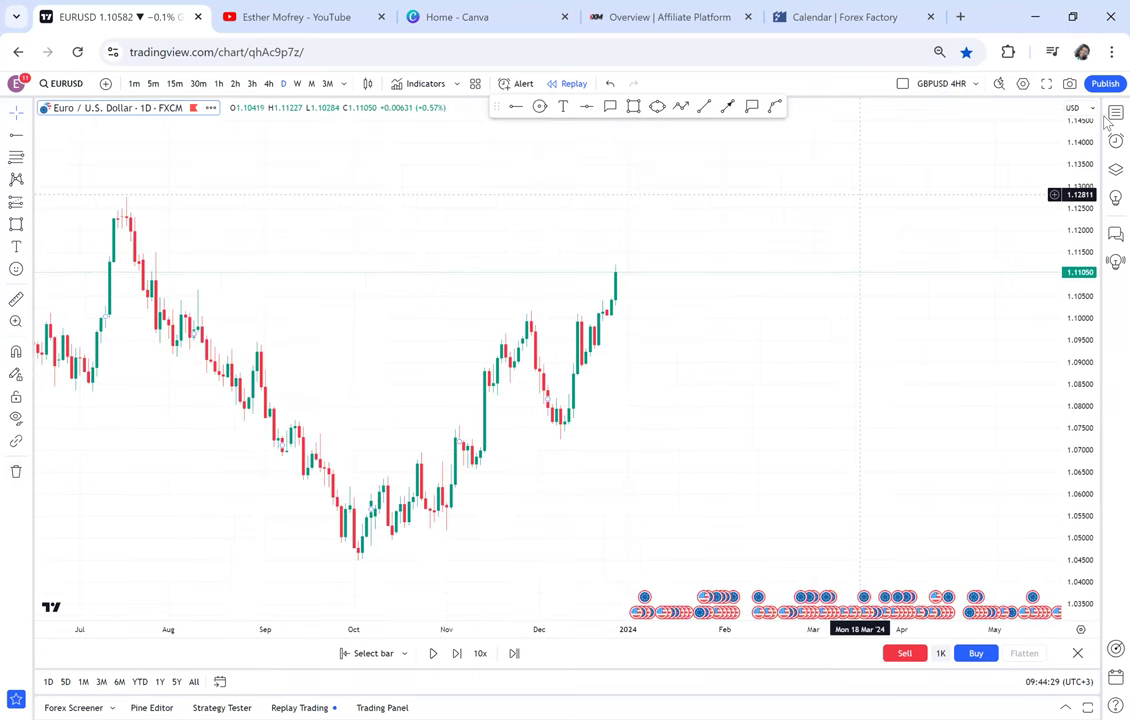
left_click(1110, 116)
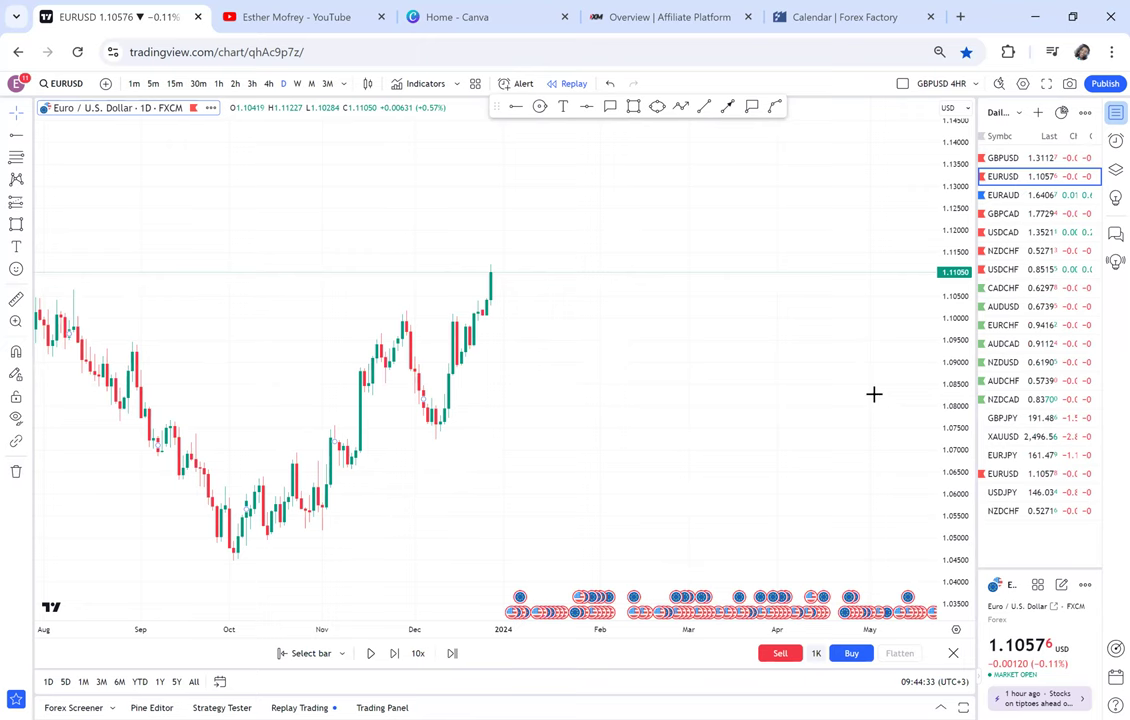
left_click_drag(671, 199, 673, 262)
left_click(539, 106)
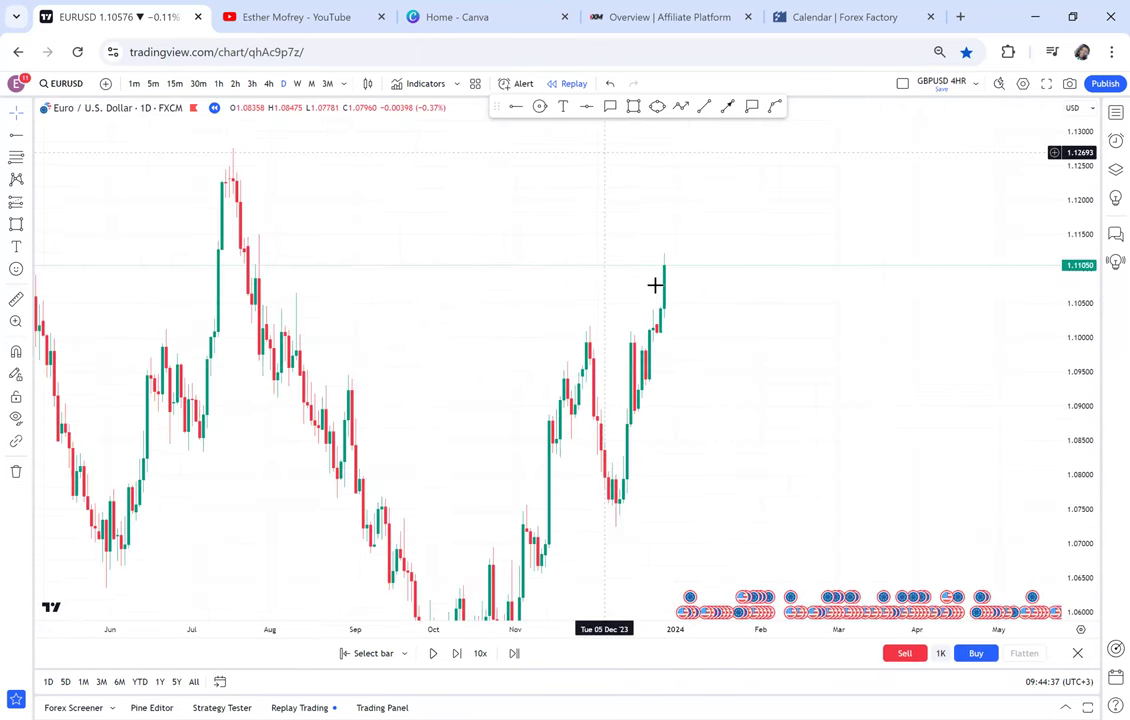
left_click(656, 285)
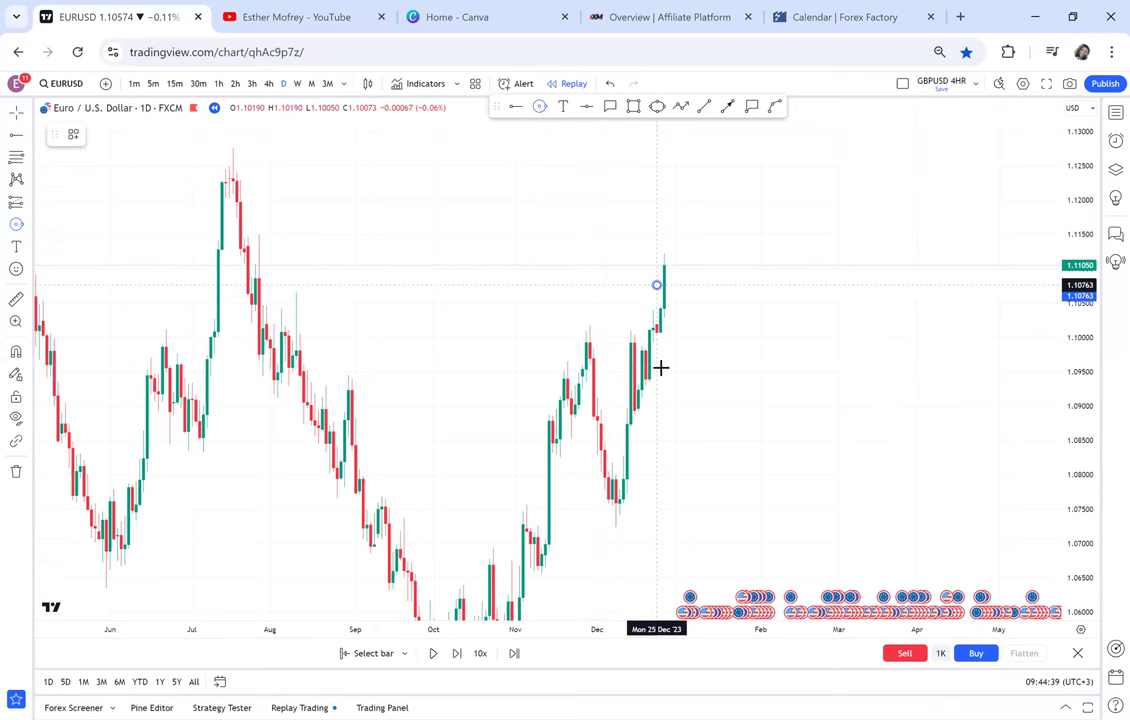
left_click(682, 299)
Step: Draw an arrow pointing back from the circled December 2023 candles toward the earlier price action and delete it
left_click(727, 106)
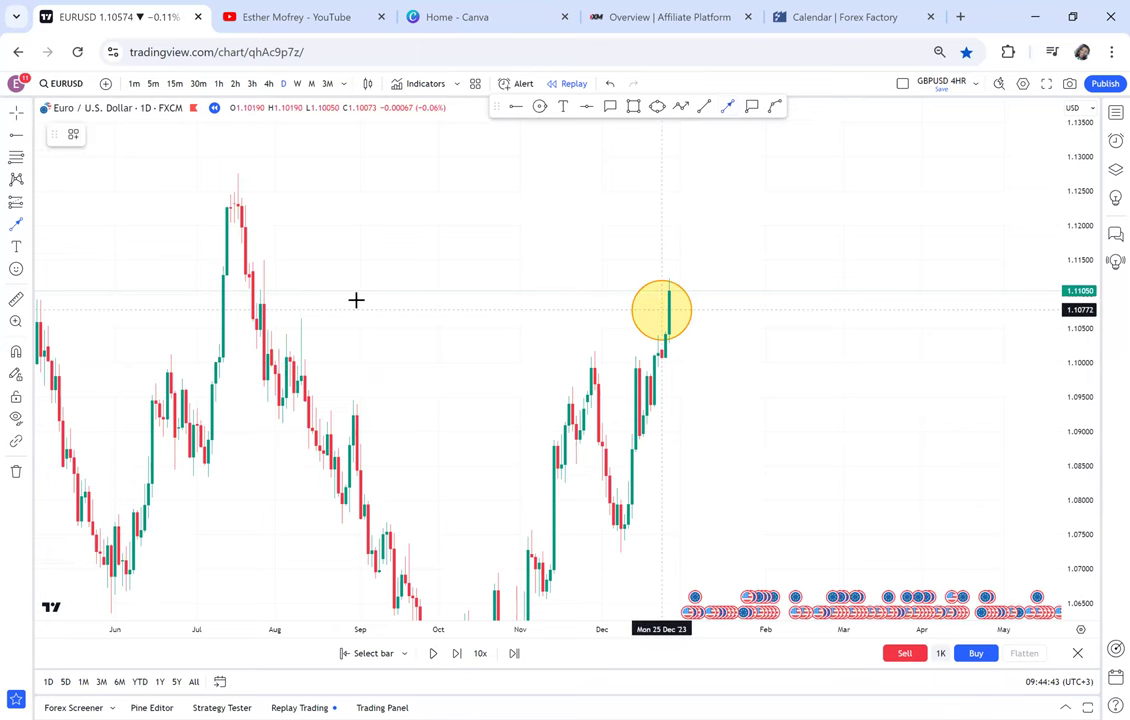
left_click(666, 305)
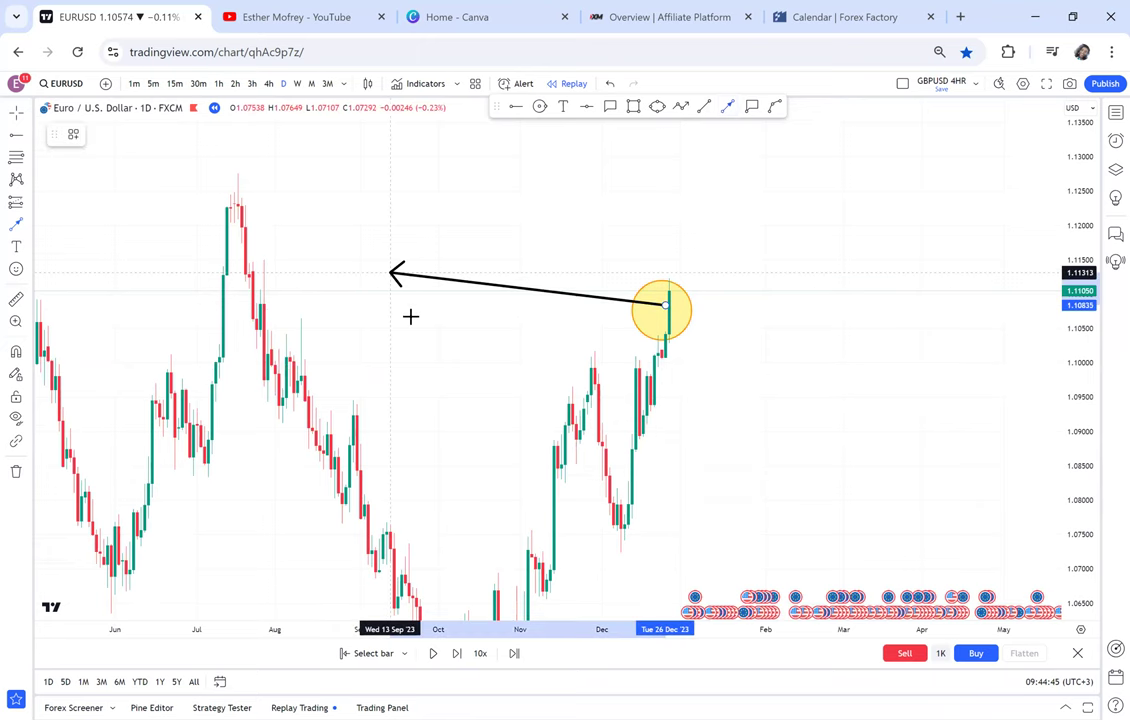
scroll(409, 317, "up", 1)
scroll(551, 258, "up", 1)
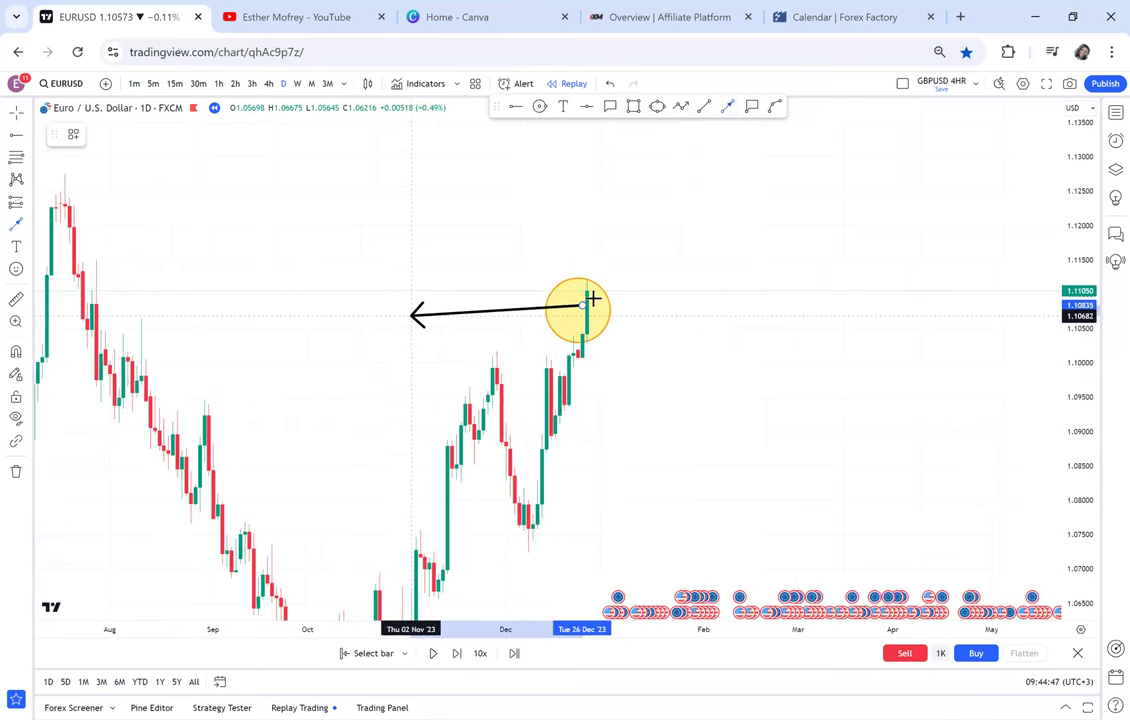
left_click(295, 308)
left_click_drag(260, 248, 551, 258)
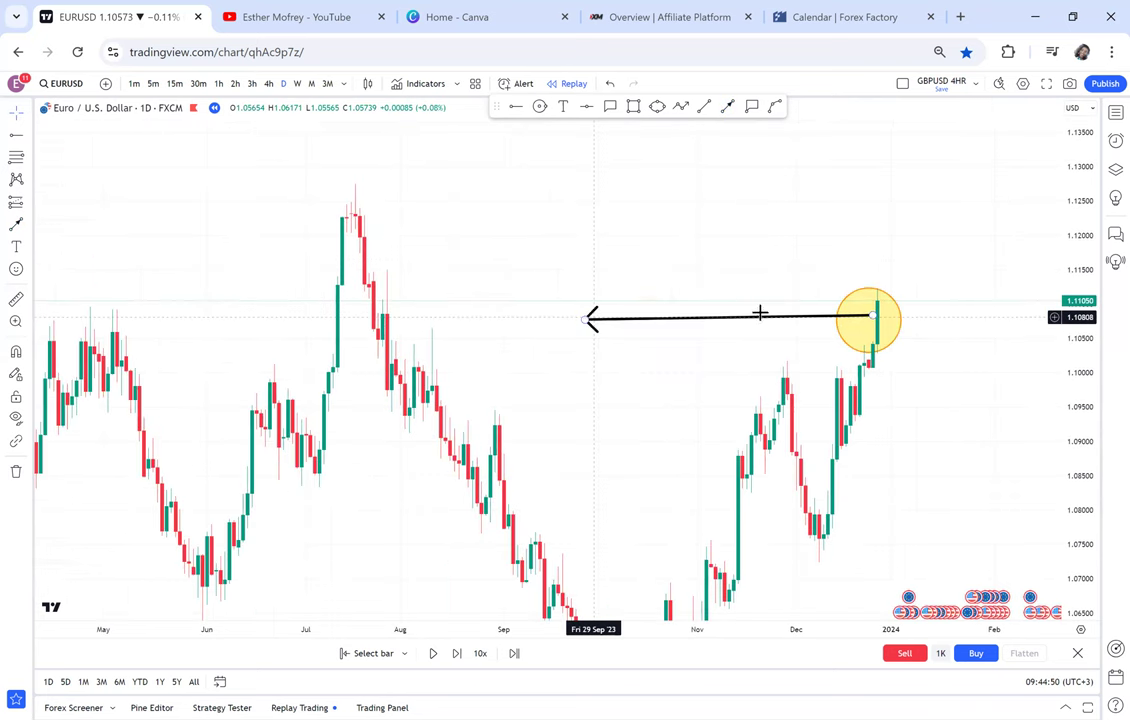
key("Delete")
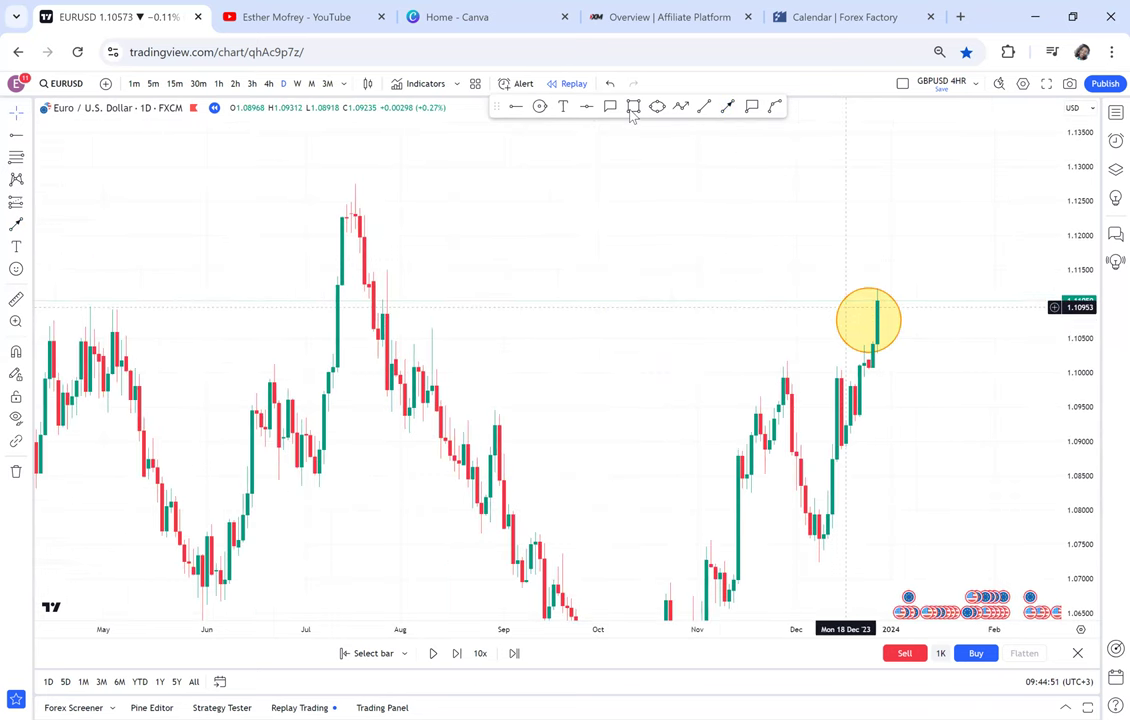
Step: Draw a rectangle zone between about 1.1087 and 1.1148, from mid-July 2023 across the latest candles to late January 2024
left_click(633, 106)
left_click(342, 272)
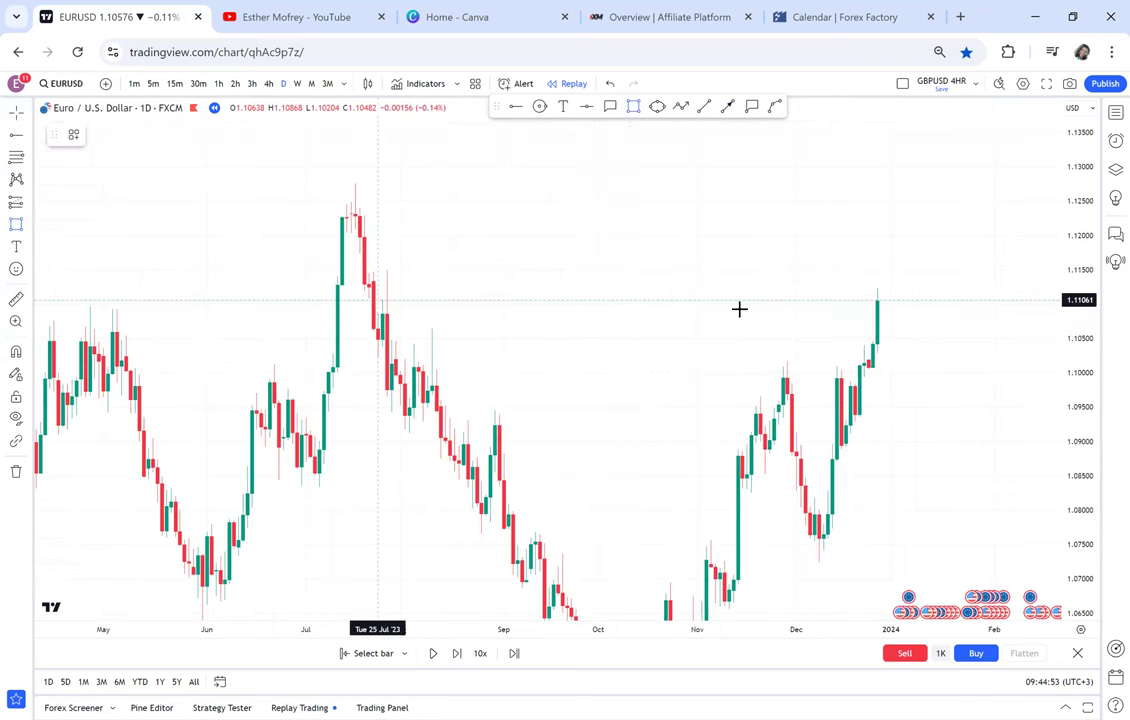
left_click(957, 313)
left_click_drag(955, 313, 958, 312)
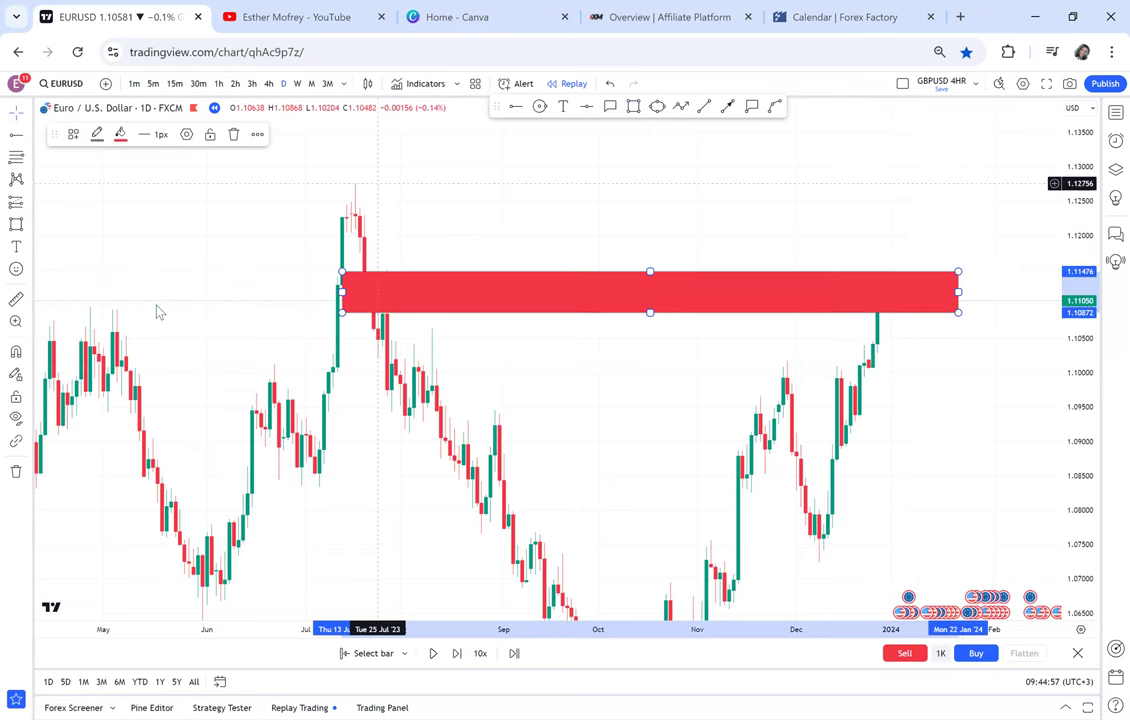
Step: Reduce the zone's fill opacity to 9% and recolour it light grey so the candles show through
left_click(120, 134)
left_click_drag(163, 326, 125, 330)
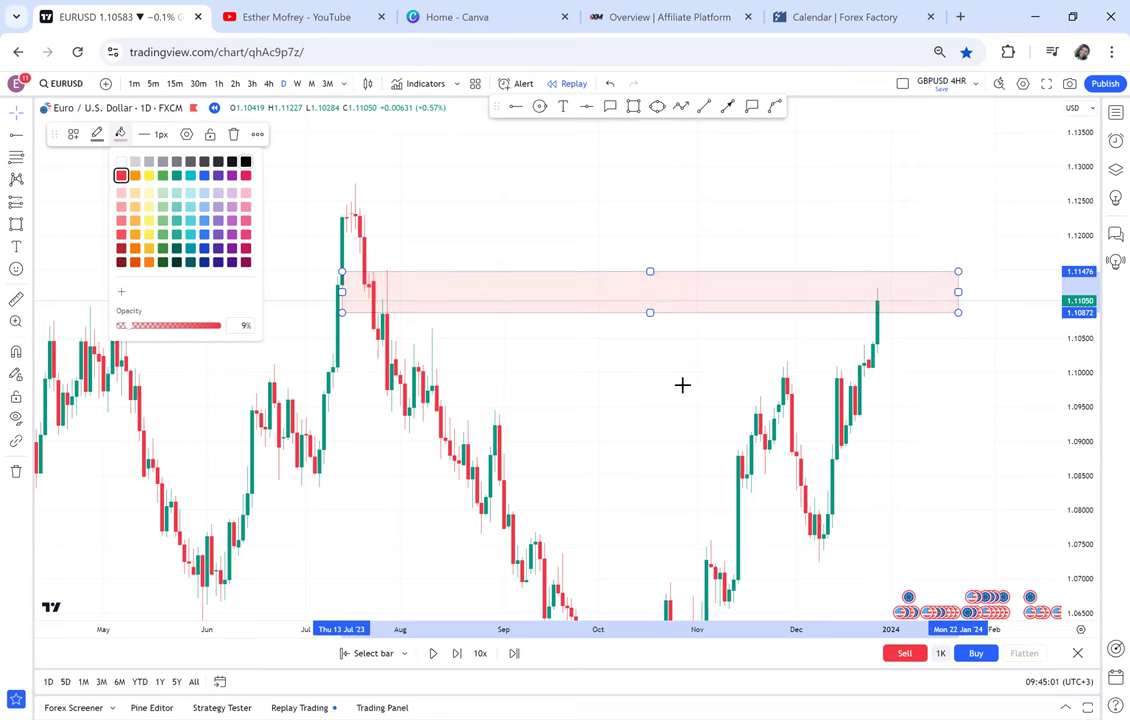
left_click_drag(562, 345, 537, 360)
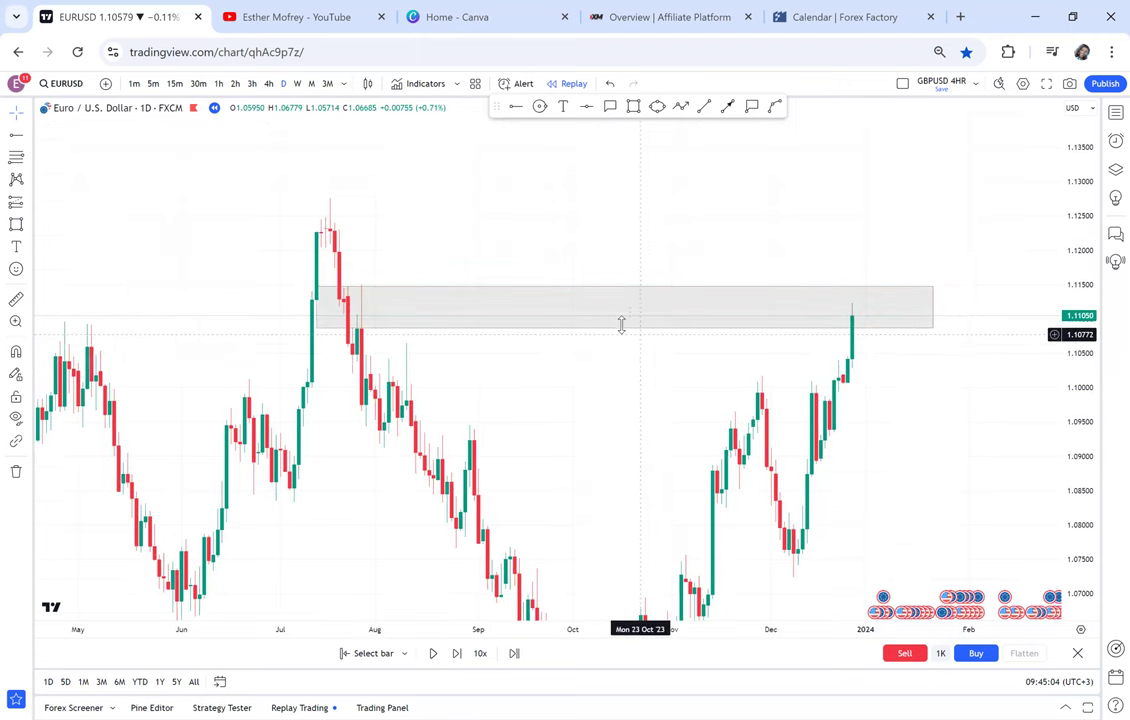
left_click(624, 327)
left_click_drag(640, 403, 638, 359)
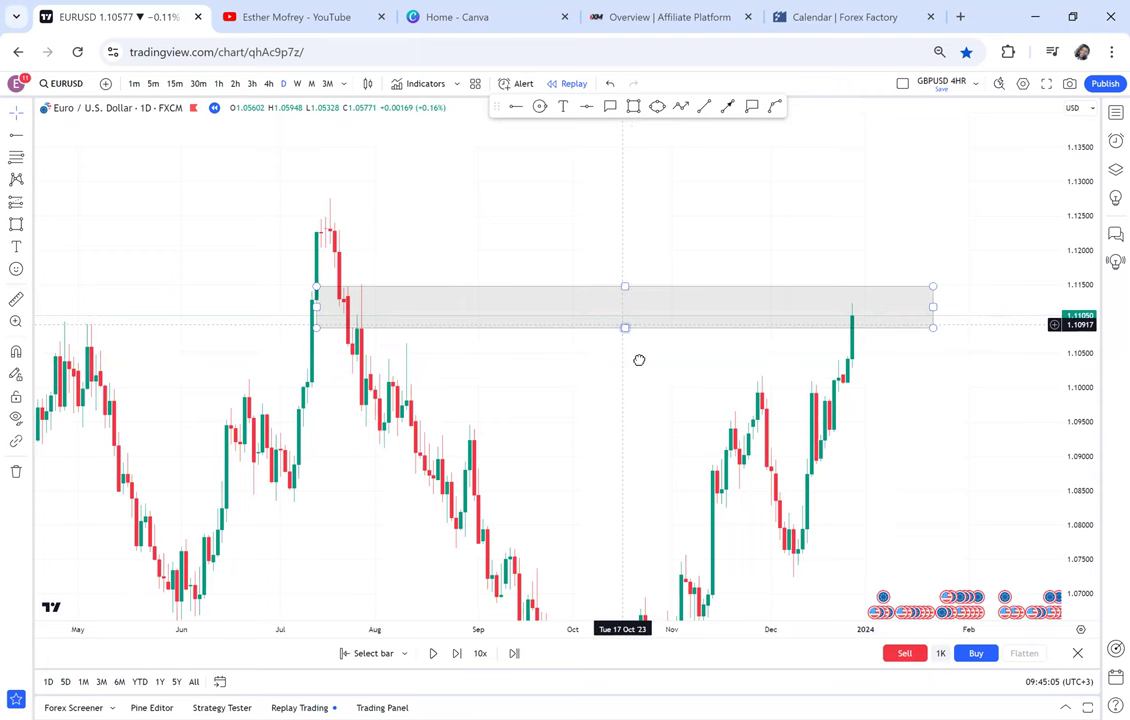
Step: Place a green horizontal line just below the October 2023 low at about 1.0447
left_click_drag(1074, 289, 1045, 330)
scroll(903, 288, "down", 1)
left_click_drag(942, 383, 891, 277)
left_click_drag(1070, 288, 1010, 395)
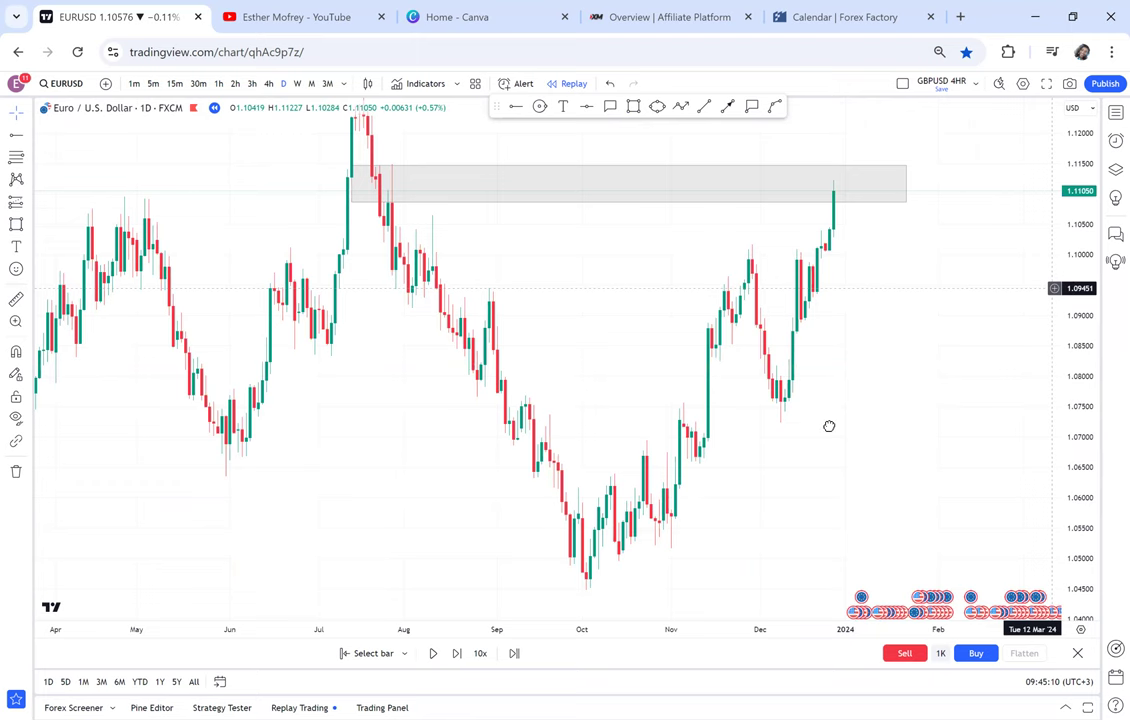
left_click_drag(801, 347, 751, 335)
left_click(587, 106)
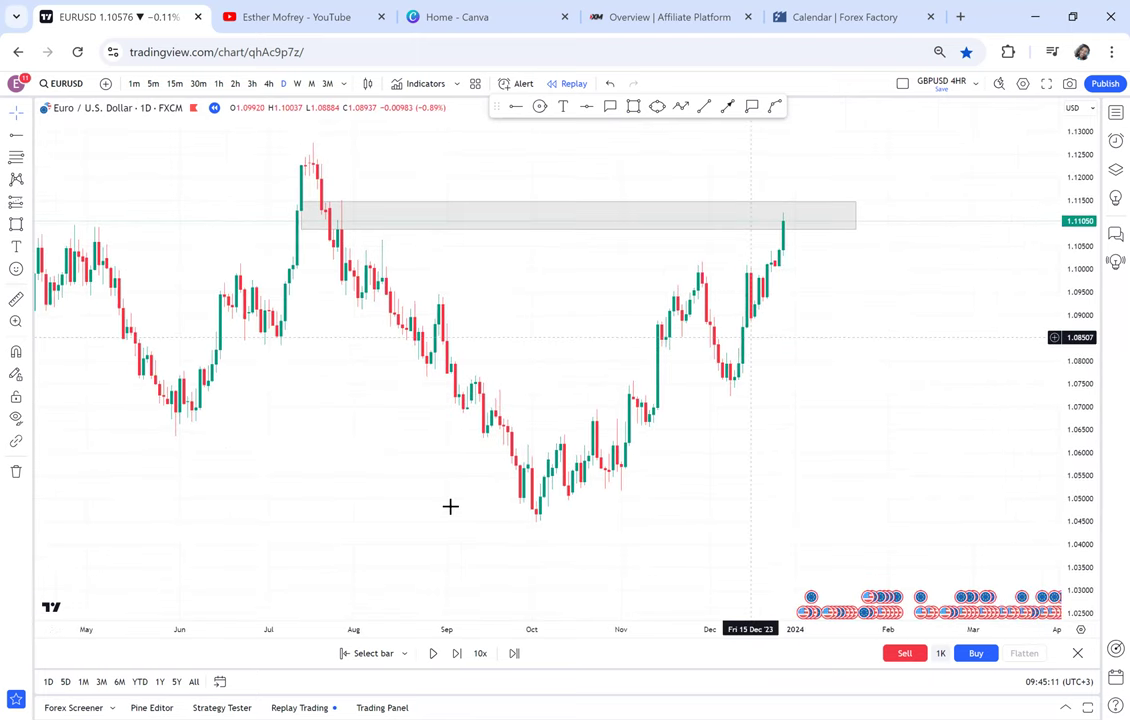
left_click(437, 523)
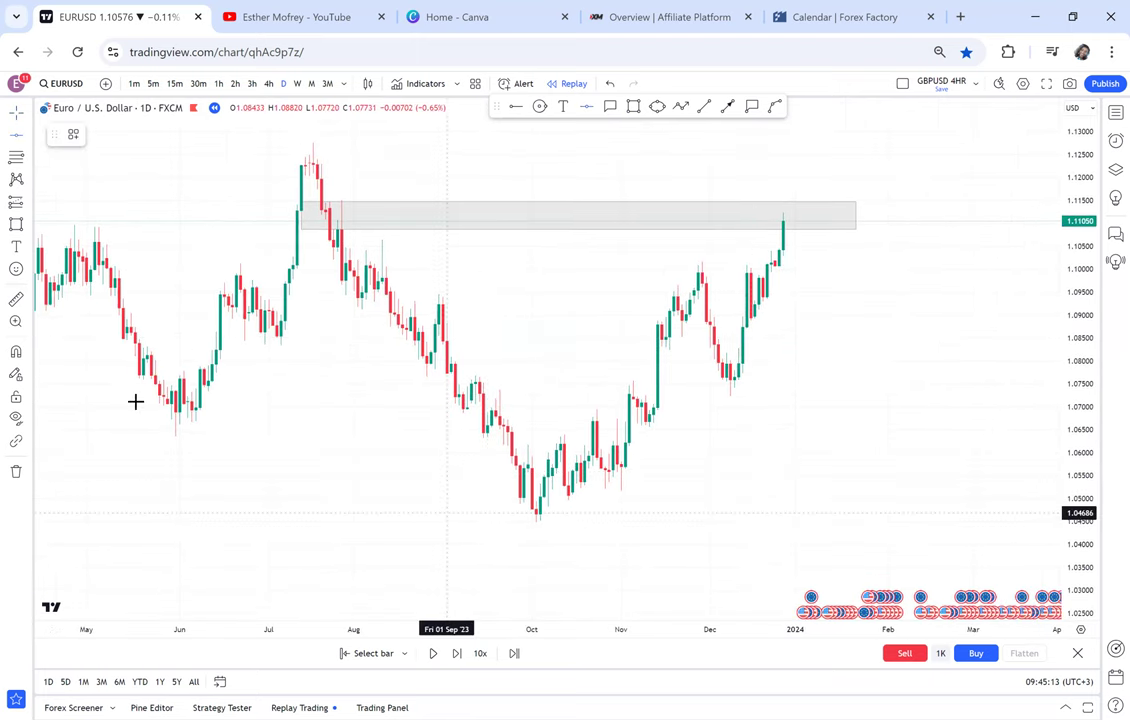
Step: Measure from the zone's upper edge down to the October low line and place a horizontal line halfway, at about 1.0798
left_click(307, 203)
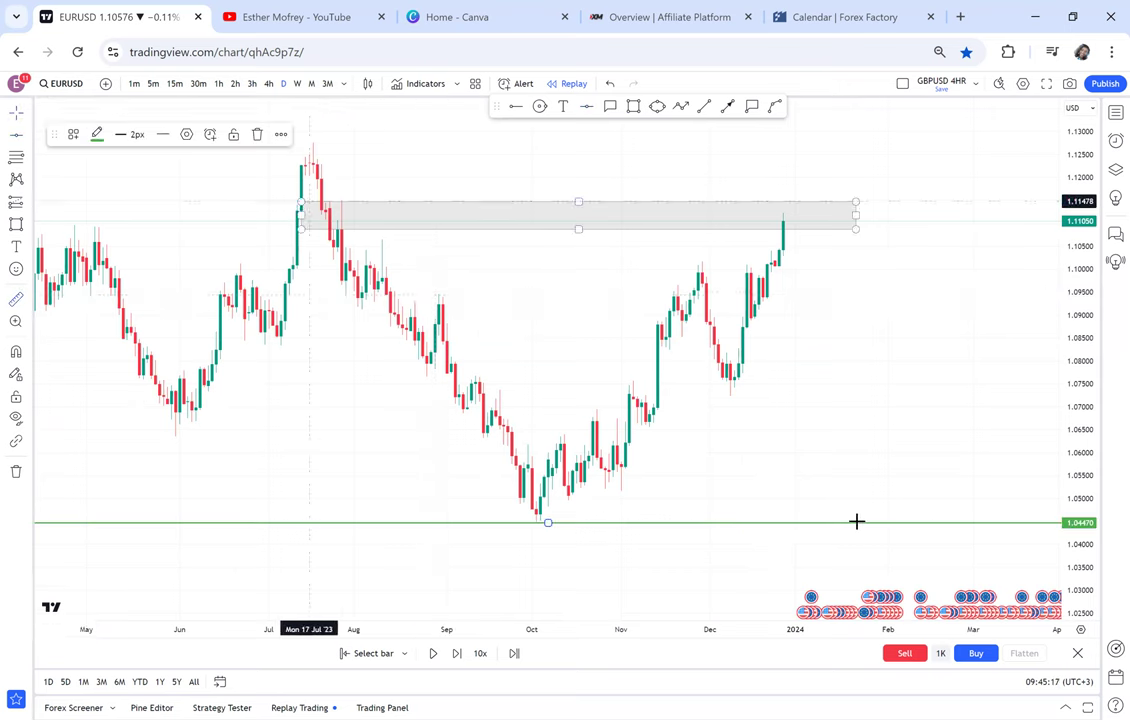
left_click(674, 407)
left_click(588, 107)
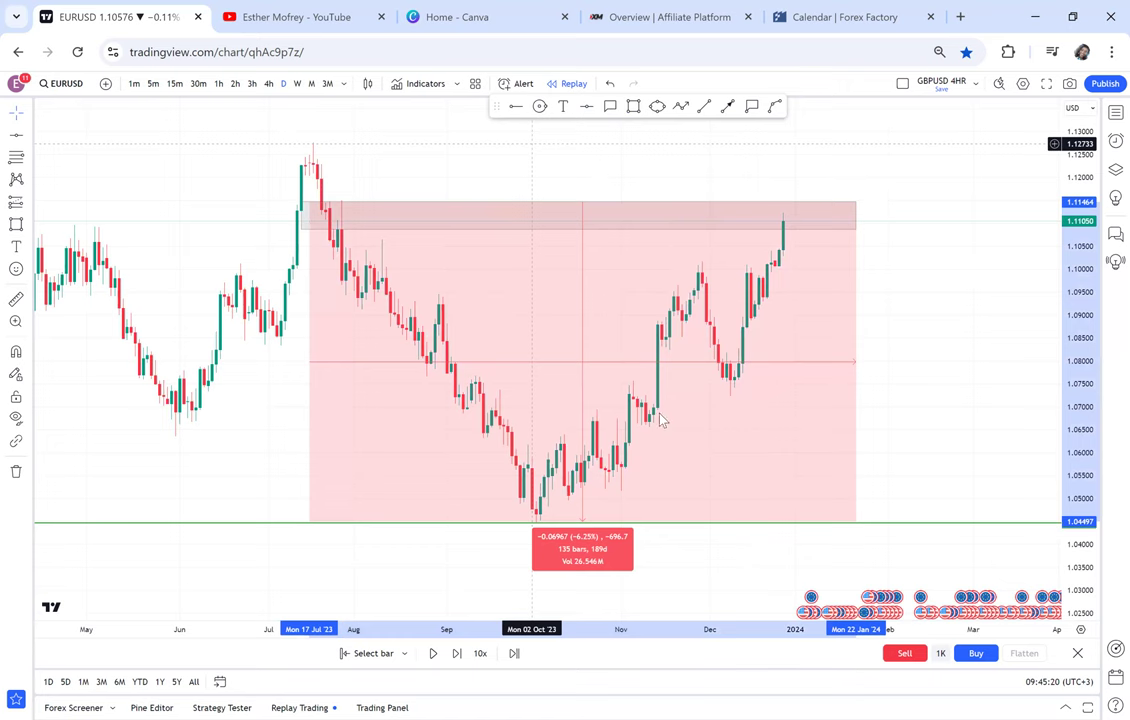
left_click(694, 366)
Step: Nudge the lower horizontal line to 1.04484 so it sits on the October 2023 low
scroll(640, 440, "down", 2)
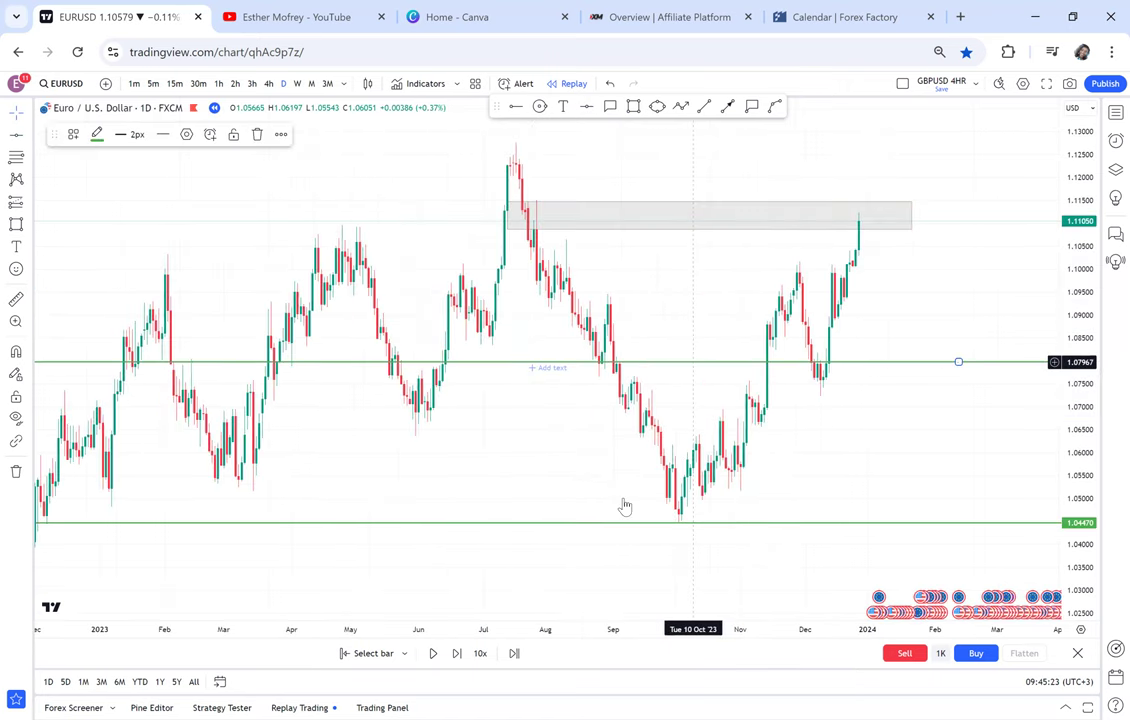
left_click_drag(625, 507, 628, 497)
left_click_drag(749, 429, 721, 445)
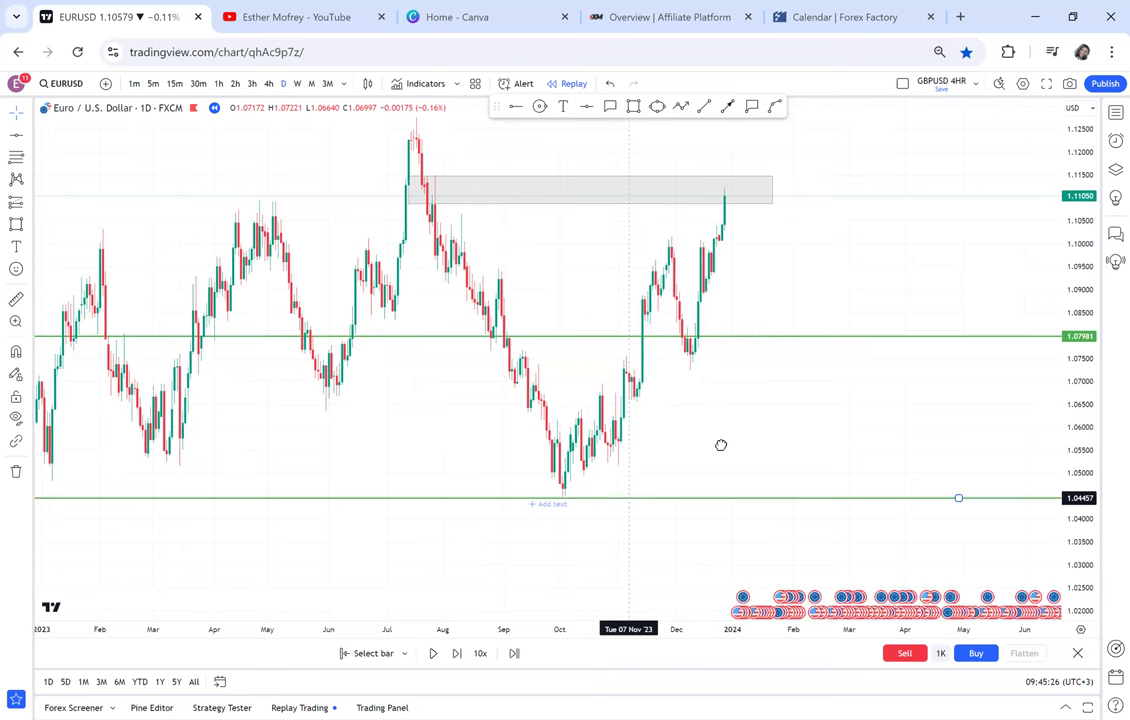
scroll(777, 361, "right", 2)
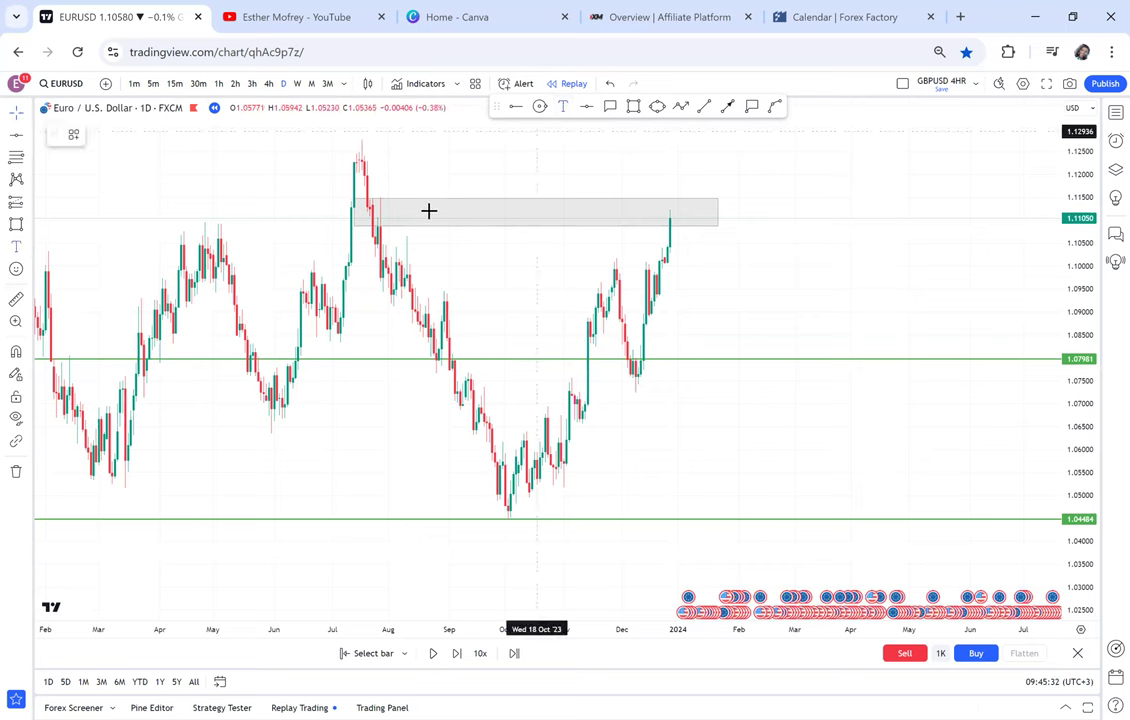
Step: Label the grey zone "POSSIBLE DOUBLE TOP" by applying the saved text template of that name
left_click(165, 137)
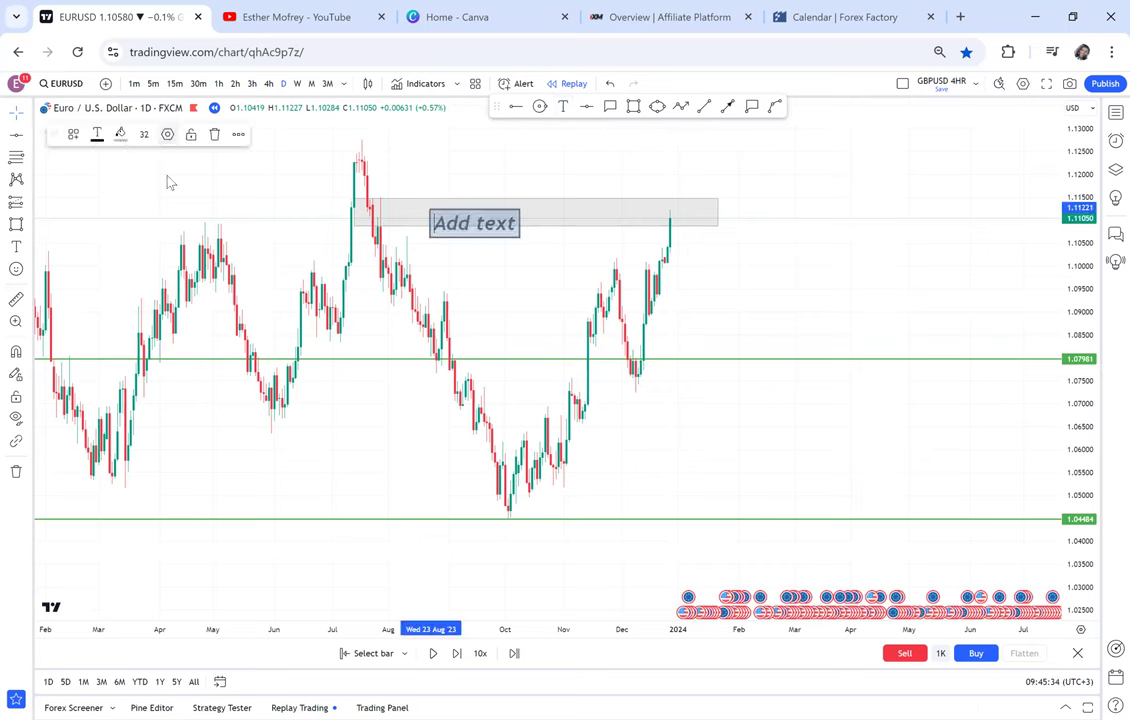
left_click(468, 559)
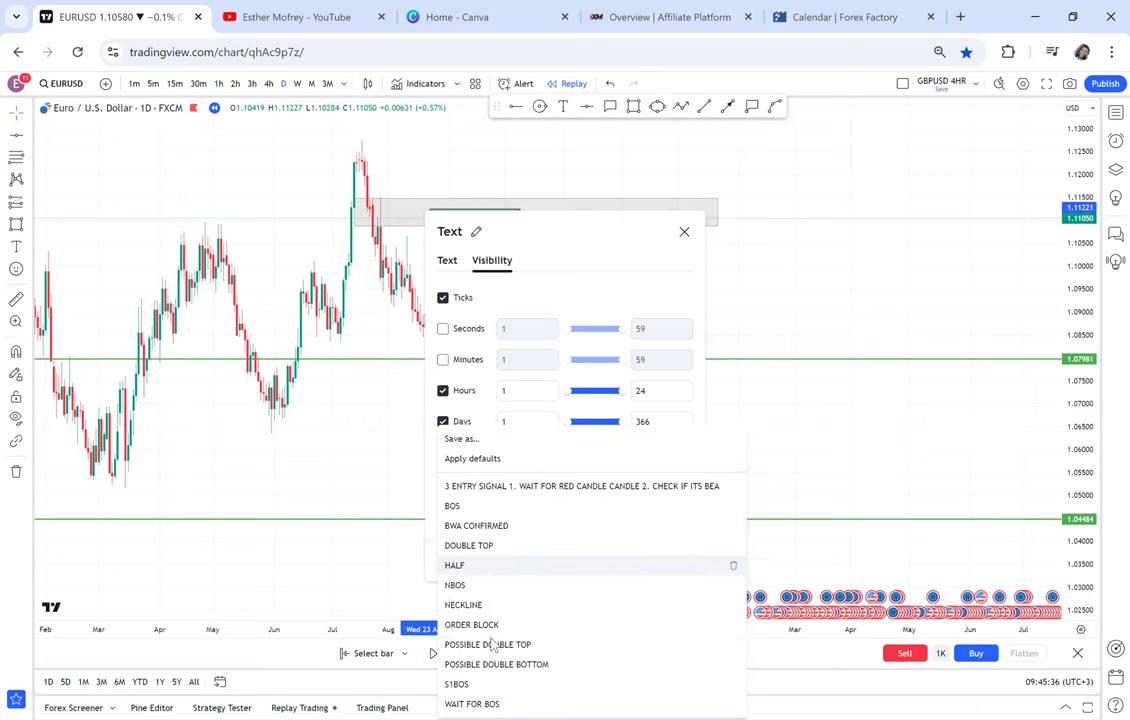
left_click(488, 644)
left_click(676, 560)
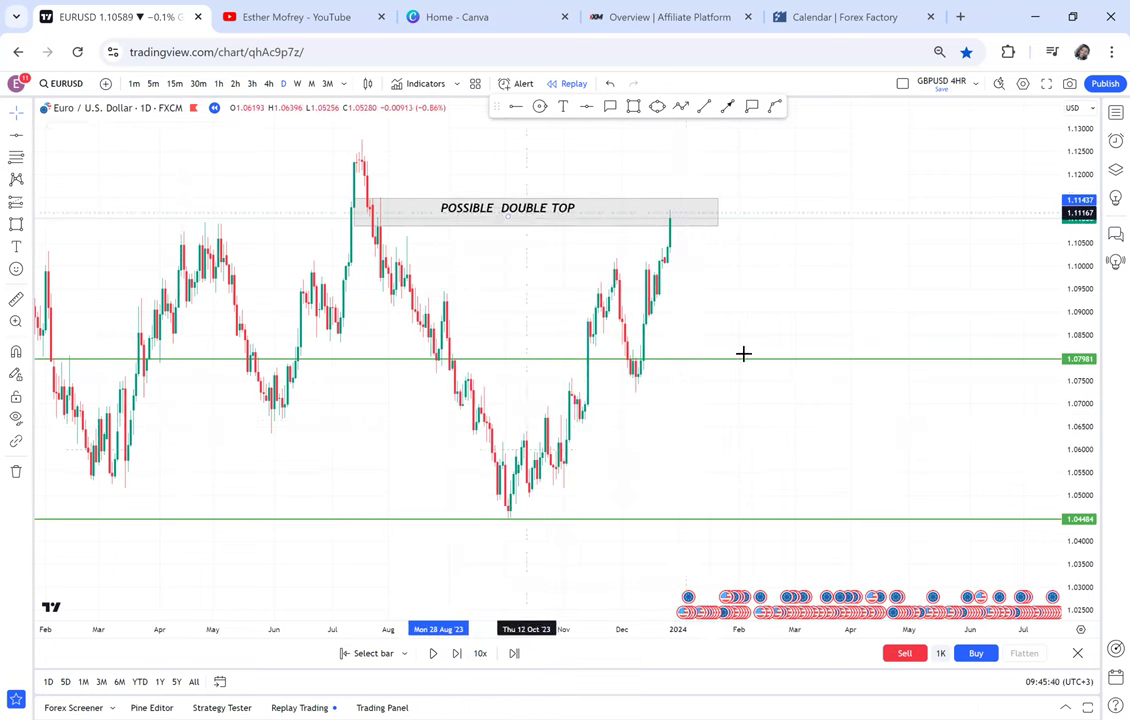
Step: Label the middle horizontal line "HALF" and the lower horizontal line "NECKLINE"
left_click(564, 109)
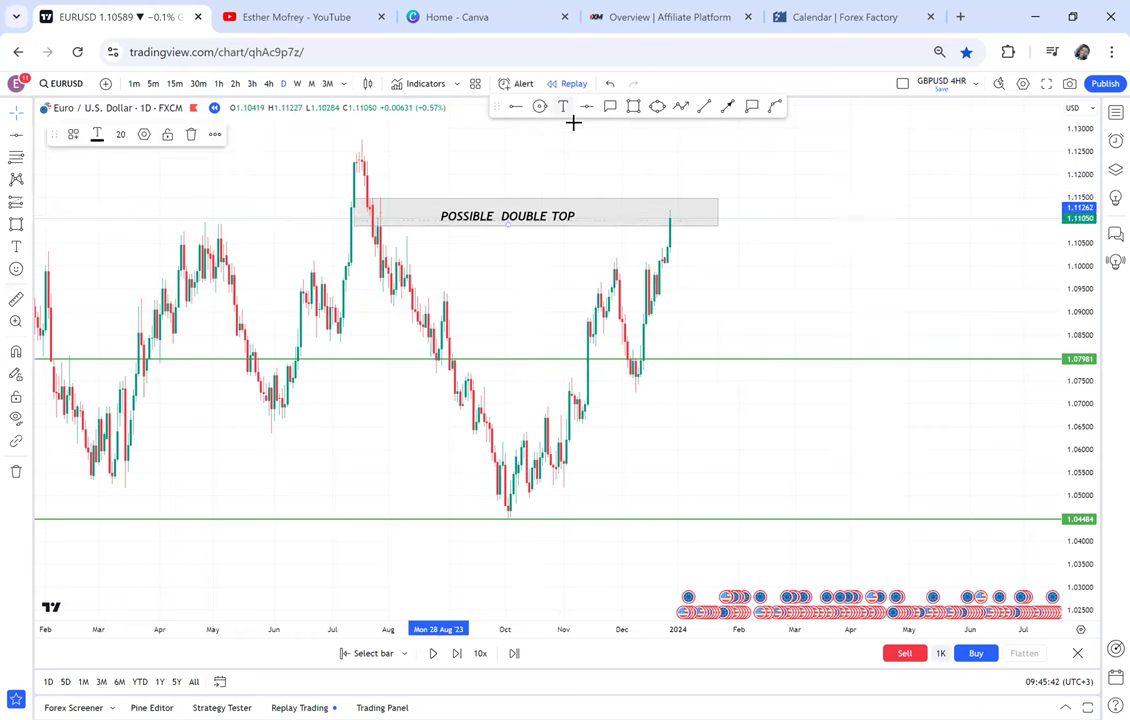
left_click(735, 337)
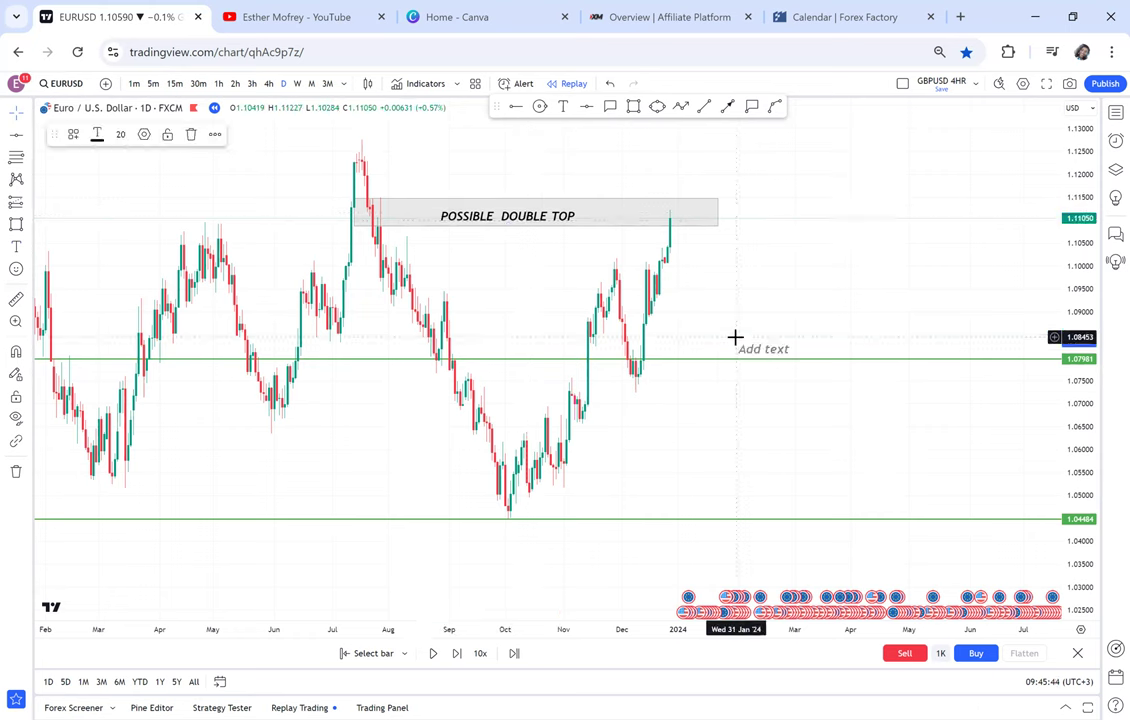
type("HALF")
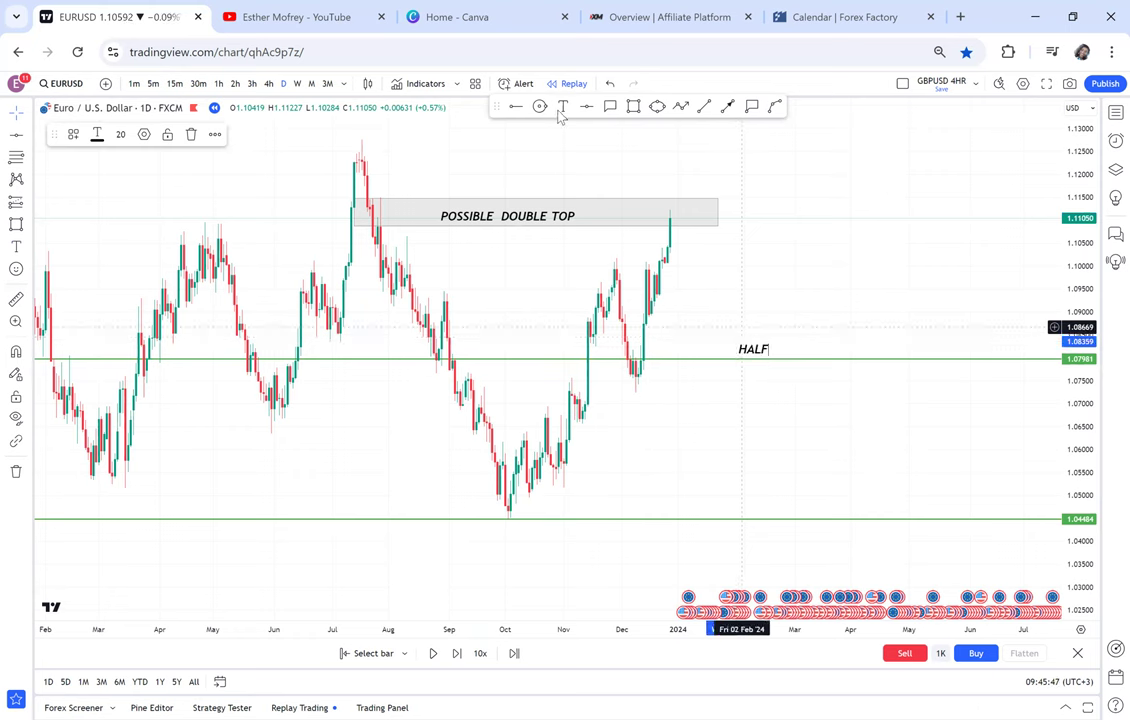
left_click(521, 543)
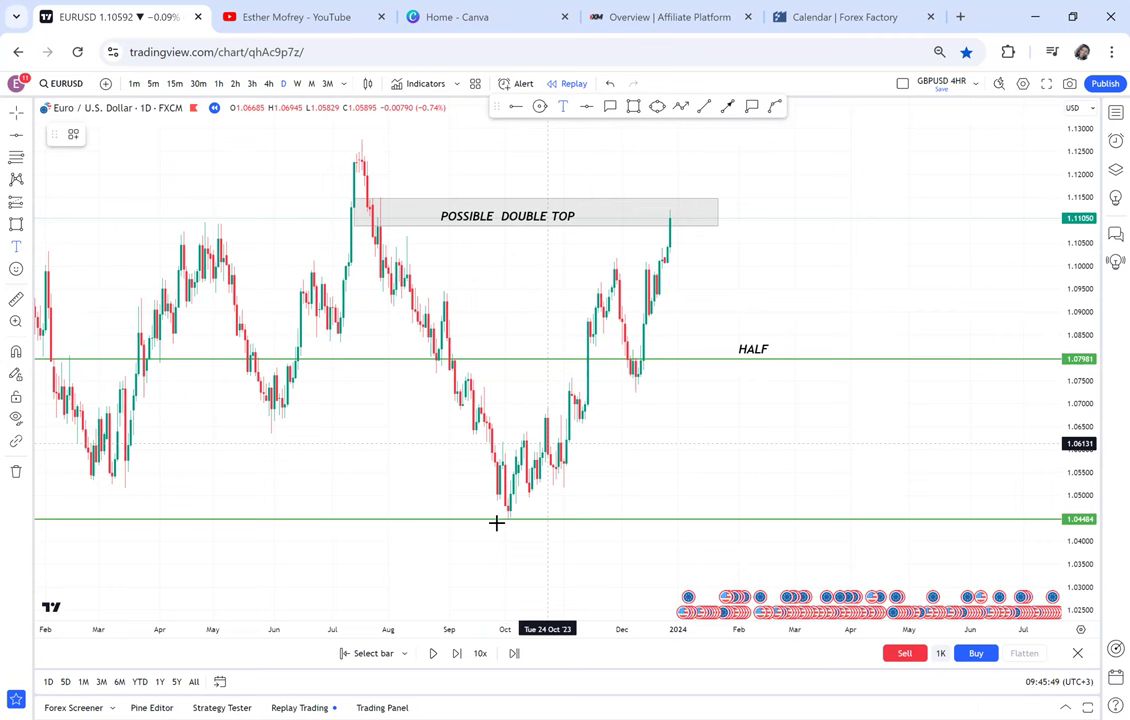
left_click(497, 522)
type("NECKLINE")
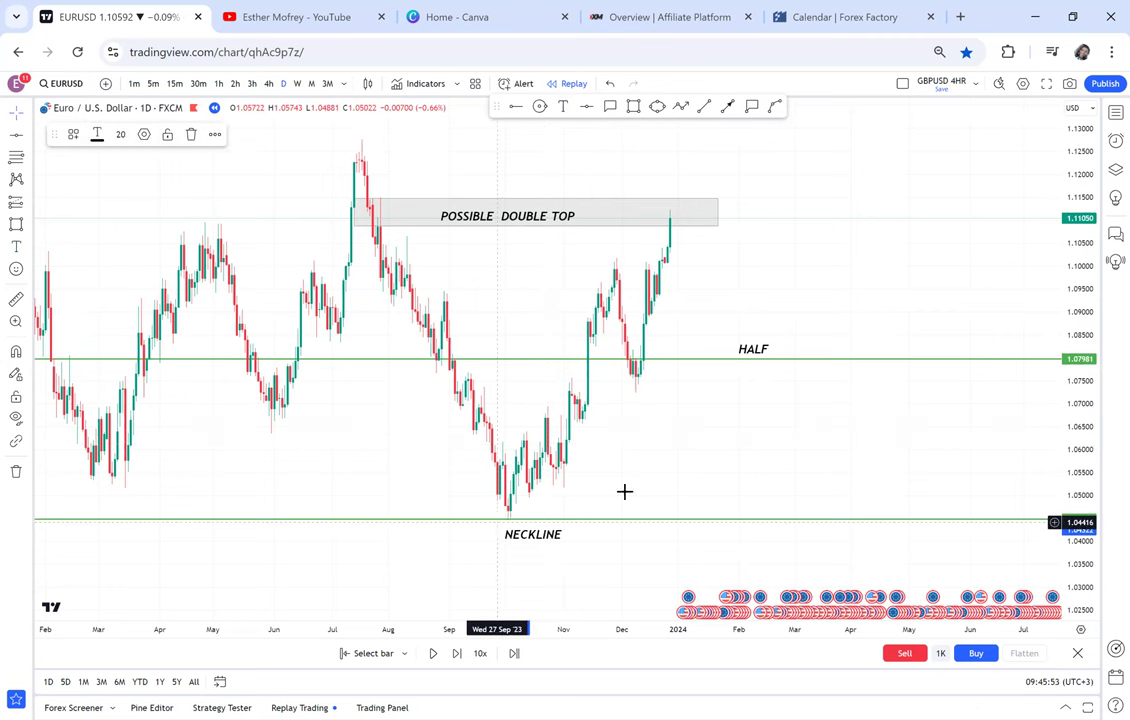
left_click(1107, 128)
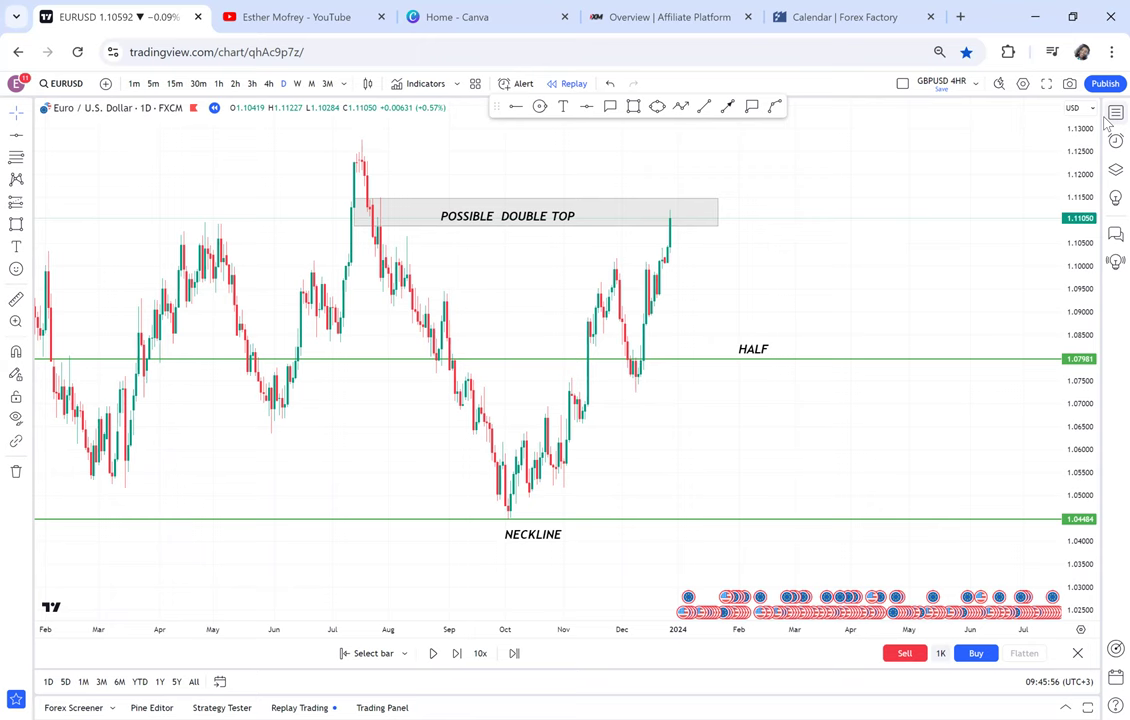
left_click(1107, 122)
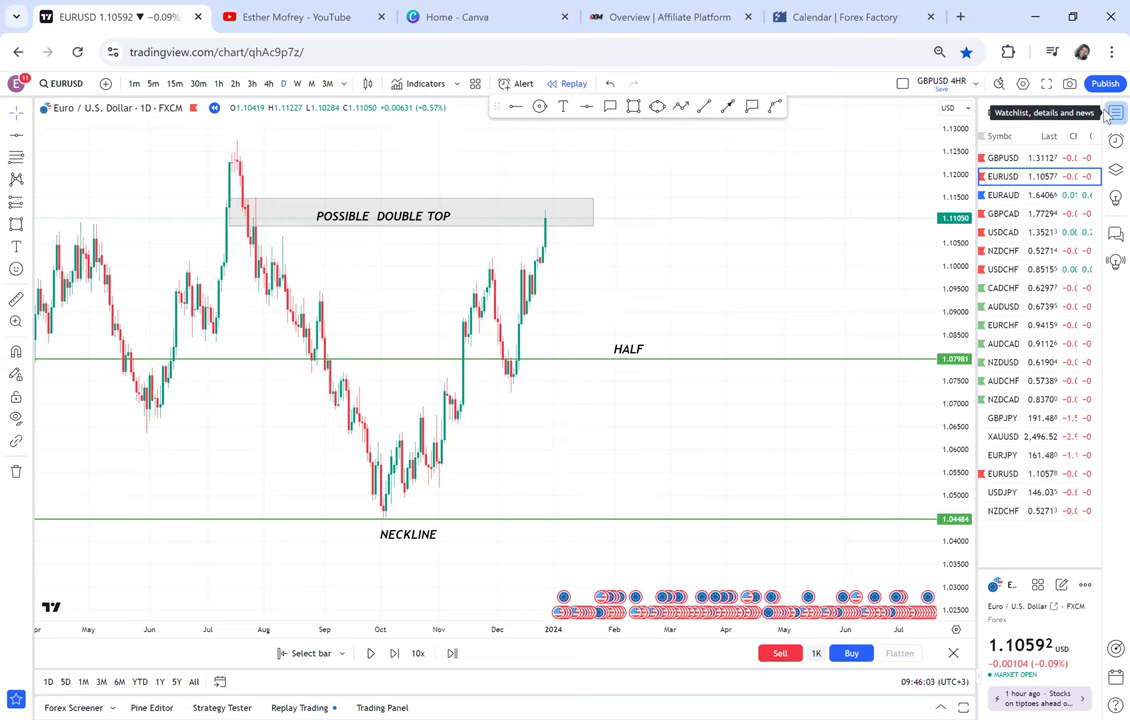
left_click(1110, 116)
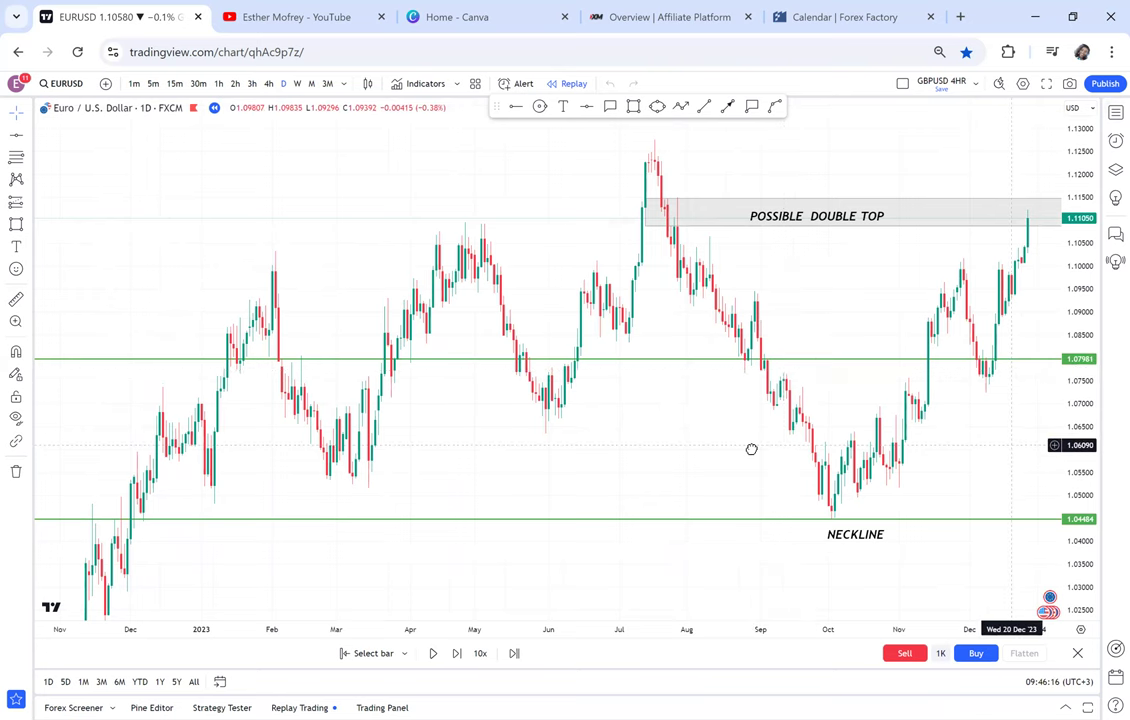
left_click_drag(783, 452, 661, 476)
left_click_drag(858, 445, 661, 476)
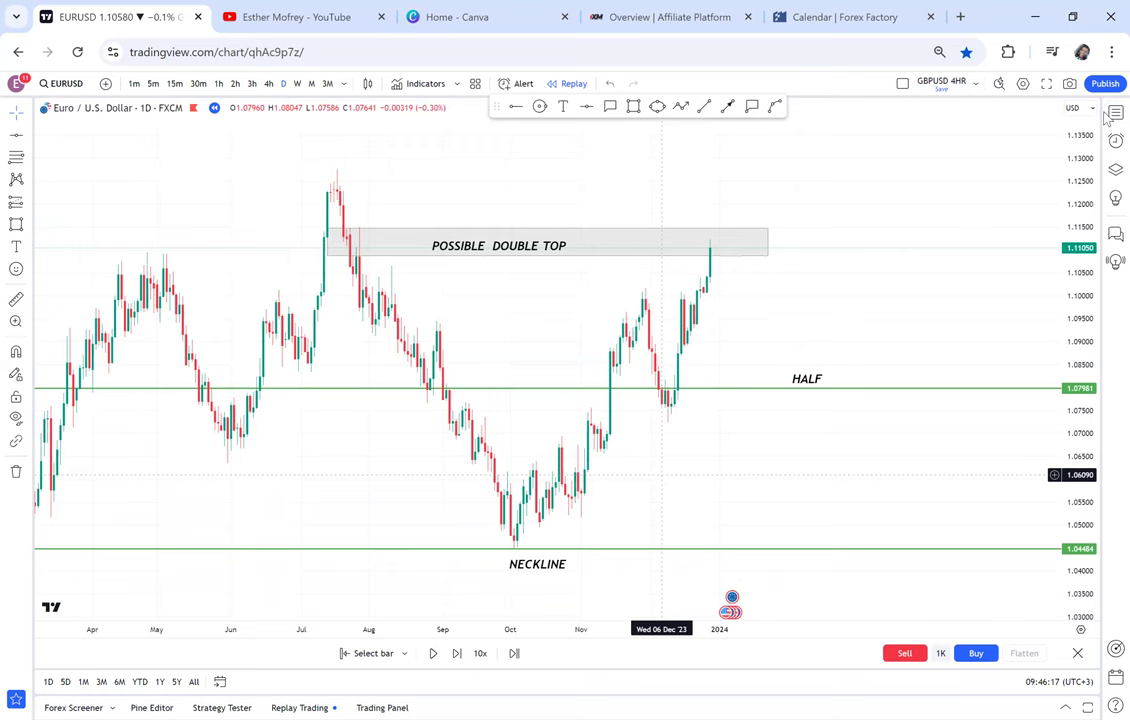
left_click(1108, 116)
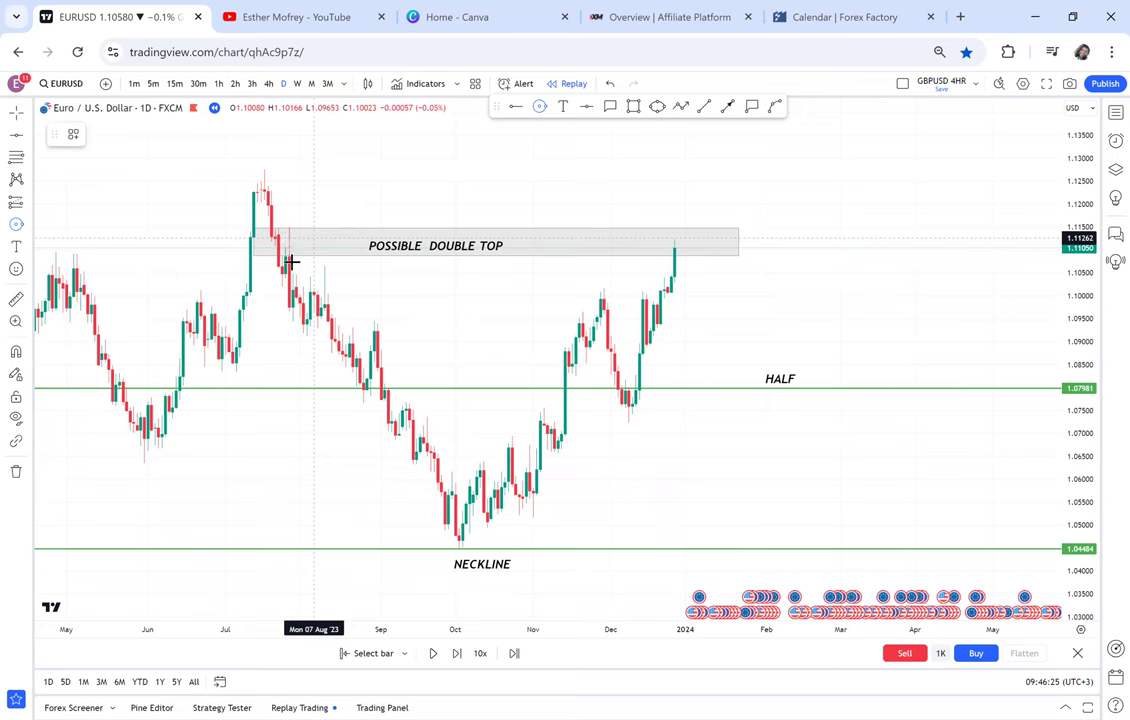
Step: Circle the late-July 2023 wick and the latest December 2023 candle where each touches the grey zone
left_click(289, 241)
left_click(540, 106)
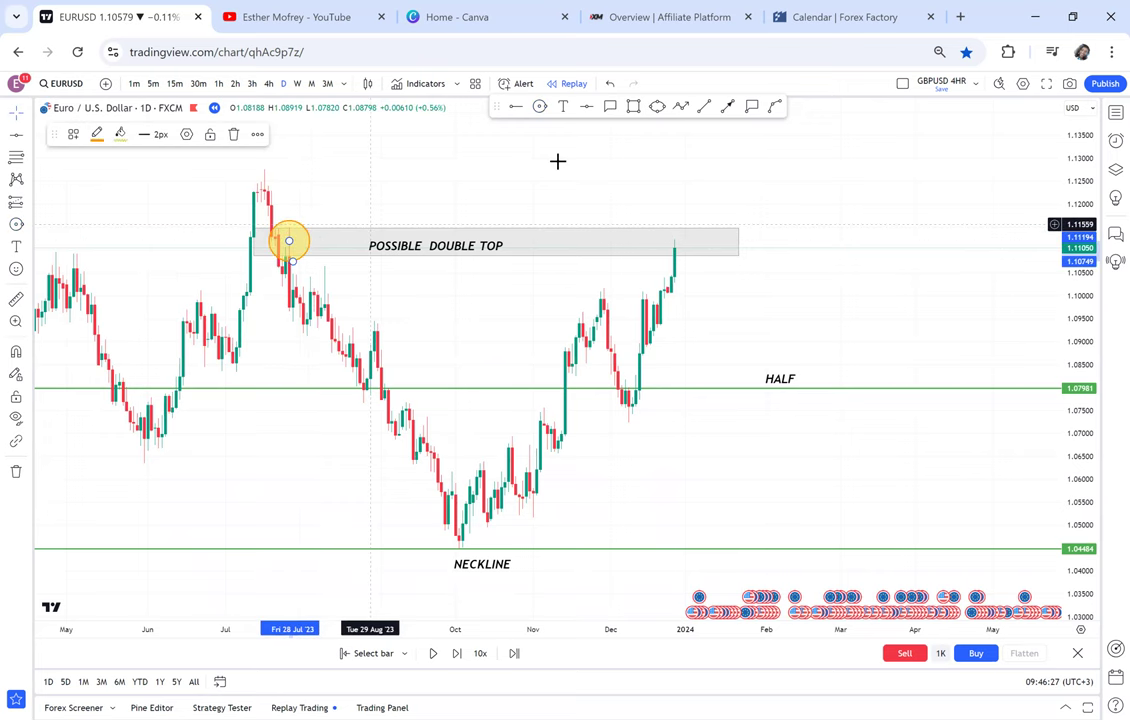
left_click(674, 243)
left_click(685, 264)
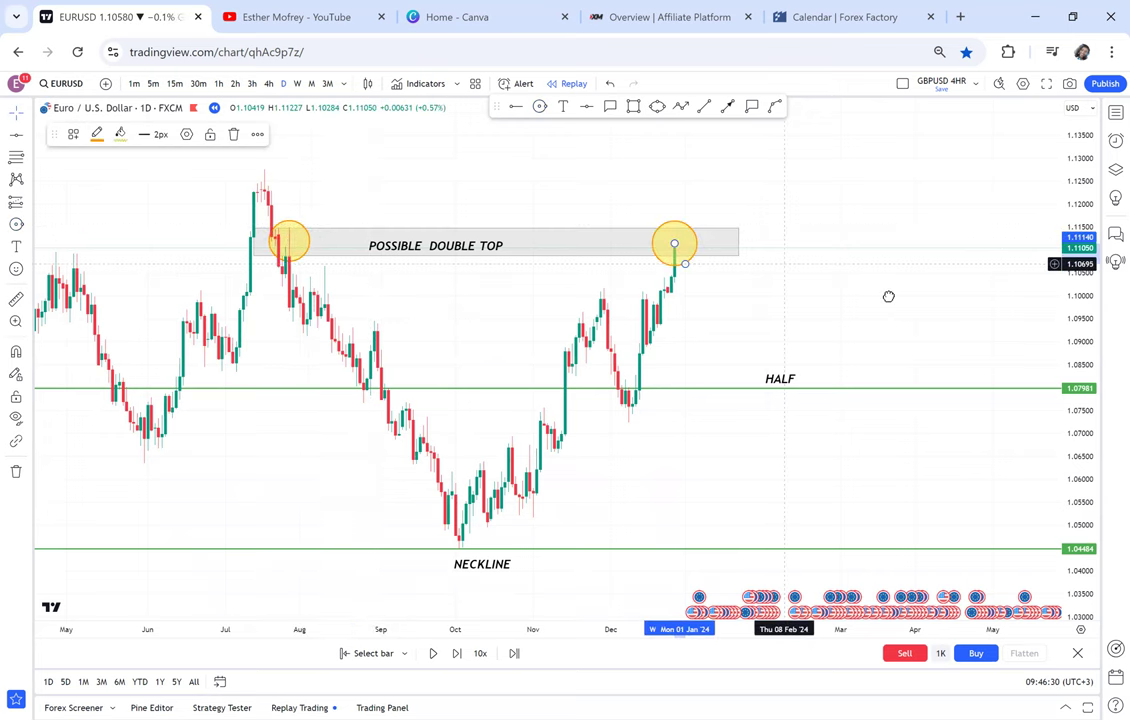
Step: Switch the EURUSD chart to the weekly timeframe to view the marked double-top zone
left_click_drag(821, 276, 889, 296)
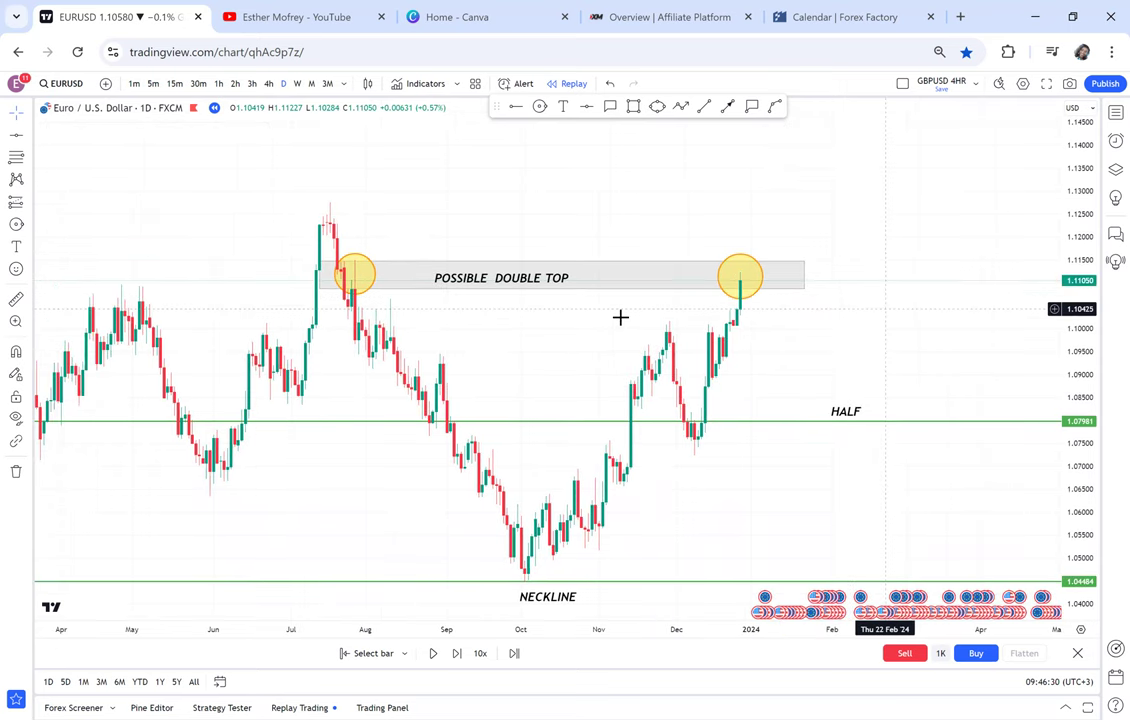
left_click(298, 84)
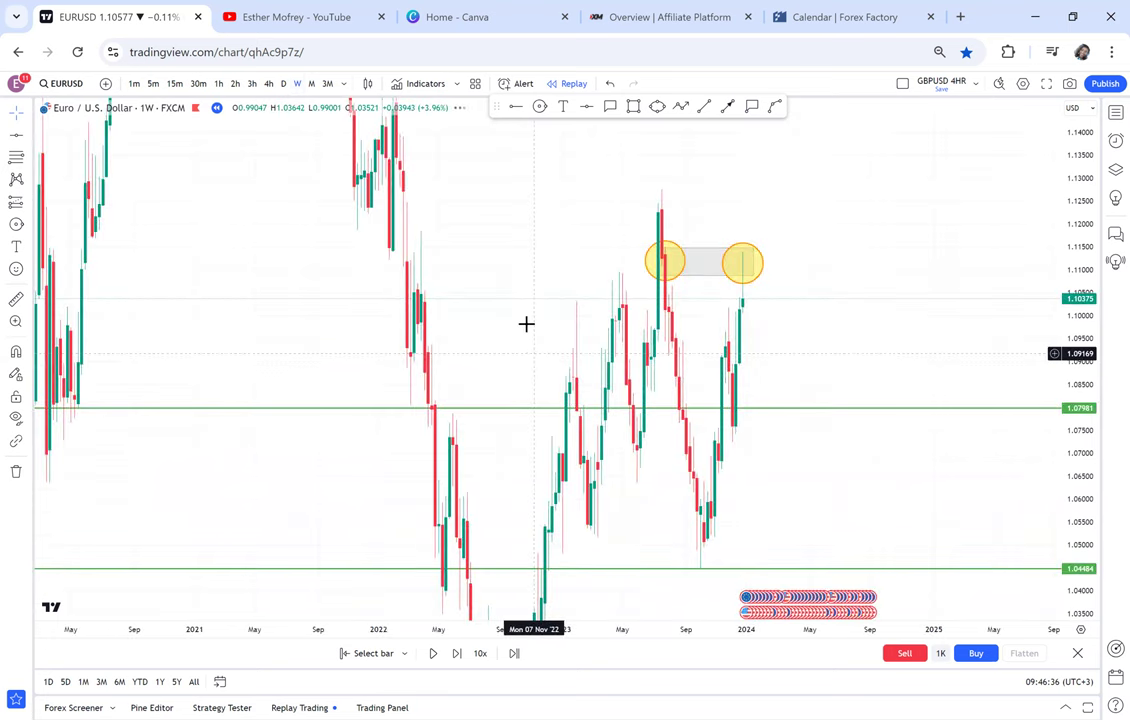
Step: Switch the EURUSD chart back to the daily timeframe with the latest candles and the labelled zone in view
scroll(272, 303, "up", 3)
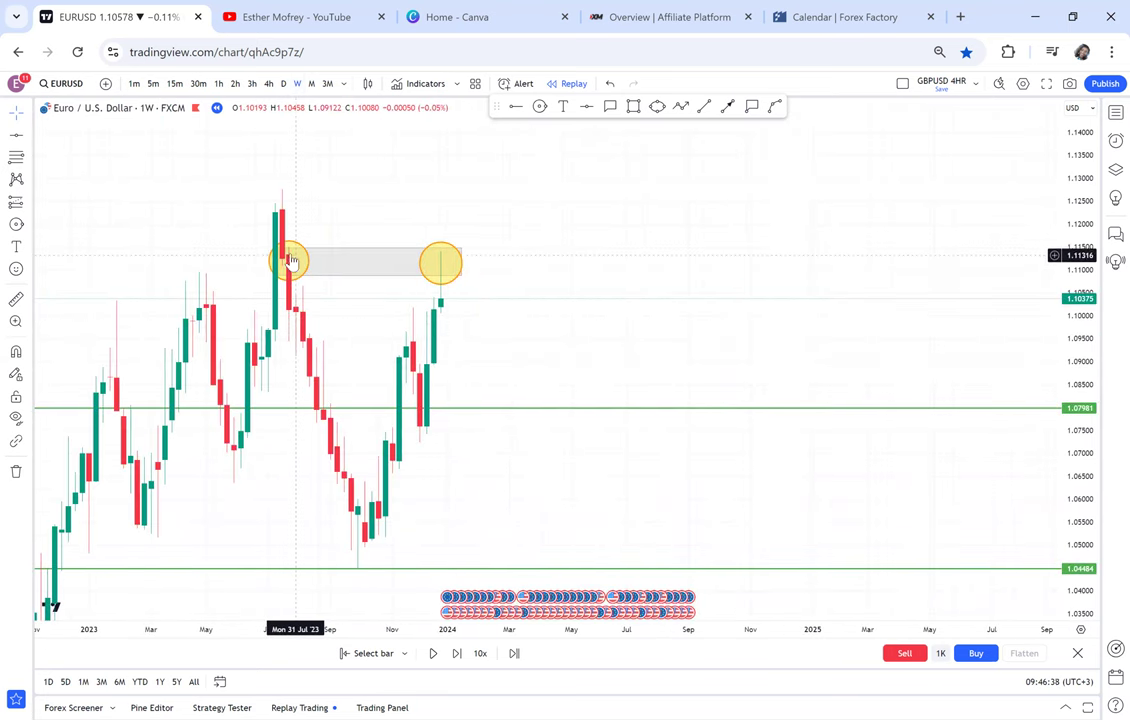
left_click(284, 85)
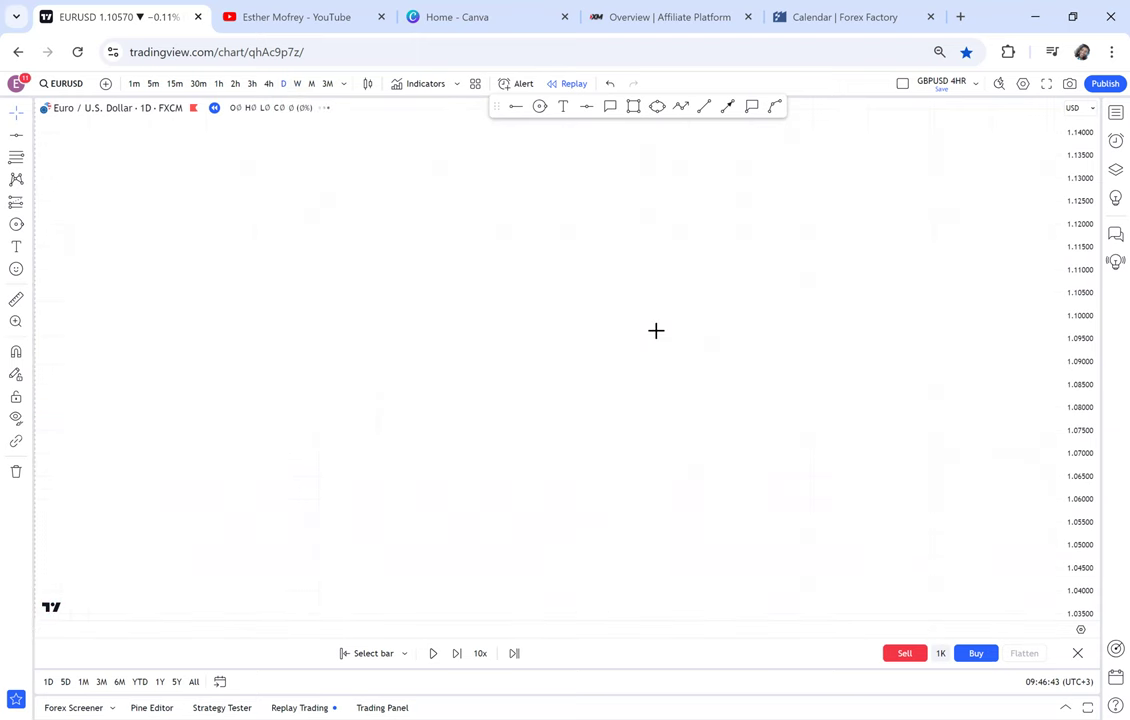
scroll(661, 334, "down", 5)
left_click_drag(760, 346, 636, 361)
Step: Add a callout reading "WBB" that points at the latest daily candle in the double-top zone
left_click(610, 106)
left_click(658, 213)
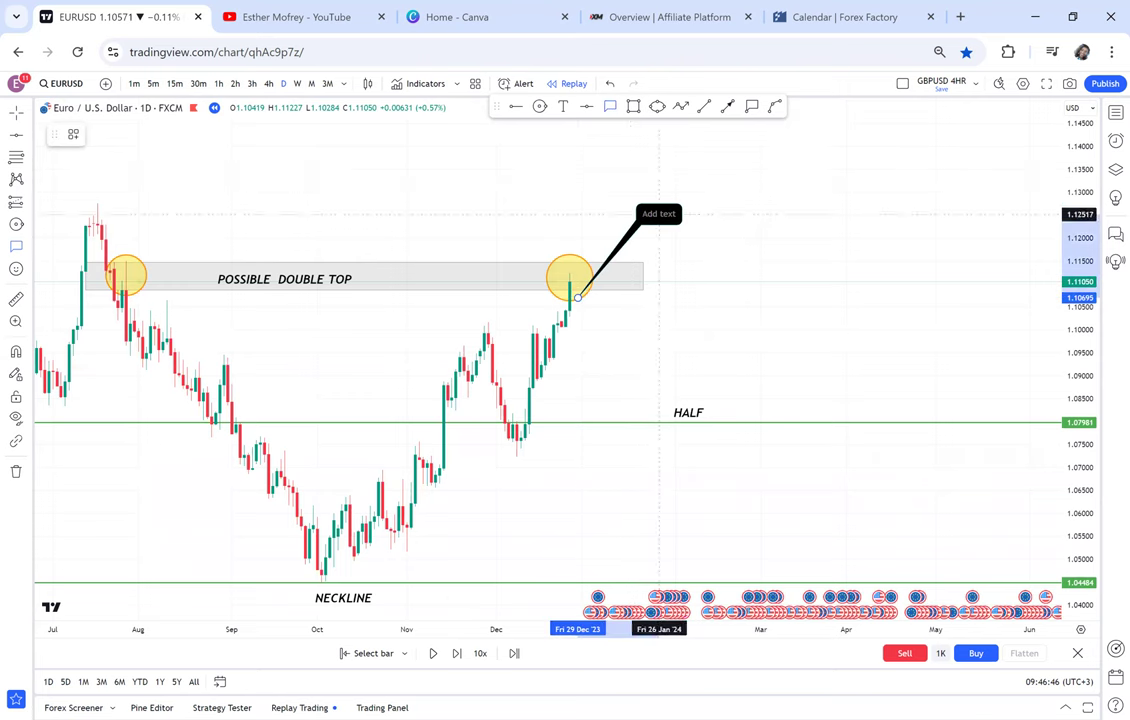
type("WBB")
left_click_drag(648, 468, 657, 400)
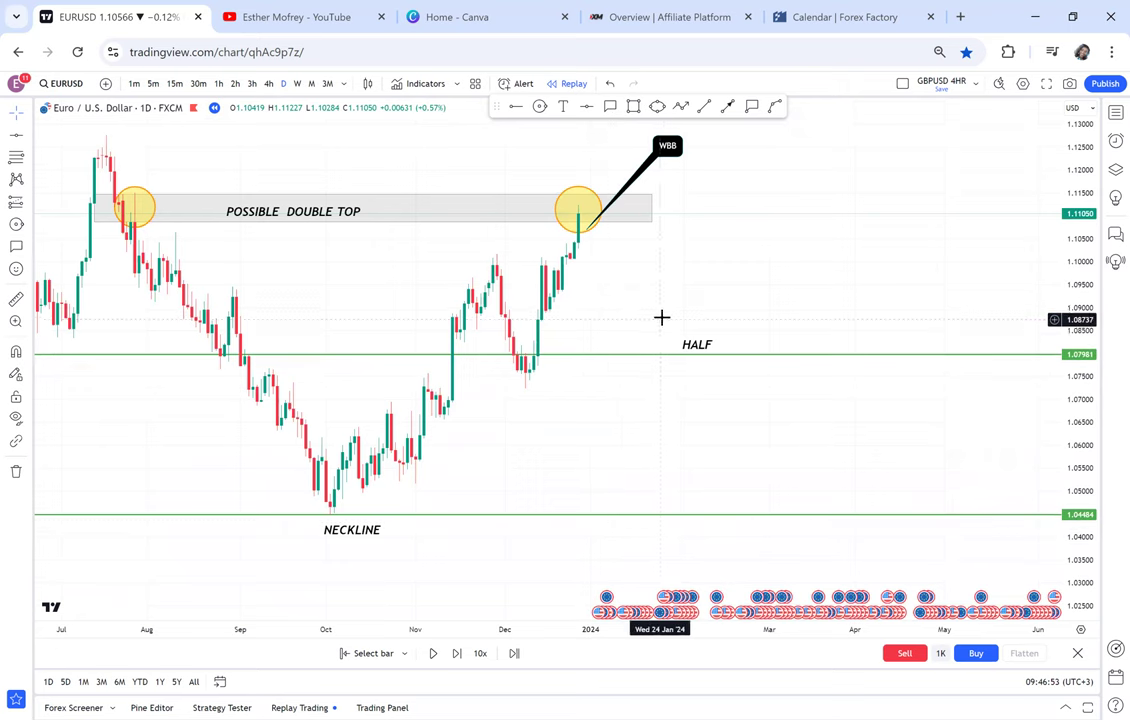
left_click_drag(661, 317, 672, 351)
left_click(1112, 113)
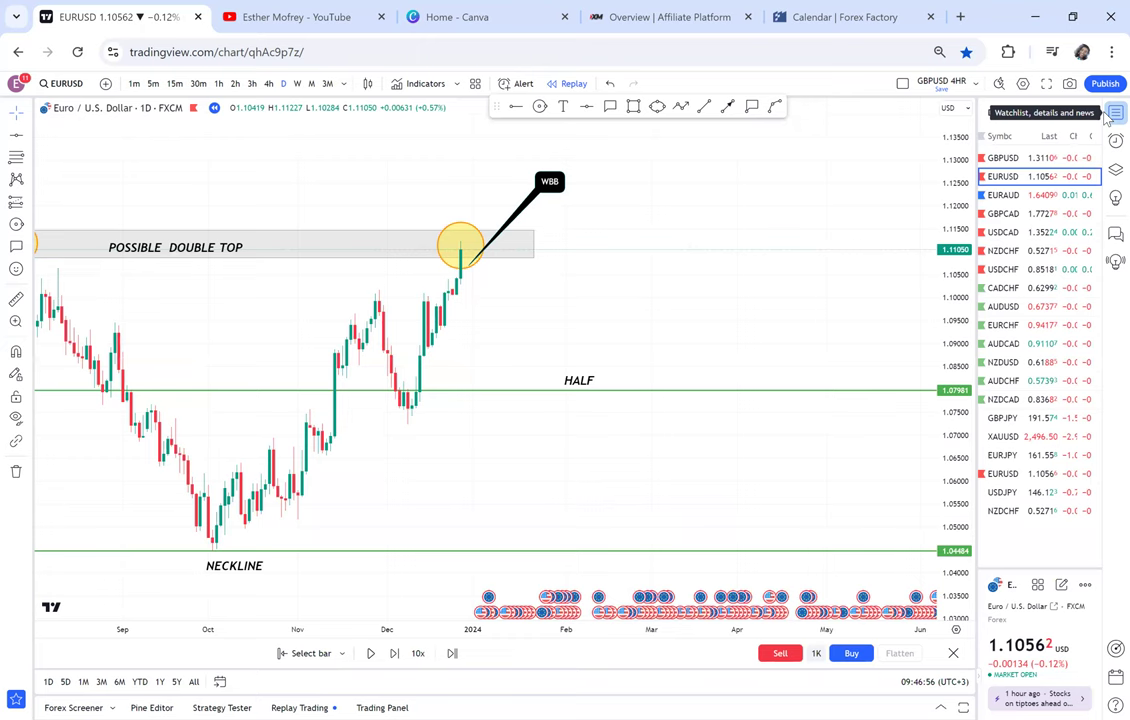
left_click(1112, 113)
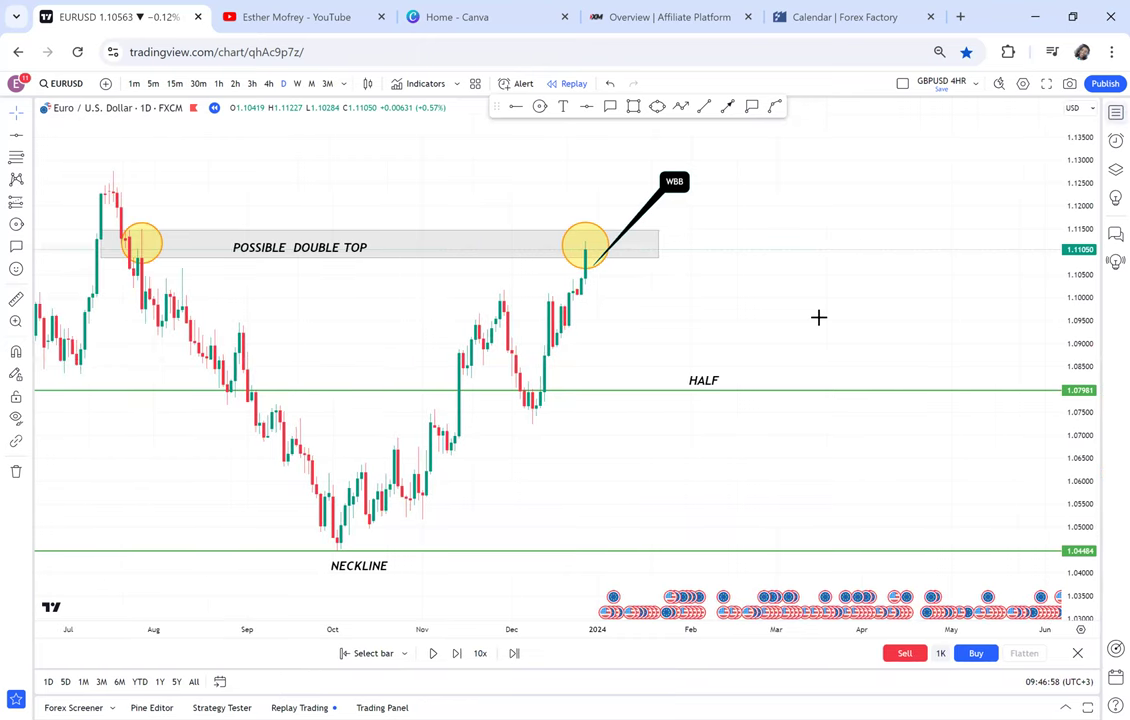
scroll(818, 317, "down", 4)
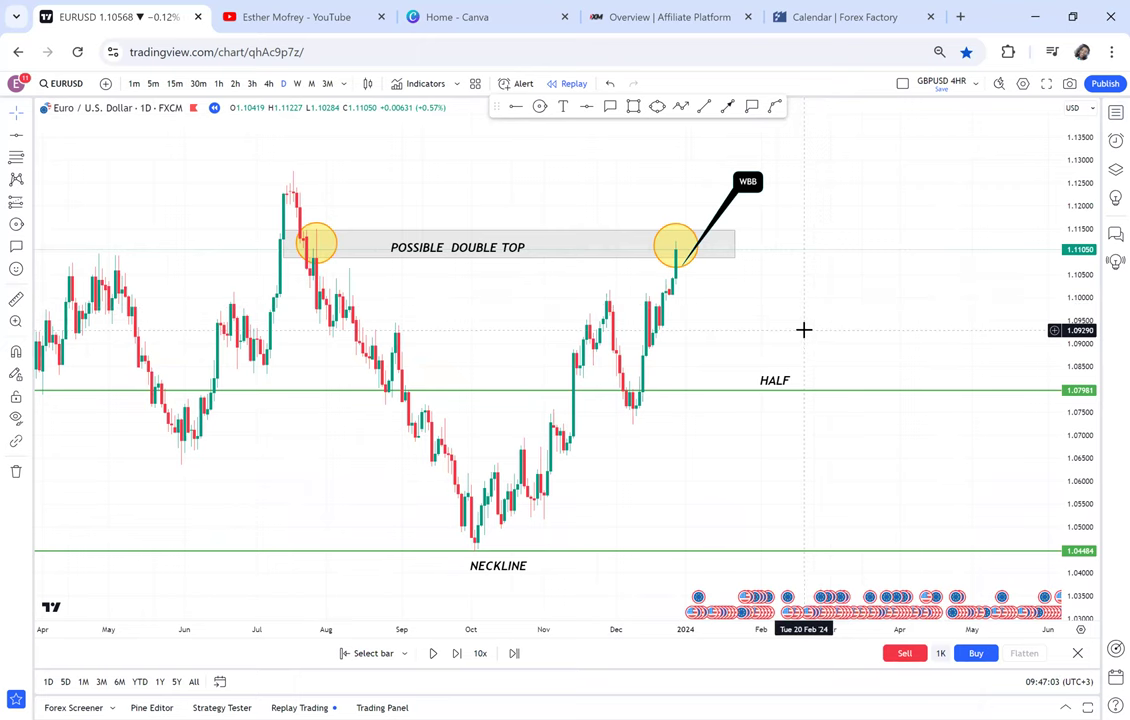
Step: Add a text note beside the zone: "3 ENTRY SIGNAL", "1. WAIT FOR A RED CANDLE", "2. CHECK IF ITS BEARISH ENGULF", "3. IFNOT WBB"
scroll(800, 325, "up", 1)
scroll(799, 313, "up", 1)
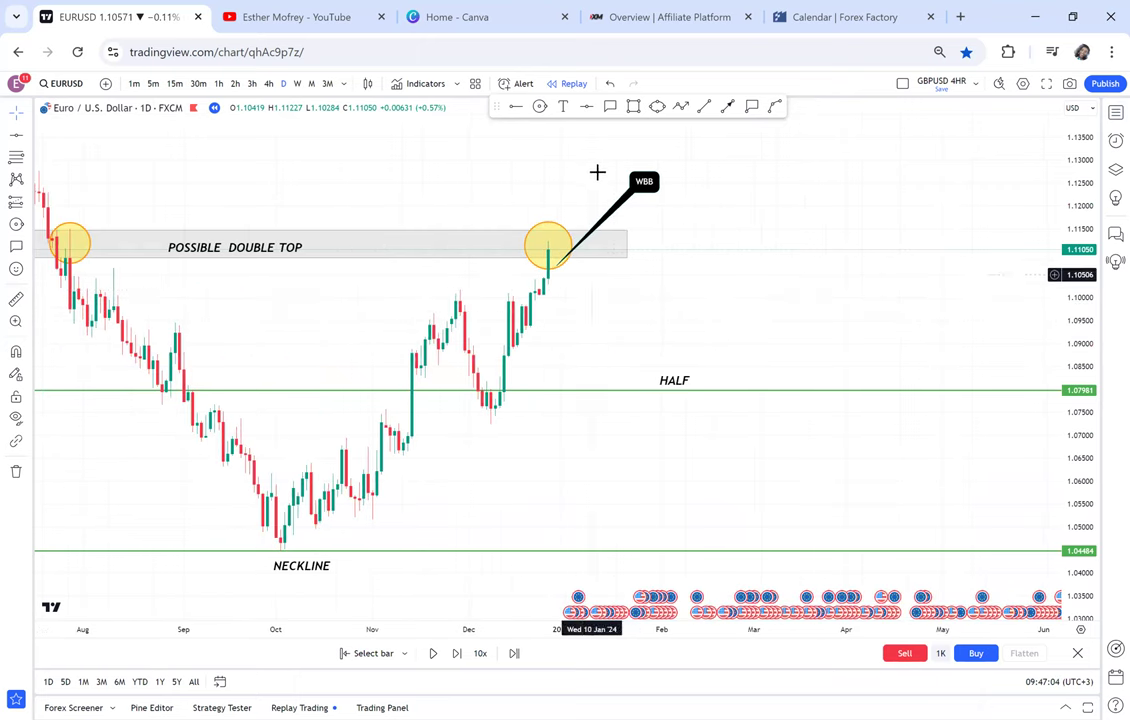
left_click(563, 106)
left_click(678, 219)
type("3 ENTRY SIGNAL")
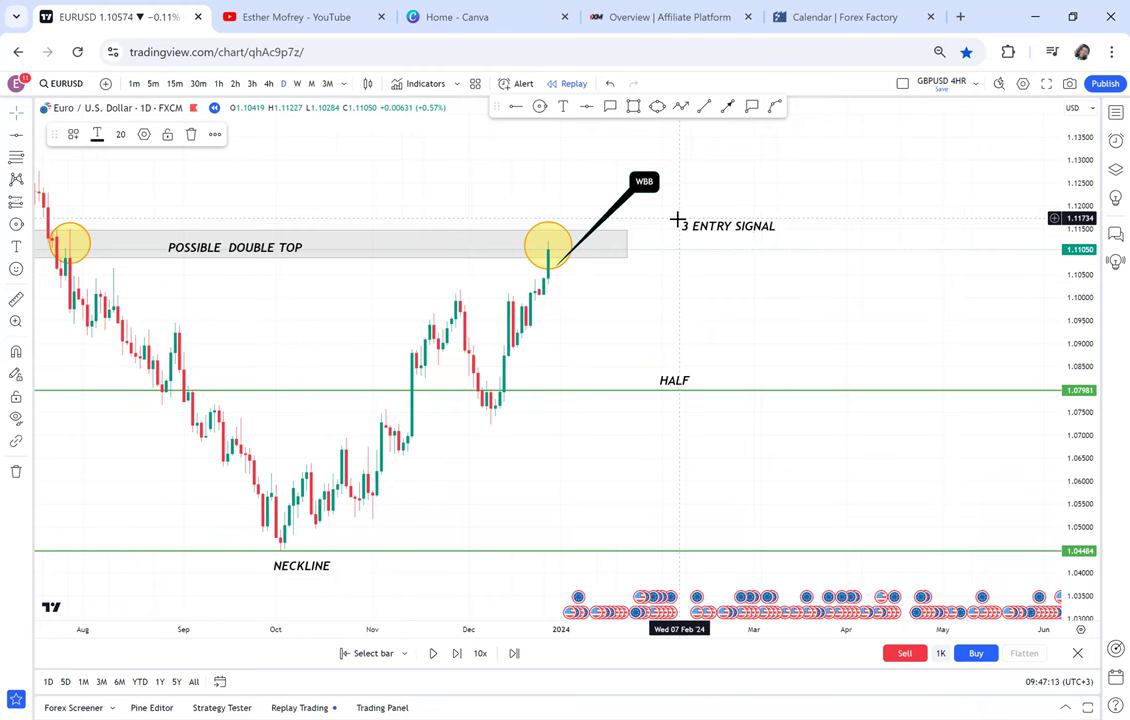
type(" 1. WAIT FOR A RED CANDLE")
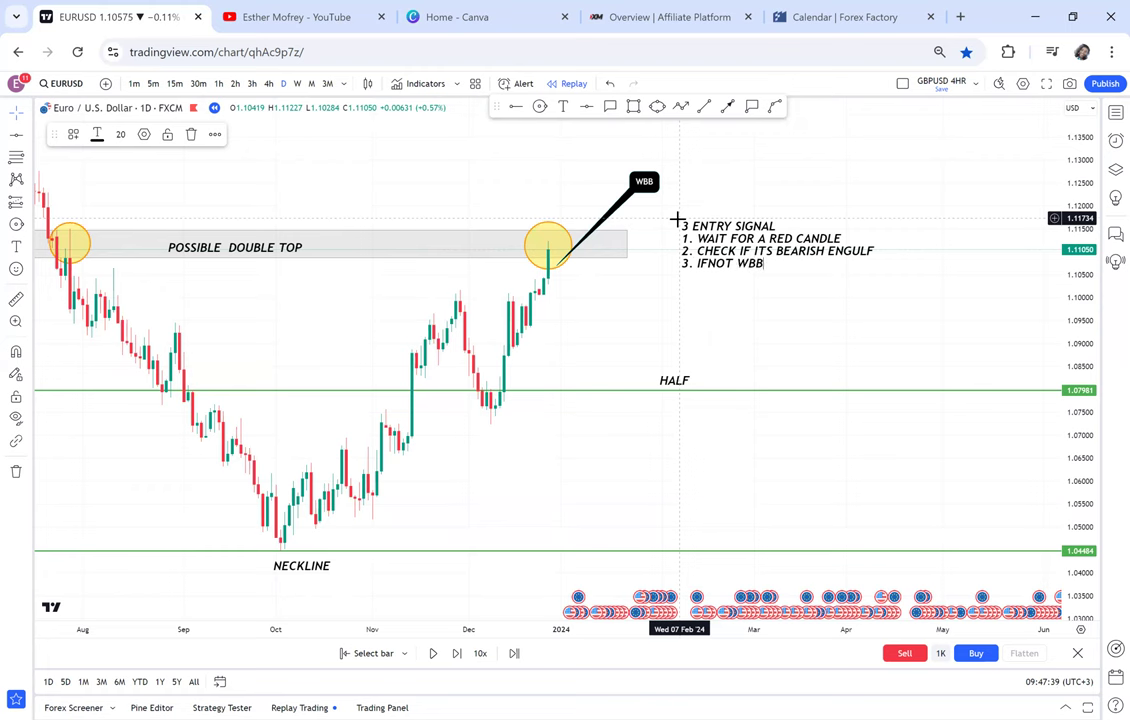
Step: Advance the replay by one daily candle and delete the yellow circle covering the latest candles
left_click(458, 654)
scroll(500, 336, "up", 3)
left_click_drag(492, 336, 795, 346)
scroll(775, 325, "up", 2)
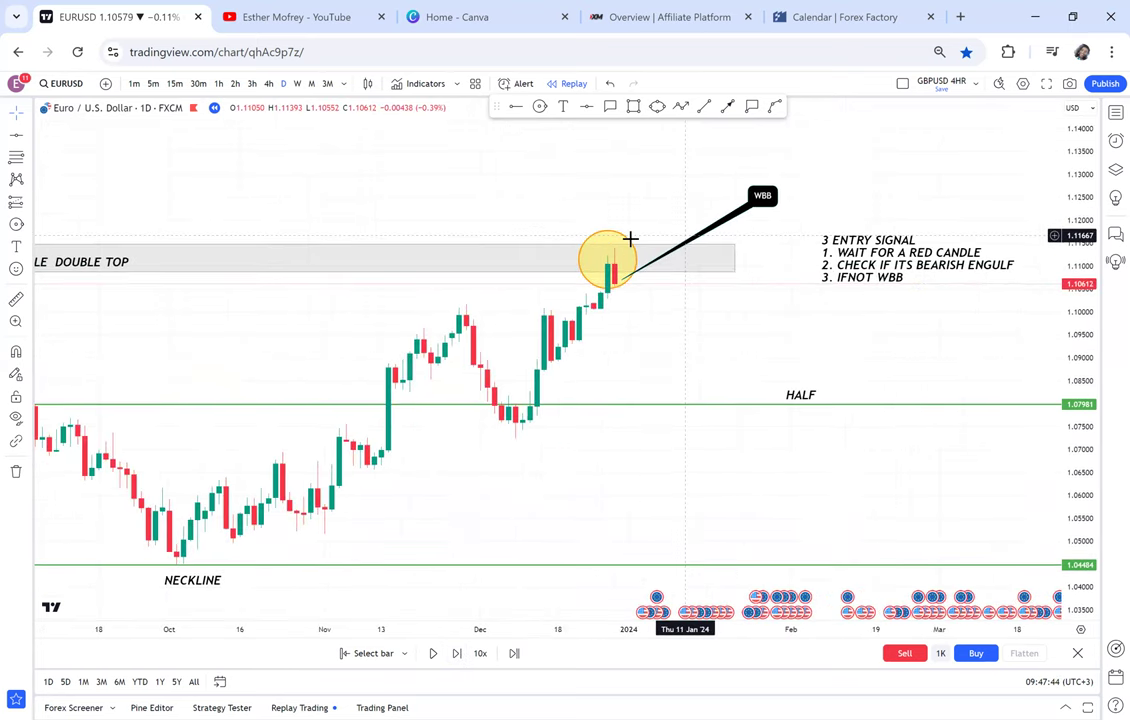
left_click(626, 252)
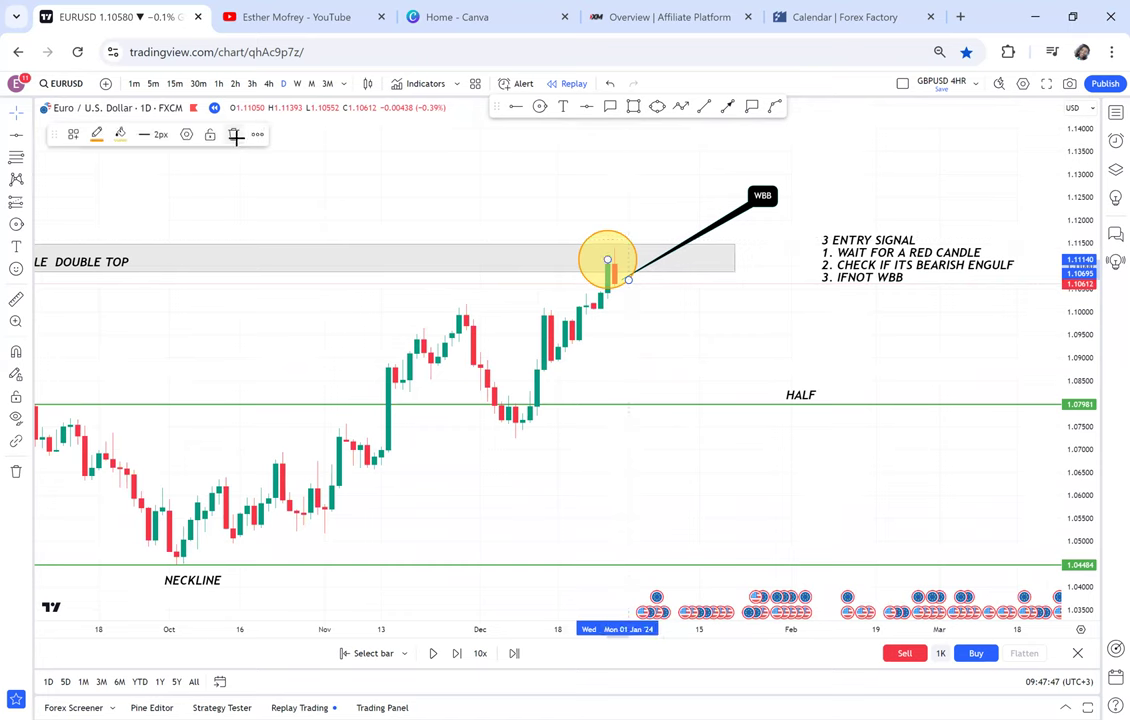
left_click(234, 135)
Step: Draw a rectangle around the new red candle, from about 1.1139 at its high to about 1.1053 at its low
left_click_drag(1069, 370, 1069, 245)
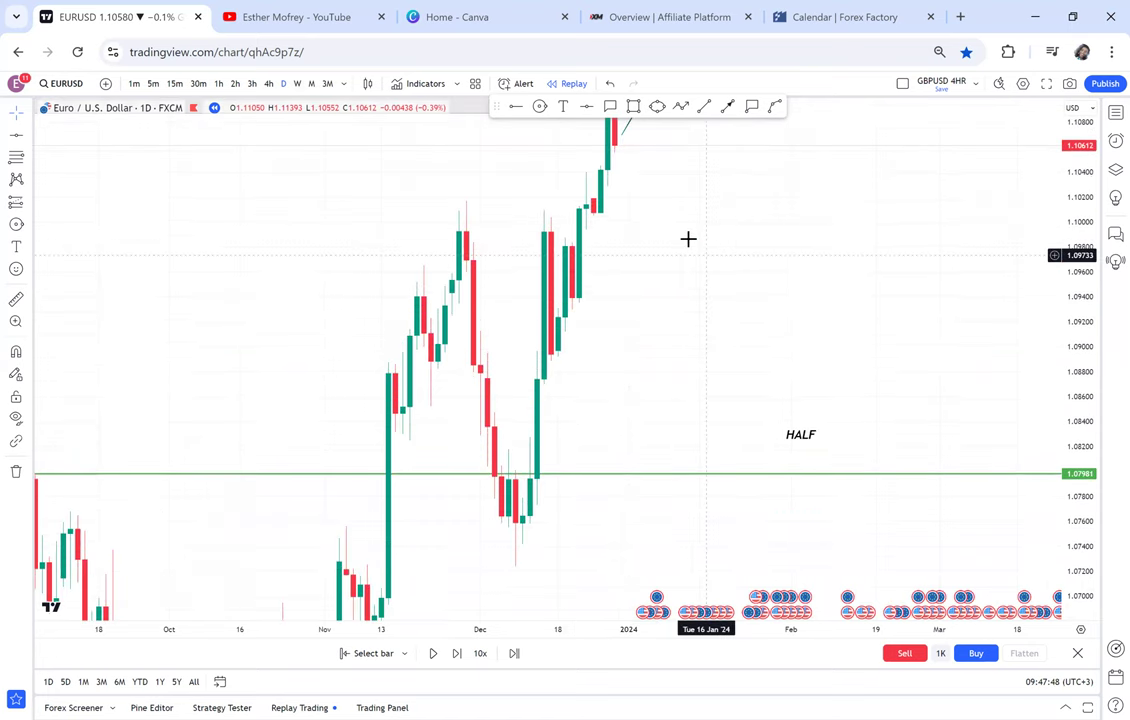
scroll(660, 232, "up", 4)
left_click_drag(638, 227, 668, 411)
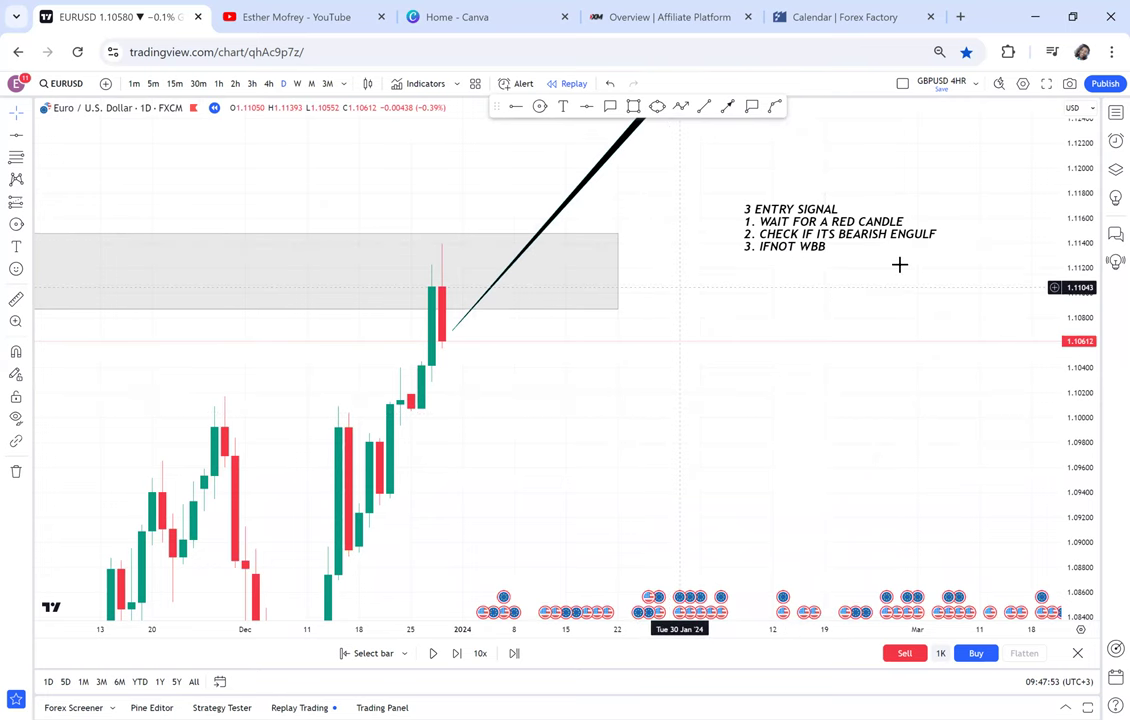
scroll(895, 263, "up", 1)
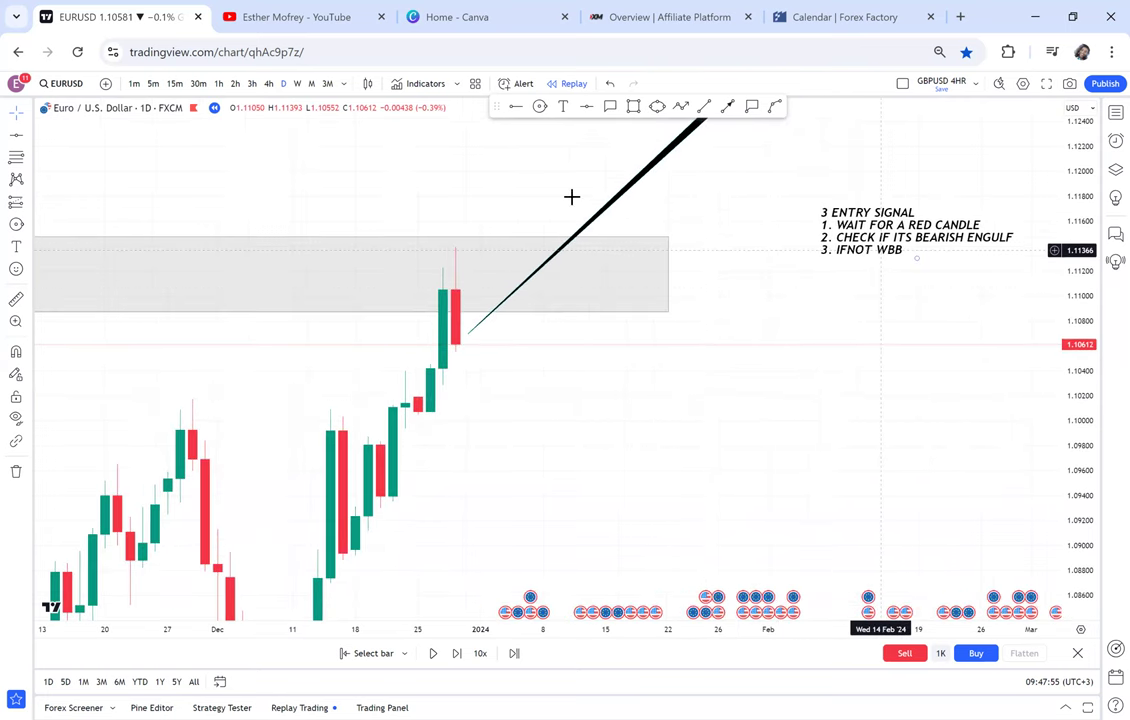
key("alt+shift+r")
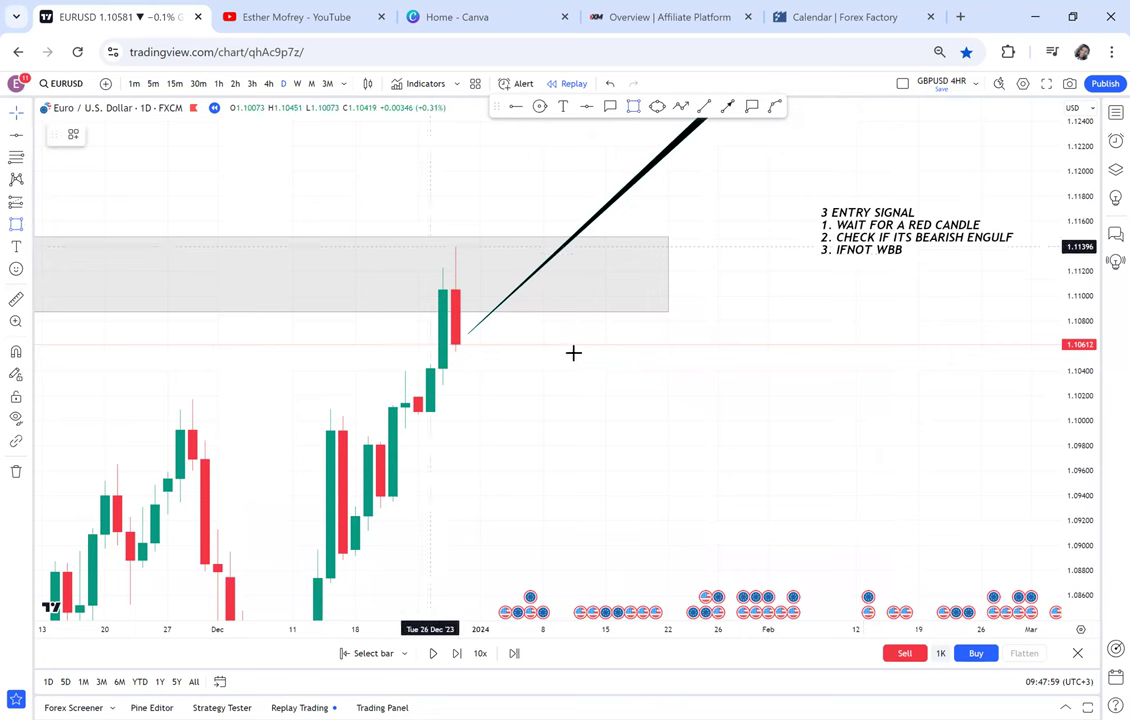
left_click_drag(570, 354, 430, 247)
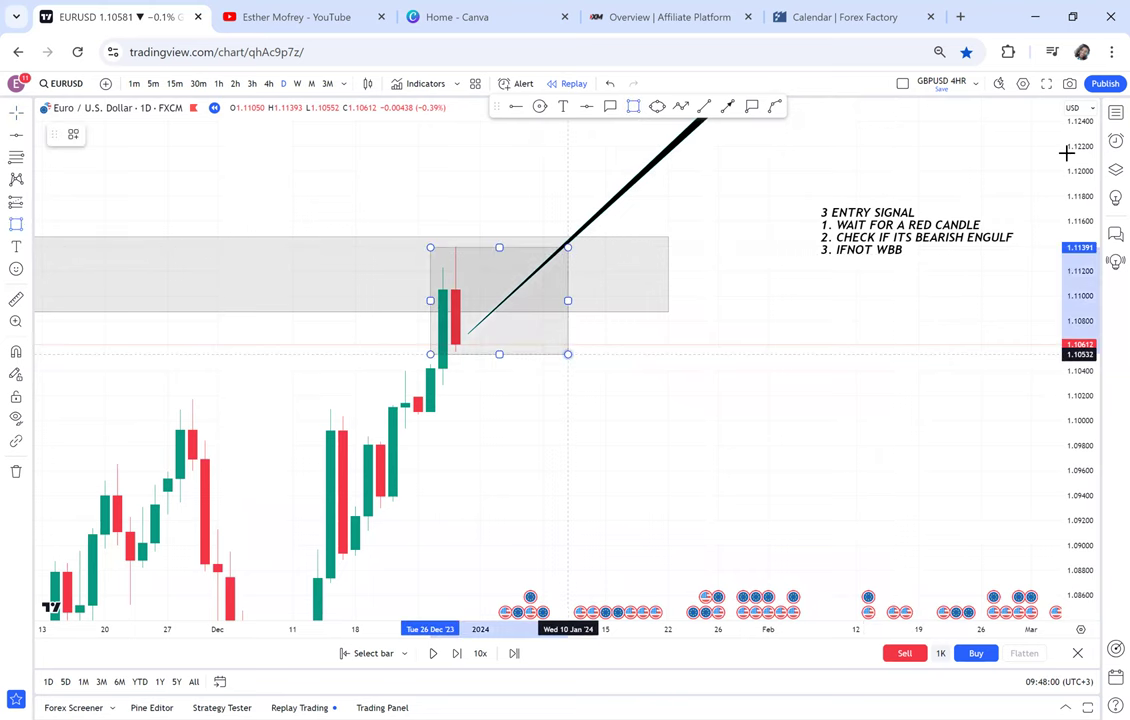
left_click(1114, 114)
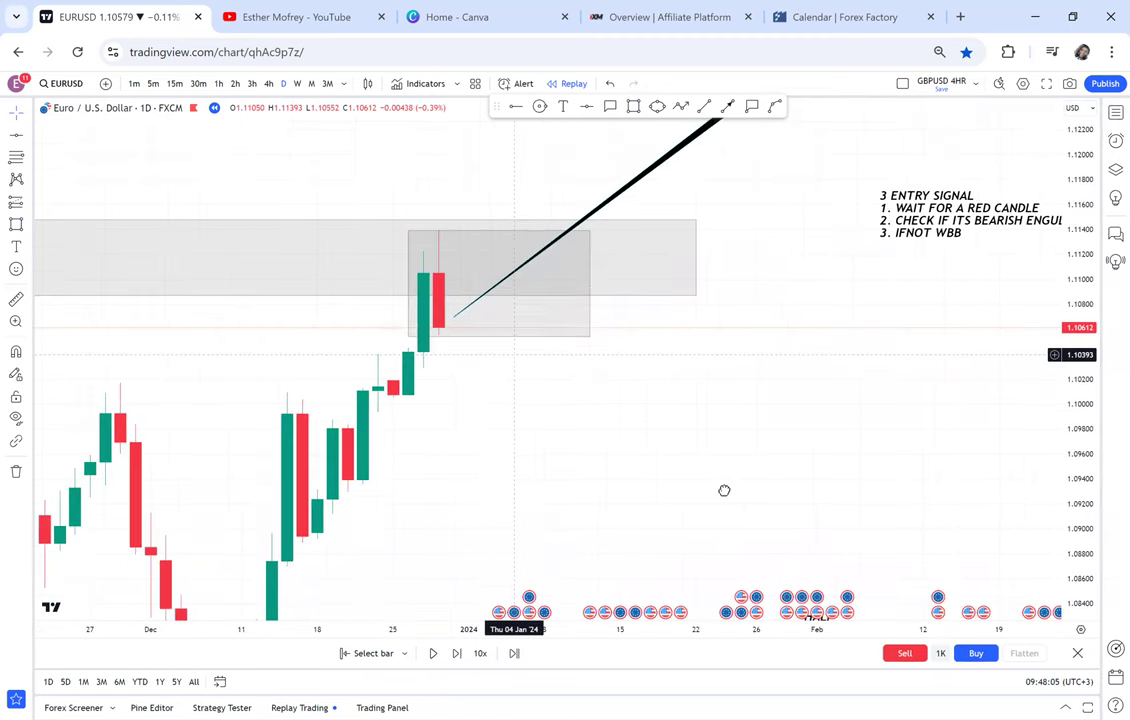
Step: Point the "WBB" callout at the new rectangle around the red candle and move its label below the box
left_click_drag(815, 312, 762, 376)
left_click_drag(411, 350, 488, 275)
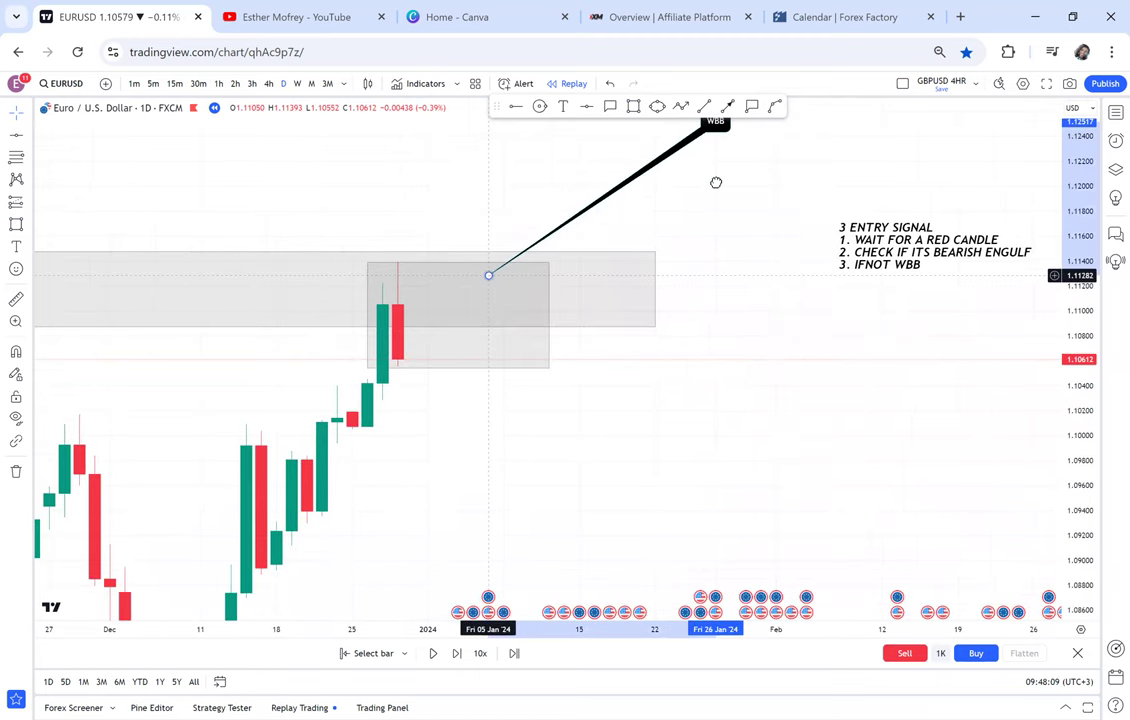
left_click_drag(716, 129, 575, 434)
left_click_drag(715, 150, 596, 410)
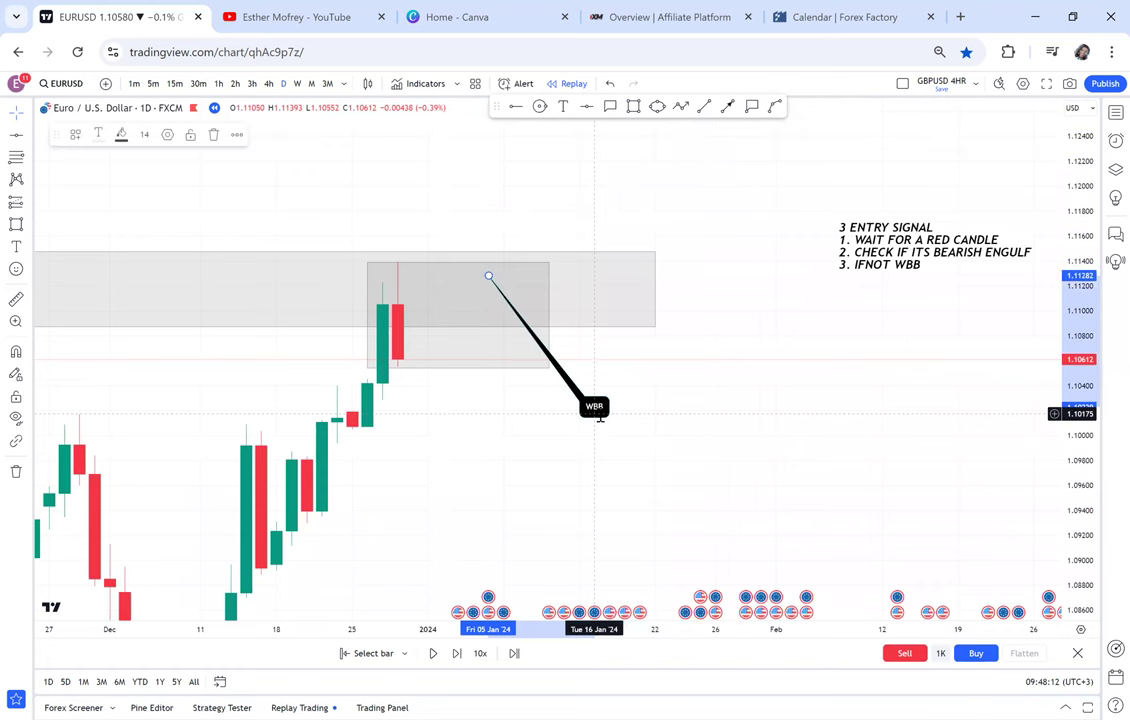
Step: Change the callout's text to "WAIT BOX BREAK" and move its label above the rectangle
double_click(596, 408)
type("Wa")
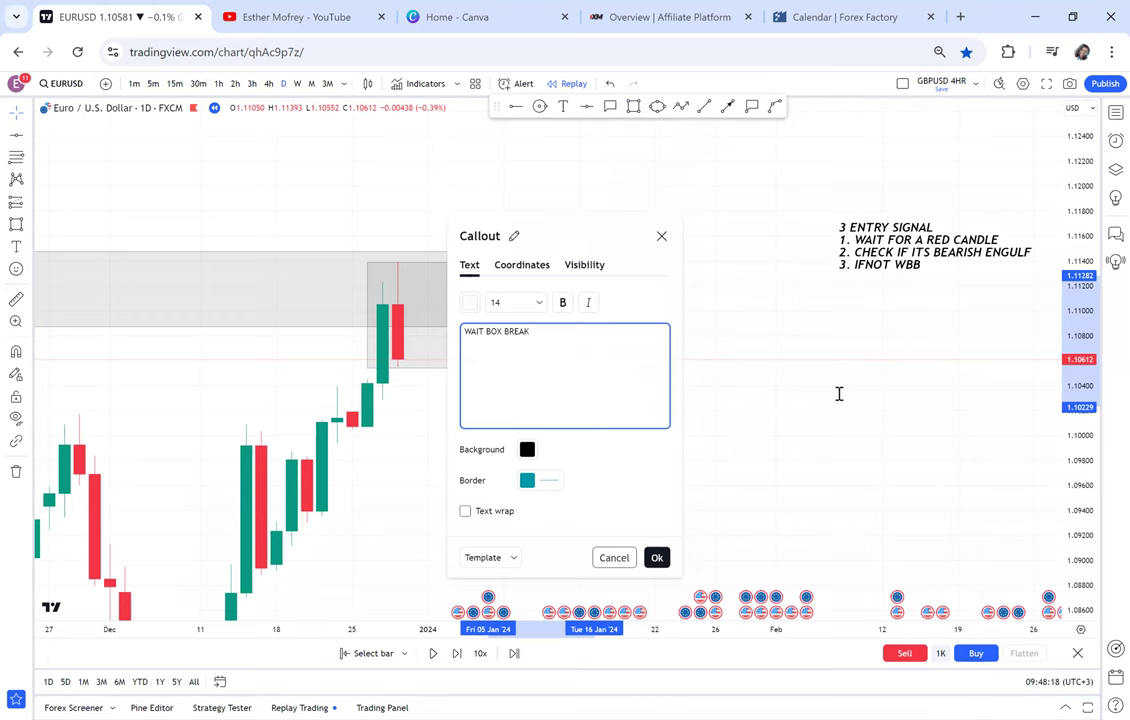
left_click(807, 386)
left_click_drag(597, 414, 586, 226)
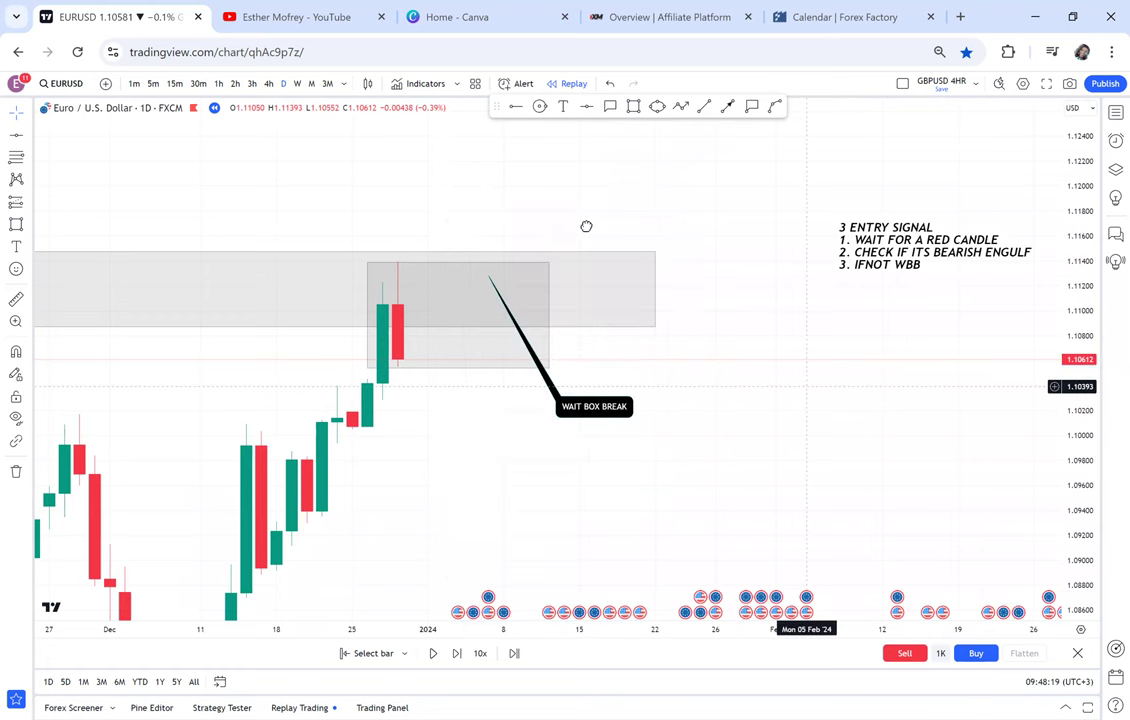
Step: Advance the replay by one daily candle to check for a break below the box
left_click(456, 653)
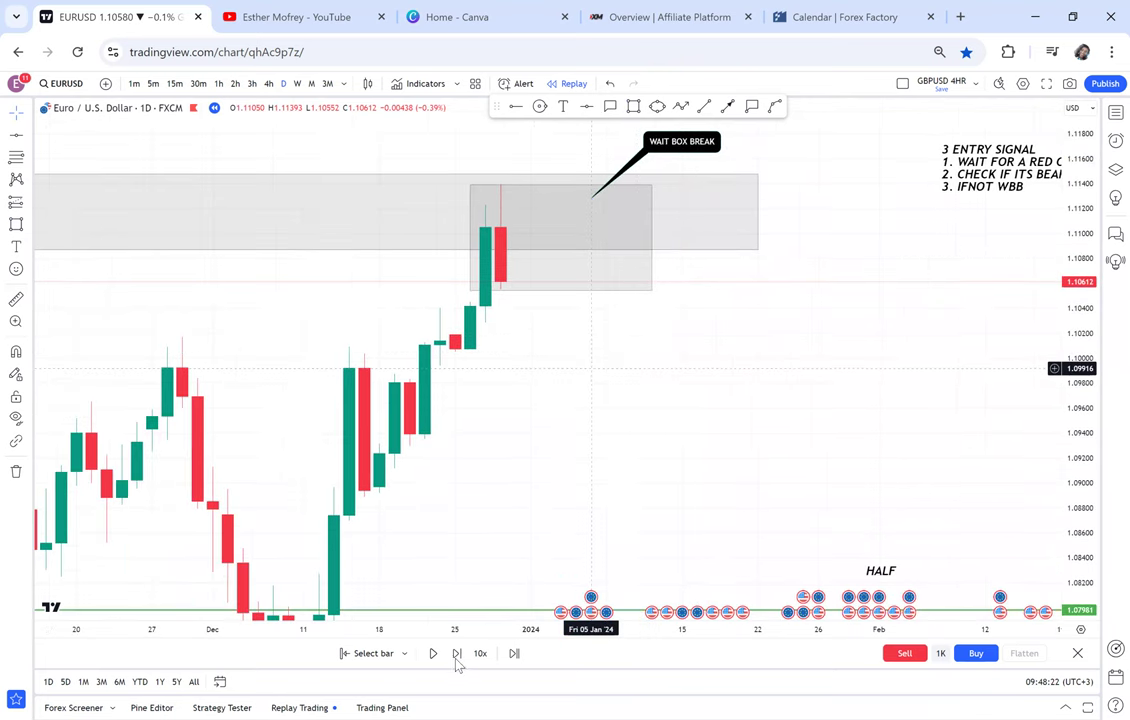
scroll(556, 440, "down", 3)
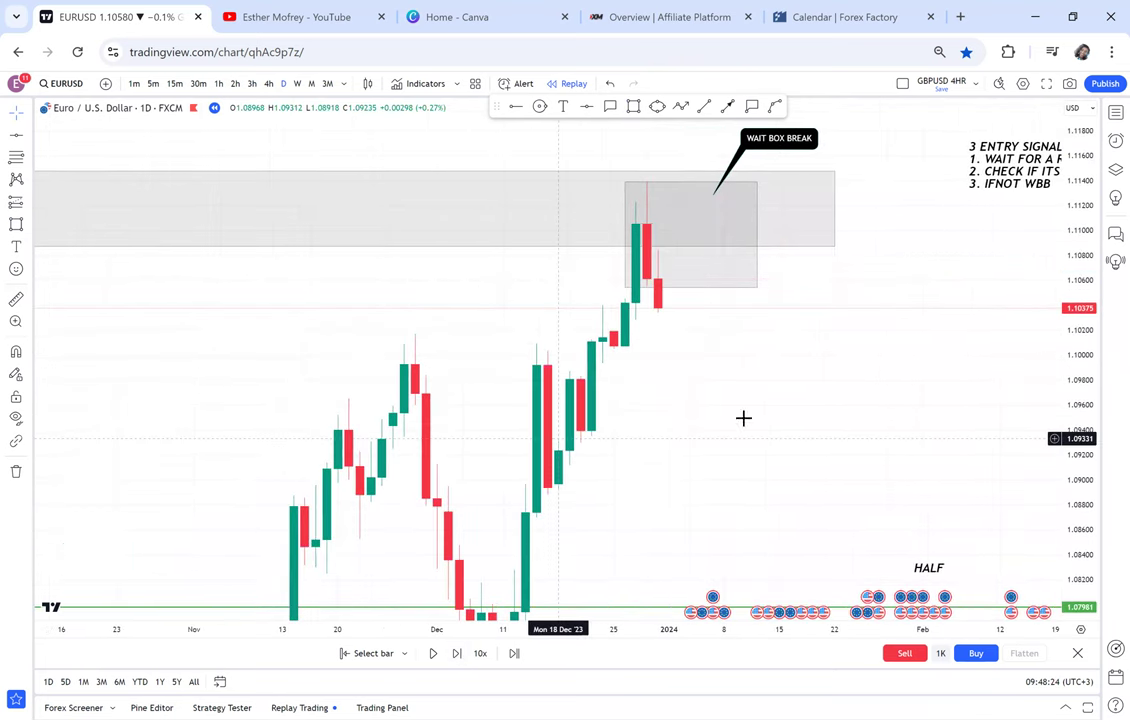
left_click_drag(728, 401, 709, 331)
scroll(780, 376, "down", 2)
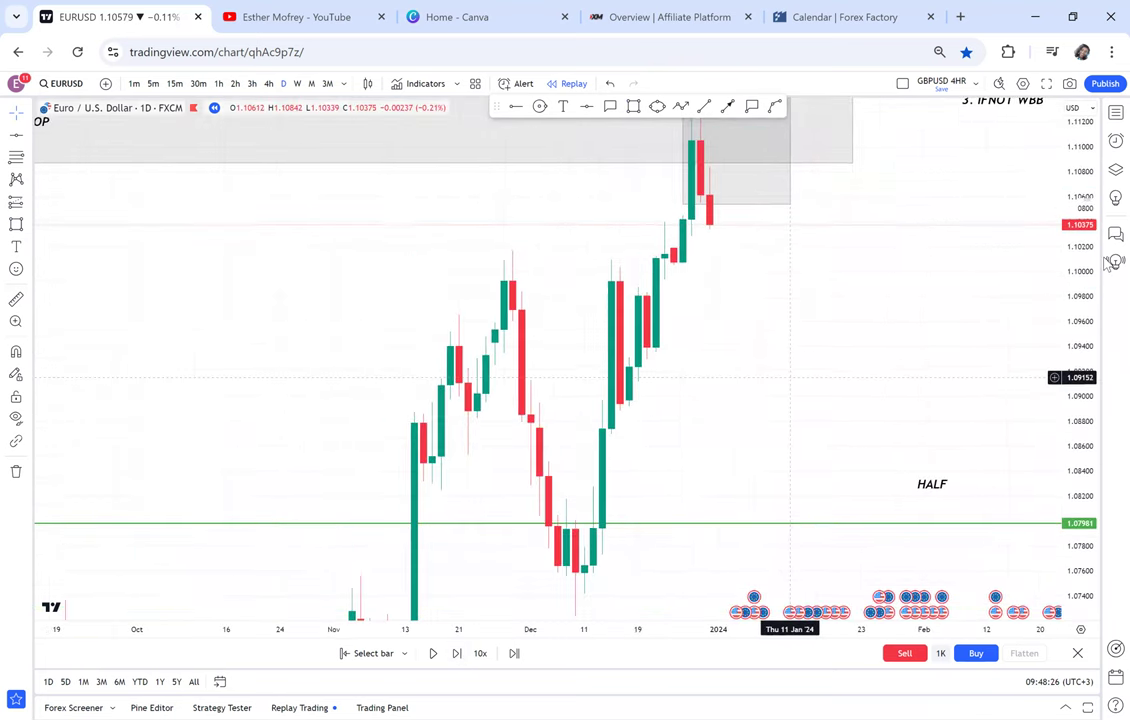
Step: Move the "HALF" label so it sits just above the half-level line
left_click_drag(1091, 260, 1067, 418)
left_click_drag(878, 384, 663, 373)
left_click_drag(718, 432, 710, 446)
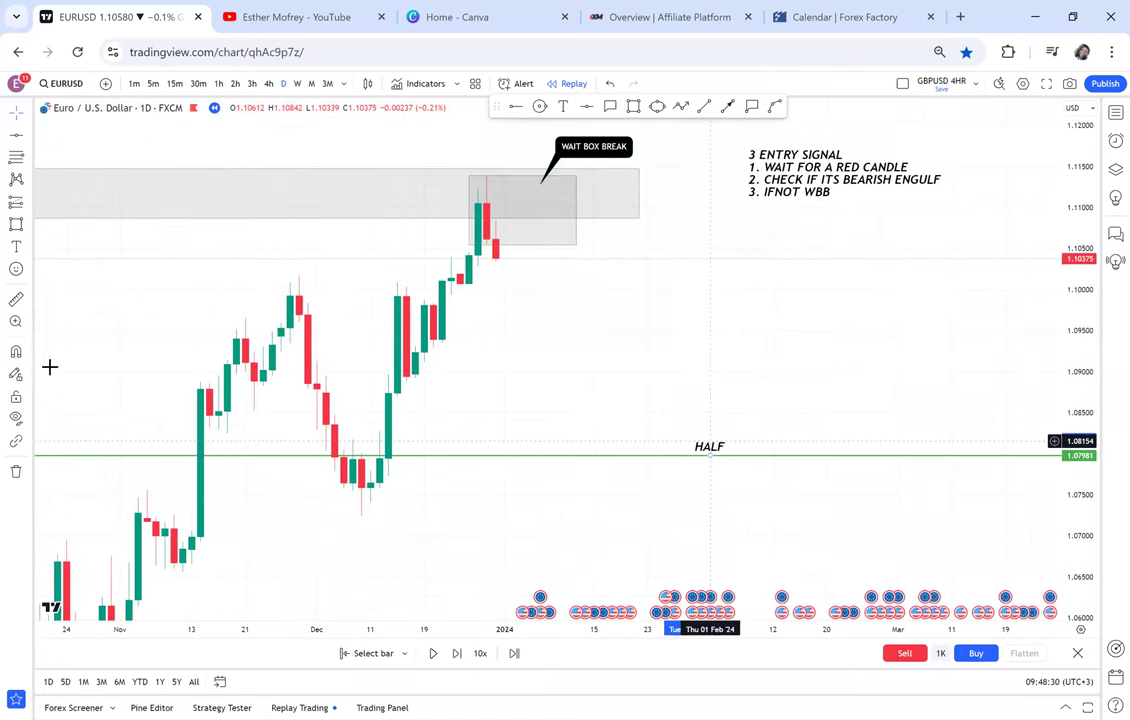
Step: Measure the price distance from the latest red candle's close down to the half-level line
left_click(530, 207)
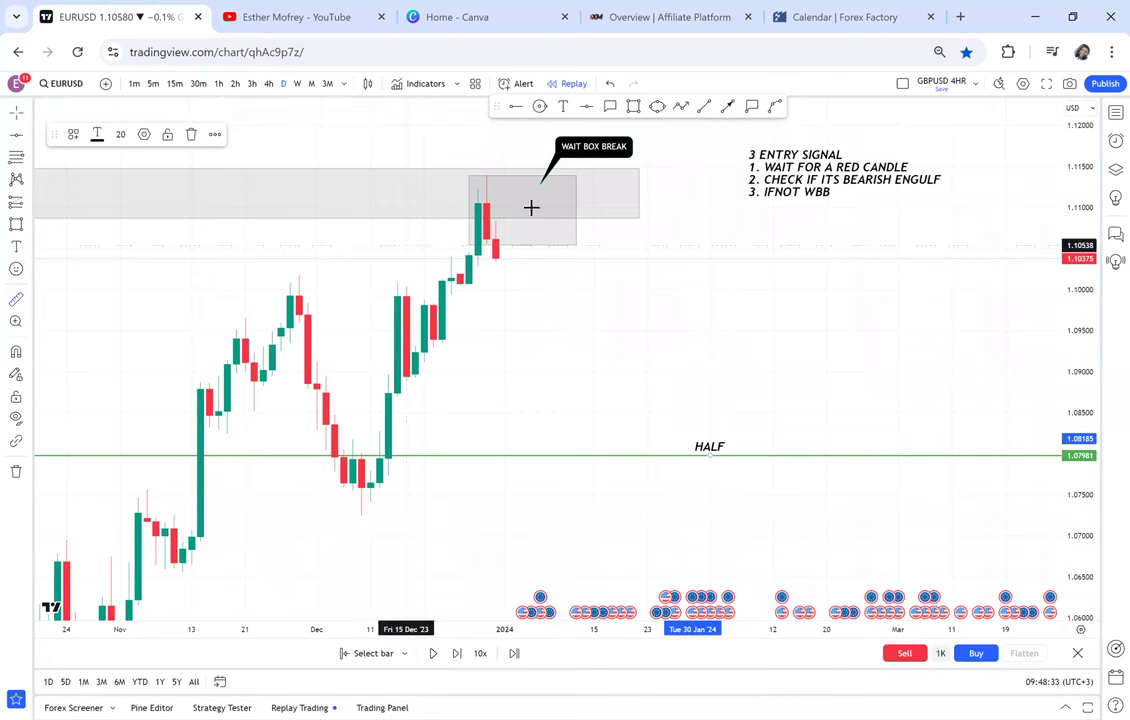
left_click(506, 259)
left_click(506, 259)
left_click(540, 457)
scroll(620, 424, "down", 4)
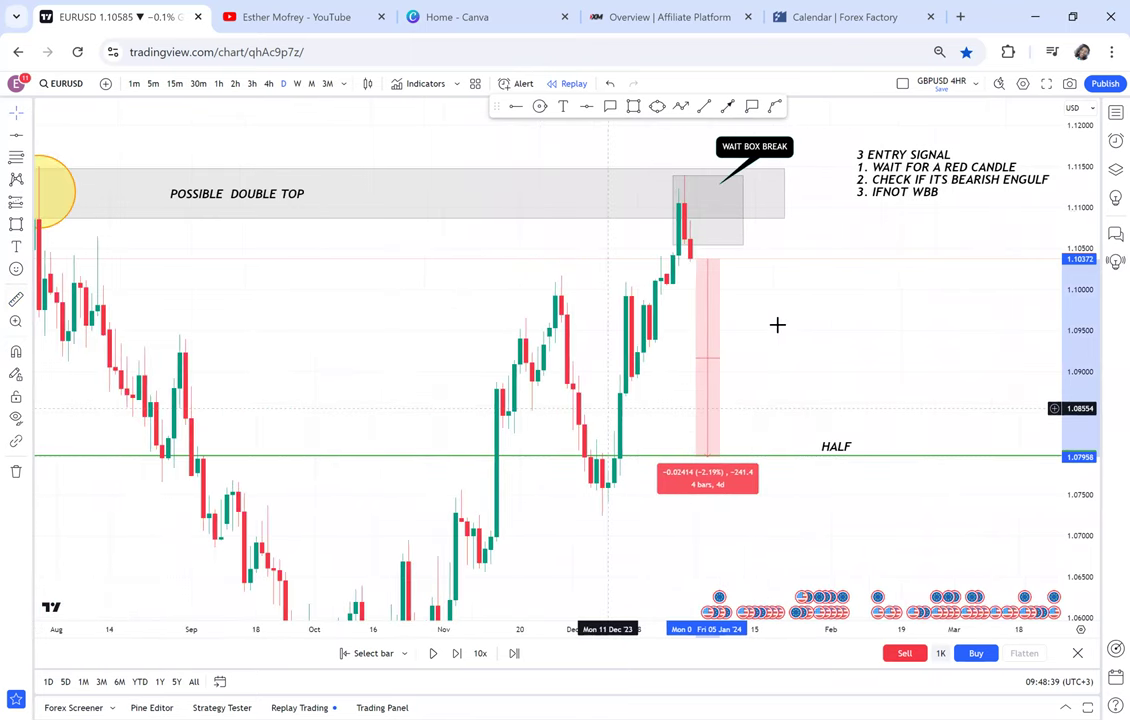
scroll(774, 323, "up", 2)
left_click_drag(768, 323, 748, 328)
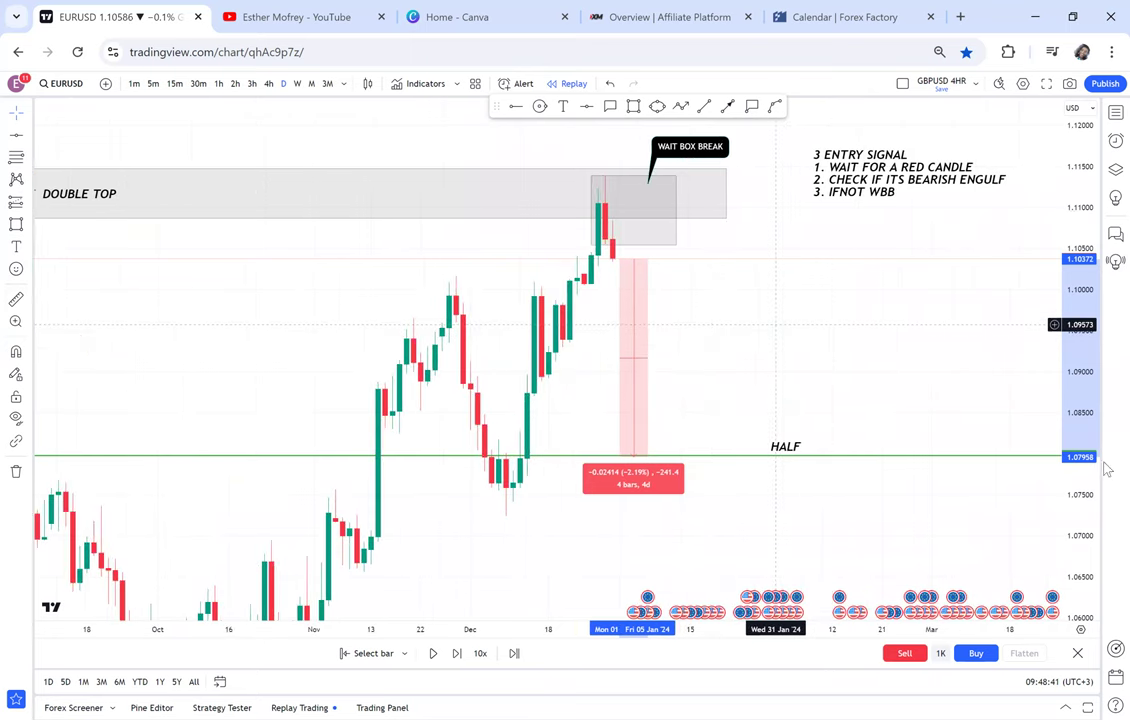
Step: Place a short position at the box-break candle's close, about 1.1036, with its target on the half line at about 1.0799
left_click_drag(1080, 480, 1080, 226)
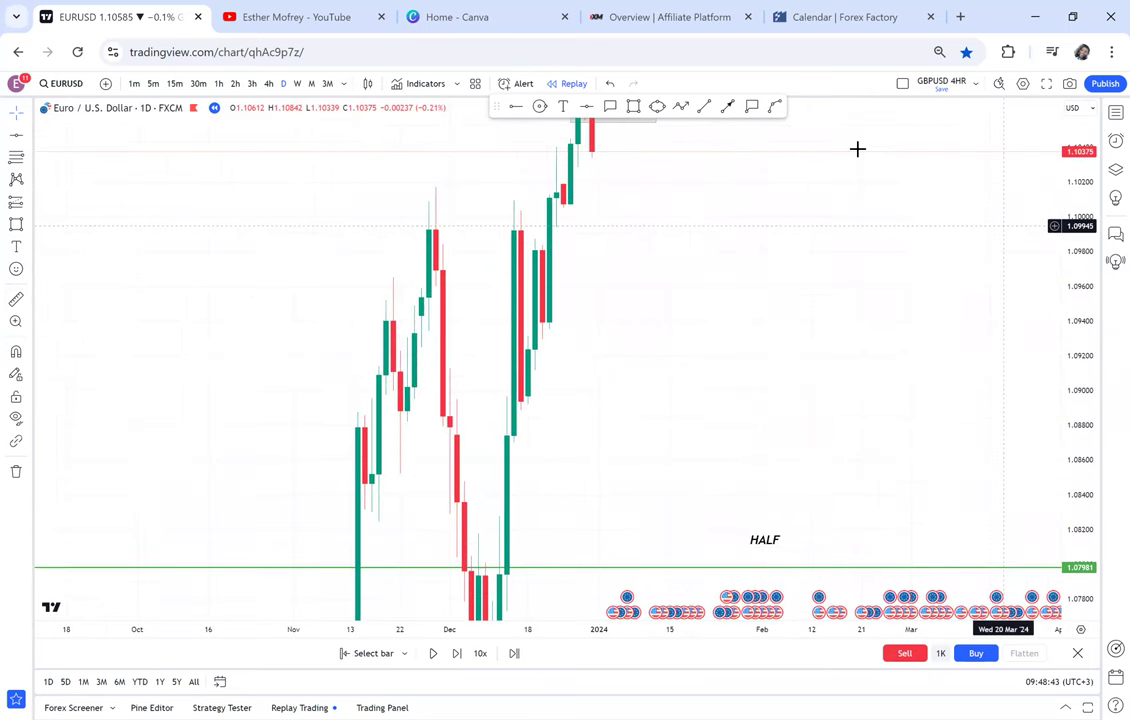
scroll(1013, 259, "right", 2)
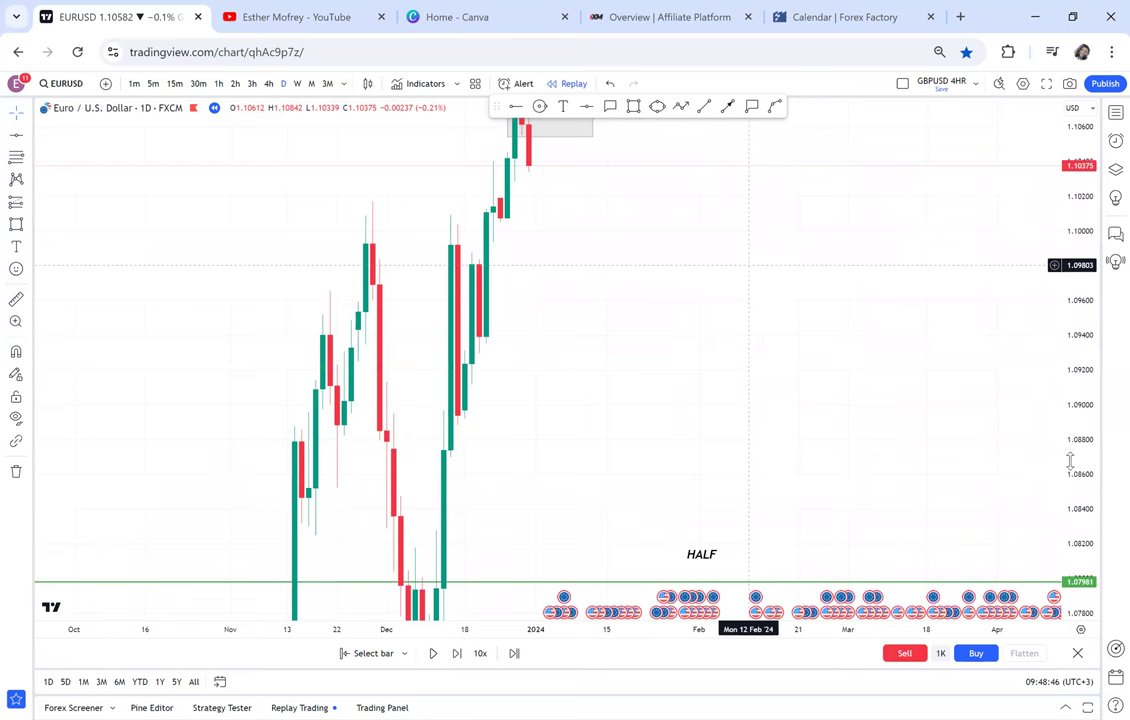
left_click_drag(1070, 461, 1070, 576)
left_click(31, 207)
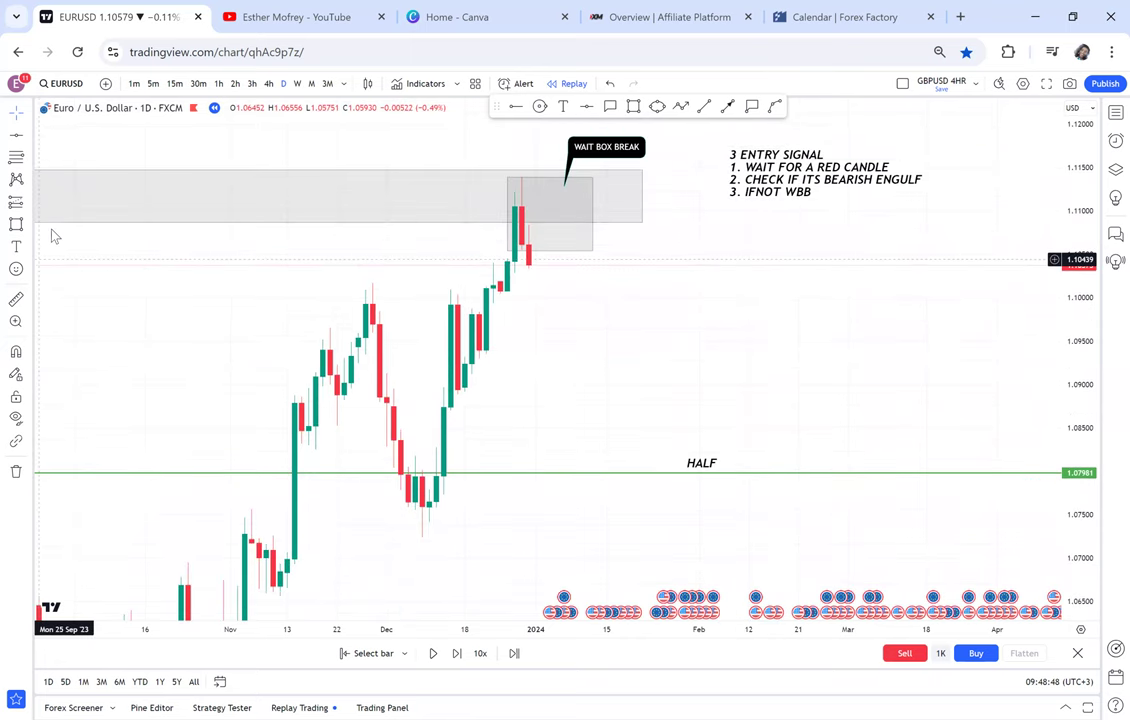
left_click(85, 243)
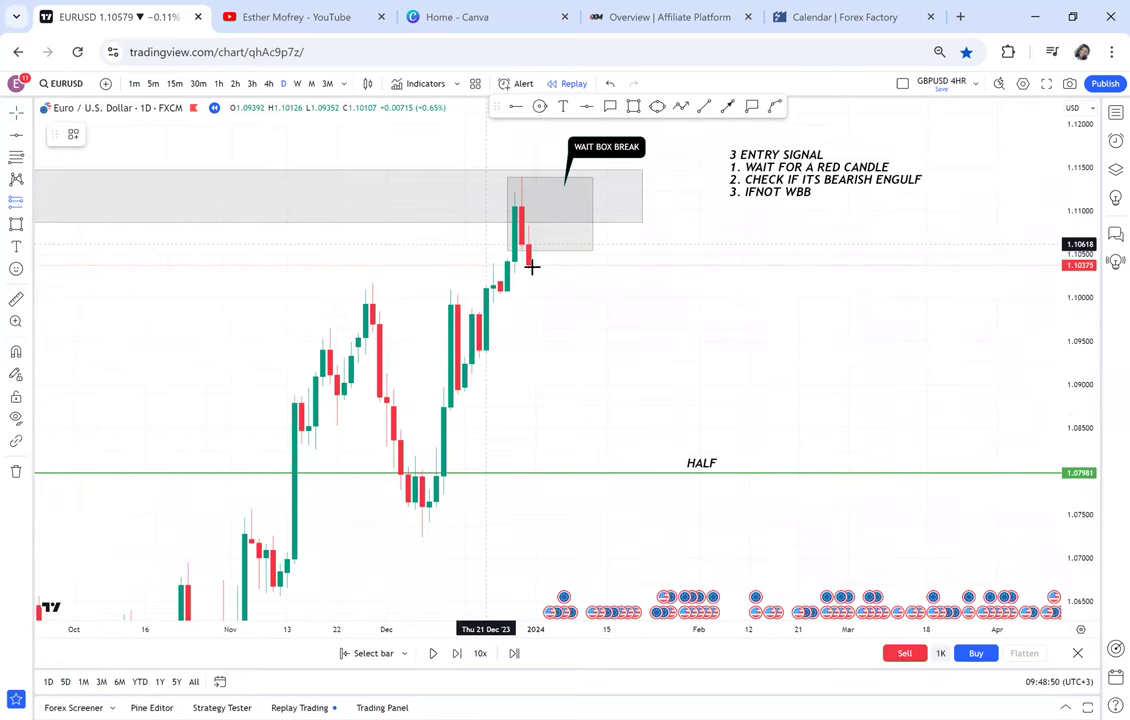
left_click(532, 266)
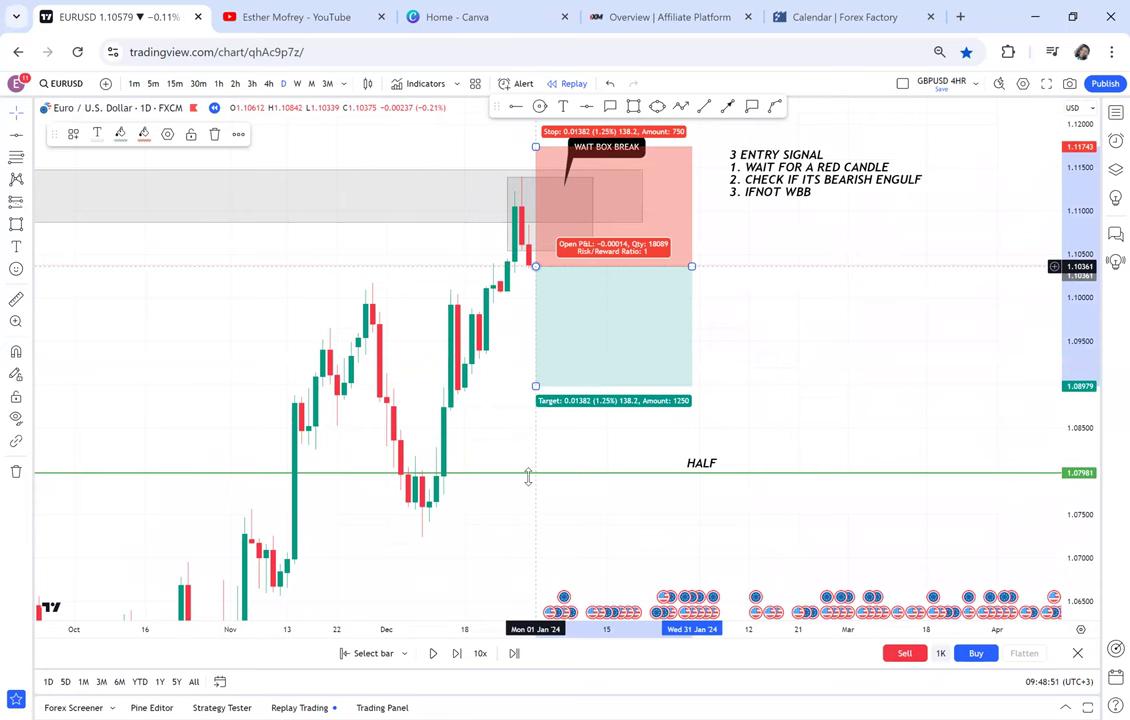
left_click_drag(536, 386, 528, 472)
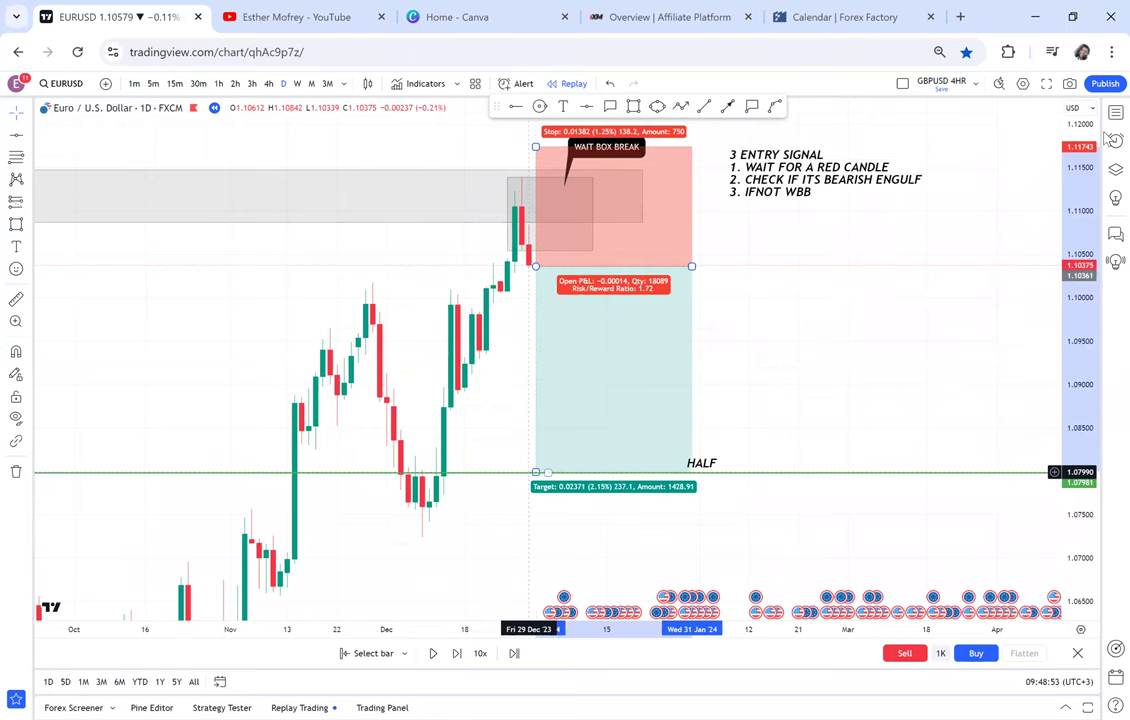
Step: Advance the replay by five daily candles past the short entry to follow the trade
left_click(733, 311)
scroll(733, 311, "up", 1)
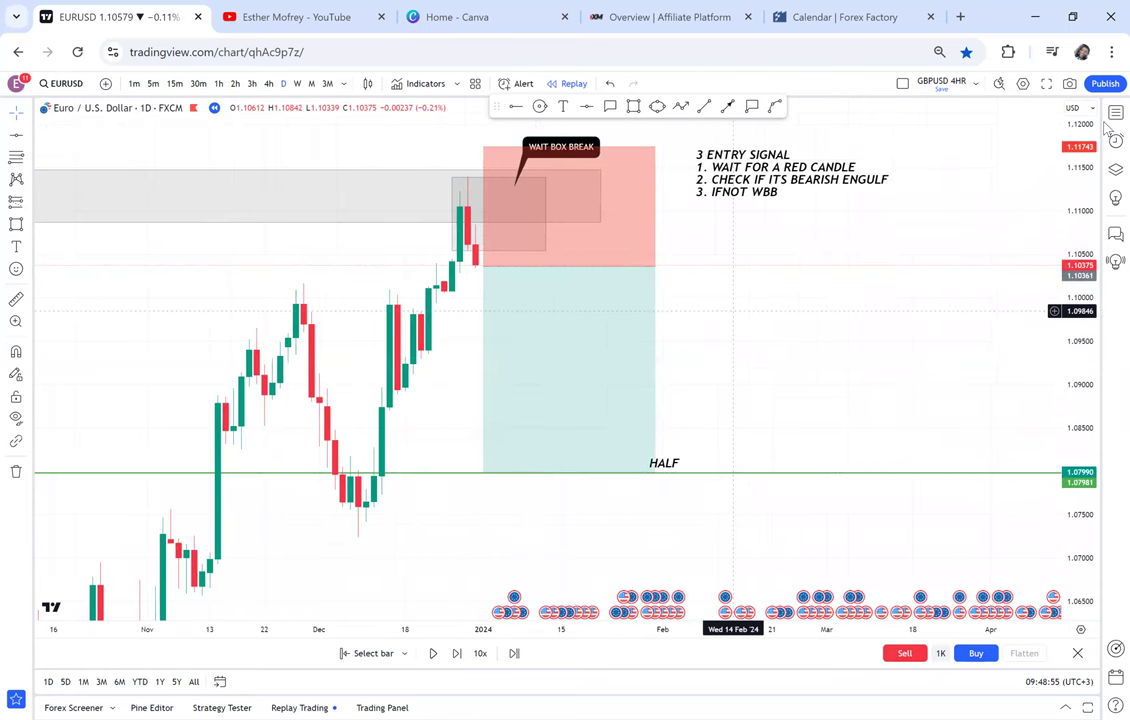
left_click(1115, 114)
left_click(1112, 117)
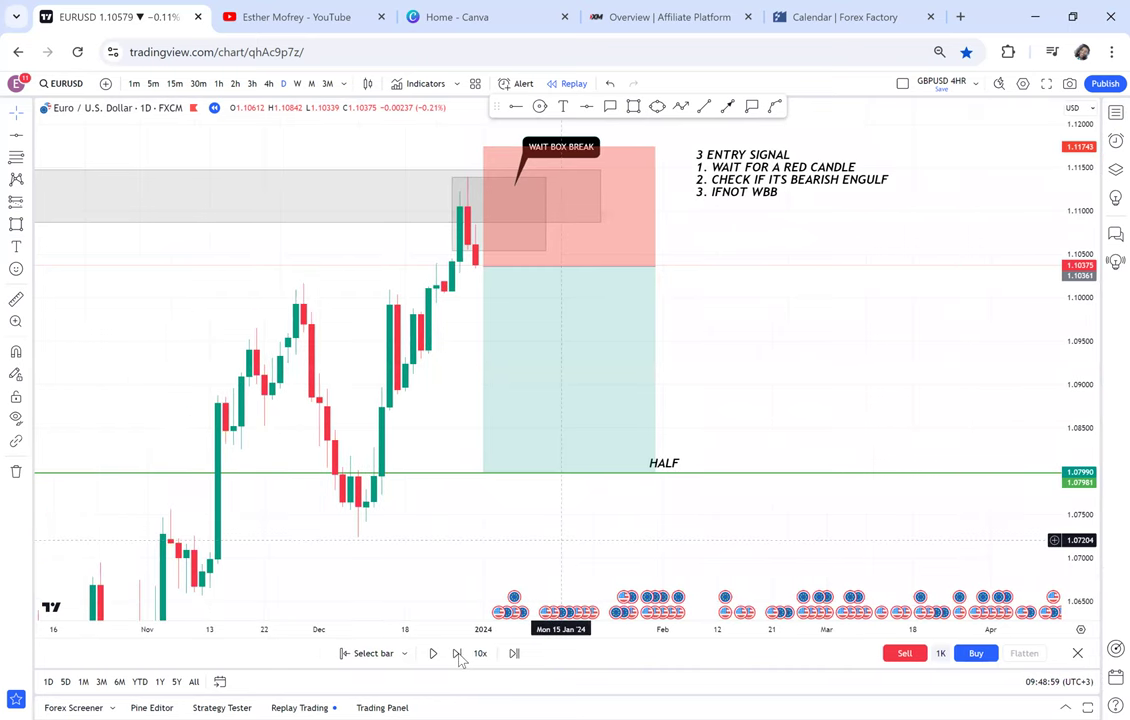
left_click(458, 654)
left_click(458, 654)
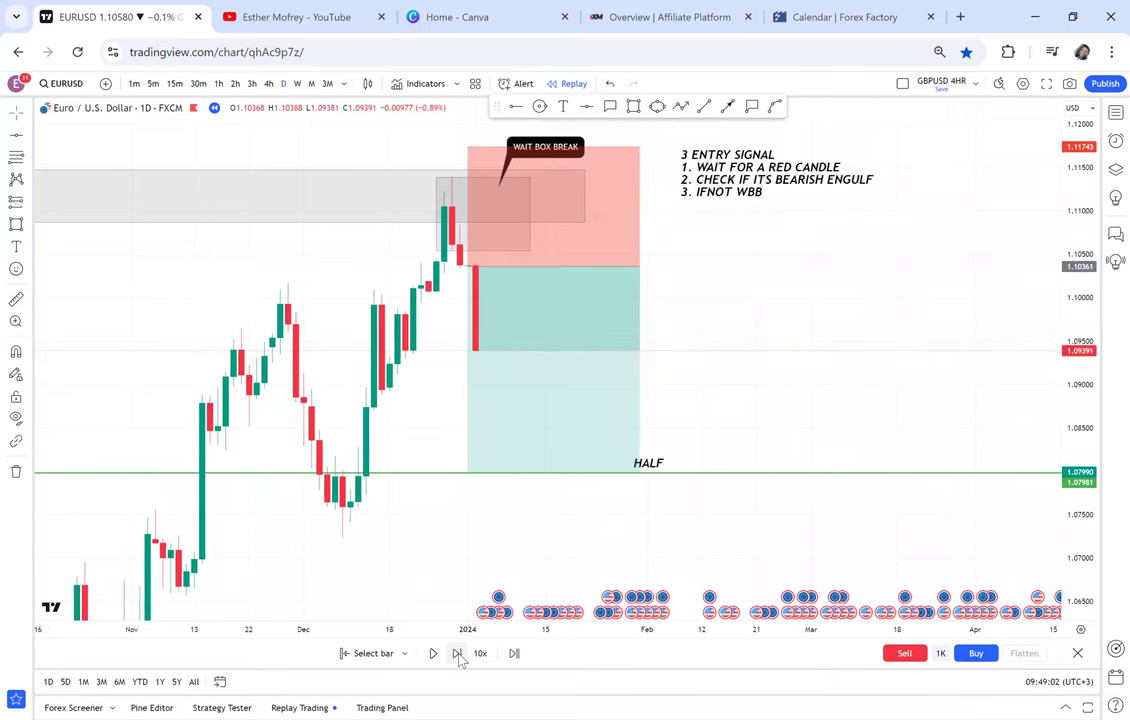
left_click(458, 654)
left_click(458, 654)
left_click(458, 654)
Step: Measure the price drop from the short entry level down to the latest candle's low, clearing the measurement when done
left_click(16, 300)
left_click(428, 266)
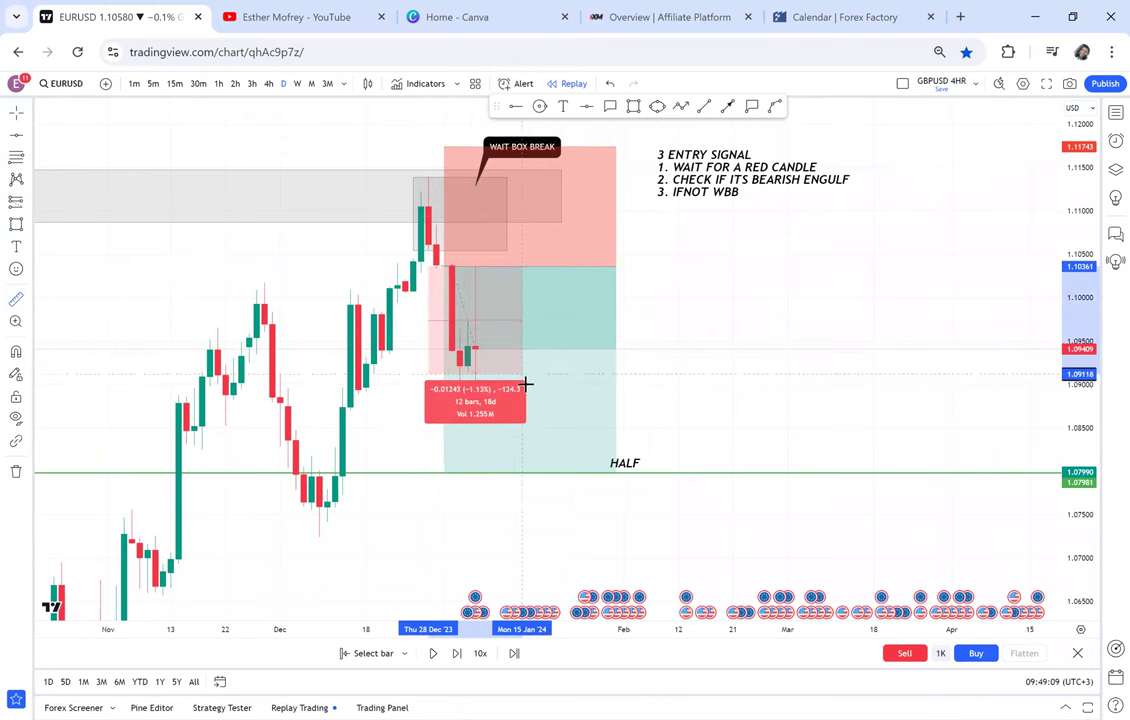
left_click(522, 405)
left_click(613, 387)
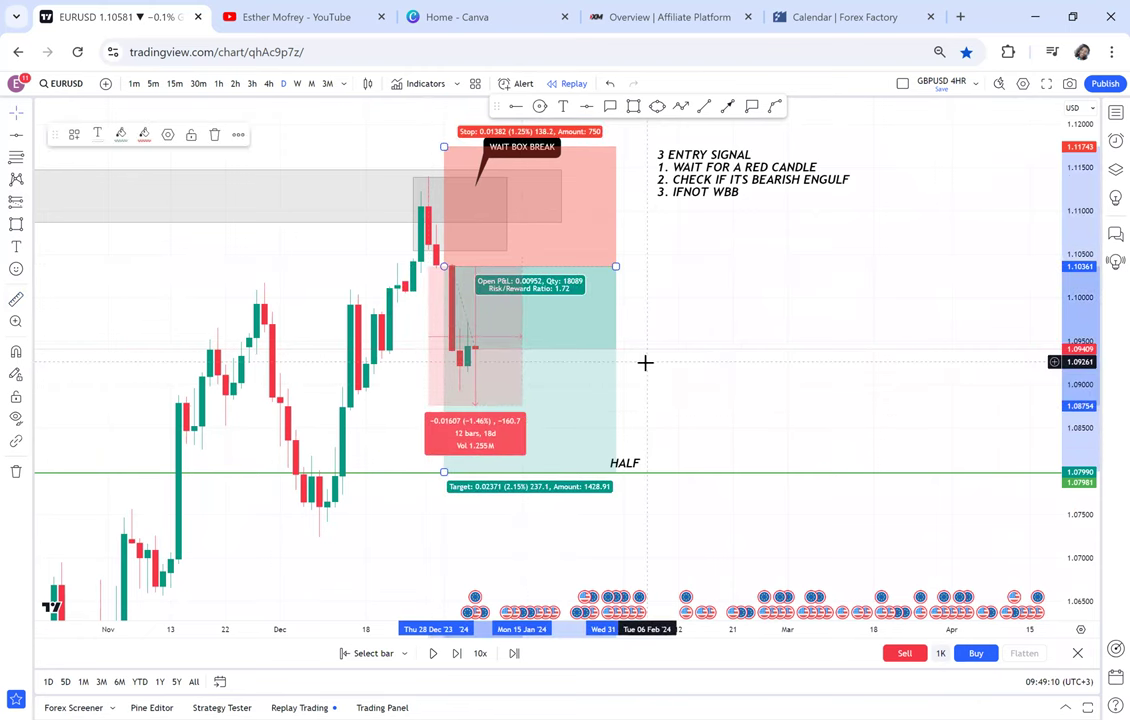
left_click(645, 361)
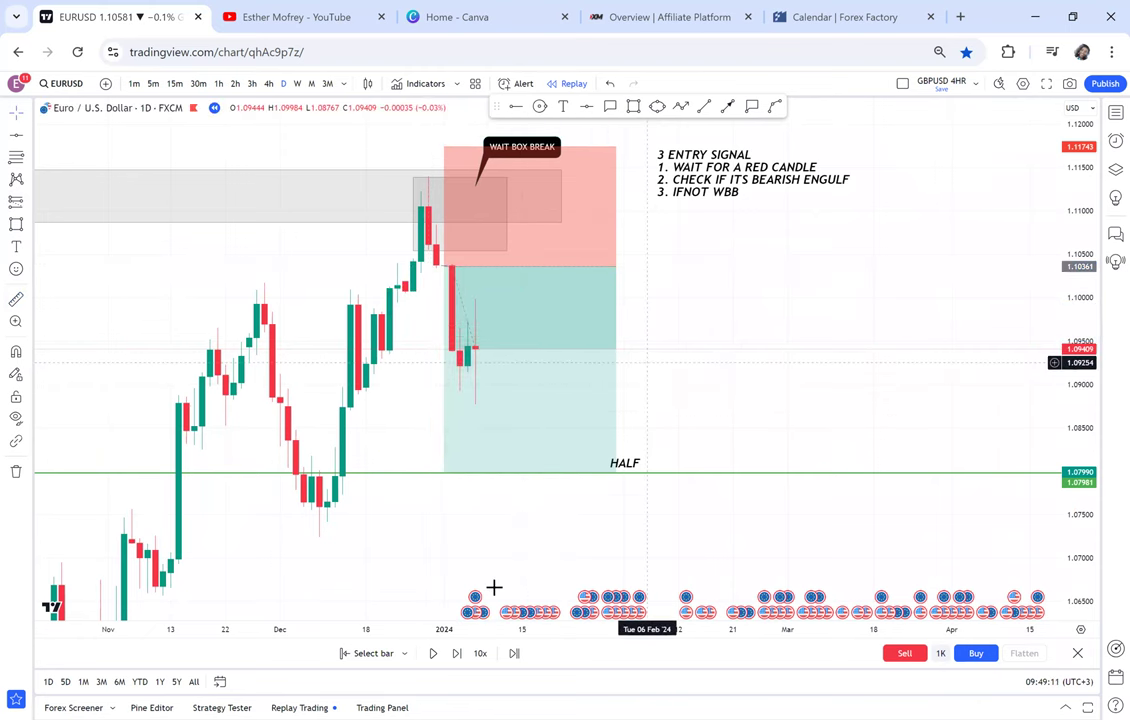
Step: Advance the replay by 16 more daily candles, until price touches the short position's target on the half line
left_click(460, 660)
left_click(460, 660)
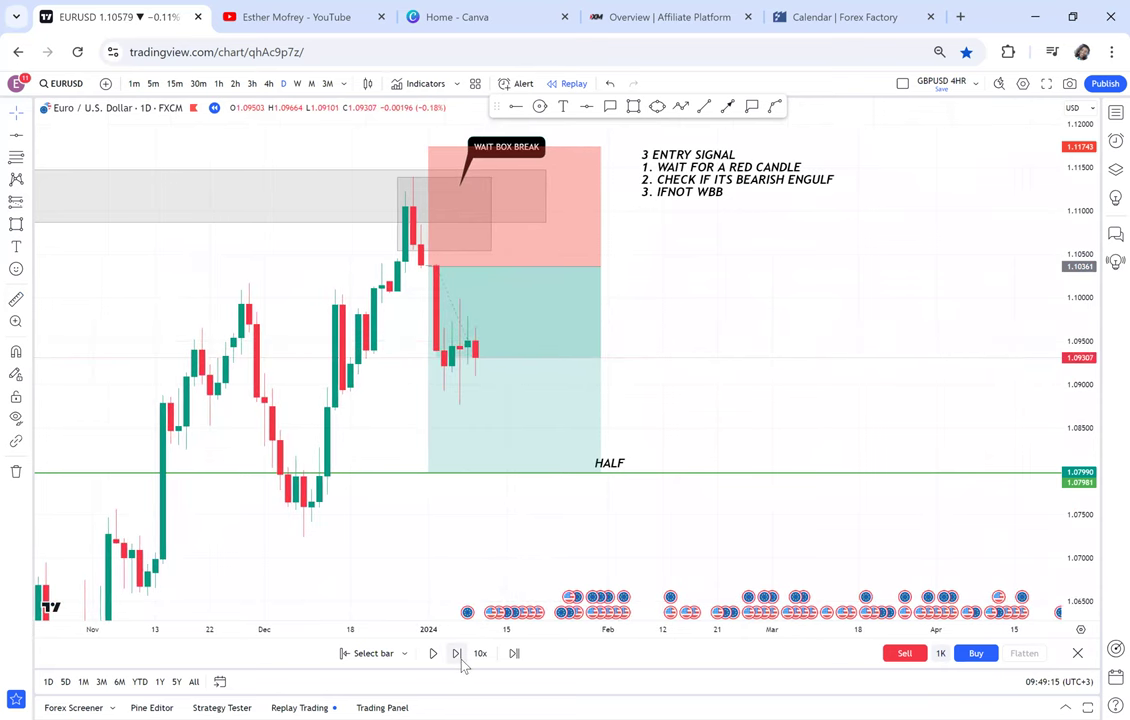
left_click(460, 660)
left_click(460, 660)
left_click(457, 655)
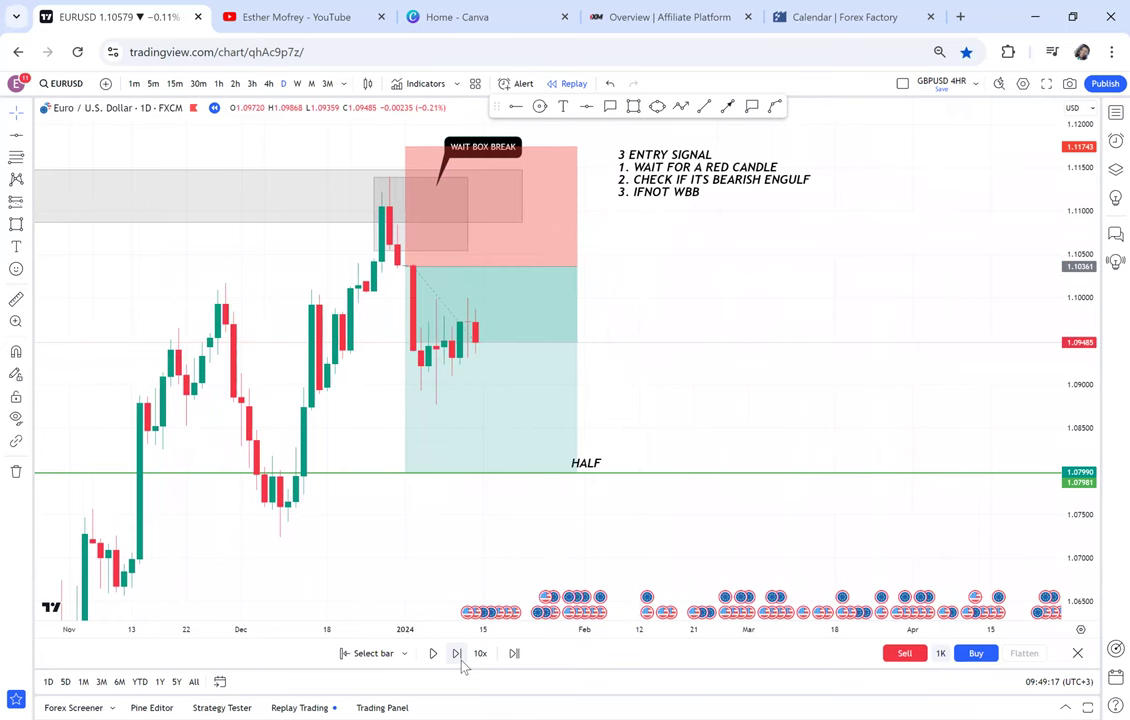
left_click(457, 655)
left_click(457, 655)
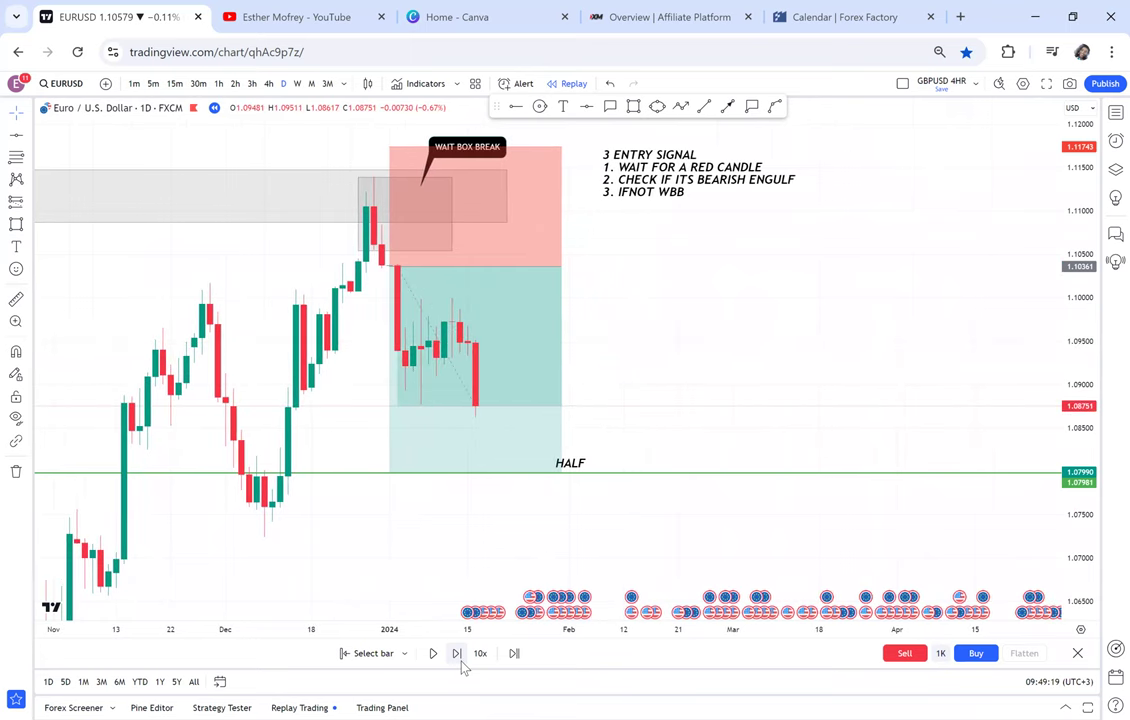
left_click(457, 655)
left_click(458, 656)
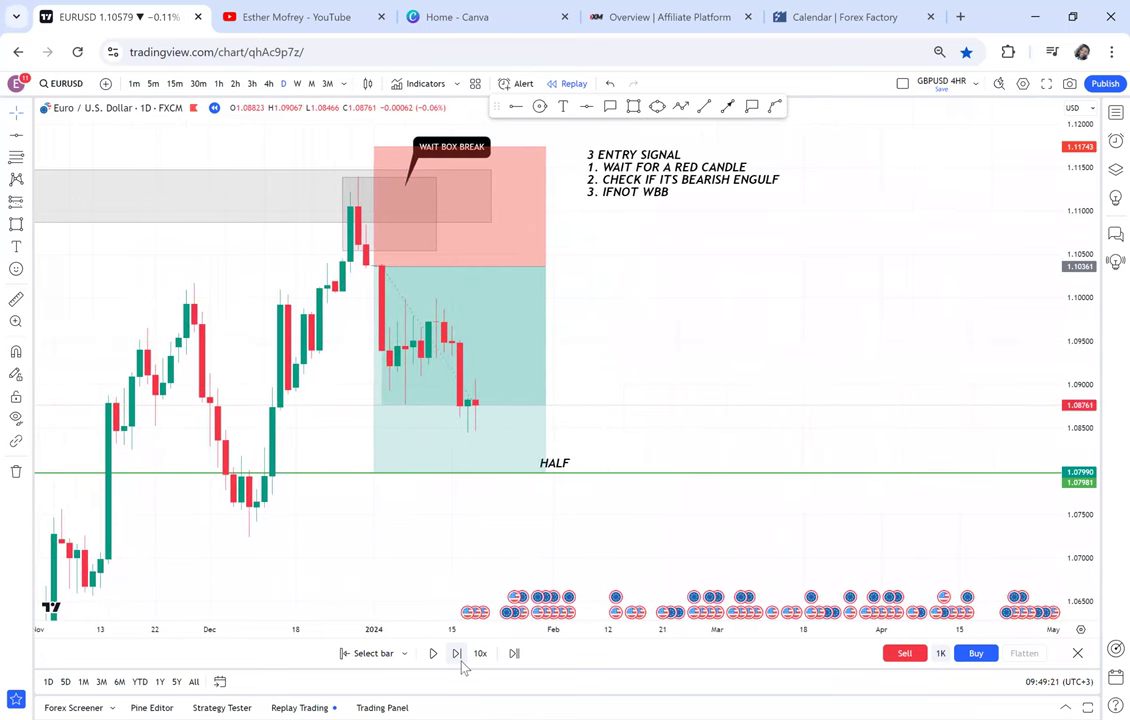
left_click(458, 656)
left_click(457, 655)
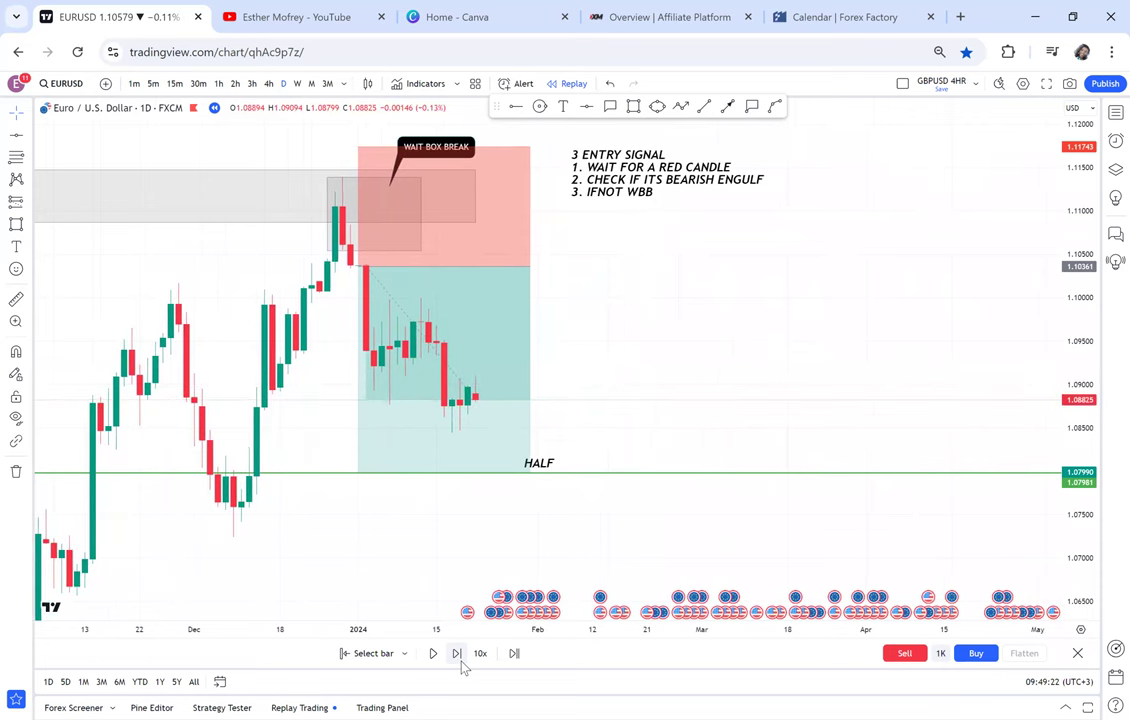
left_click(457, 655)
left_click(457, 655)
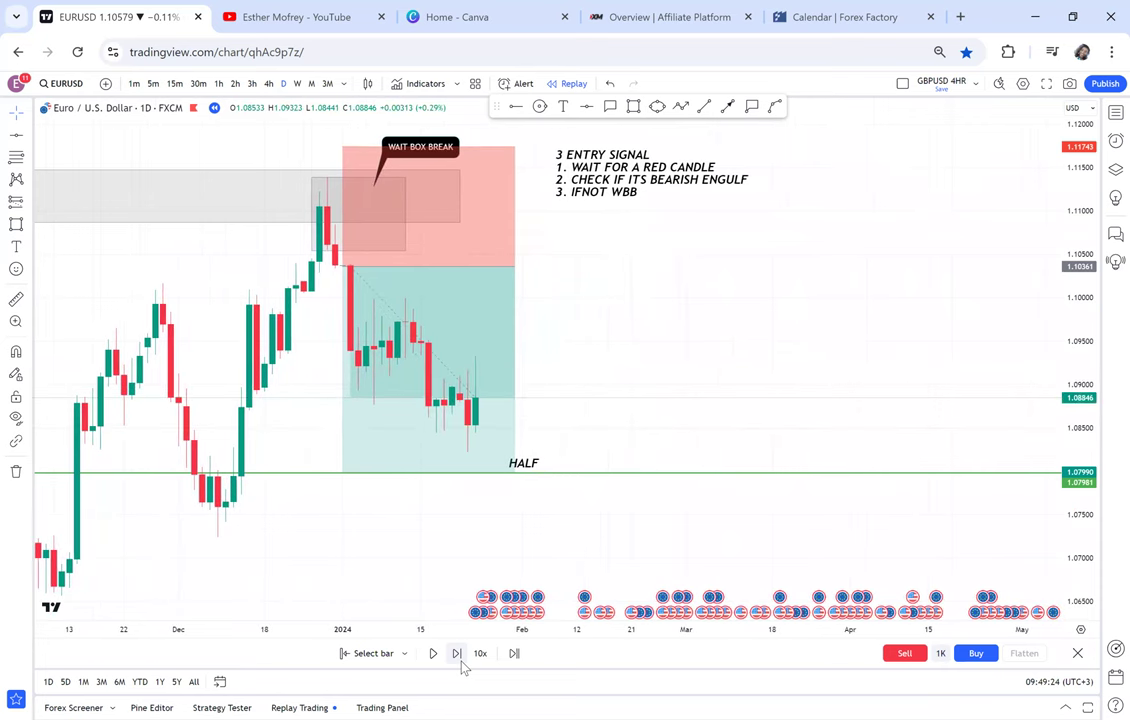
left_click(457, 655)
left_click(457, 655)
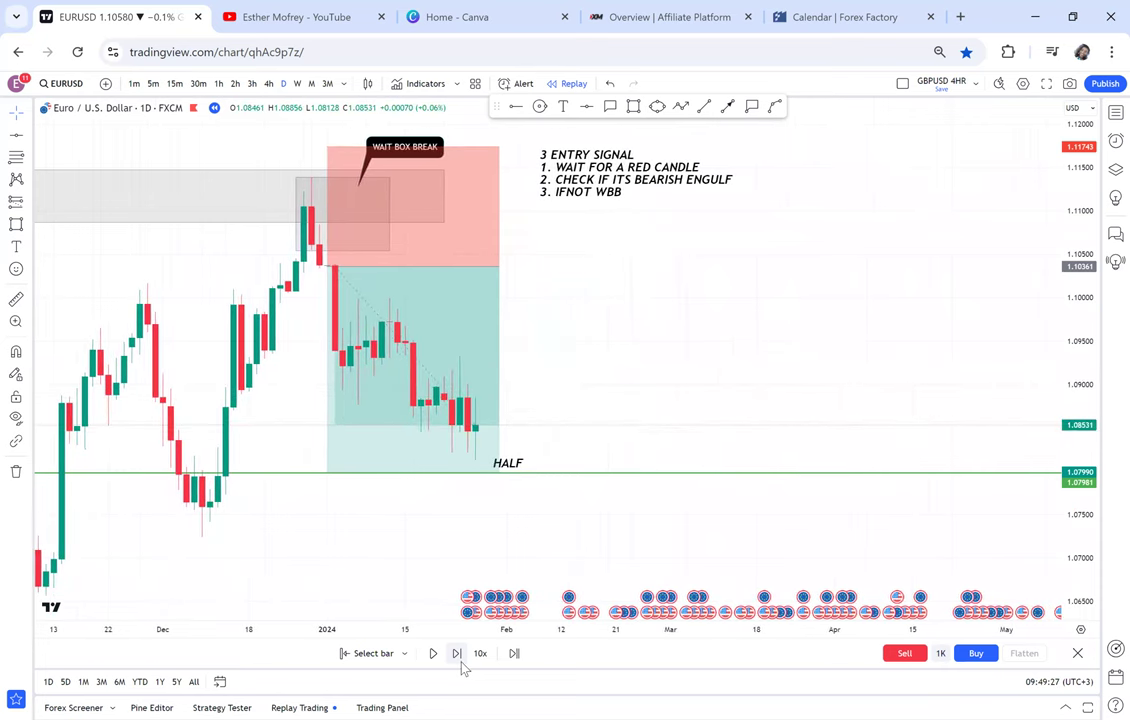
left_click(457, 655)
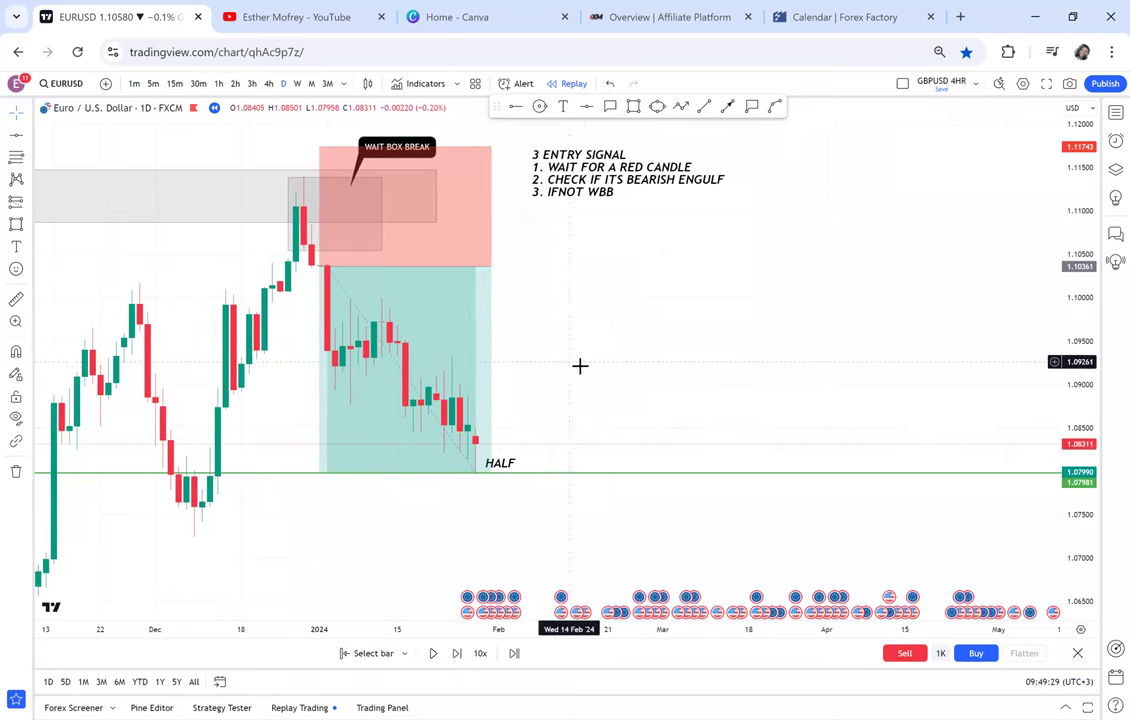
Step: Measure the price distance from the short entry level down to the half line, clearing the measurement when done
left_click_drag(580, 366, 875, 390)
scroll(880, 396, "down", 3)
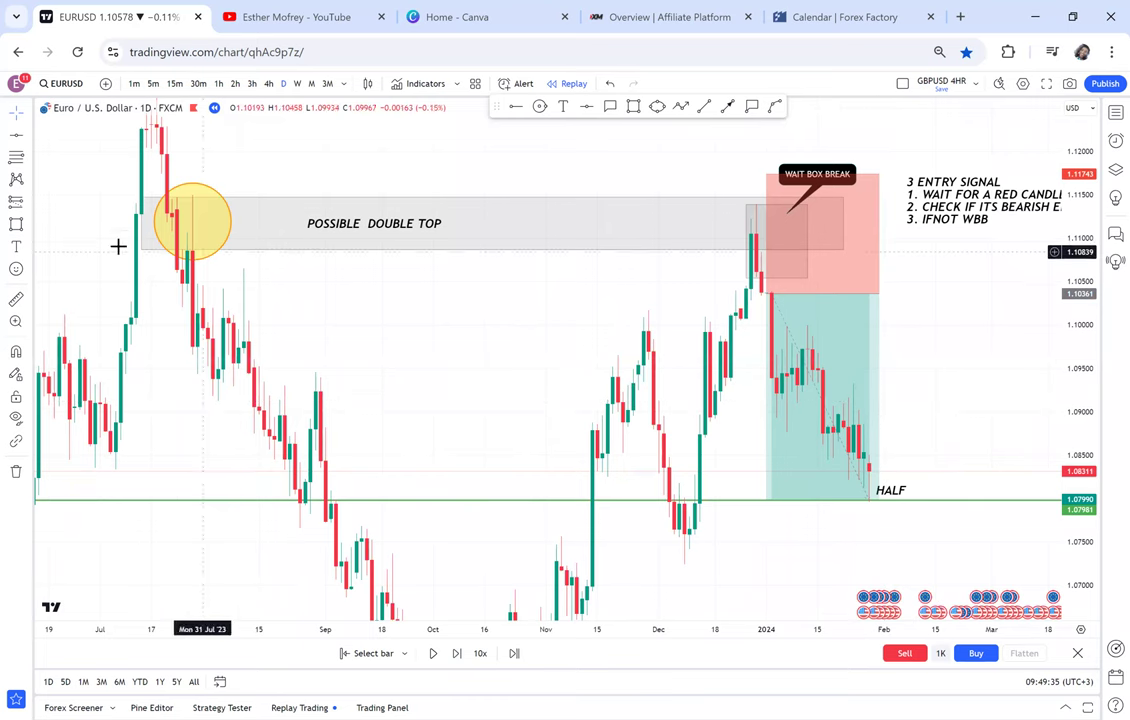
left_click_drag(808, 325, 818, 325)
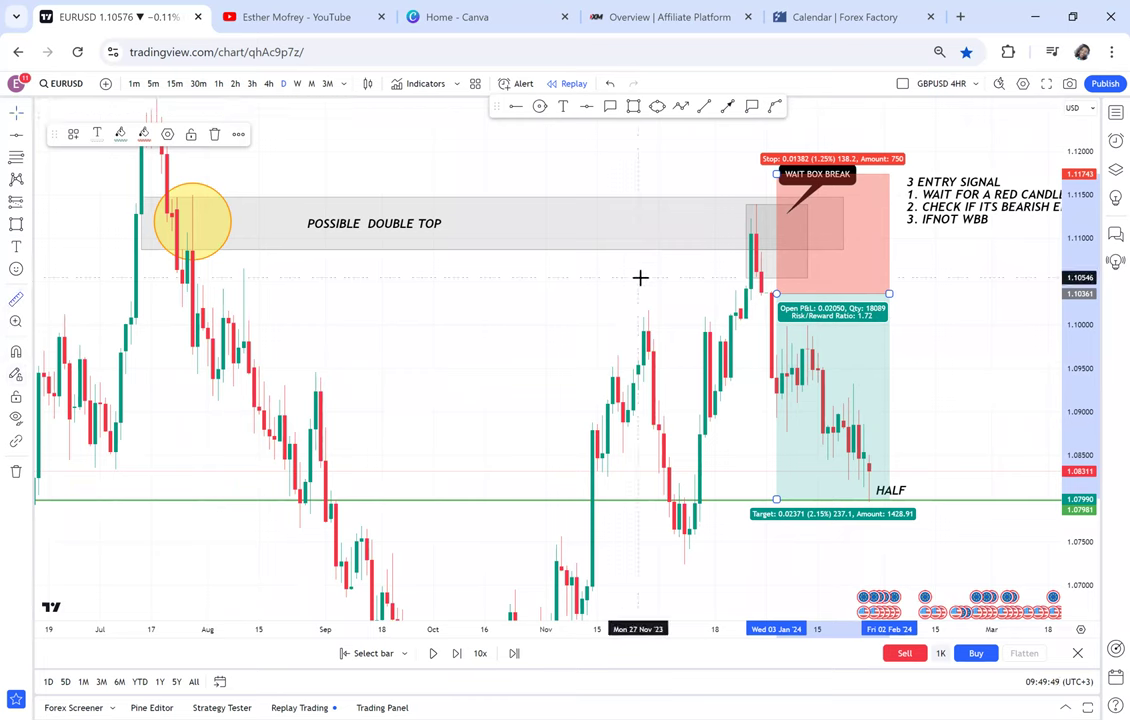
mouse_move(646, 295)
left_mouse_down()
mouse_move(800, 345)
mouse_move(908, 500)
left_mouse_up()
left_click(941, 429)
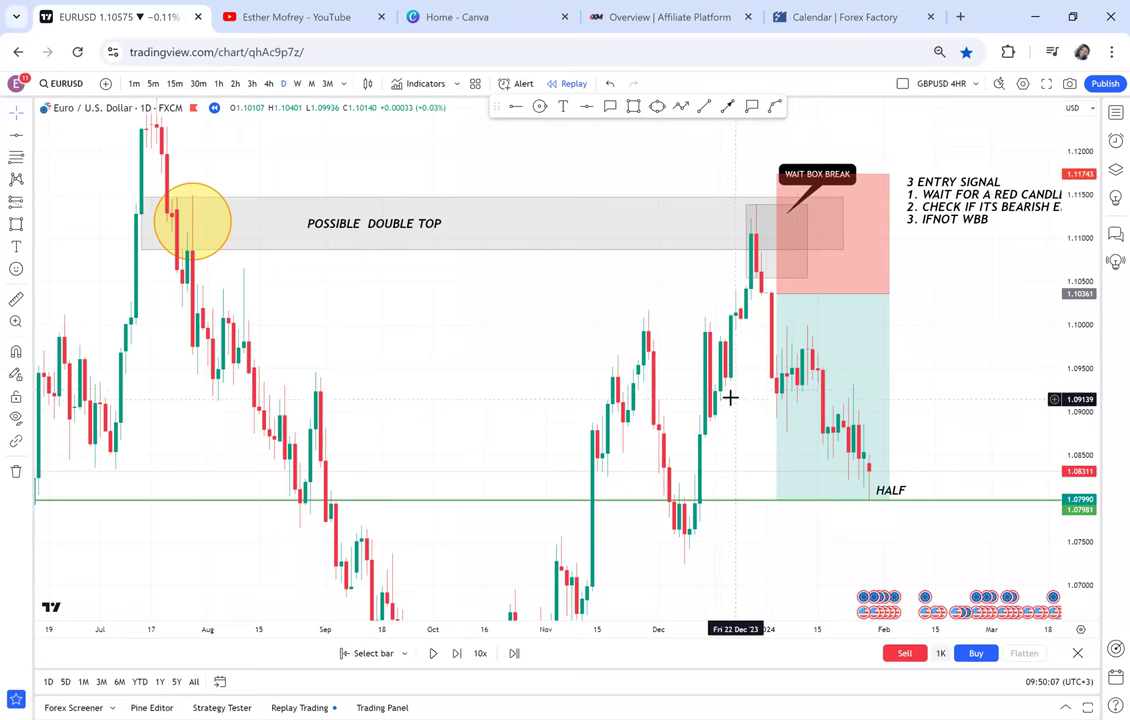
Step: Move the short position away from the double top into the empty chart area around April 2024
scroll(948, 428, "down", 2)
left_click_drag(957, 444, 730, 327)
scroll(1063, 465, "down", 3)
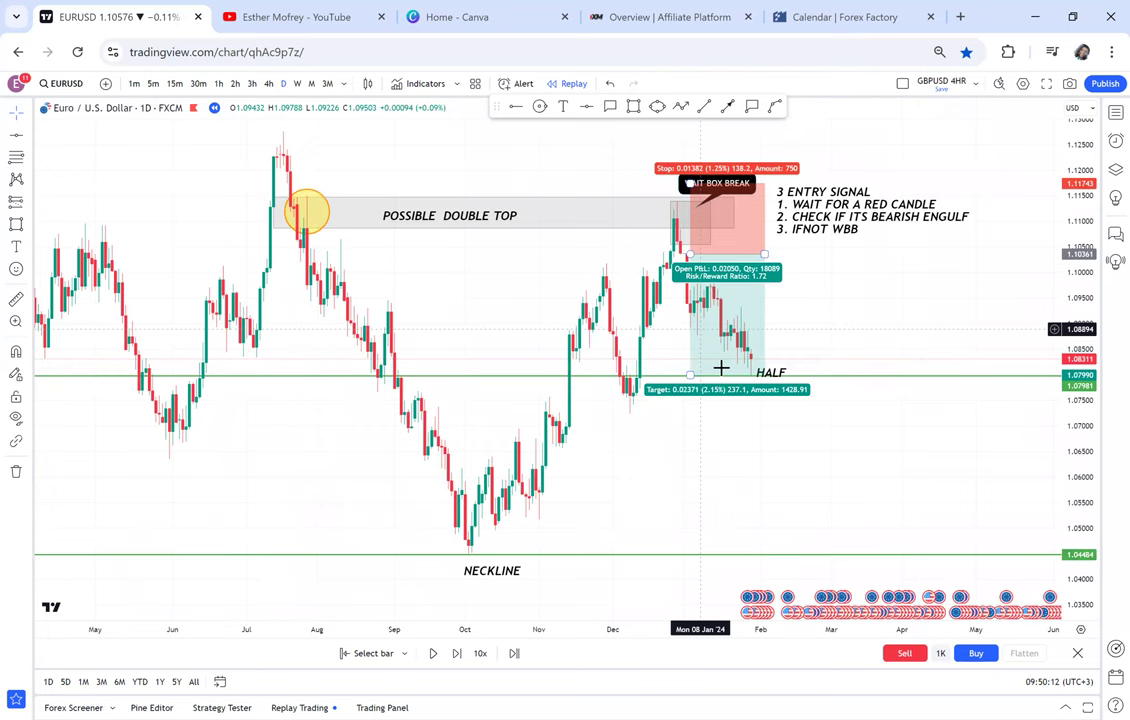
key("ctrl+z")
left_click_drag(757, 479, 715, 469)
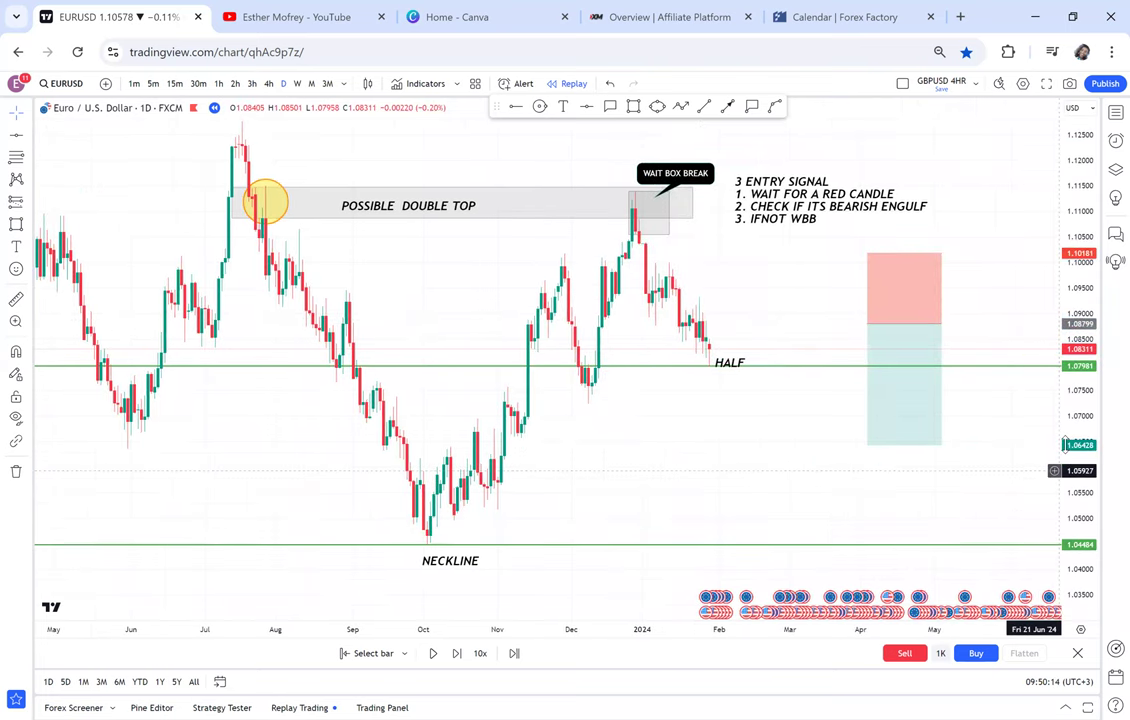
Step: Draw a narrow rectangle across the half line beside the latest candle, from about 1.0814 down to 1.0722
left_click_drag(1066, 445, 1064, 385)
left_click_drag(757, 451, 658, 396)
left_click(633, 106)
left_click_drag(617, 302, 634, 367)
left_click(337, 242)
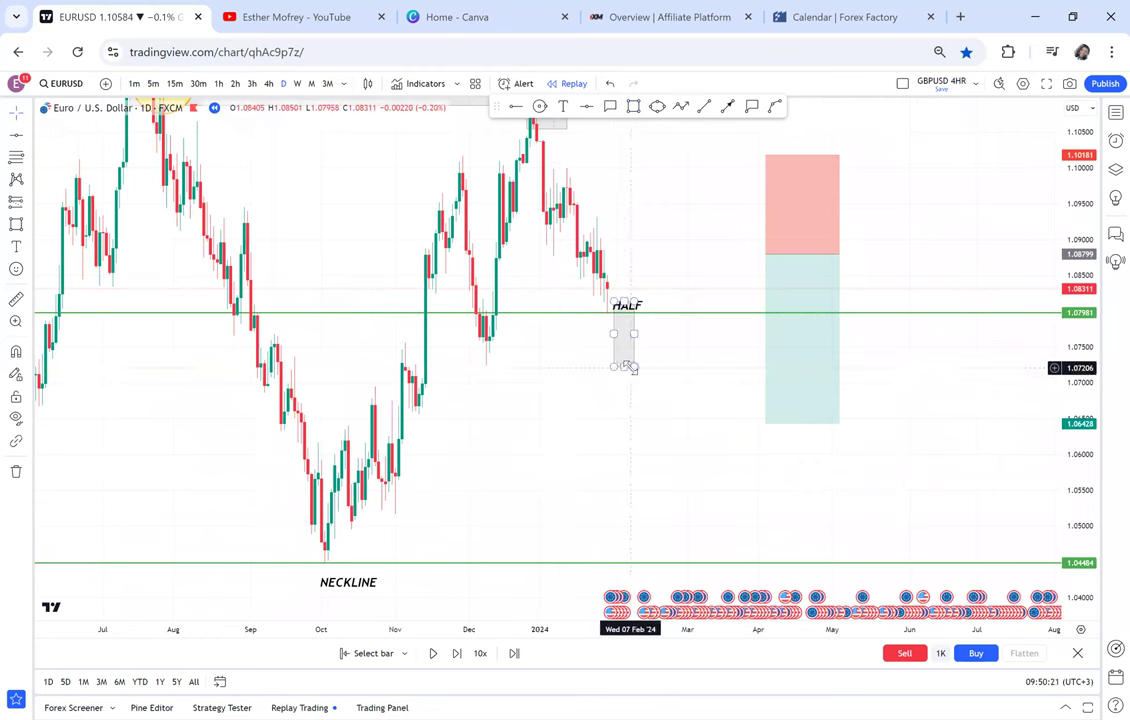
Step: Fill the new rectangle with green and raise its opacity so it resembles a solid candle
left_click(120, 134)
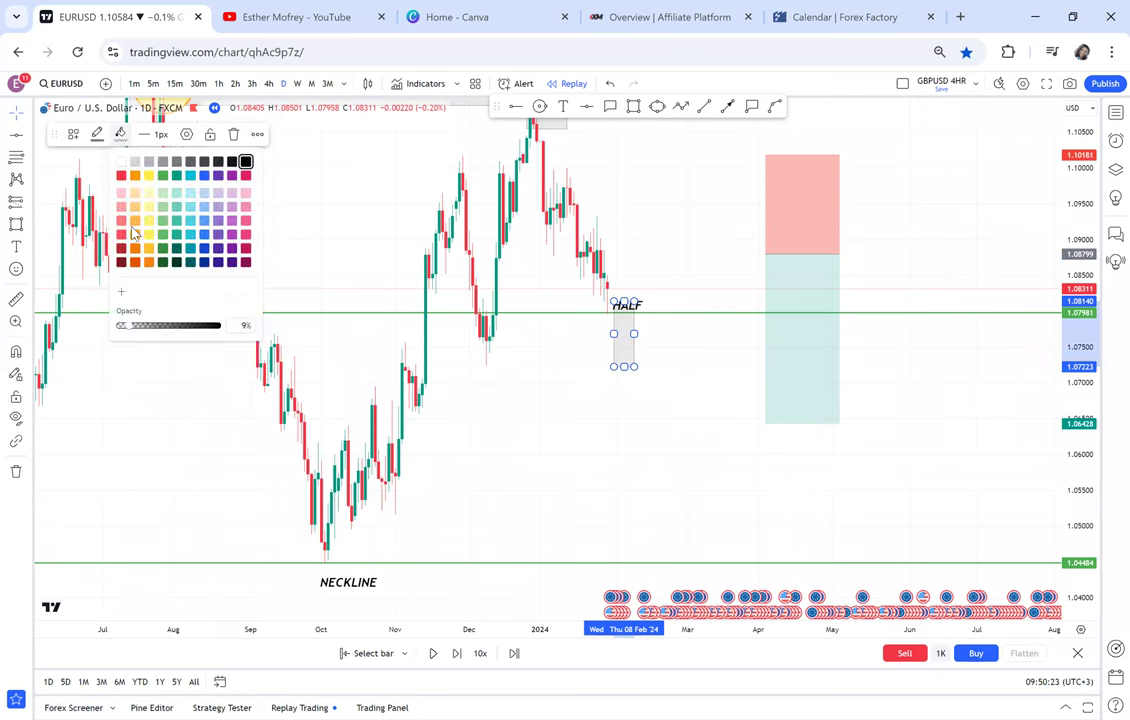
left_click_drag(156, 326, 218, 326)
left_click(163, 176)
left_click(653, 373)
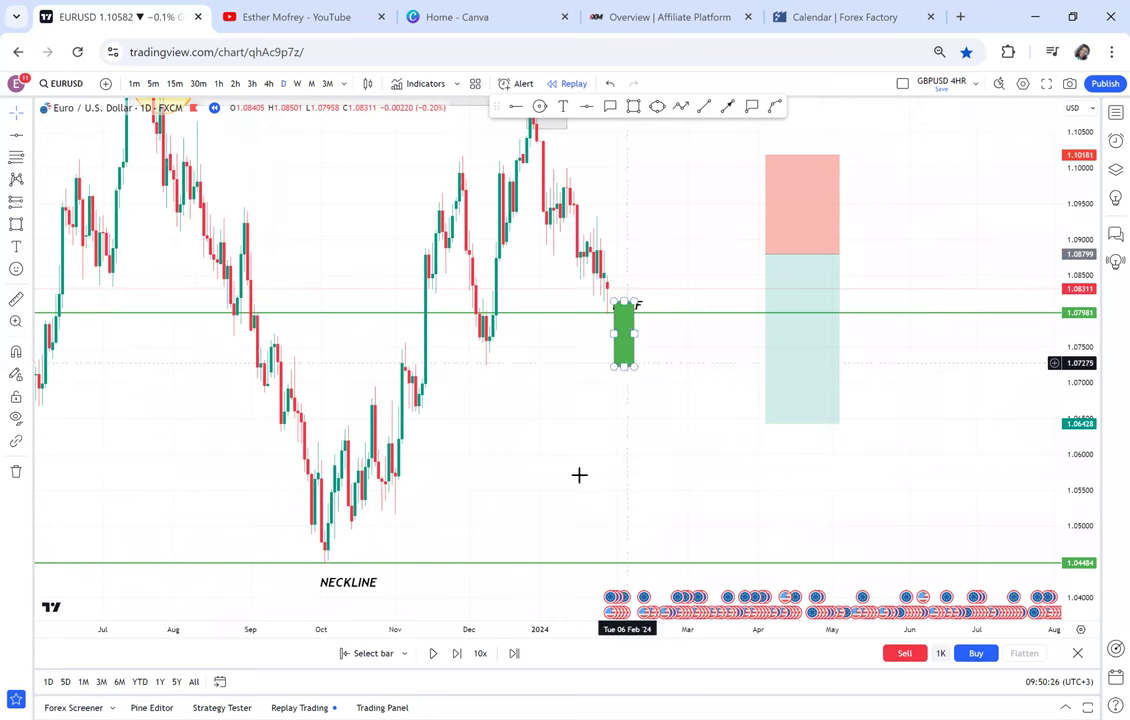
Step: Advance the replay by five daily candles to look for a close below the half line
left_click(457, 653)
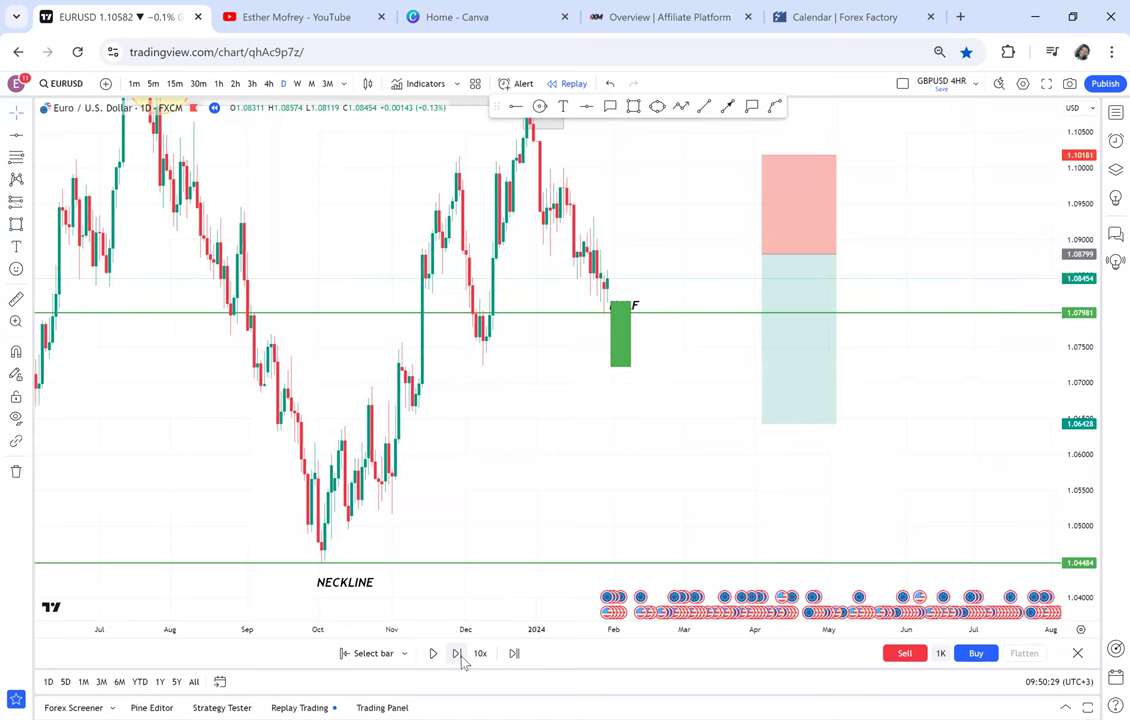
left_click(457, 653)
left_click(457, 653)
left_click(457, 653)
left_click(457, 653)
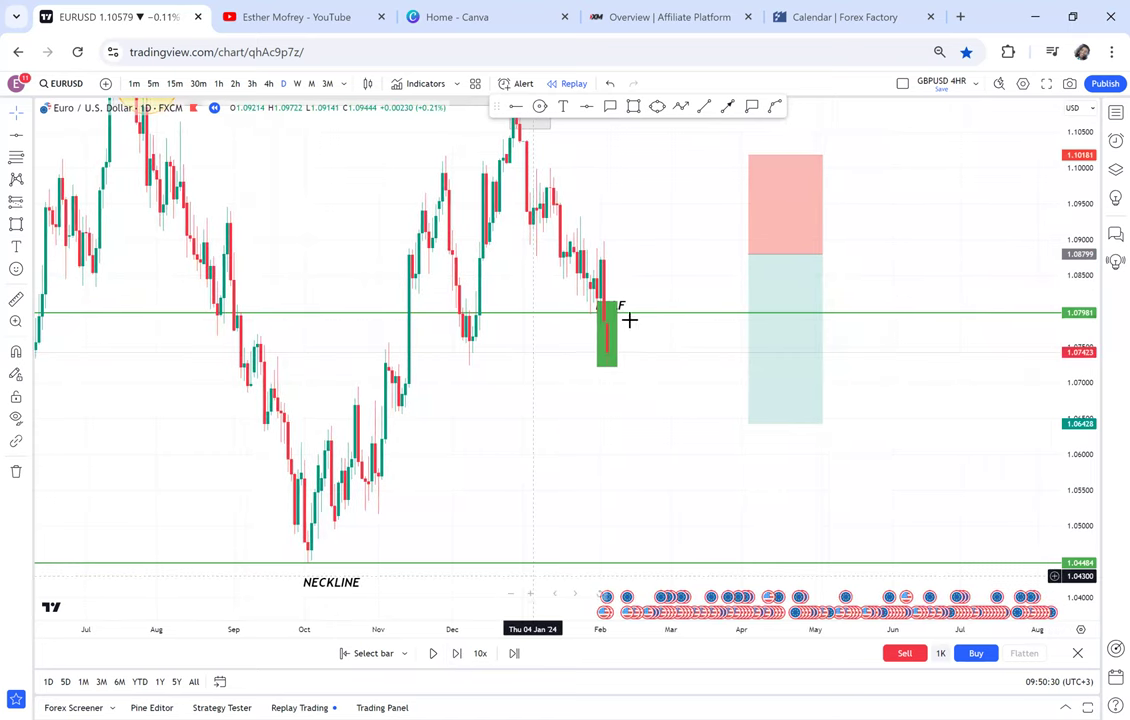
Step: Delete the green rectangle and rewind the replay to the first candle that closes below the half line
left_click_drag(620, 372, 656, 357)
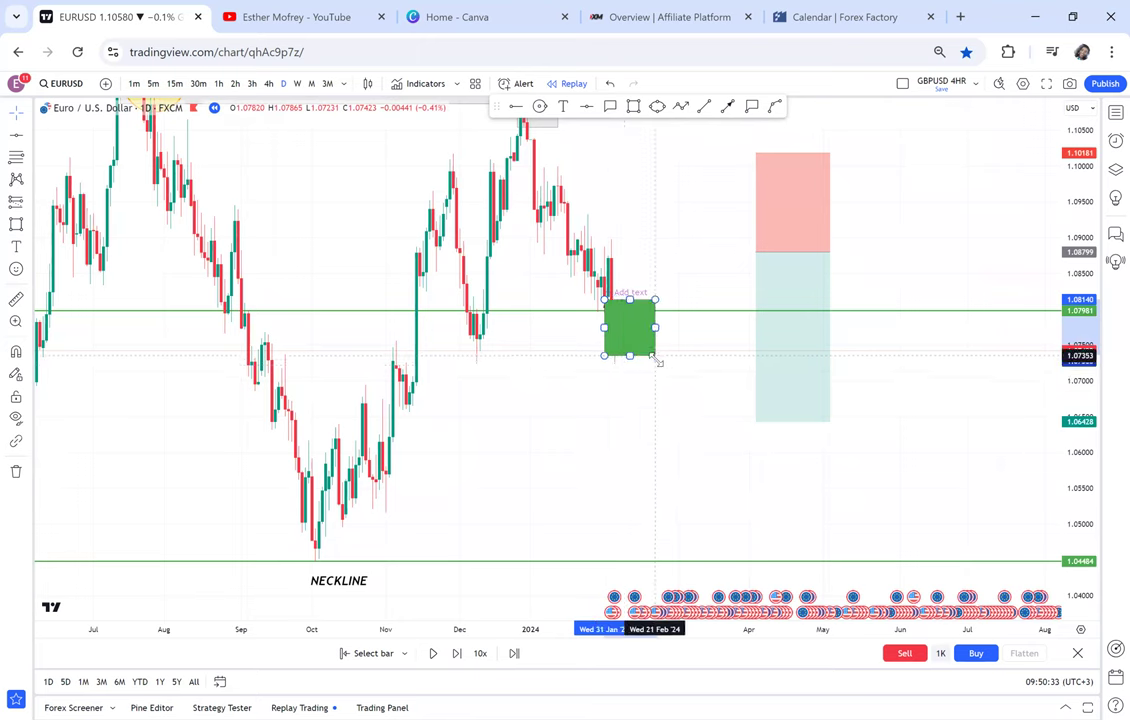
left_click(208, 136)
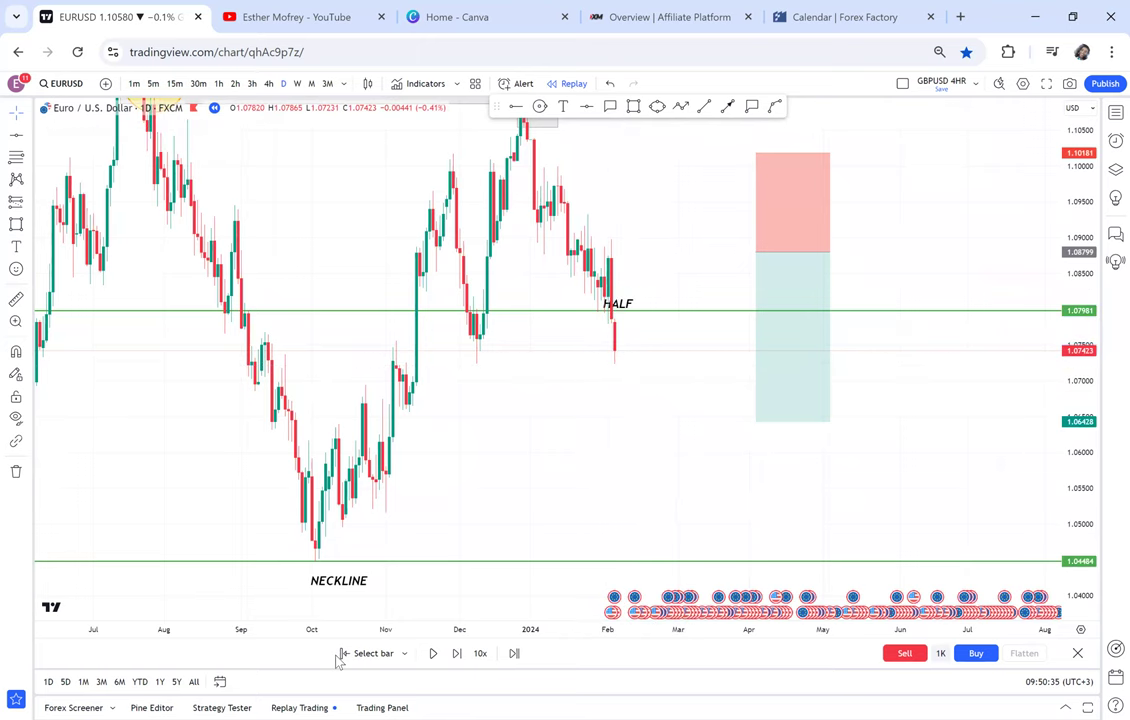
left_click(340, 656)
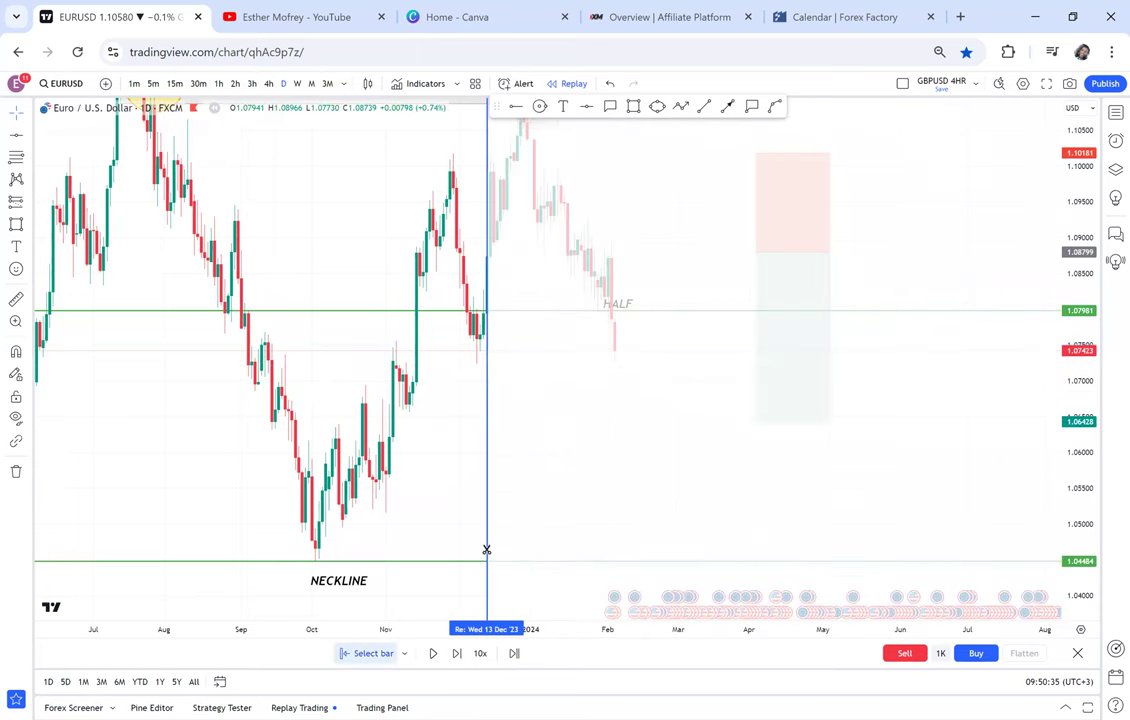
left_click(638, 421)
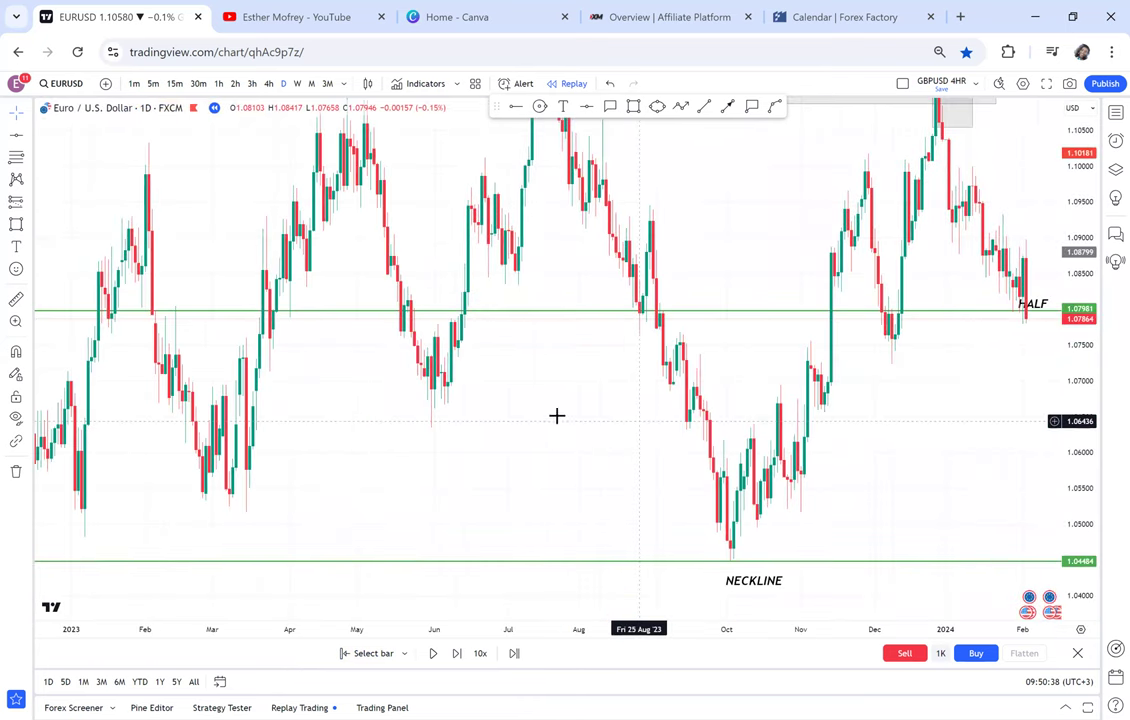
Step: Move the "HALF" label higher above the half line and clear of the latest candle
left_click_drag(1050, 418, 868, 417)
left_click_drag(851, 308, 883, 290)
scroll(878, 384, "up", 2)
left_click_drag(835, 409, 717, 354)
Step: Place the short position beside the half-line break candle, with entry at 1.07863 and target near the neckline at 1.04508
left_click_drag(920, 330, 744, 396)
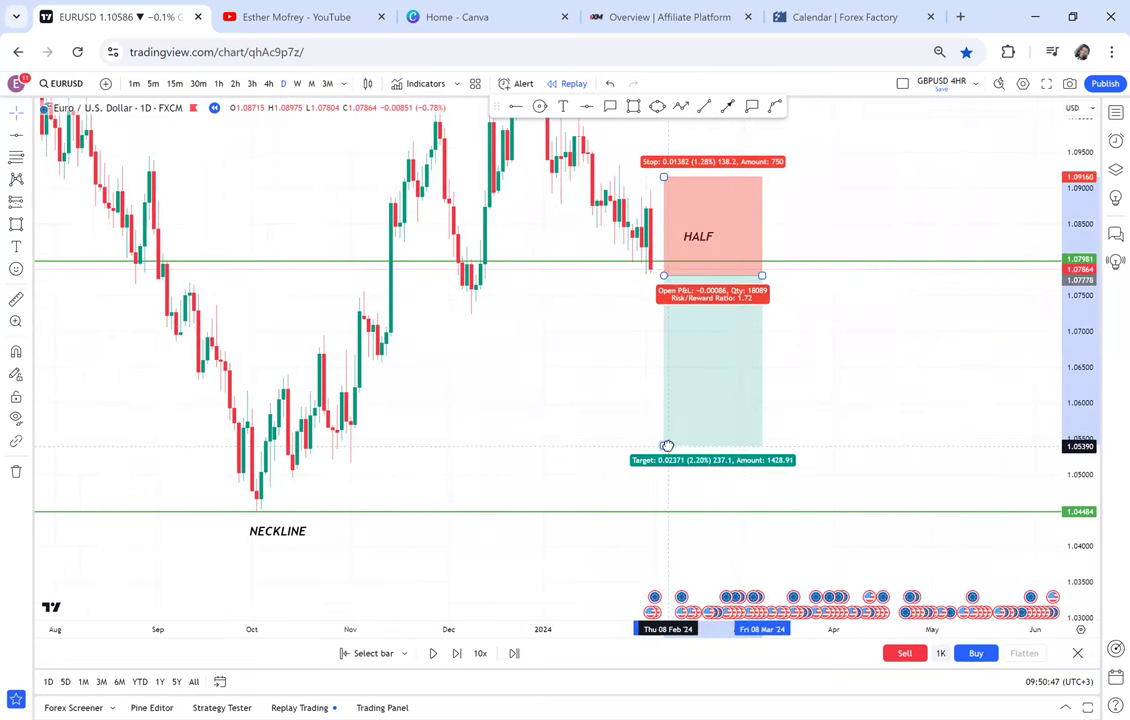
left_click_drag(663, 441, 659, 507)
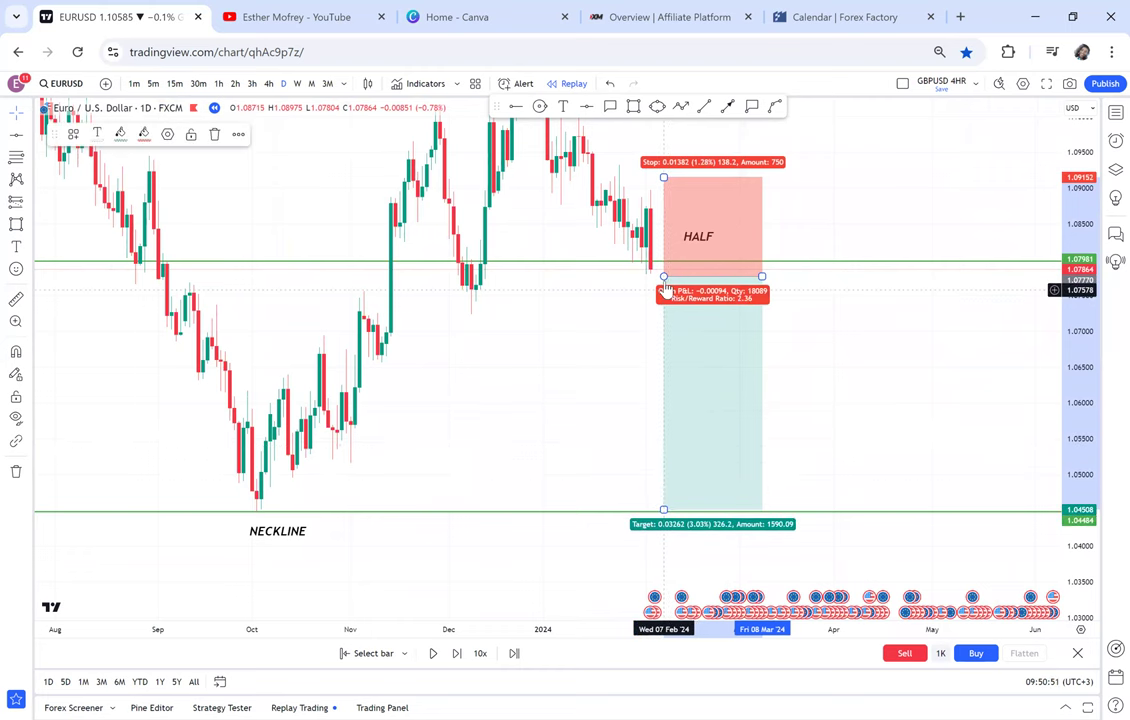
left_click_drag(664, 277, 659, 270)
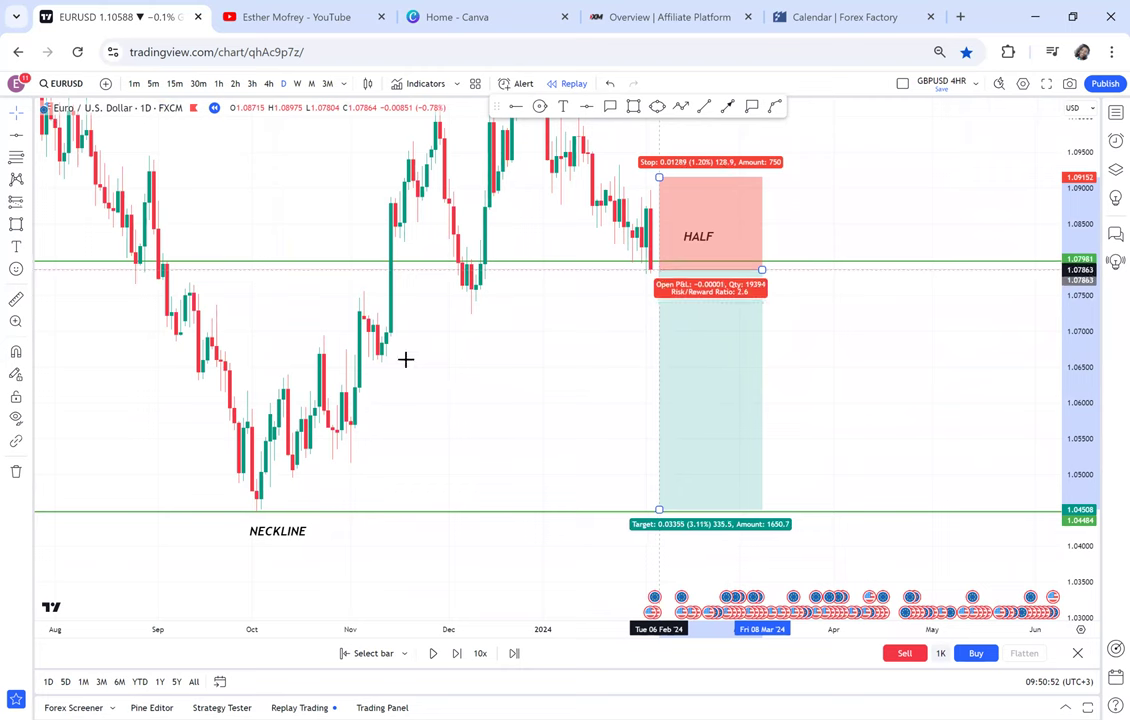
Step: Measure the price distance from the second entry level down to the neckline, clearing the measurement when done
left_click(392, 359)
left_click(20, 300)
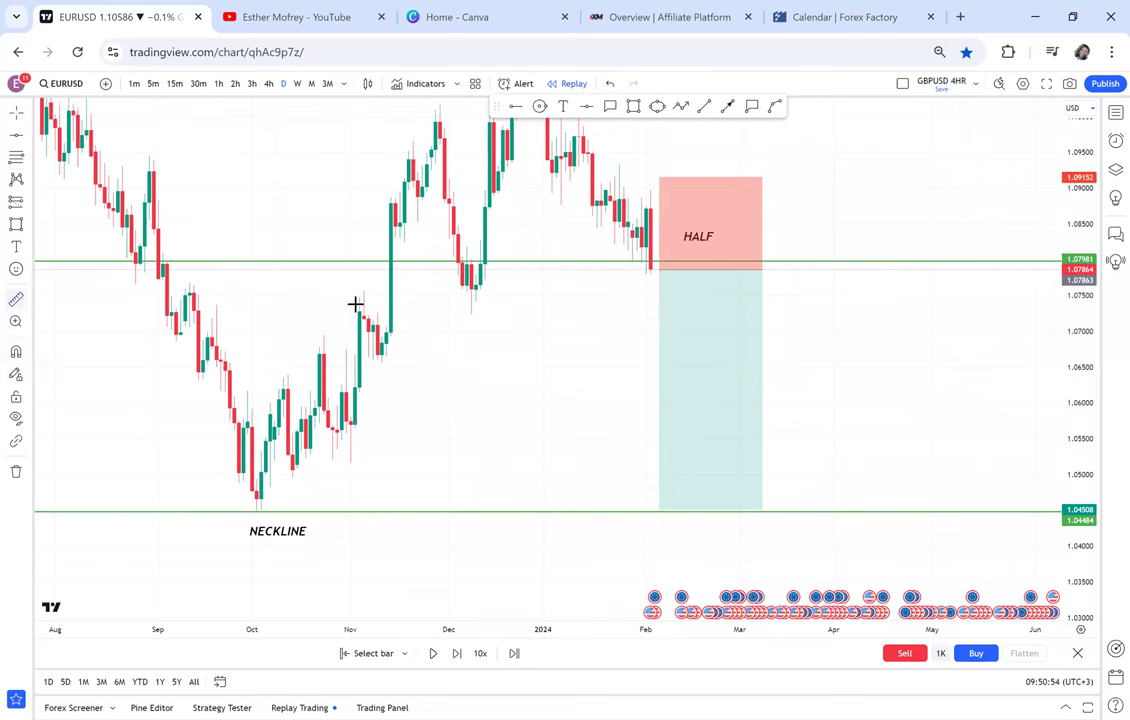
left_click(575, 270)
left_click(634, 511)
left_click(789, 437)
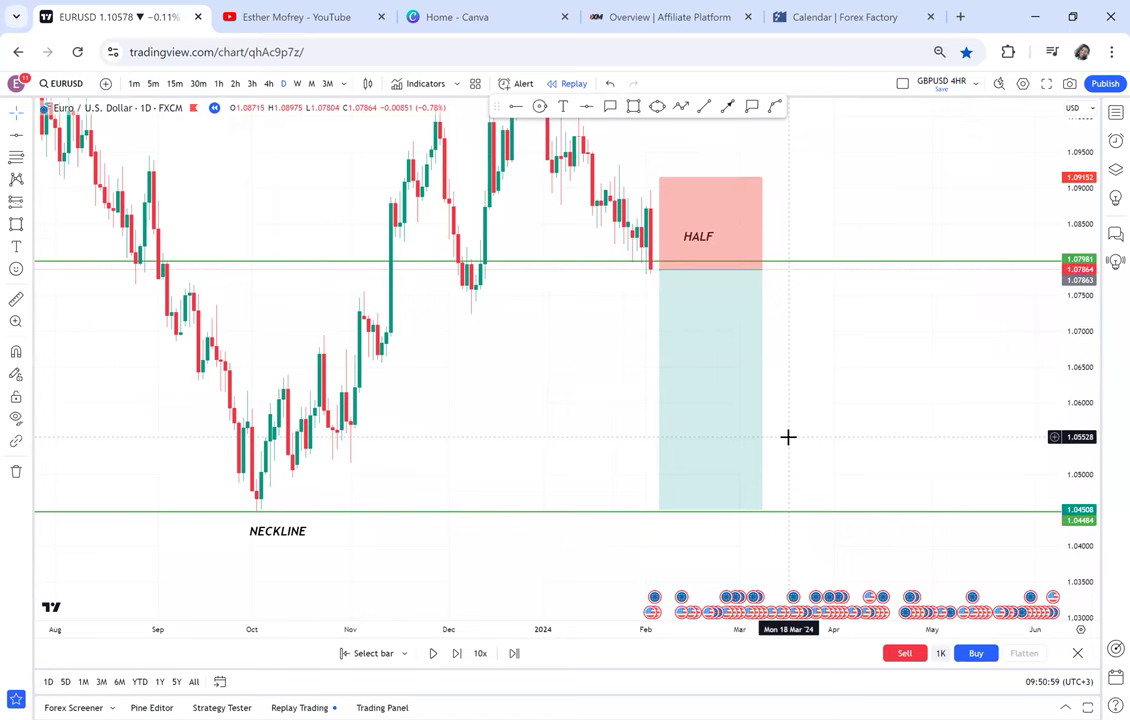
left_click_drag(812, 391, 823, 450)
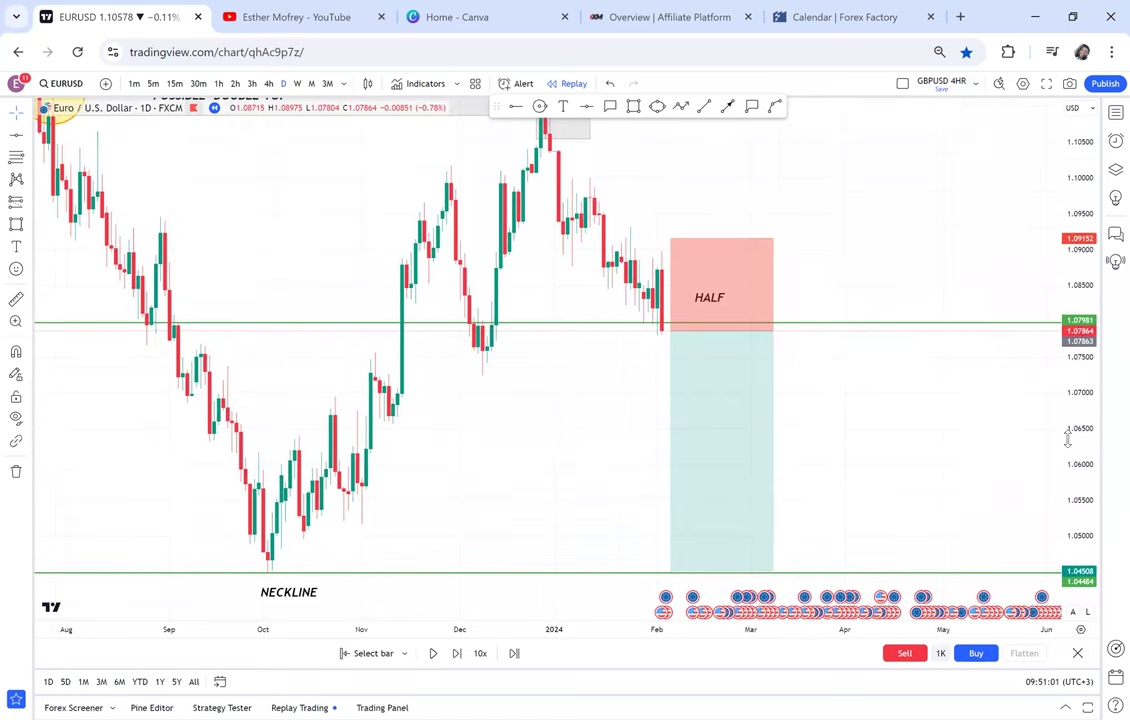
left_click_drag(1067, 436, 1061, 374)
scroll(900, 340, "up", 2)
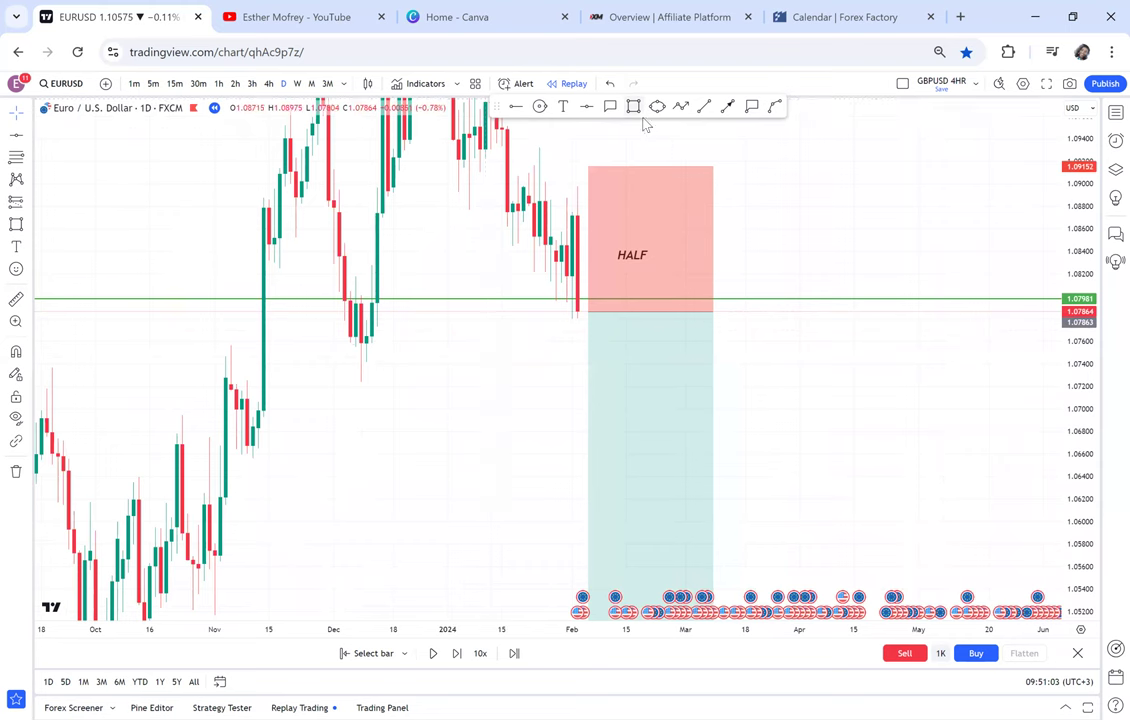
Step: Draw a rectangle across the December 2023 low from about 1.07583 to 1.07209 and fill it black at 18% opacity
left_click_drag(325, 343, 816, 384)
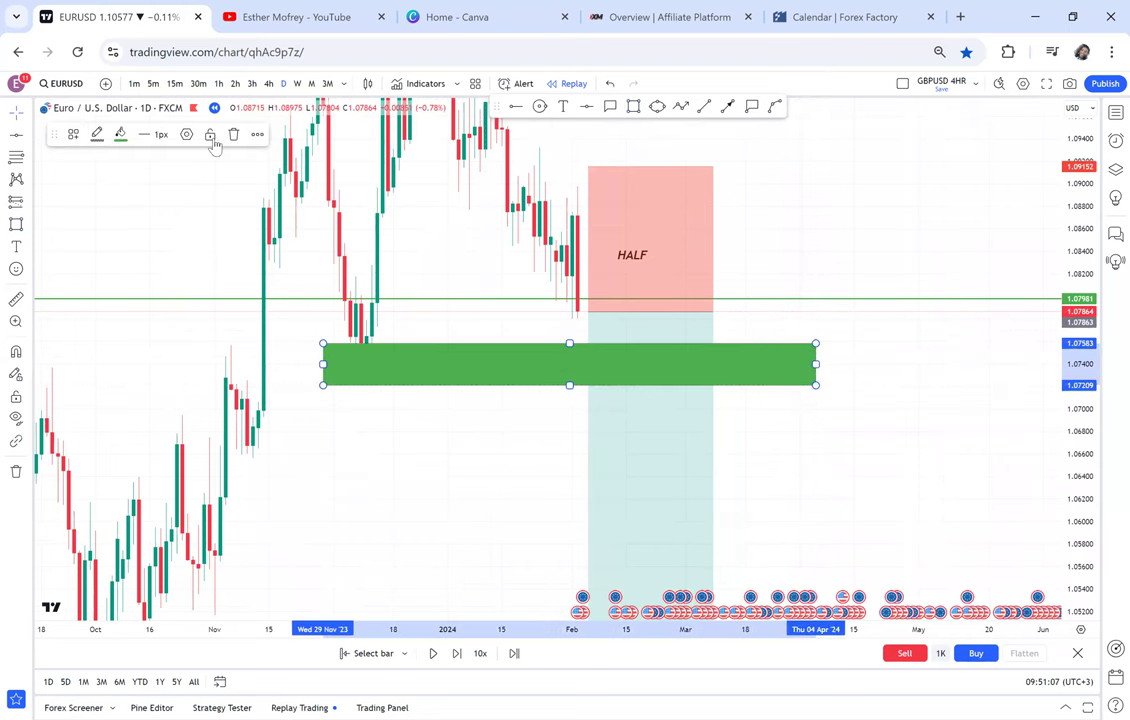
left_click(120, 134)
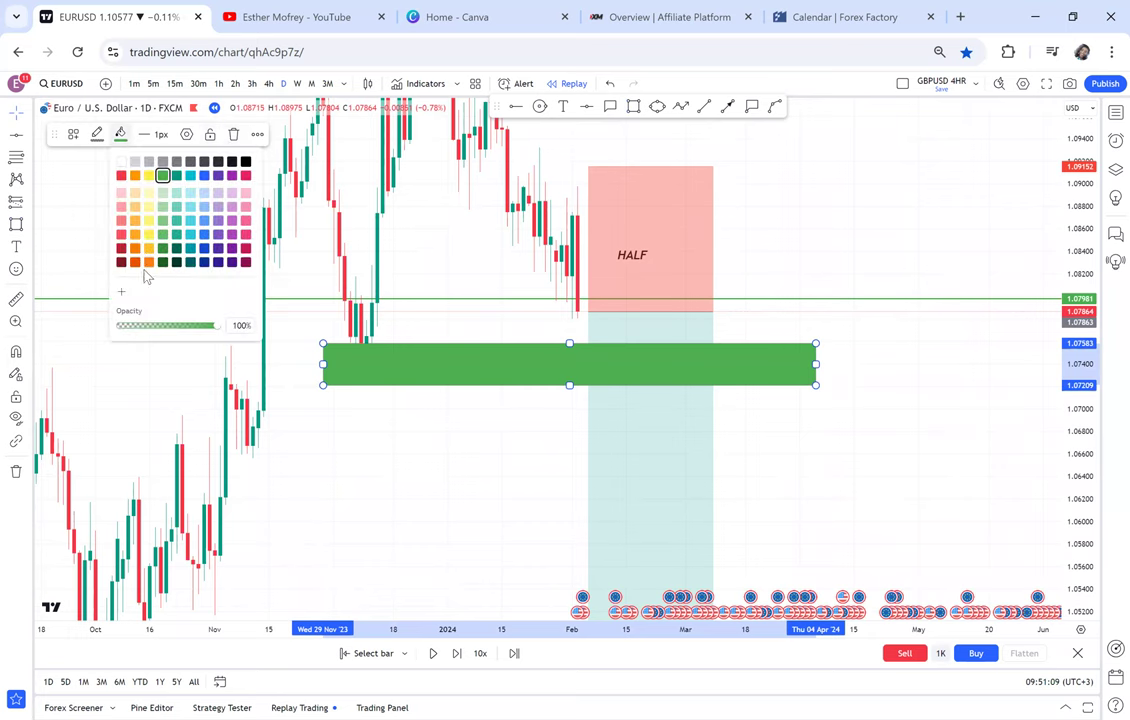
left_click_drag(174, 332, 135, 331)
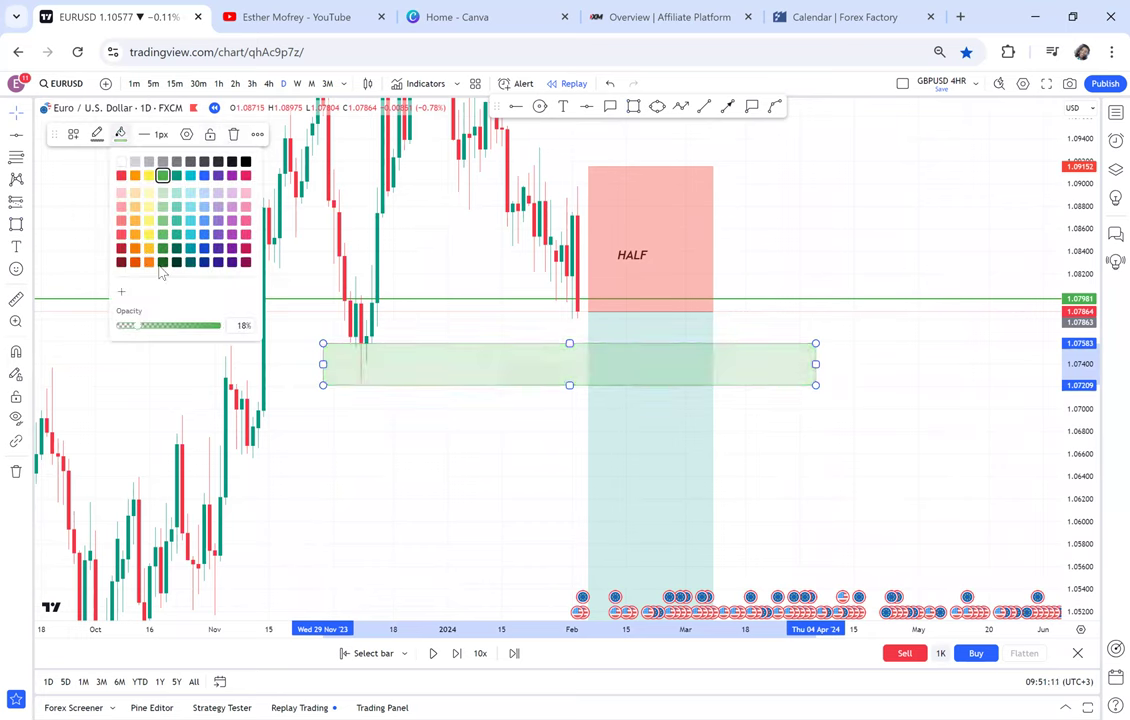
left_click(245, 161)
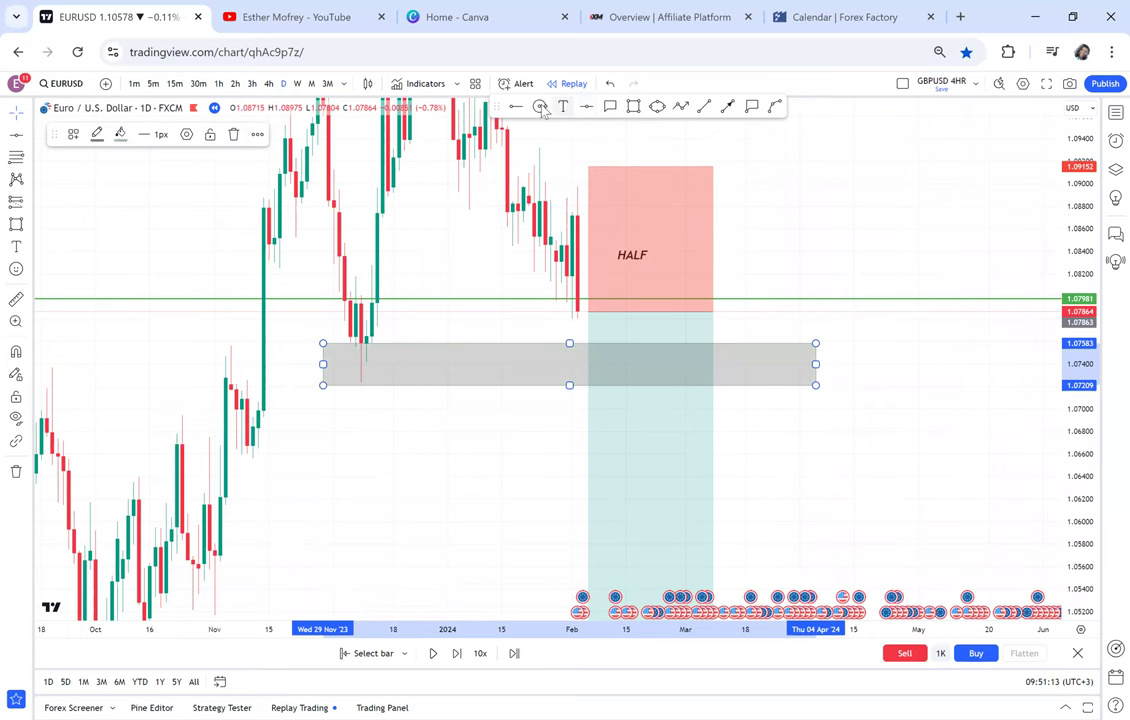
Step: Circle the December low inside the grey zone and check it on the weekly chart before returning to the daily chart
left_click(361, 362)
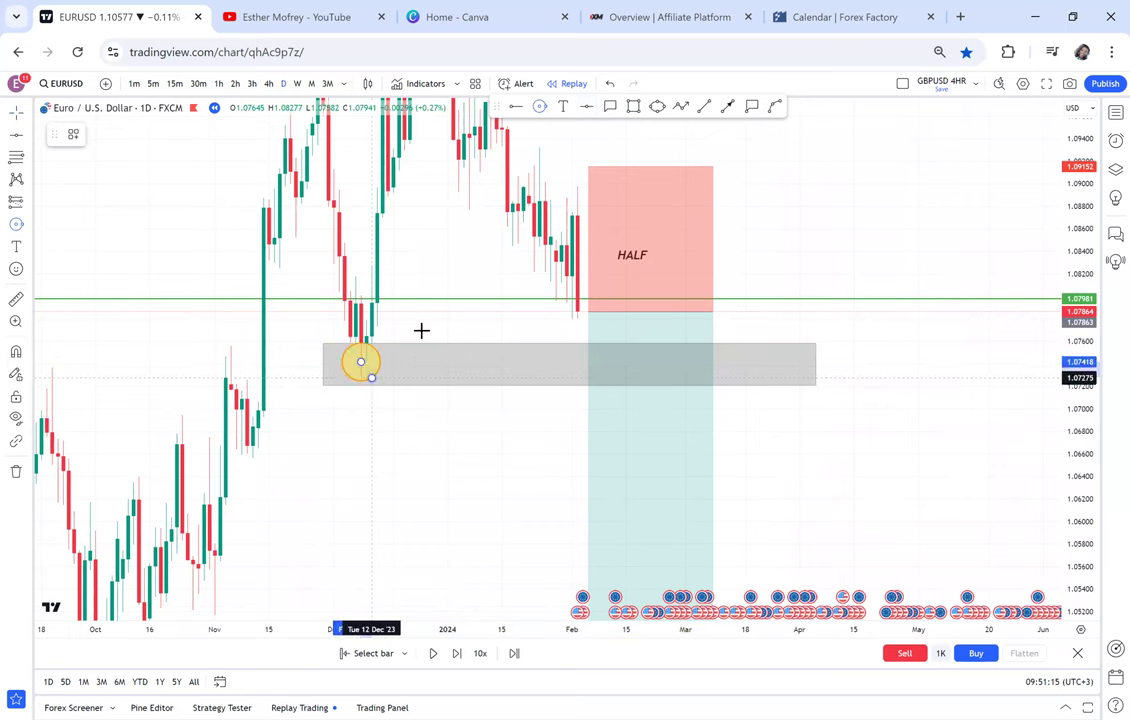
left_click(298, 84)
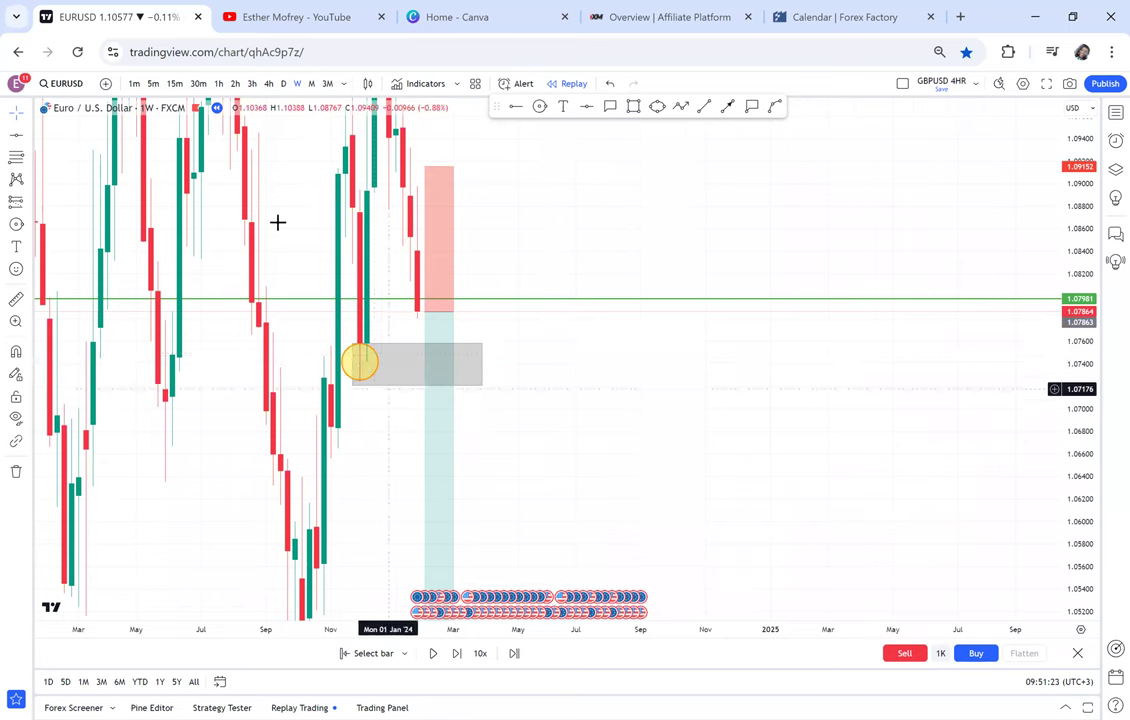
left_click(281, 85)
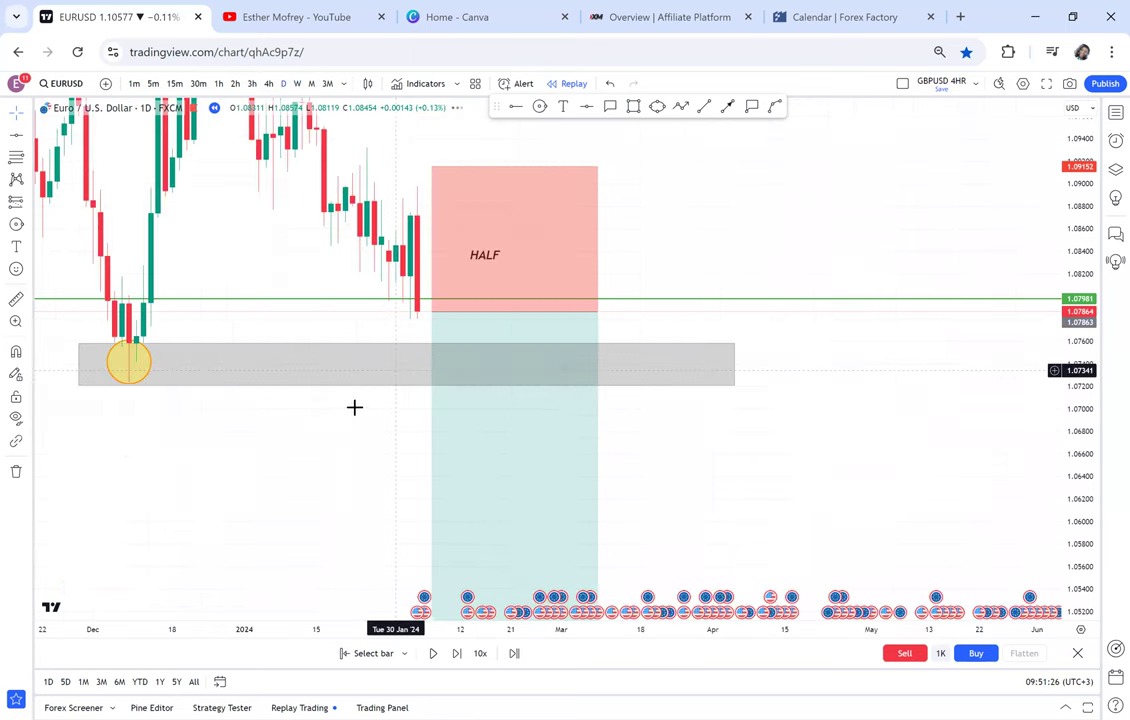
Step: Draw a thin grey zone along the November 2023 low from about 1.06681 to 1.06566, extending to 20 May 2024
scroll(353, 408, "down", 5)
left_click_drag(526, 405, 528, 399)
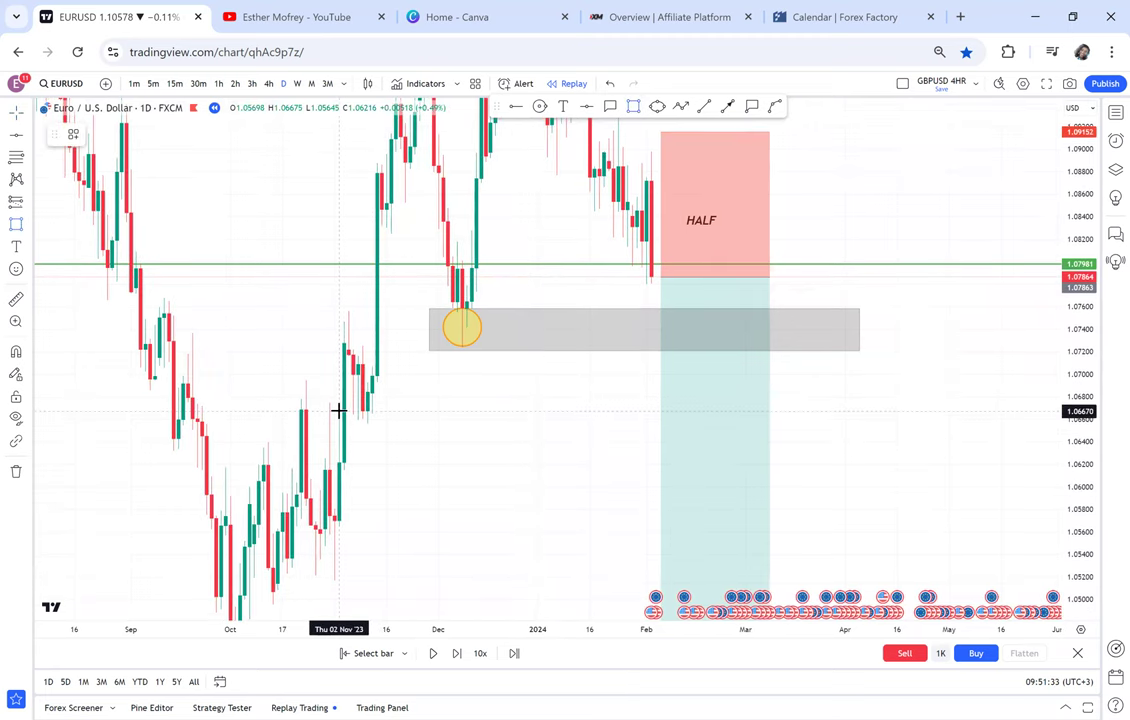
left_click_drag(339, 410, 1010, 423)
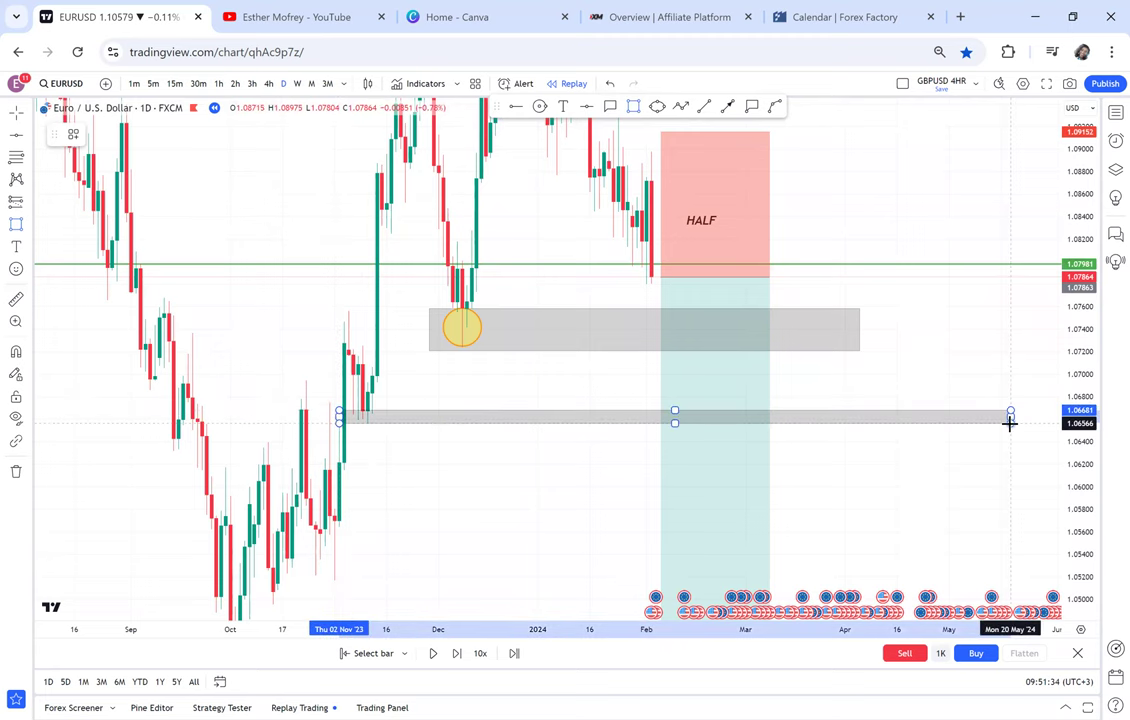
left_click_drag(946, 372, 937, 381)
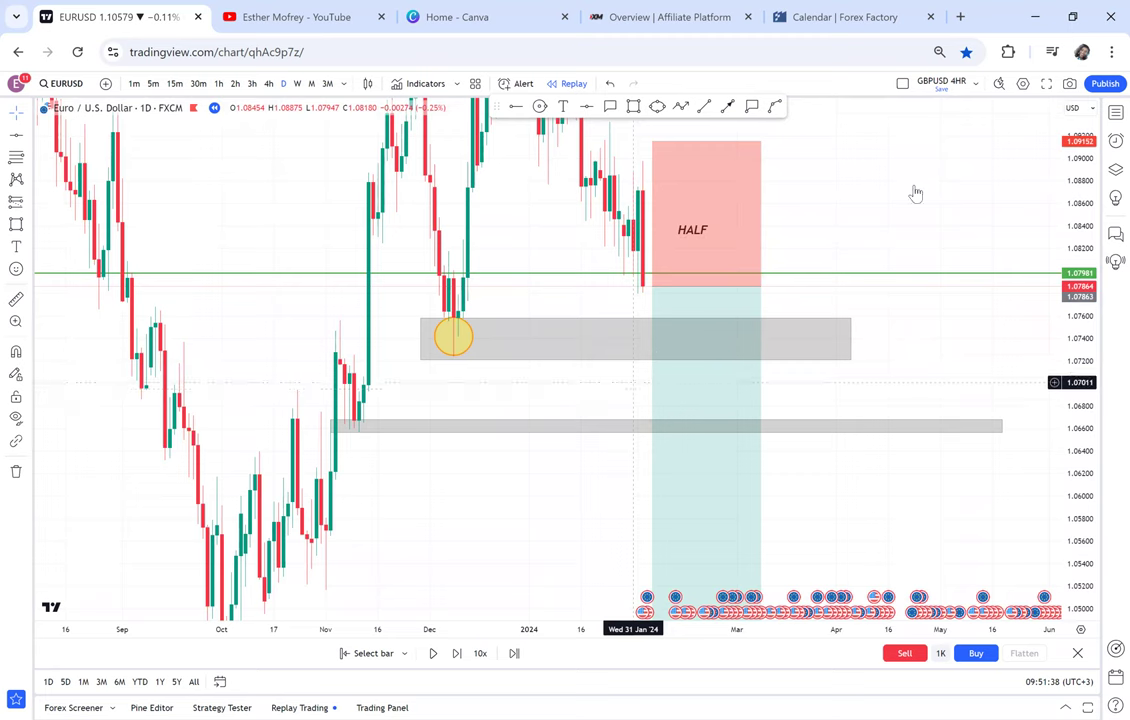
left_click(1106, 116)
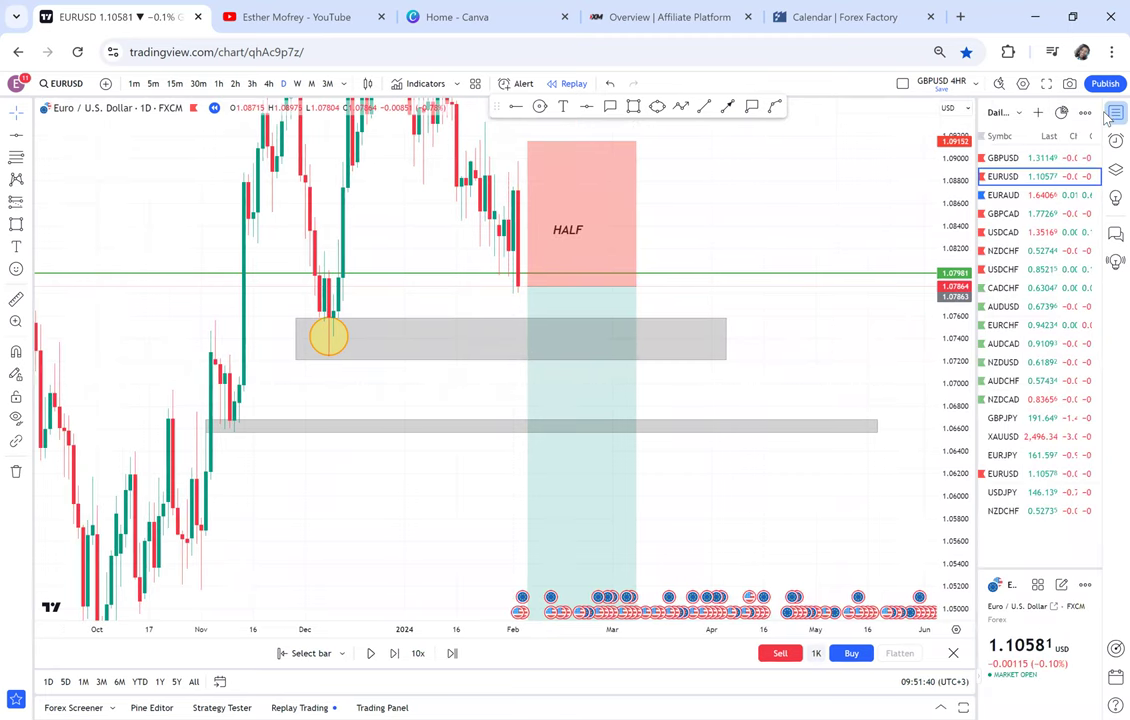
left_click(1106, 117)
Step: Circle the November low at the start of the lower grey zone
left_click(540, 107)
left_click(354, 426)
left_click(359, 442)
left_click_drag(430, 533, 424, 491)
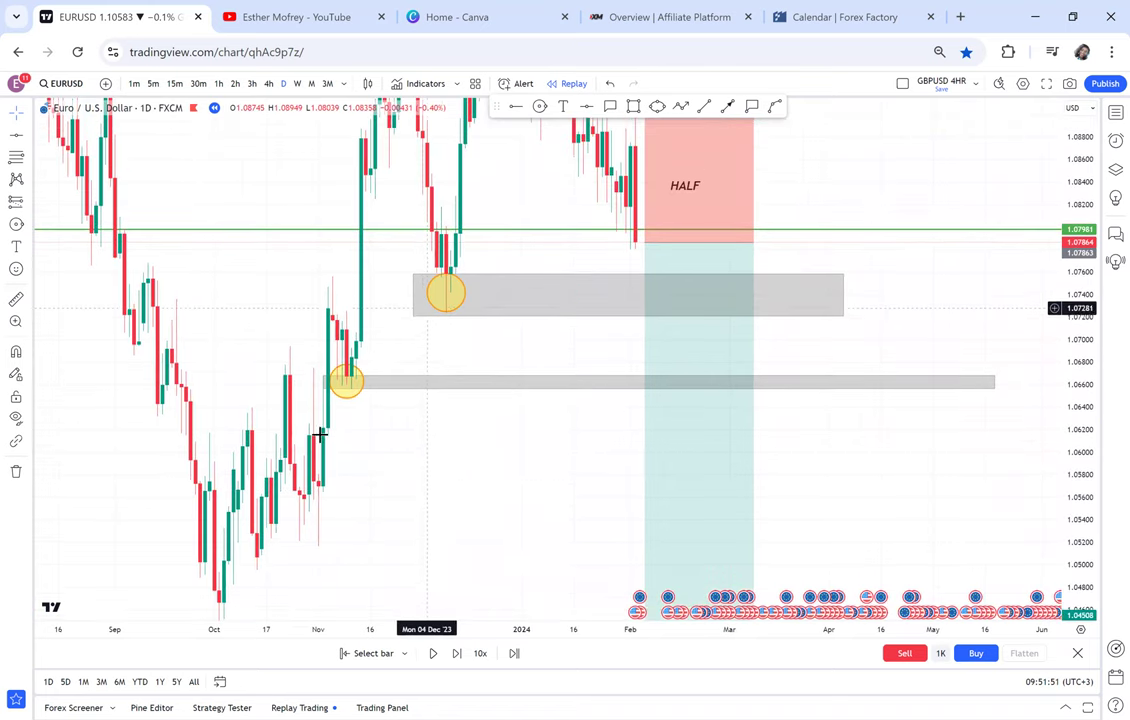
left_click_drag(538, 355, 507, 414)
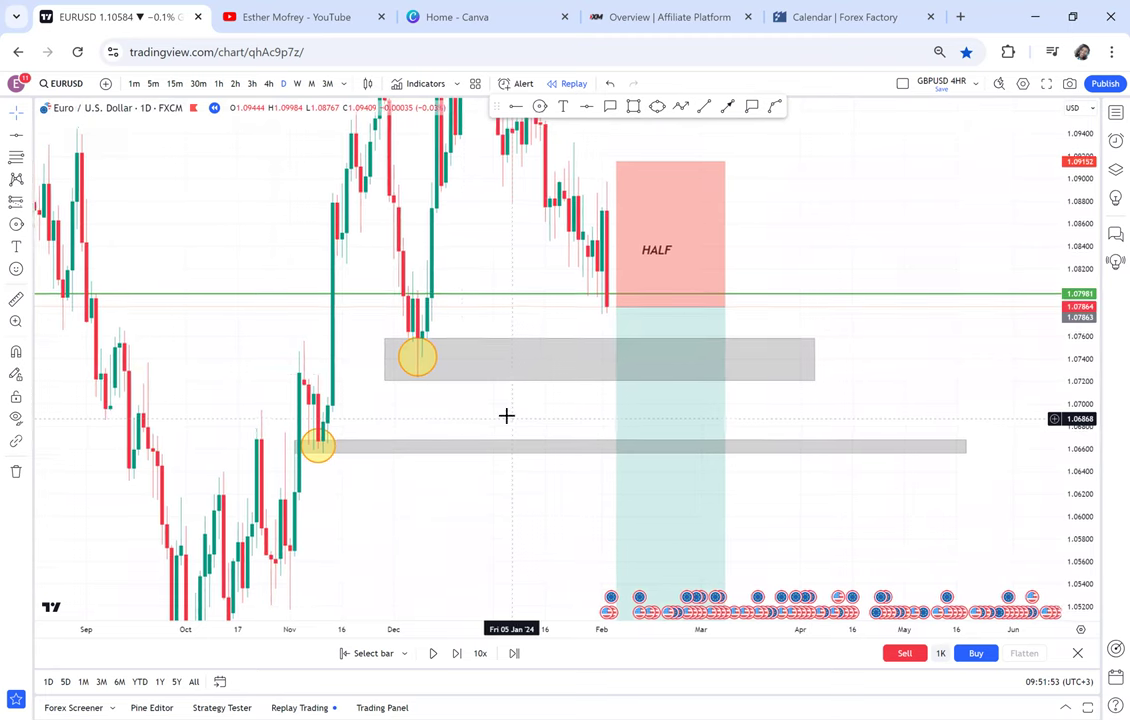
Step: Shift the November circle slightly higher on the weekly chart, centring it at about 1.06687, and return to the daily chart
left_click(297, 84)
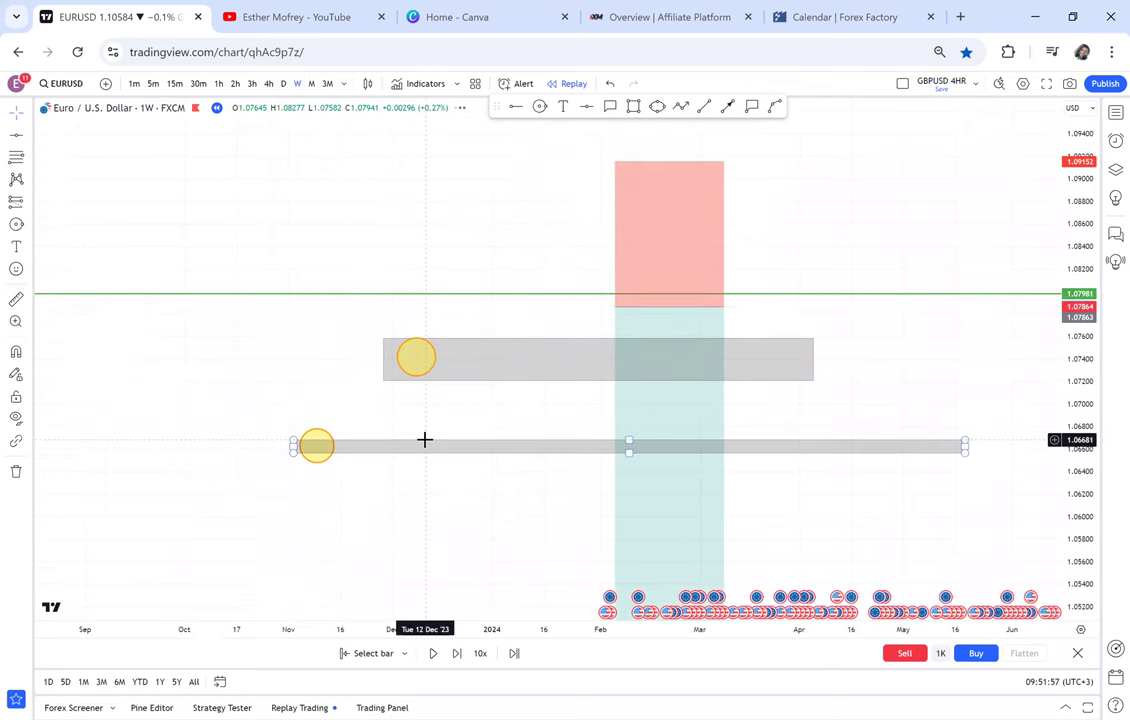
scroll(443, 455, "up", 2)
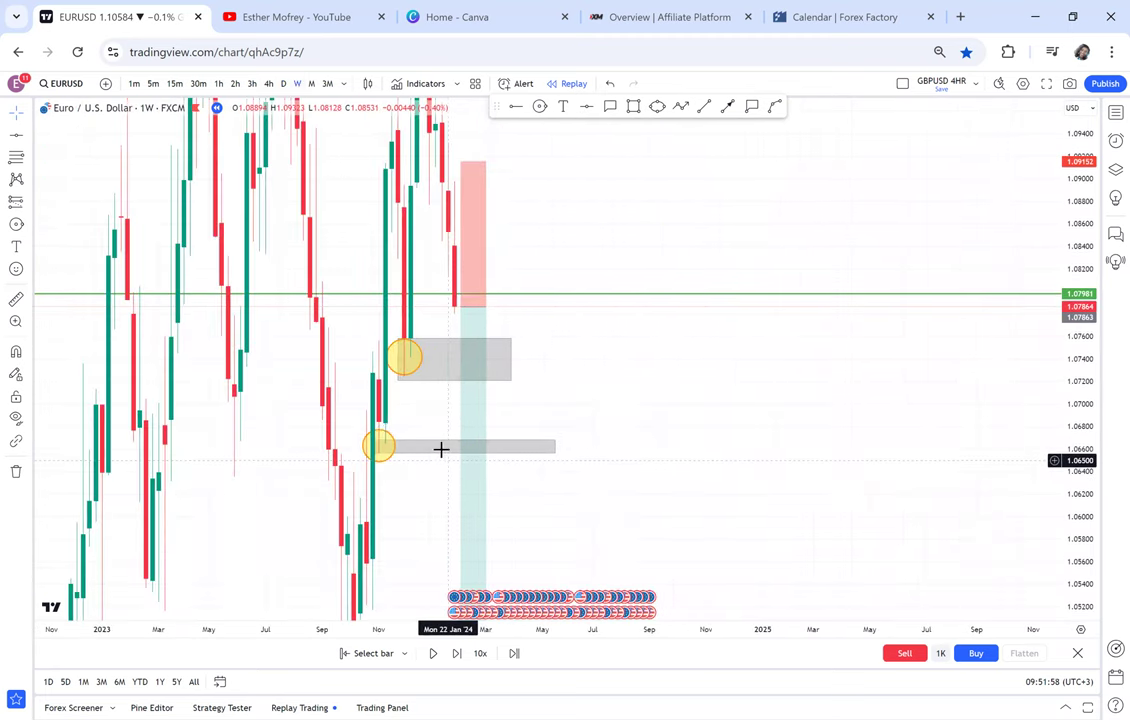
left_click(382, 447)
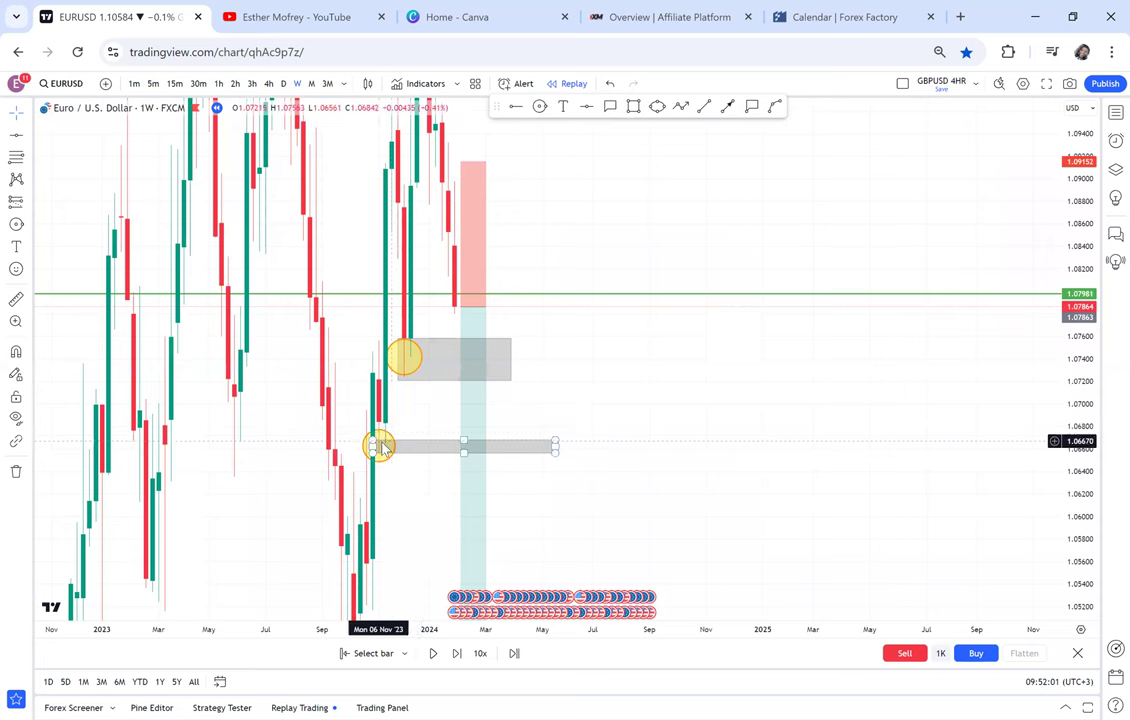
left_click_drag(391, 433, 392, 425)
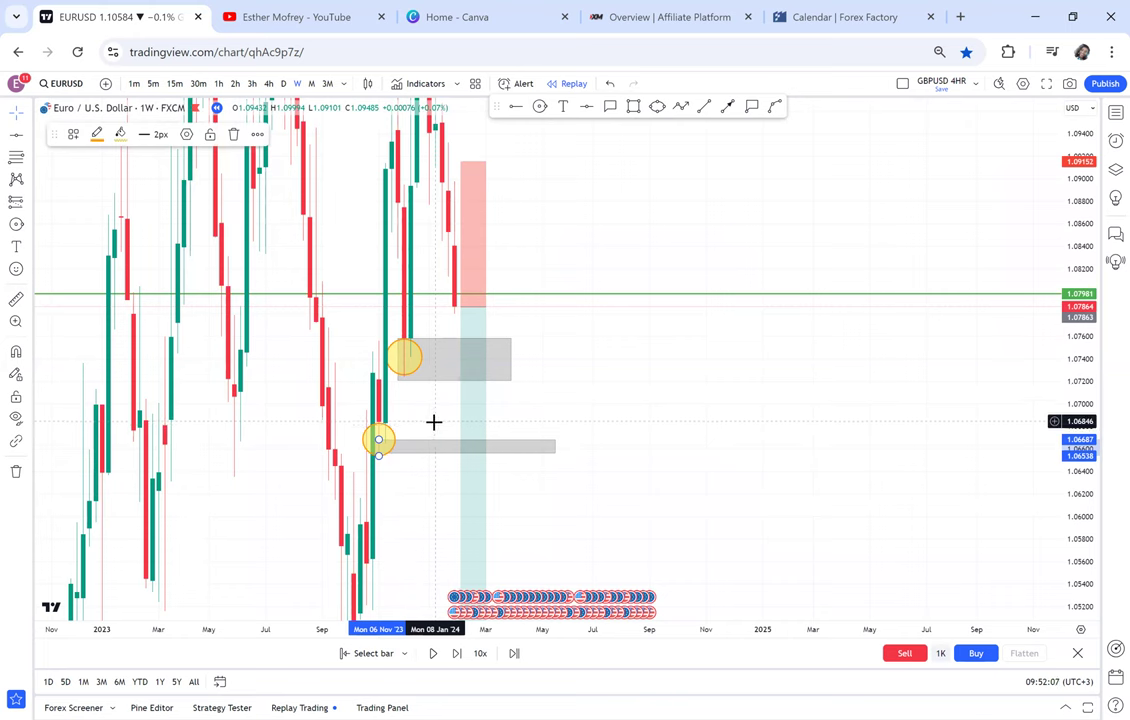
left_click(283, 84)
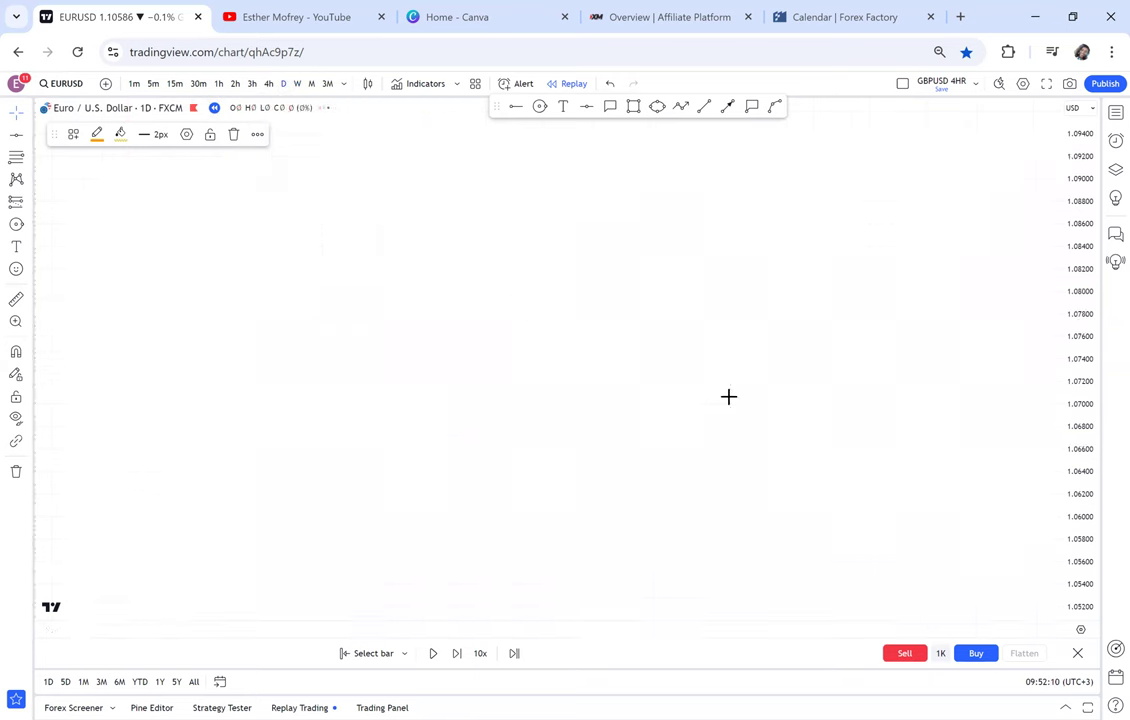
Step: Examine how price formed the two circled support zones on the daily and weekly charts
scroll(732, 396, "down", 5)
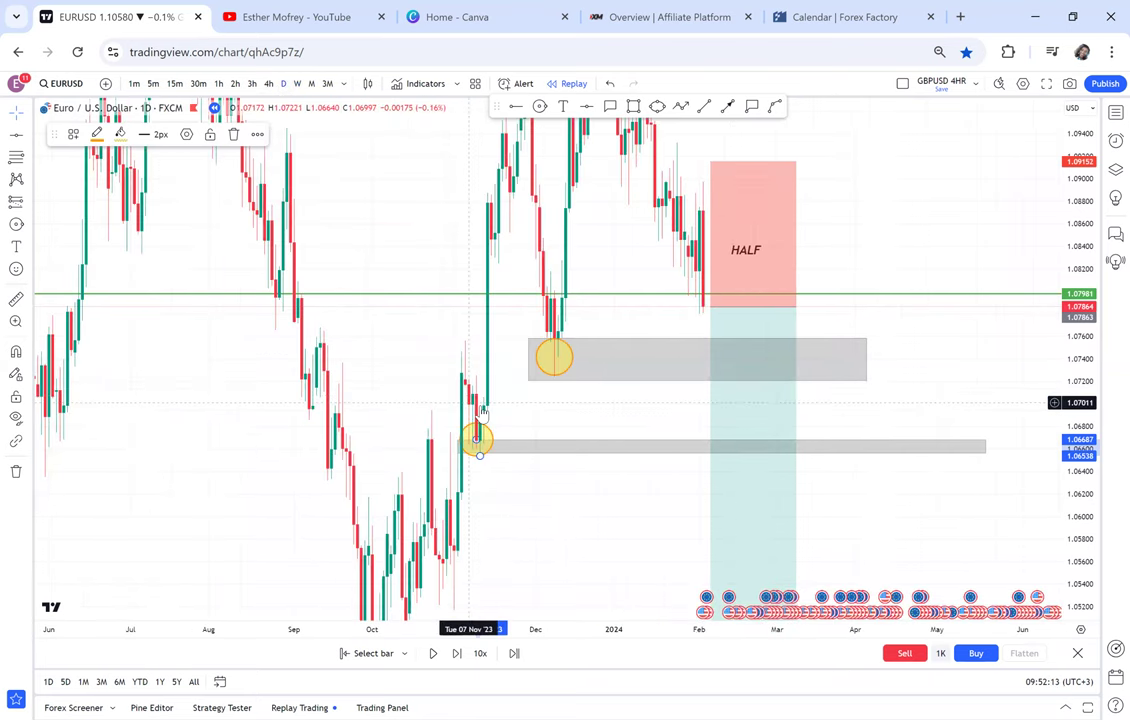
left_click_drag(1087, 513, 1066, 354)
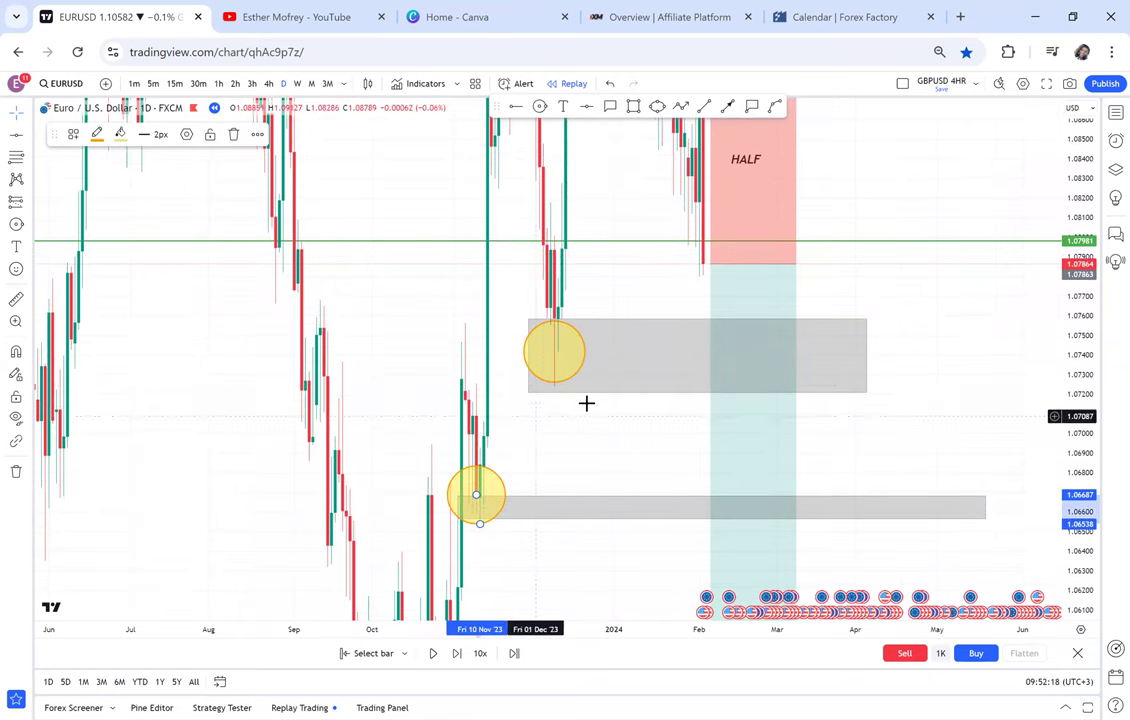
scroll(640, 350, "up", 2)
scroll(630, 302, "up", 1)
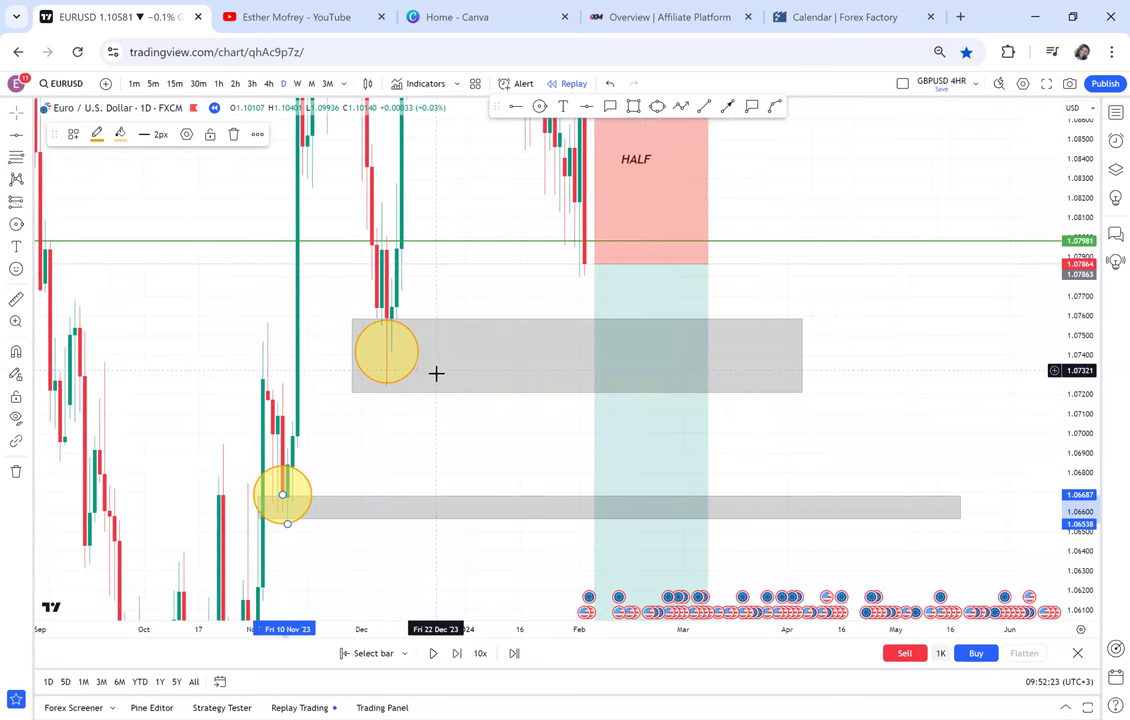
left_click_drag(853, 325, 879, 396)
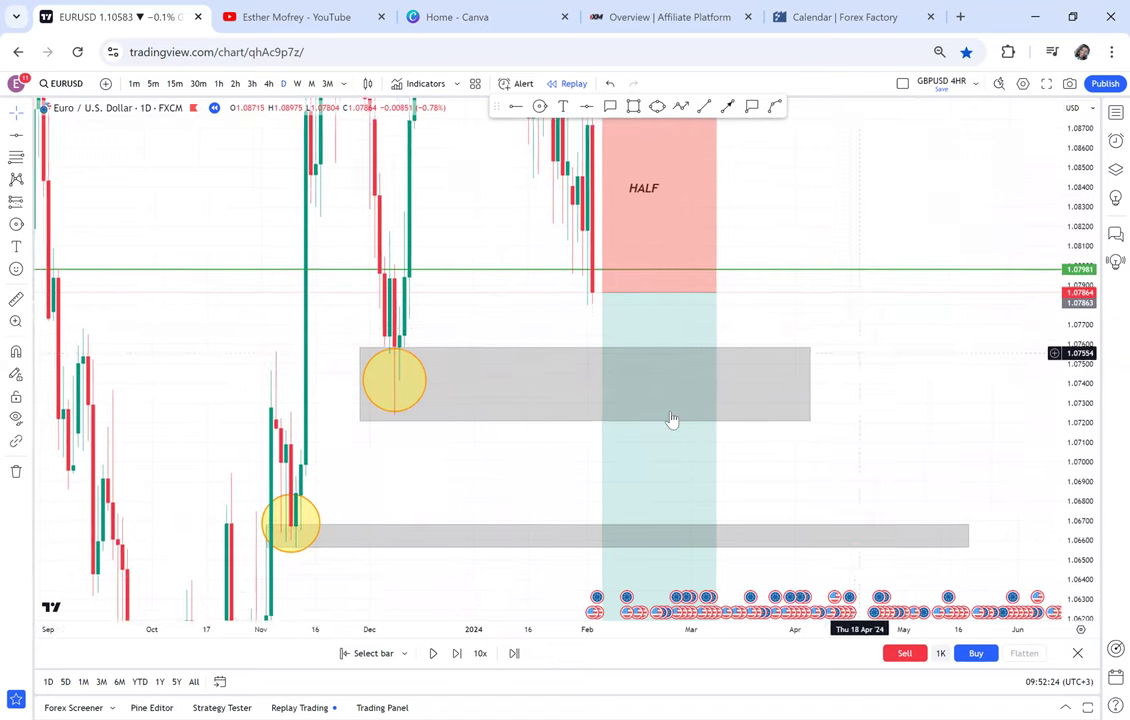
left_click_drag(1084, 359, 1086, 484)
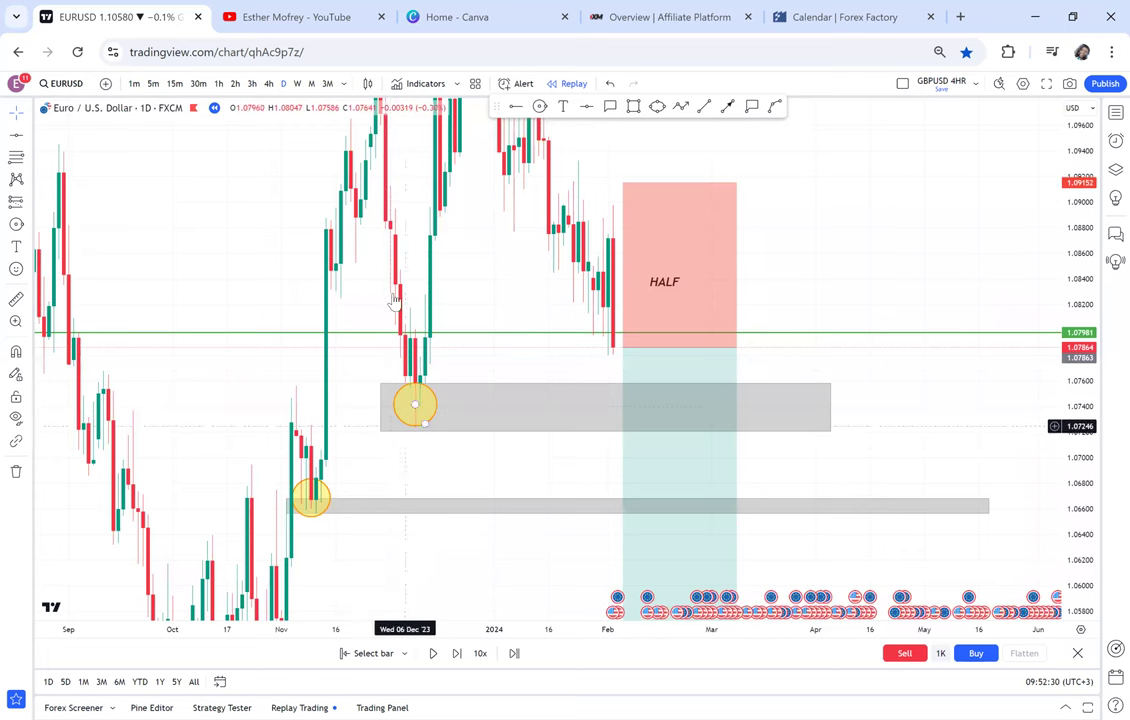
left_click(298, 84)
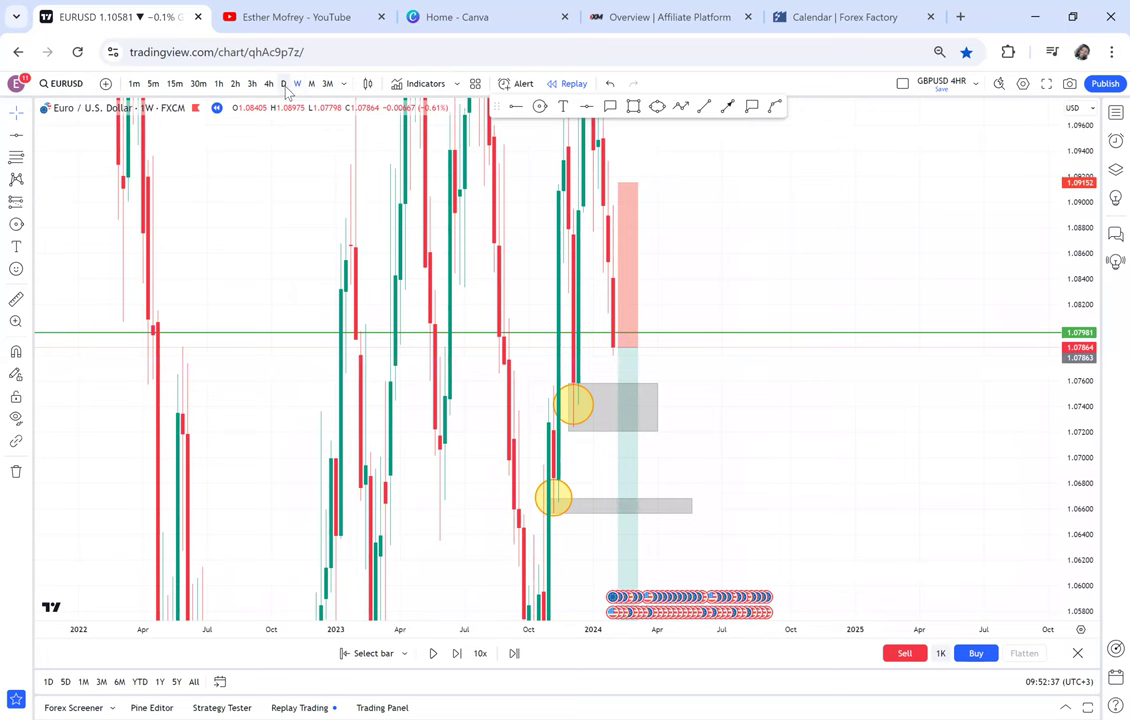
left_click(286, 88)
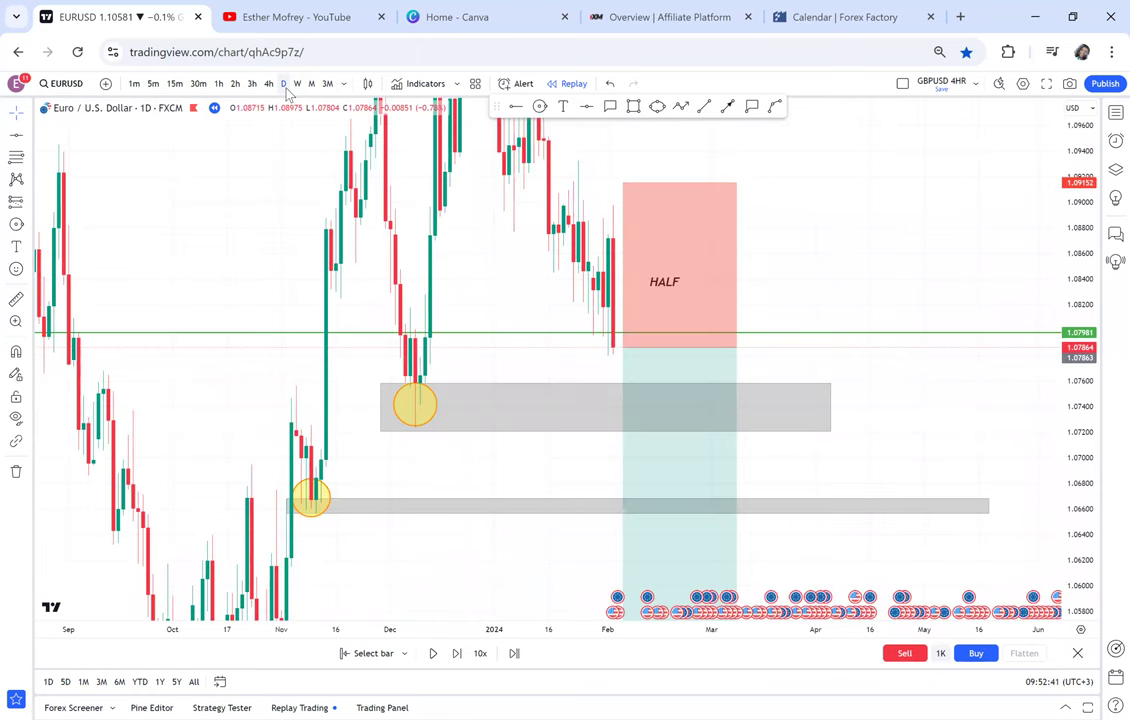
Step: On the 4-hour chart, place two horizontal rays just above the November low, at about 1.06956 and 1.06925
left_click(270, 86)
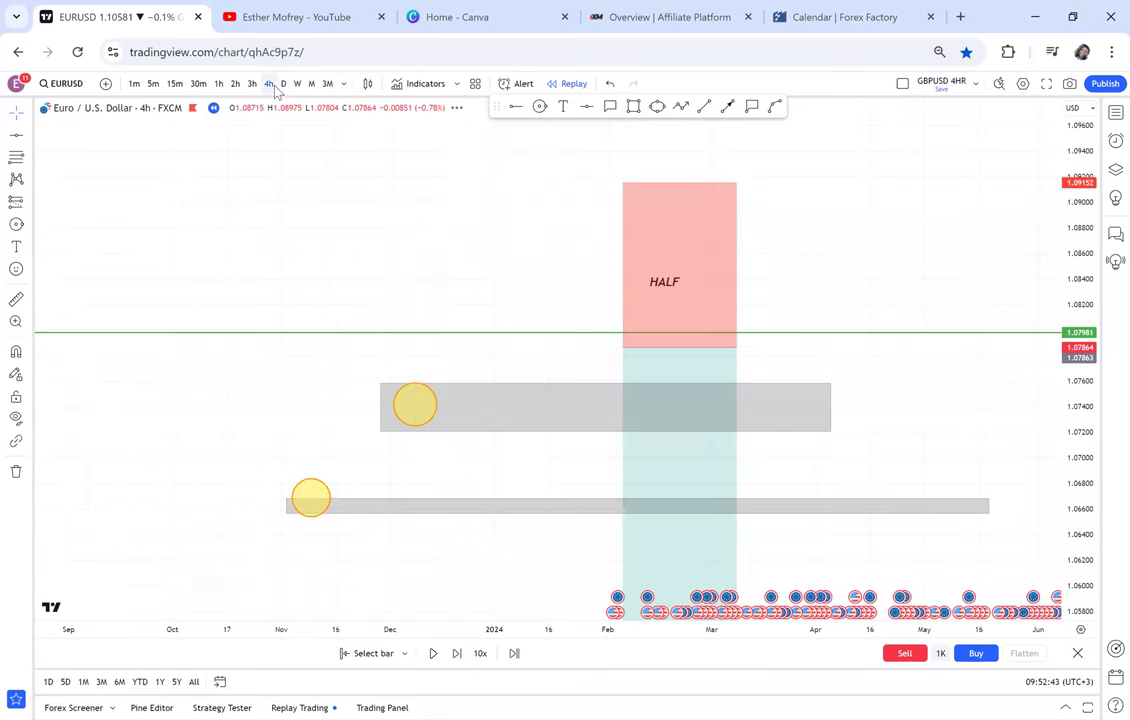
scroll(683, 353, "down", 6)
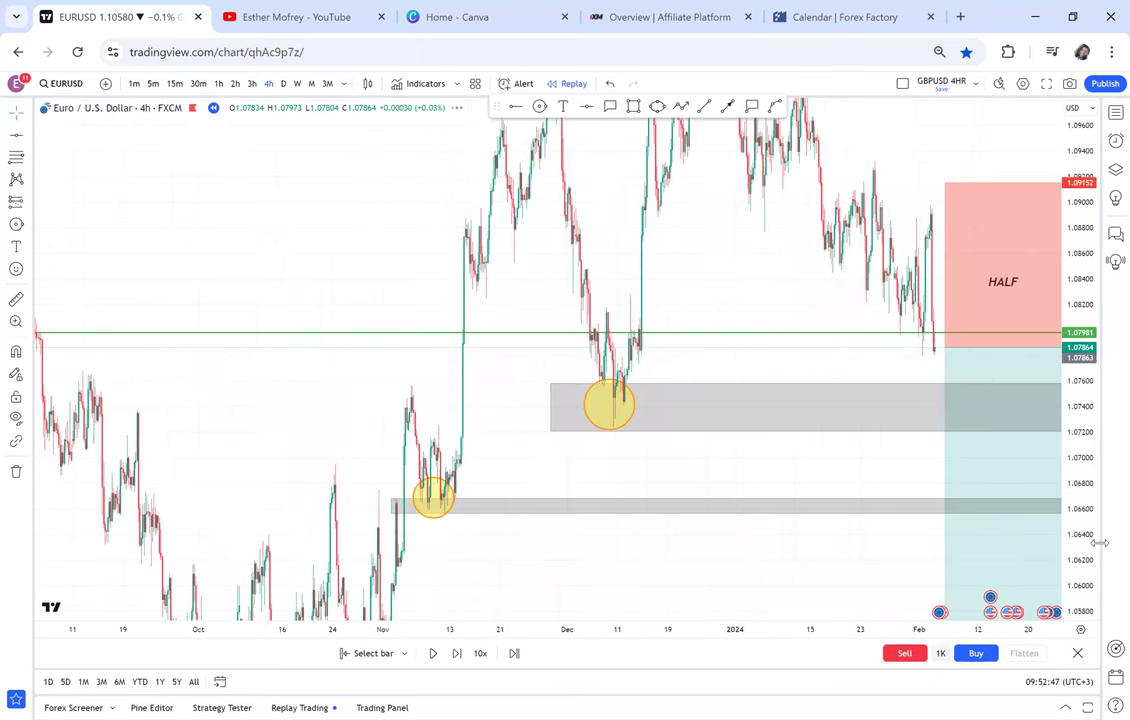
left_click_drag(1037, 393, 1037, 403)
scroll(552, 585, "up", 3)
left_click_drag(554, 567, 657, 299)
scroll(558, 346, "up", 4)
left_click_drag(414, 369, 984, 300)
scroll(895, 297, "up", 2)
left_click_drag(638, 318, 637, 320)
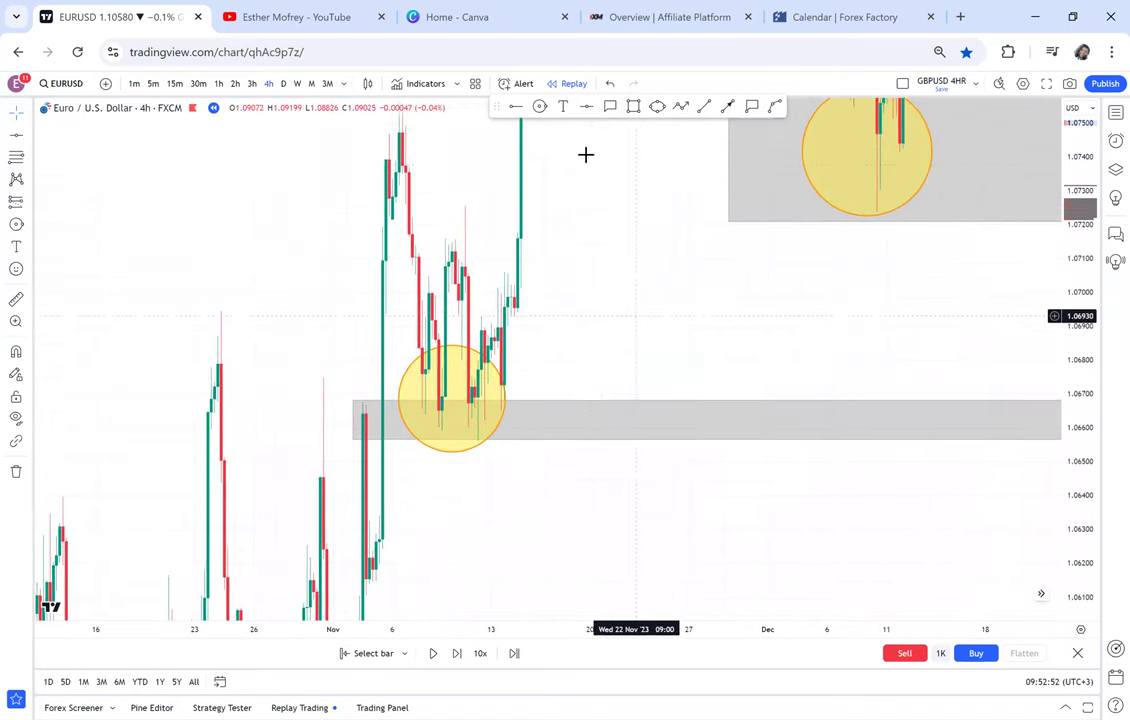
left_click(472, 309)
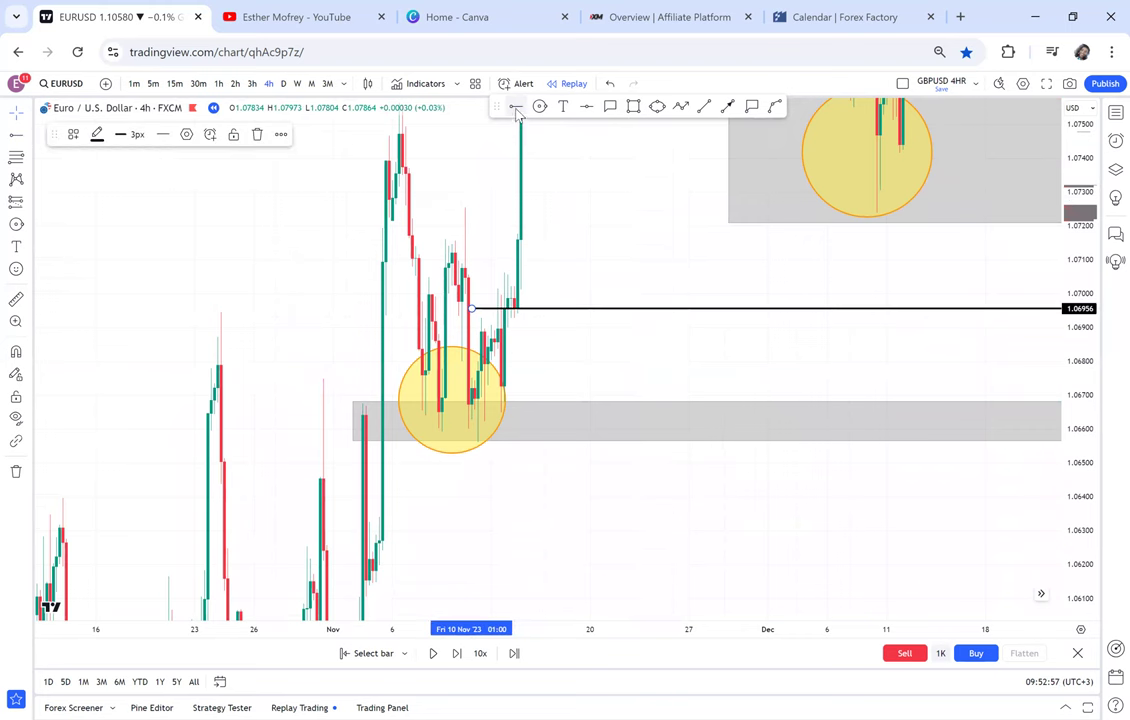
left_click(462, 319)
Step: Fill the gap between the two rays with a grey rectangle and extend it to 20 May 2024 on the daily chart
left_click(633, 107)
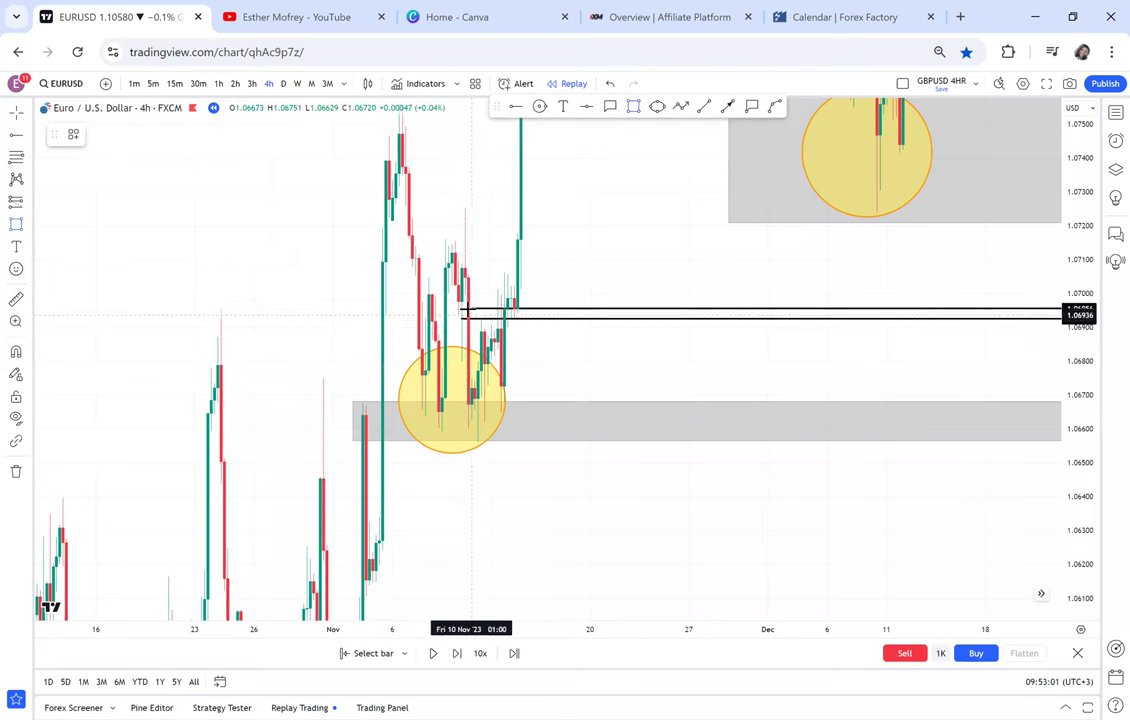
mouse_move(467, 310)
left_mouse_down()
mouse_move(1039, 282)
mouse_move(1024, 315)
mouse_move(285, 451)
mouse_move(297, 413)
mouse_move(1021, 413)
left_mouse_up()
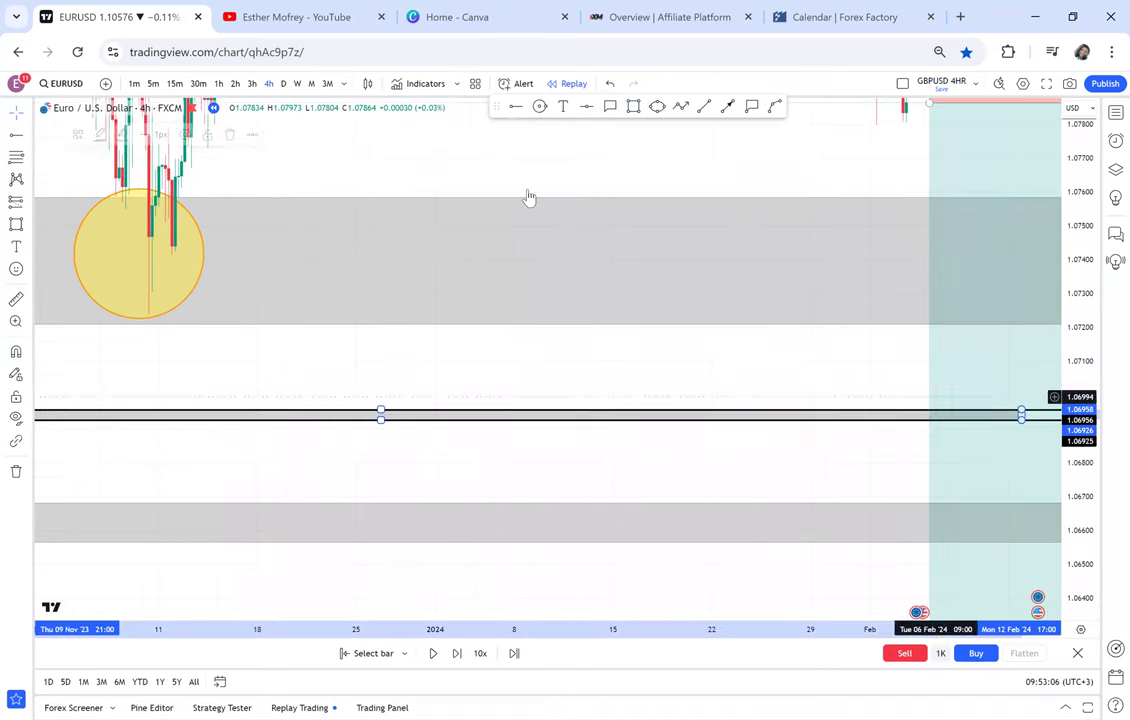
left_click(285, 84)
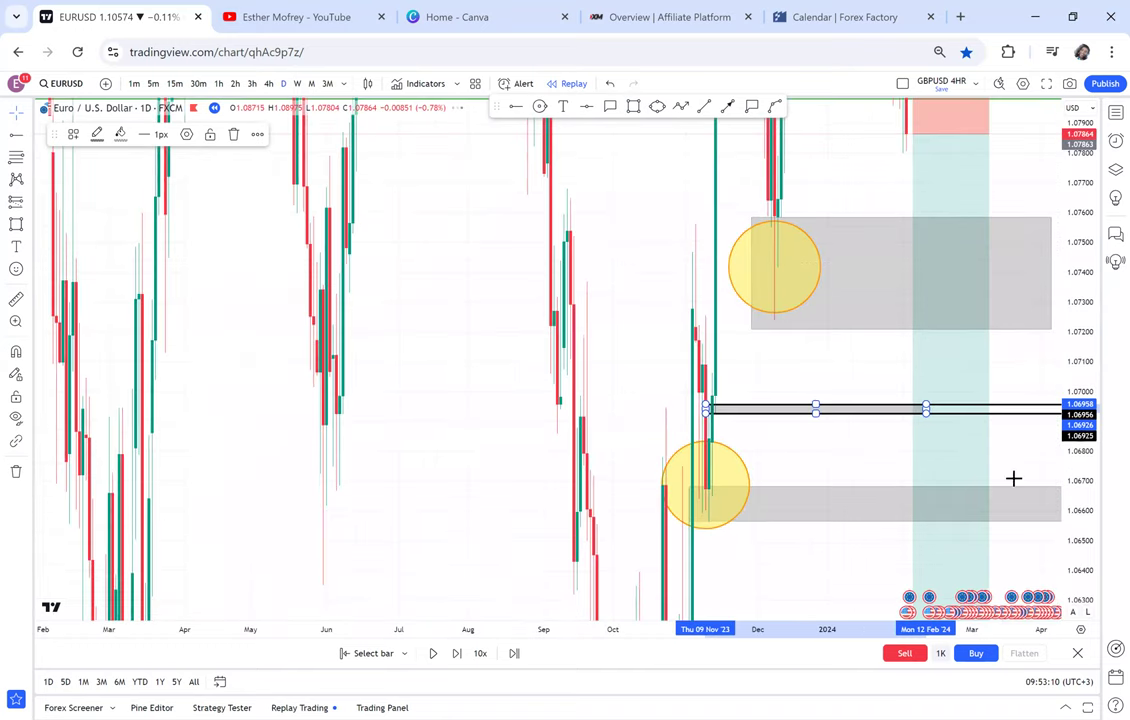
left_click_drag(552, 336, 783, 339)
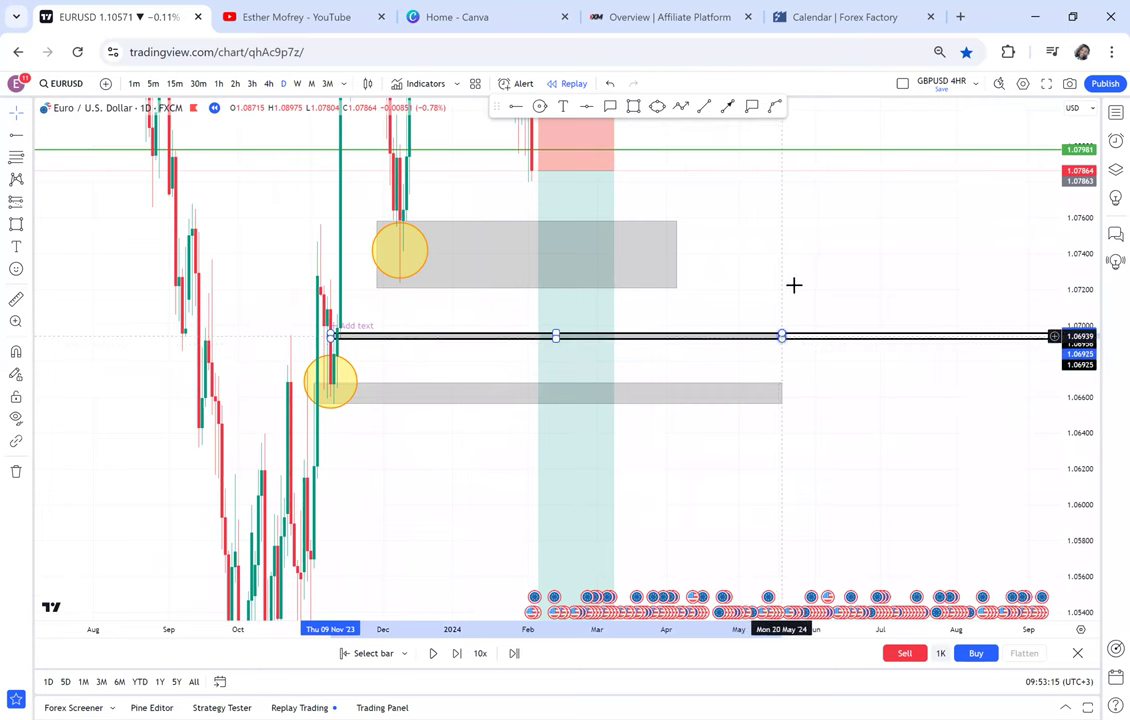
Step: Circle the candles where the narrow zone between the two rays begins, centred at about 1.06956
left_click(792, 285)
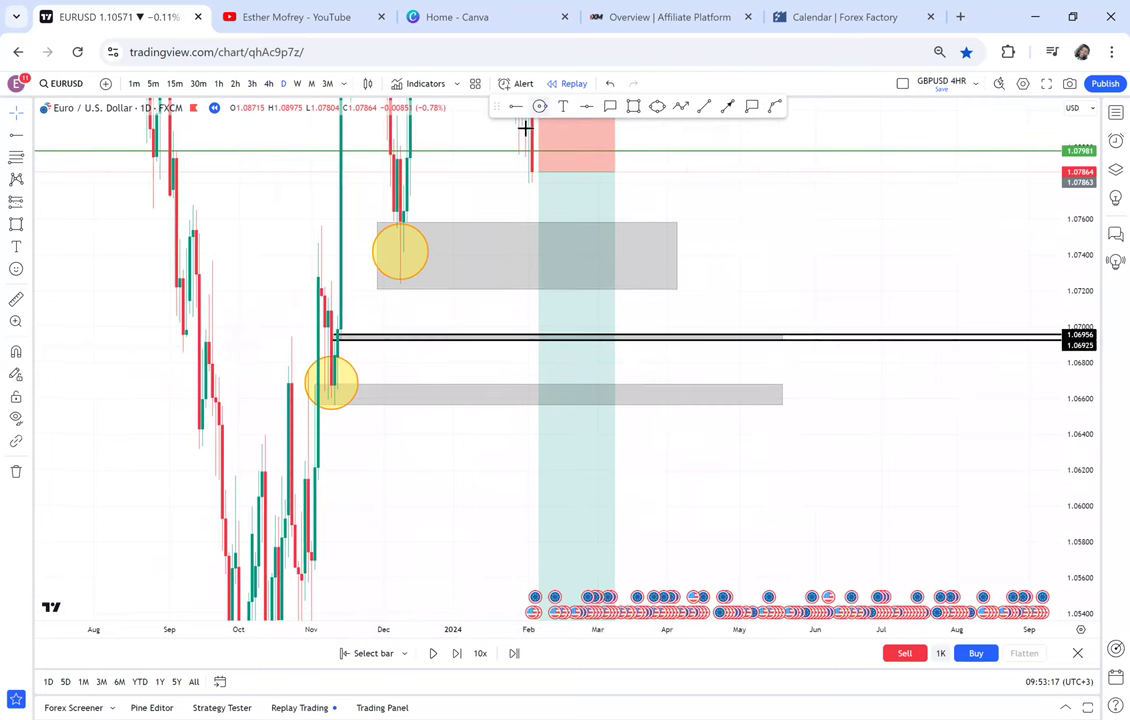
left_click(338, 334)
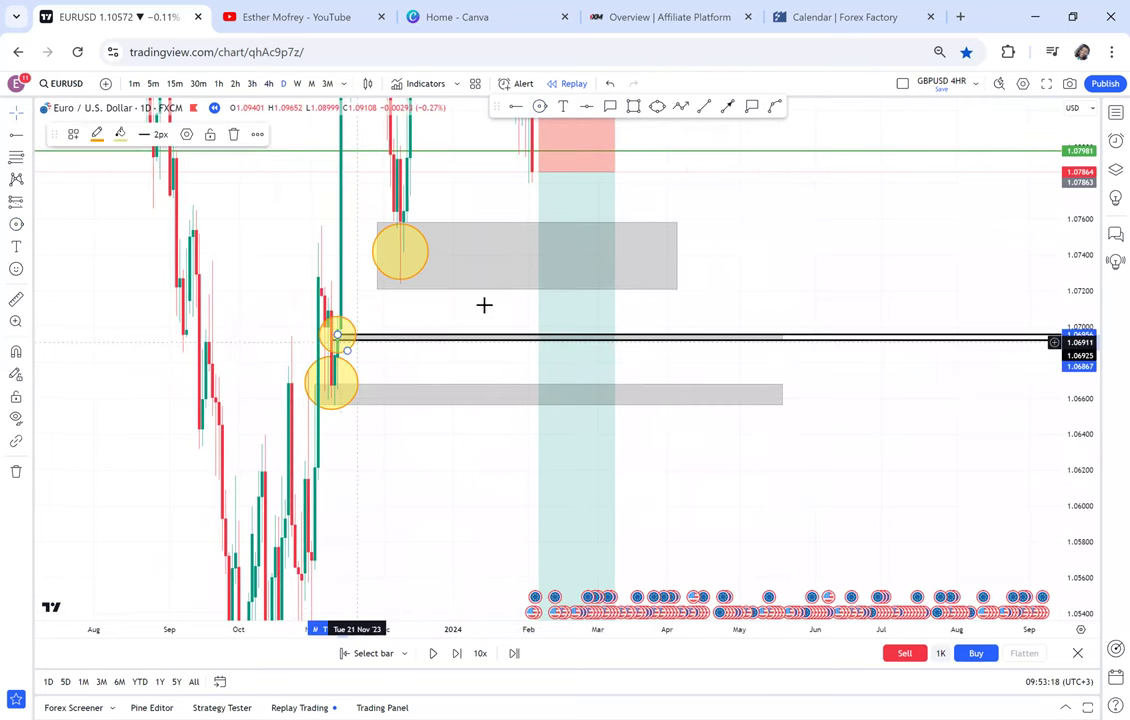
Step: Play the EURUSD daily replay forward from early February to about 19 March 2024, past the short trade below the half line
left_click(484, 305)
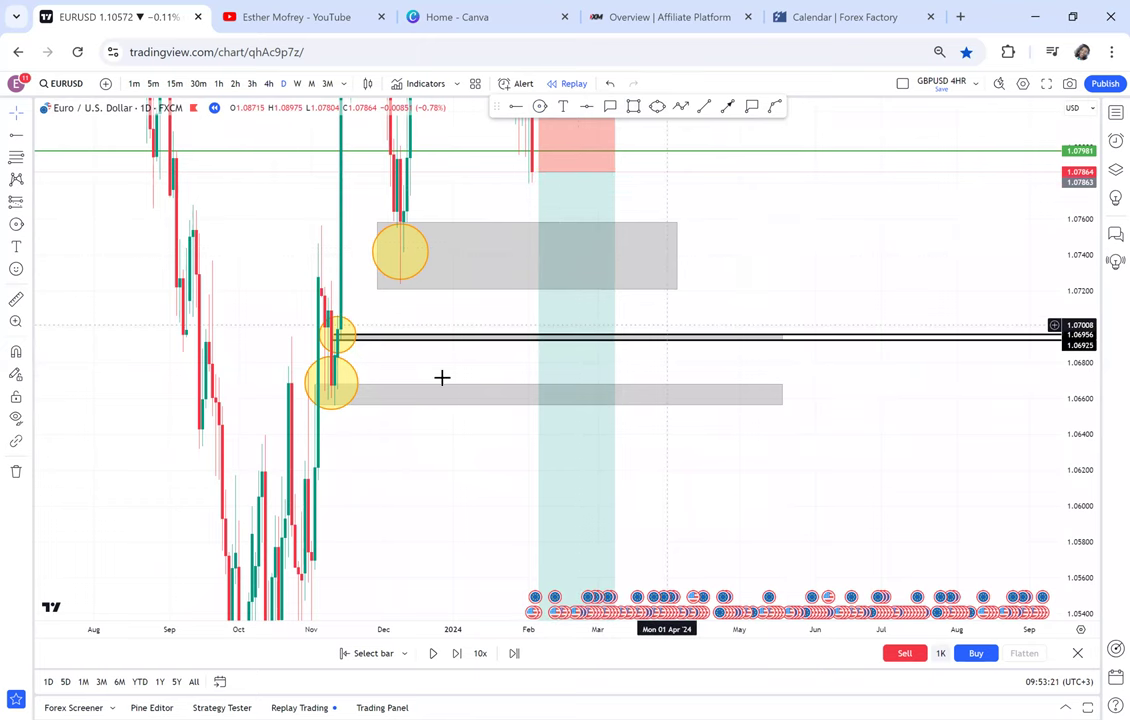
left_click_drag(1076, 430, 1077, 481)
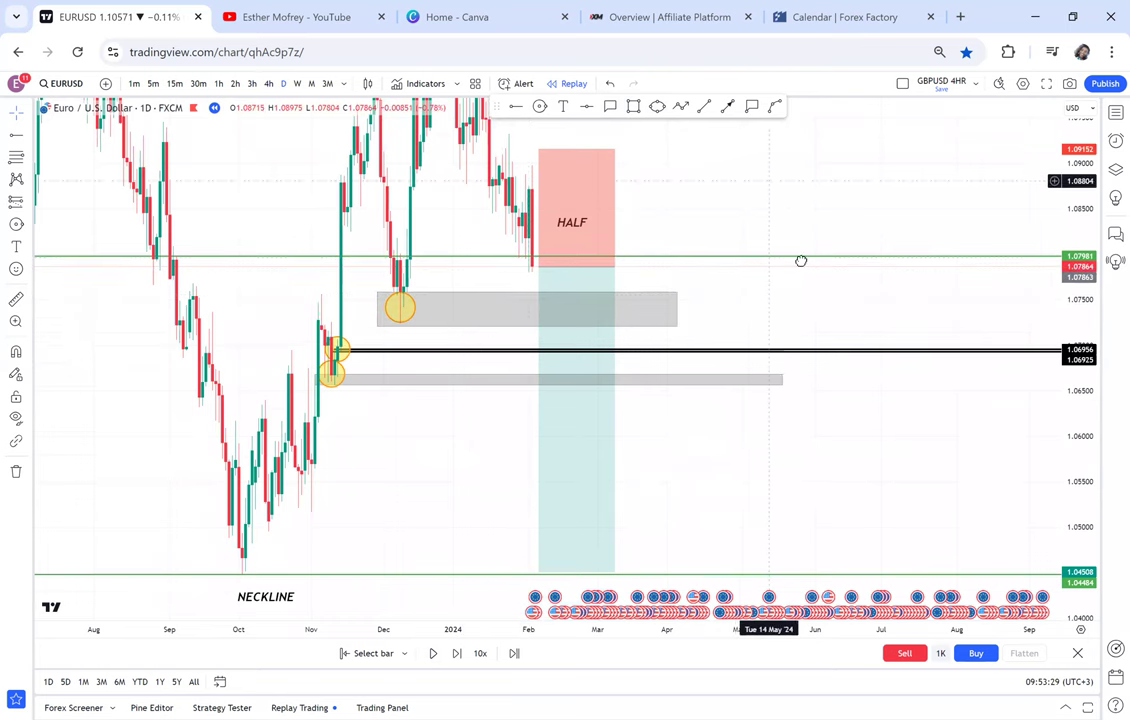
left_click_drag(769, 181, 801, 260)
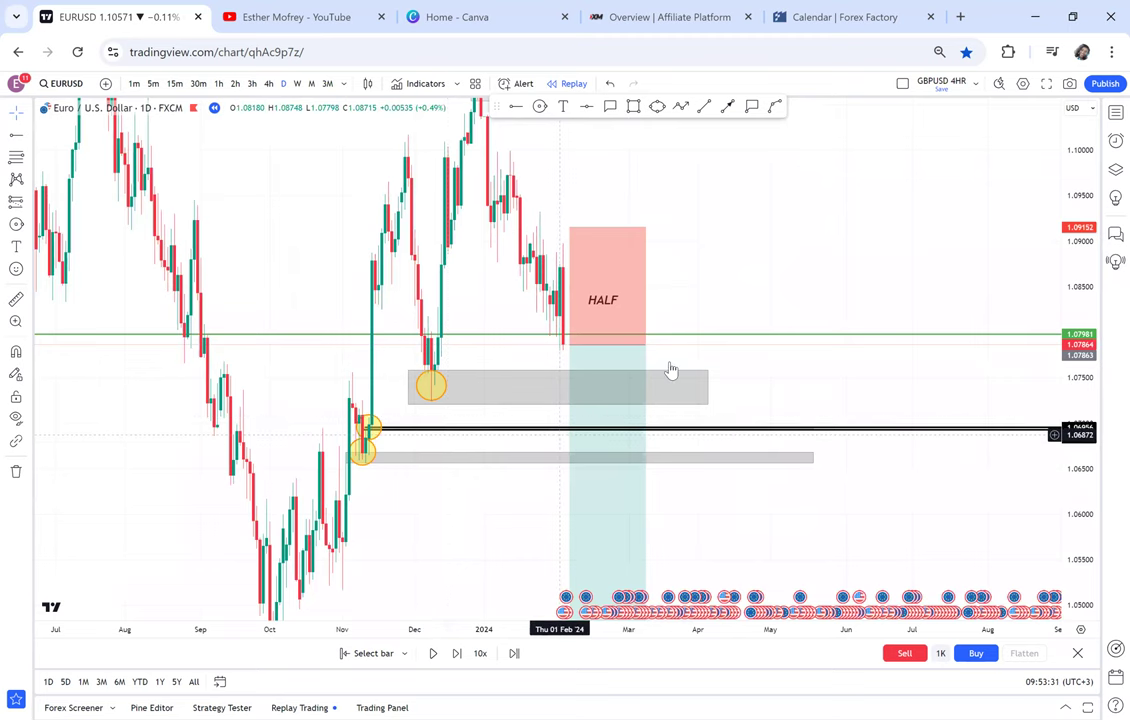
left_click(1110, 115)
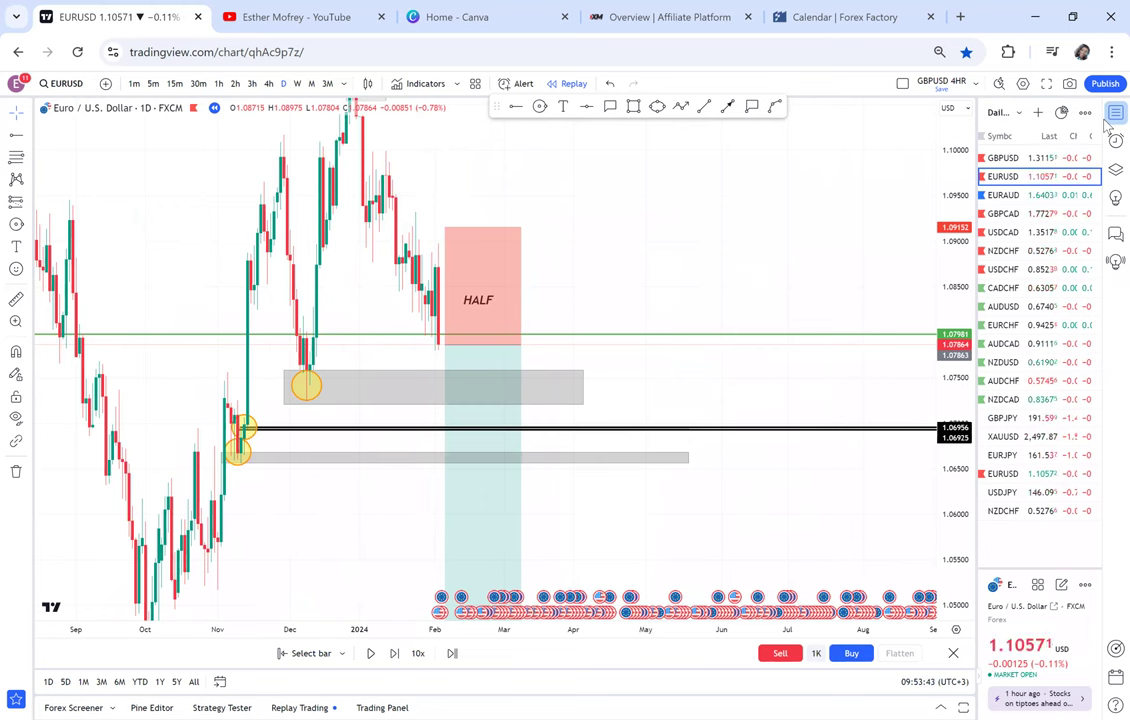
left_click(1106, 122)
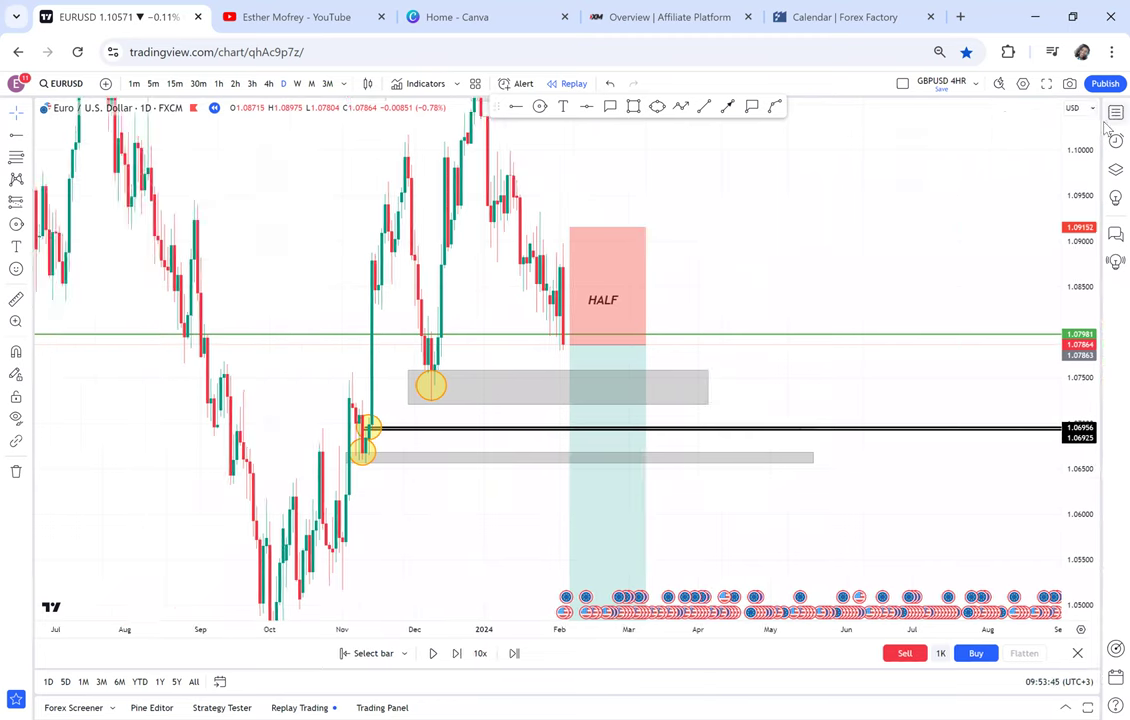
left_click(434, 654)
left_click_drag(689, 258, 747, 252)
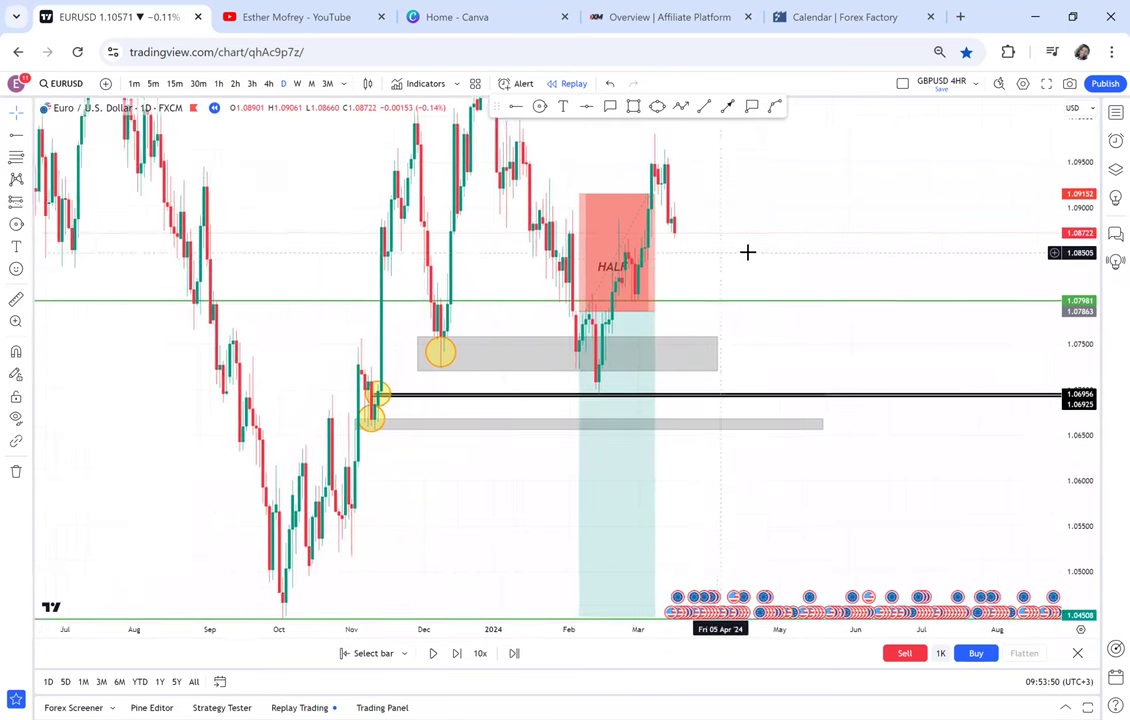
Step: Examine how price moved through the short trade and the marked support zones in relation to the neckline target
scroll(750, 249, "up", 2)
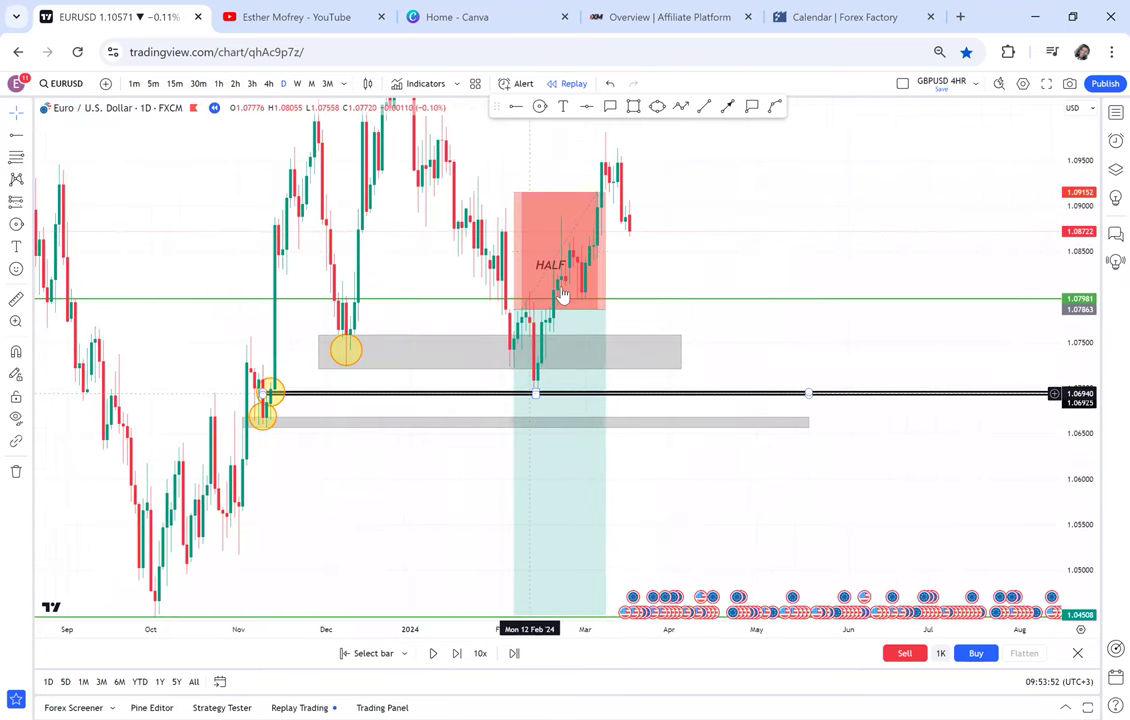
scroll(619, 222, "up", 1)
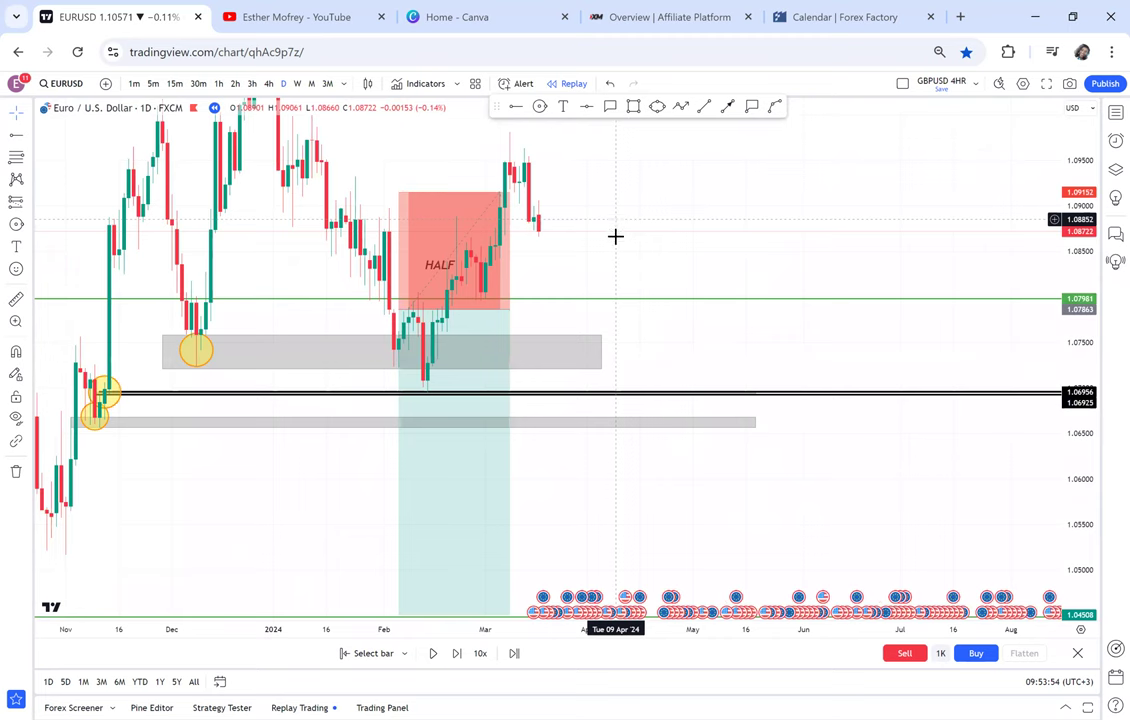
left_click_drag(615, 236, 721, 260)
left_click_drag(701, 510, 820, 335)
scroll(785, 426, "down", 1)
scroll(469, 511, "down", 1)
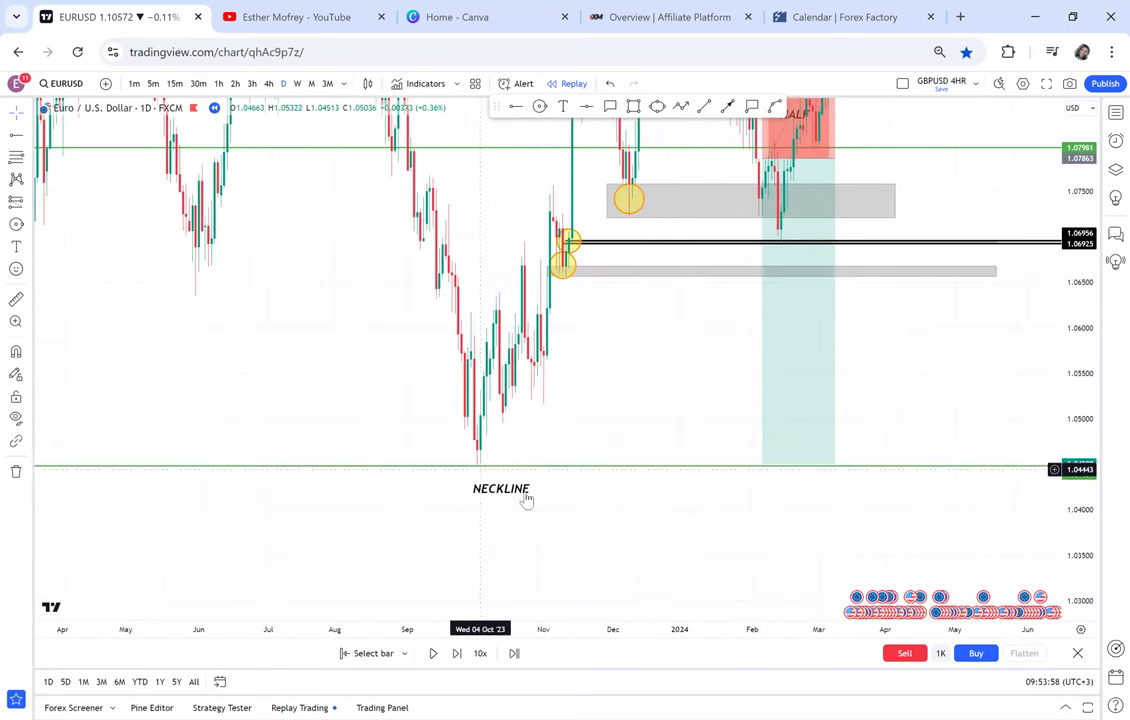
left_click_drag(558, 466, 466, 522)
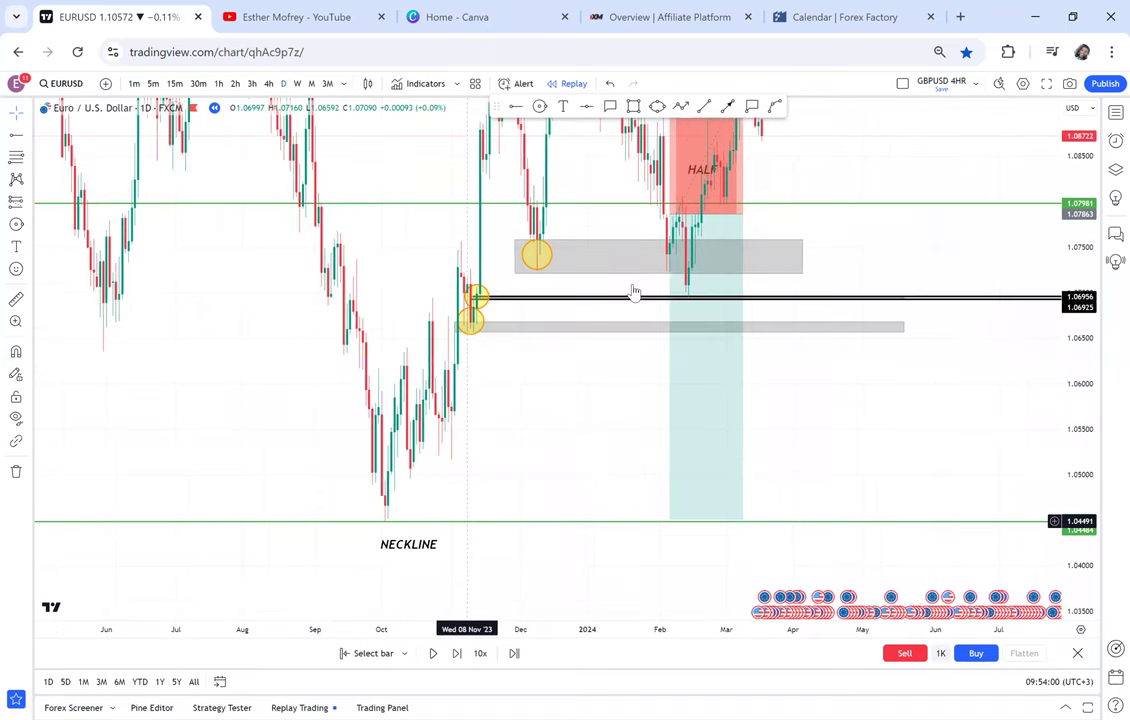
left_click_drag(633, 291, 551, 333)
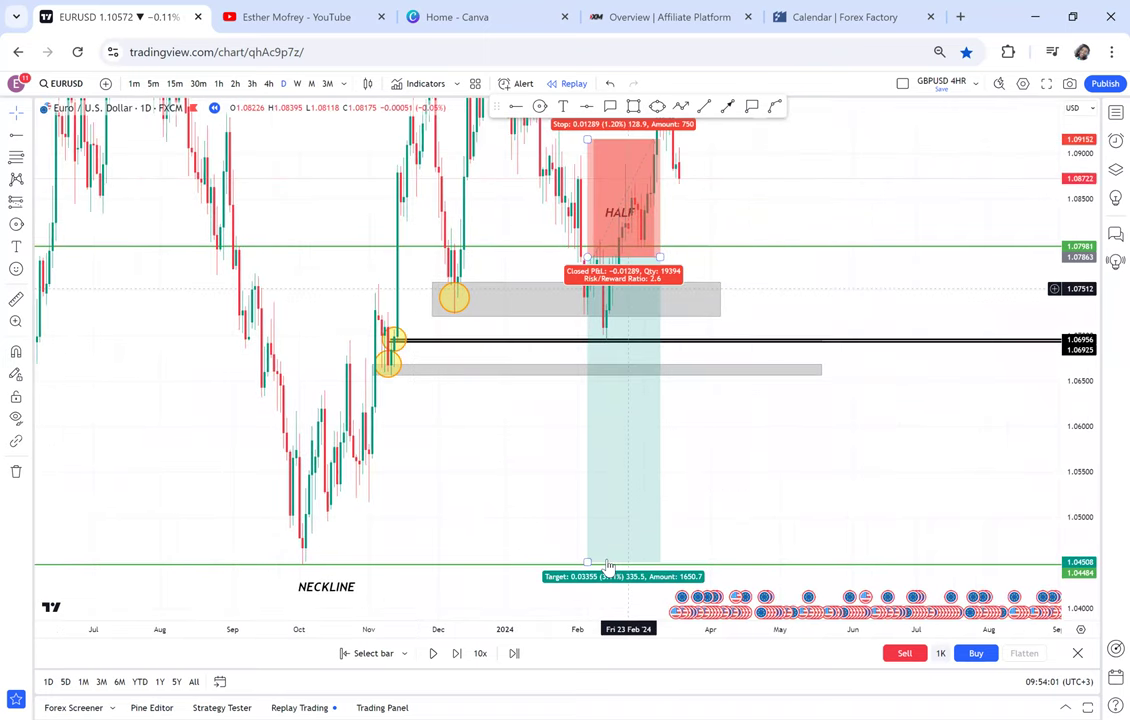
left_click(603, 369)
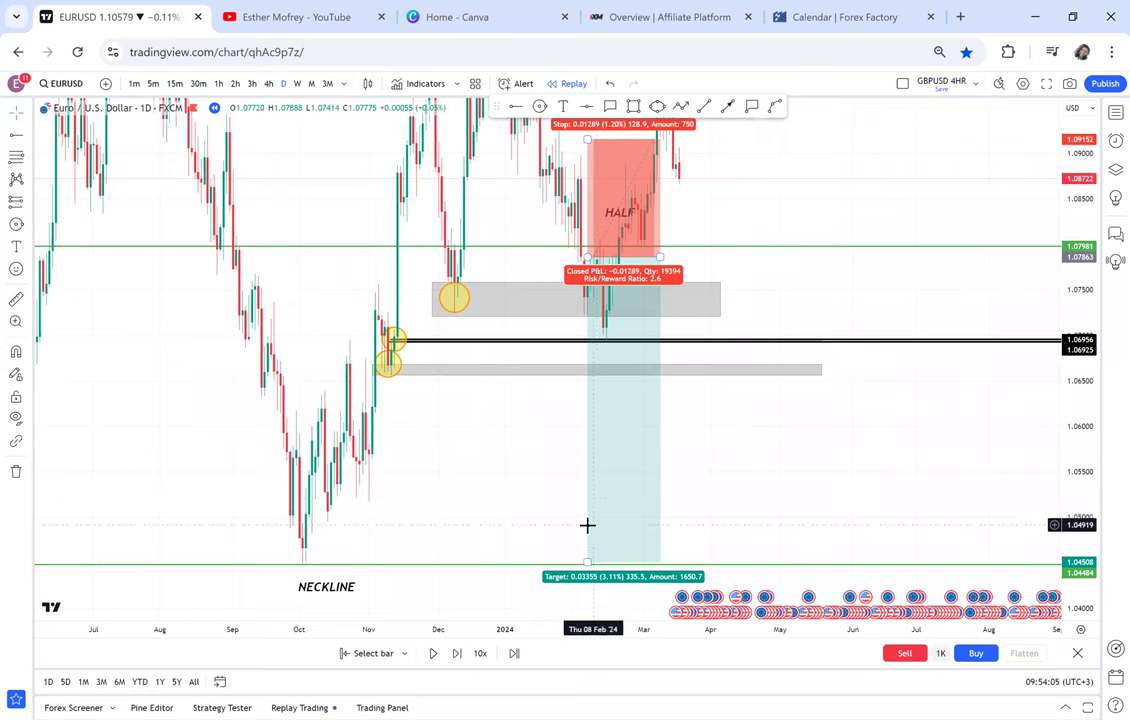
scroll(643, 333, "up", 1)
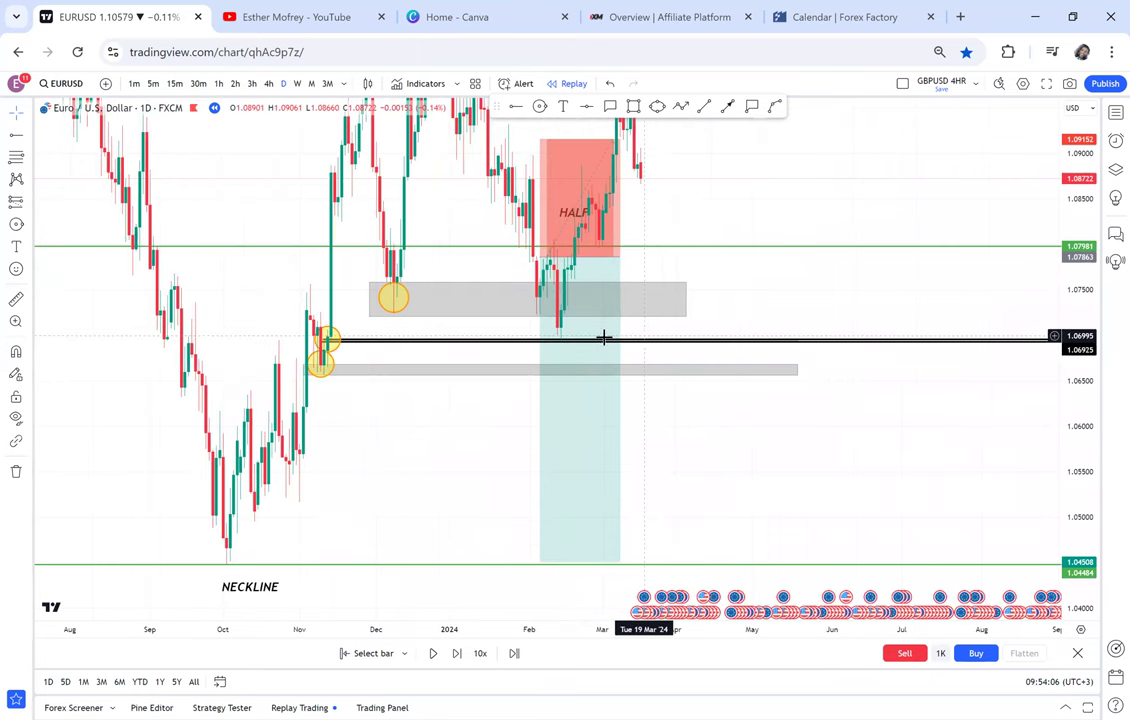
scroll(603, 338, "up", 1)
Step: On the 4-hour chart, place a horizontal ray at about 1.07262 inside the upper grey zone, starting on 9 February 2024
left_click(268, 84)
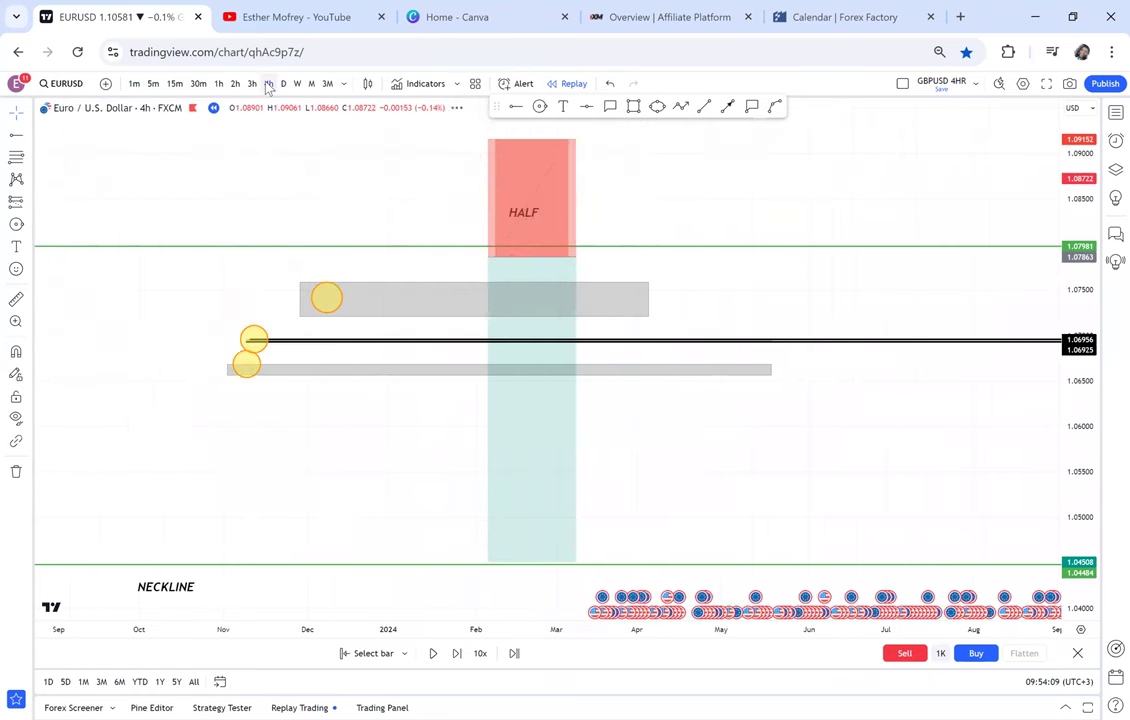
scroll(552, 291, "down", 5)
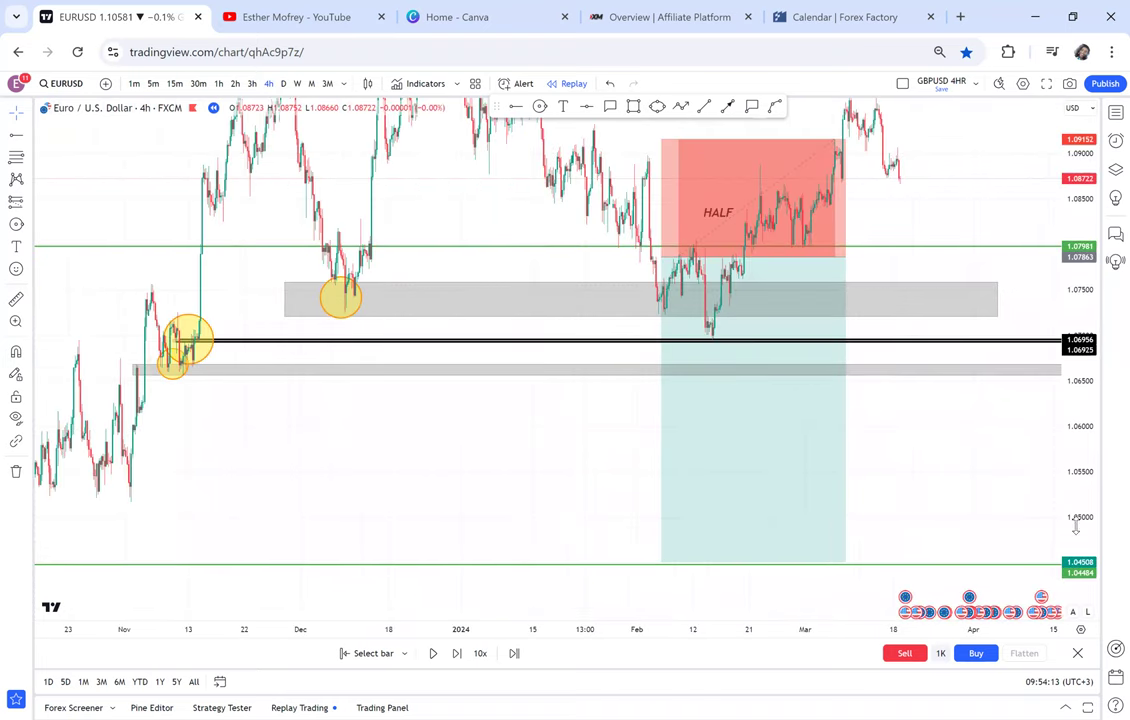
scroll(290, 230, "up", 3)
left_click_drag(316, 237, 641, 361)
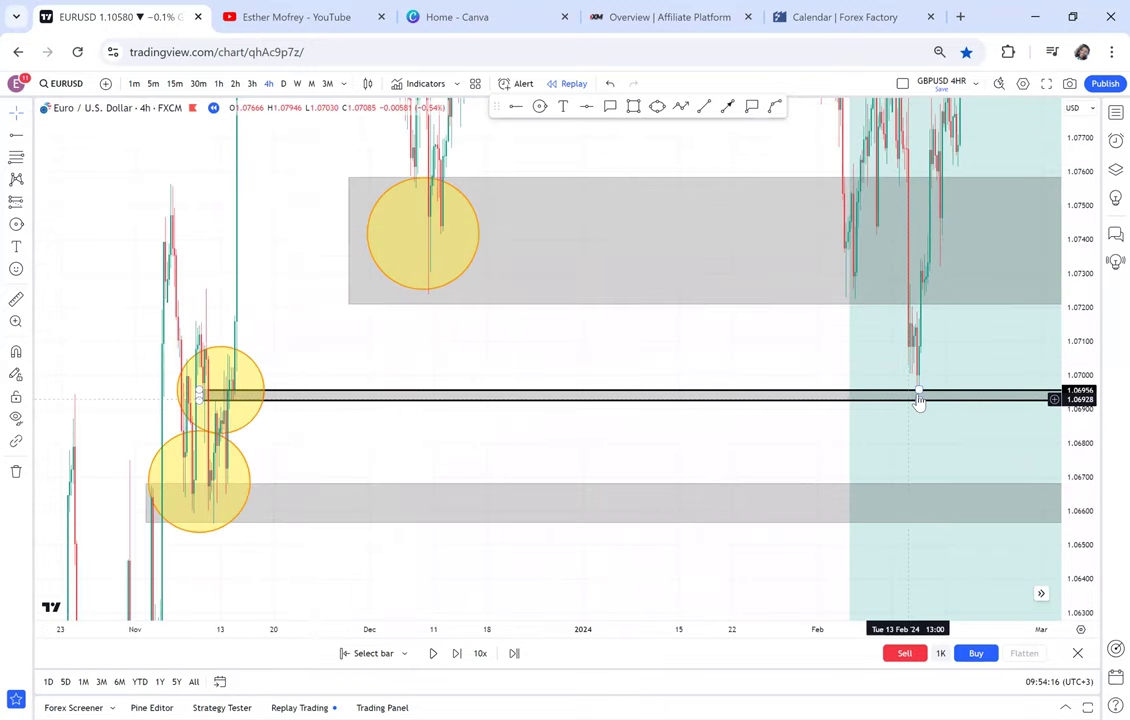
scroll(918, 398, "up", 3)
scroll(334, 405, "right", 10)
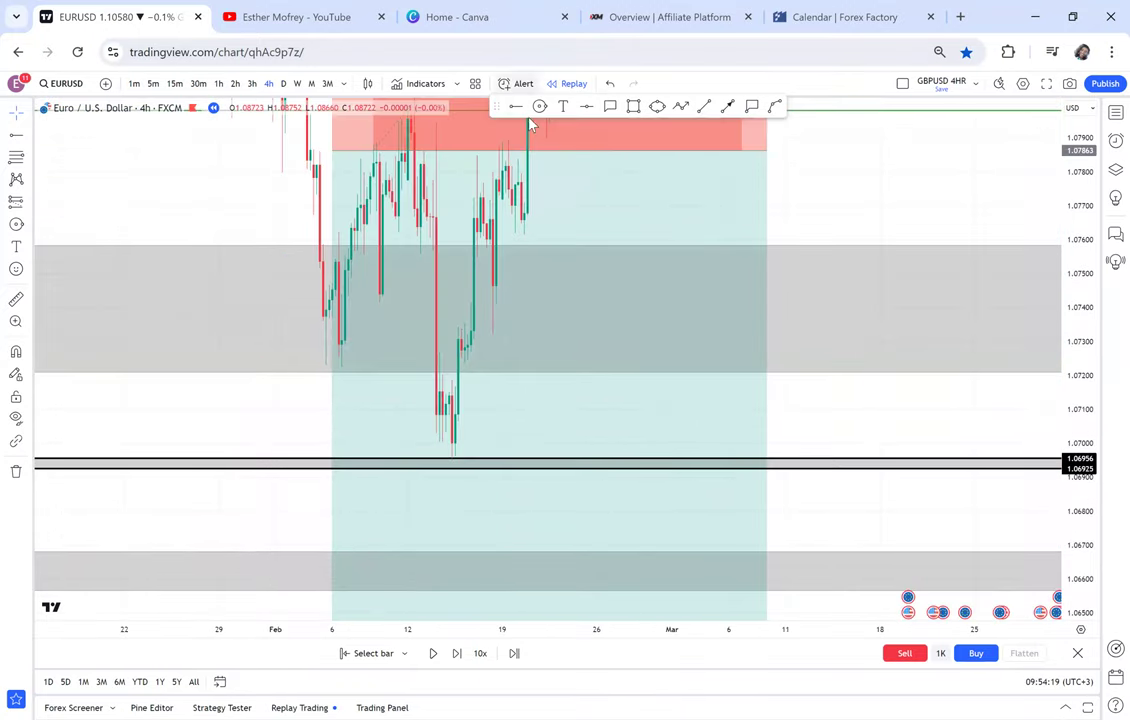
left_click(389, 354)
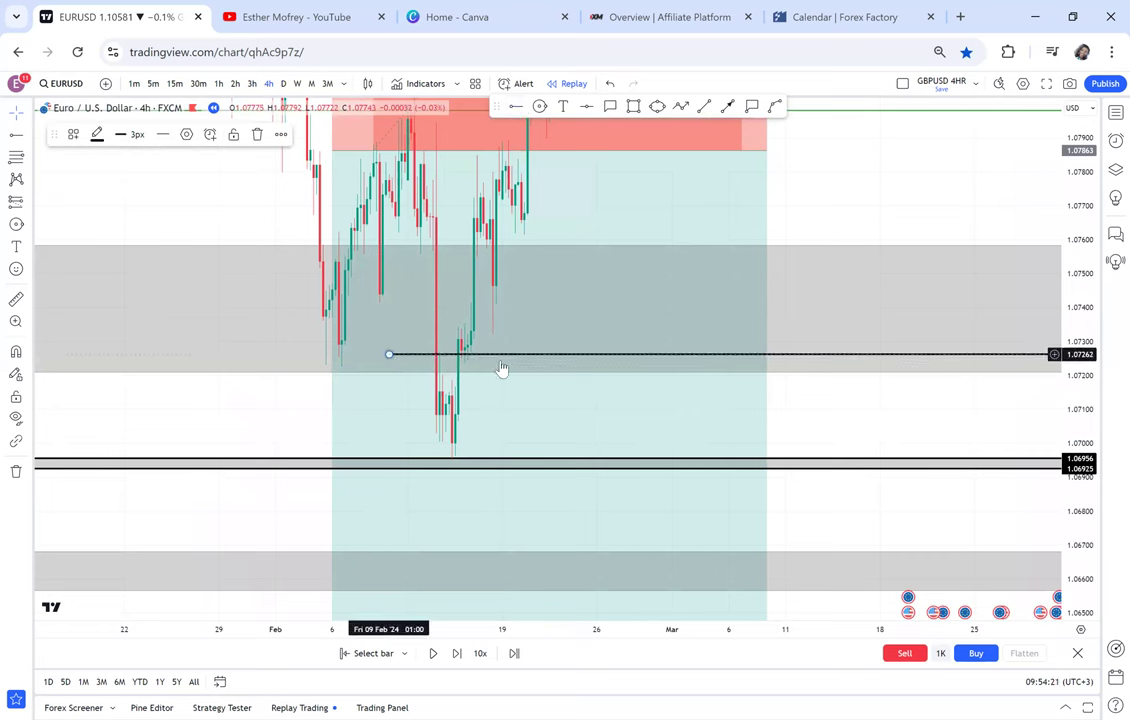
Step: Return to the daily chart and examine the February bounce between the new ray and the narrow support zone
left_click(282, 88)
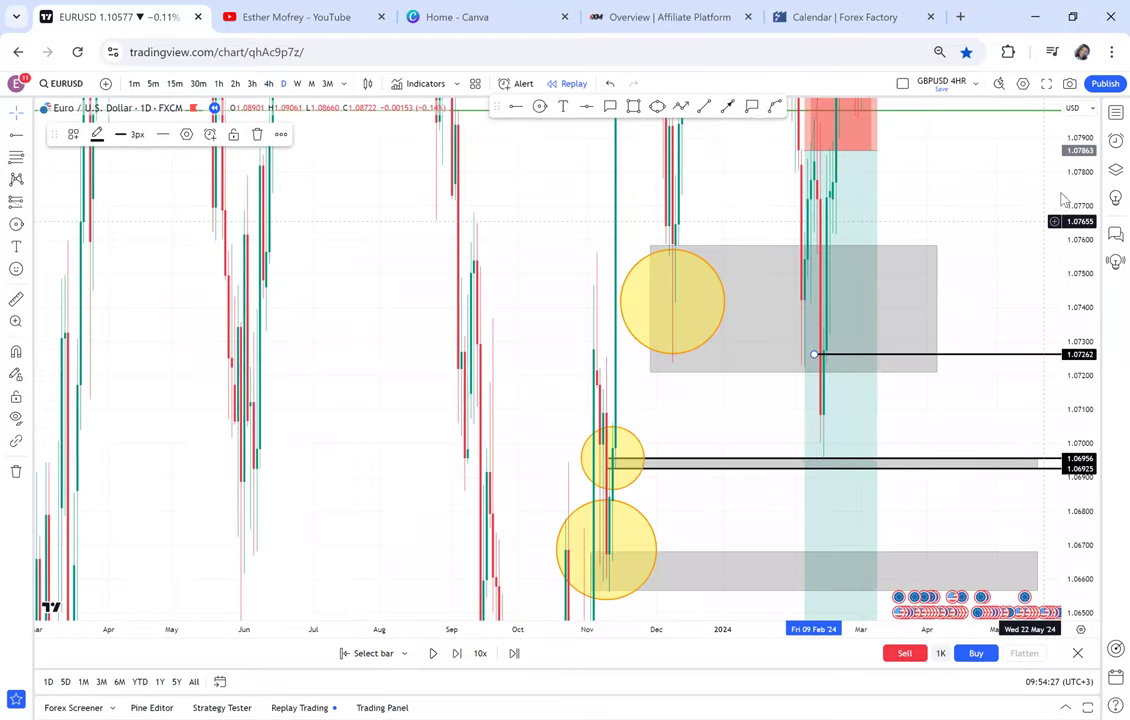
left_click_drag(1072, 259, 1072, 495)
left_click_drag(993, 303, 838, 323)
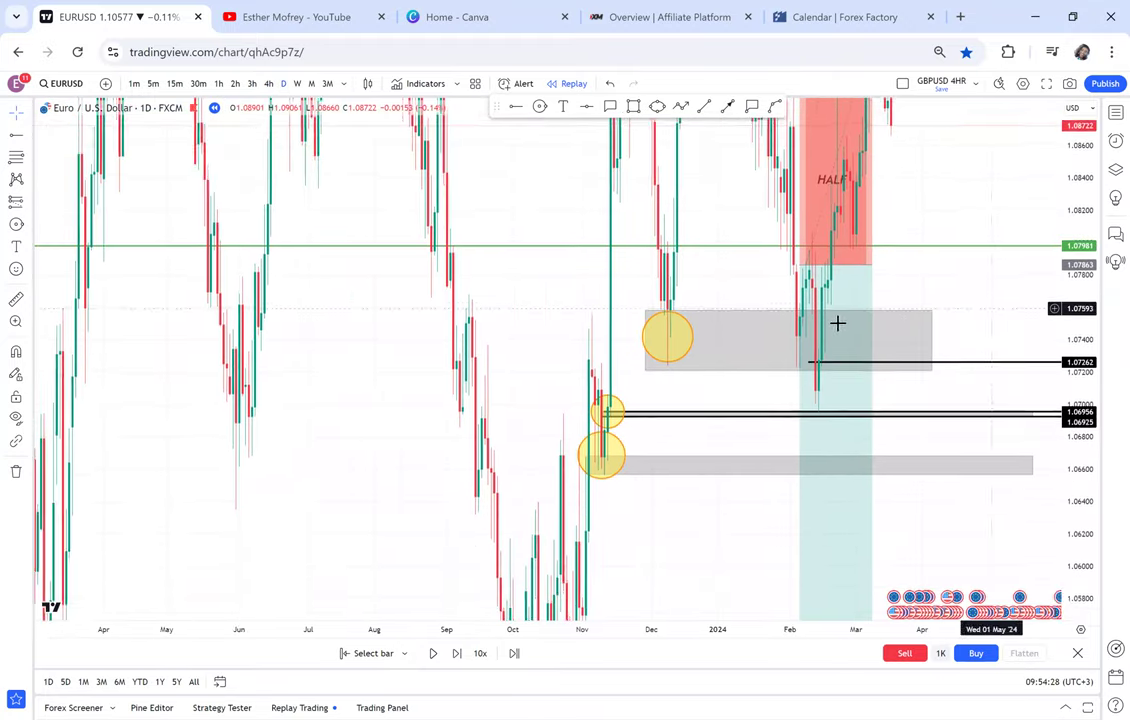
scroll(1020, 250, "right", 4)
left_click_drag(1070, 378, 1068, 381)
left_click_drag(838, 238, 820, 301)
scroll(819, 300, "right", 2)
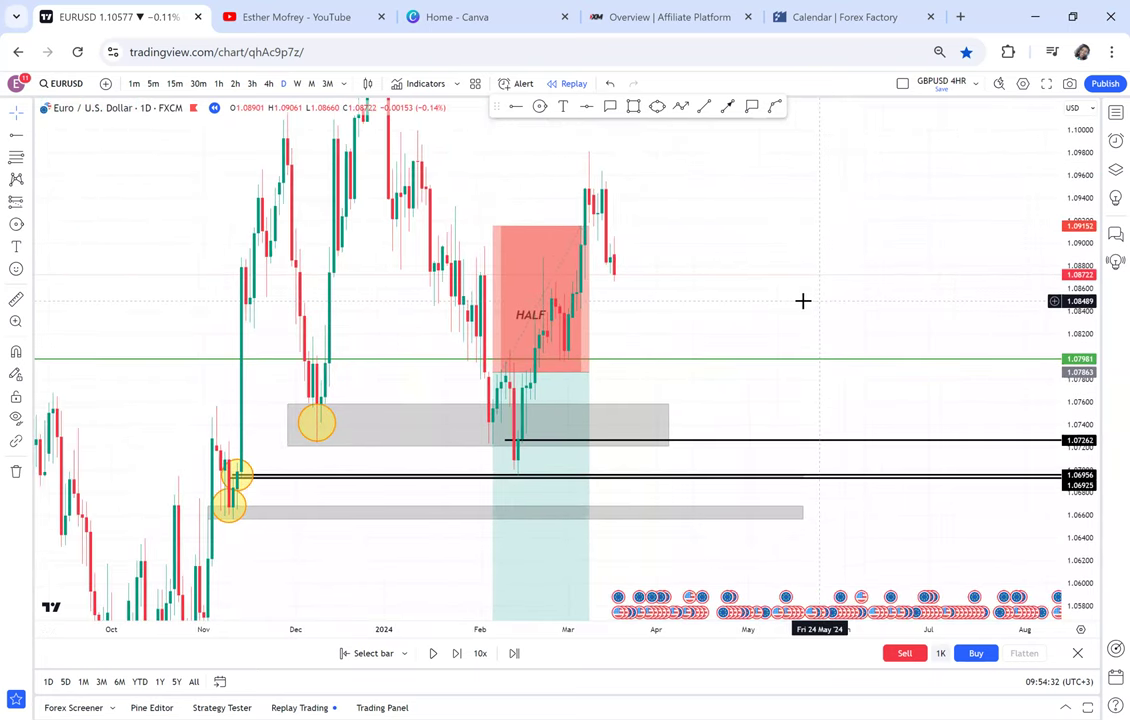
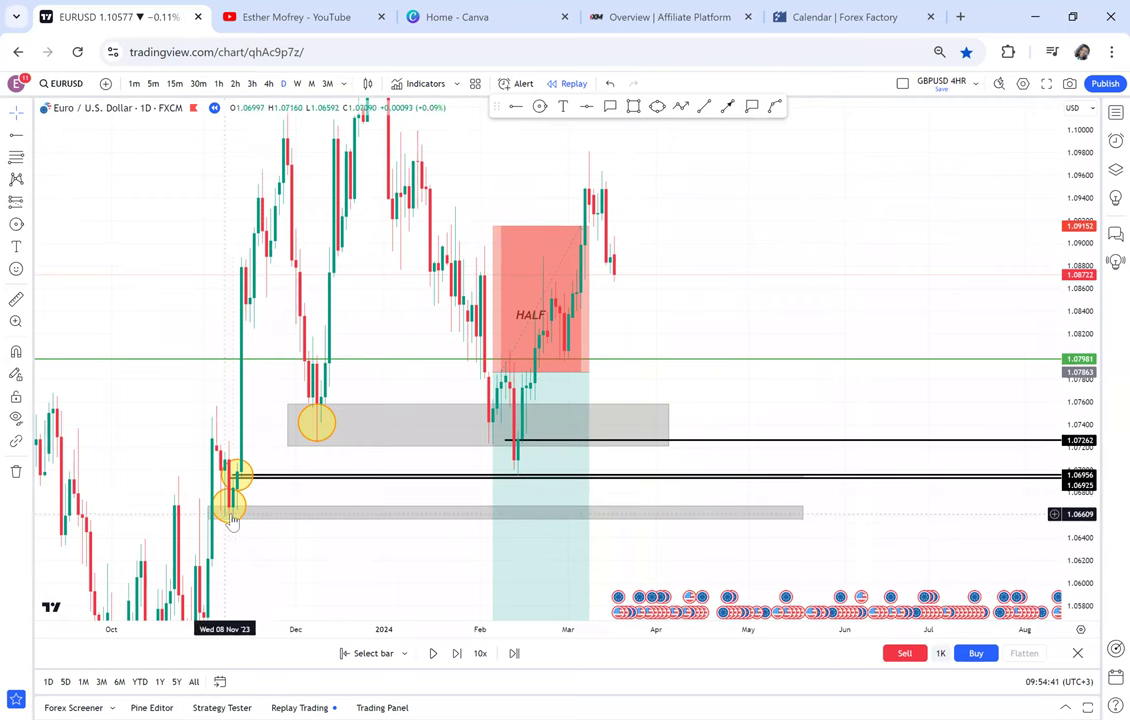
Step: Switch the chart to AUDCHF using the watchlist and hide the list again
left_click(1115, 113)
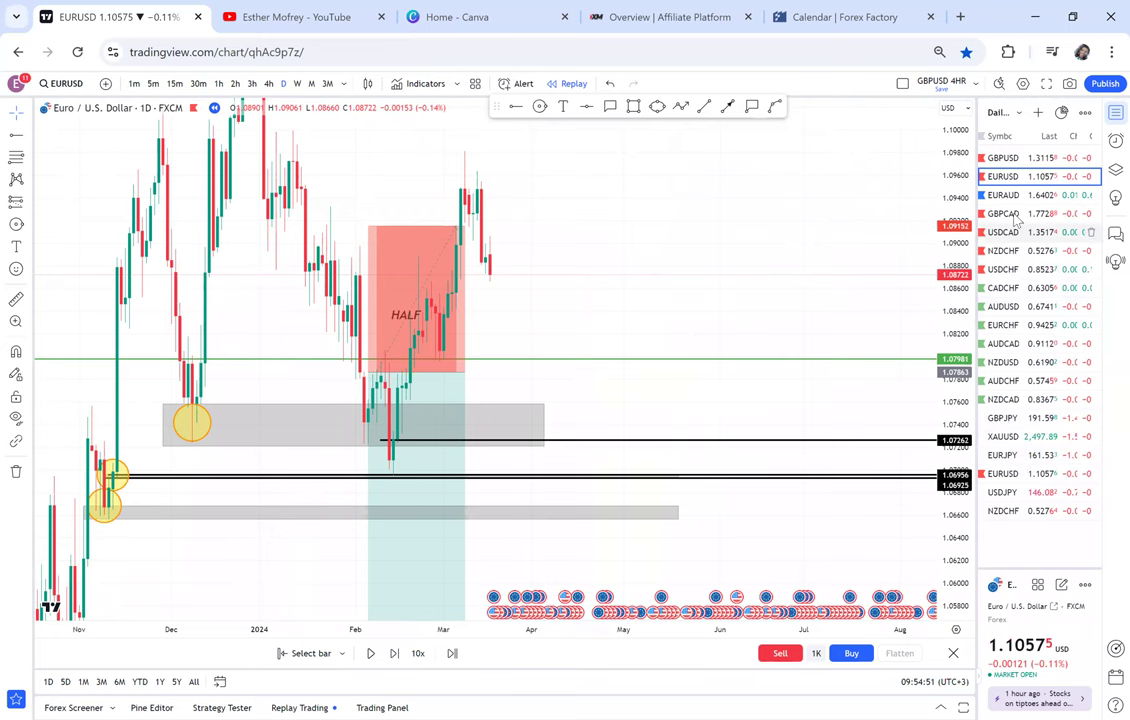
left_click(1012, 384)
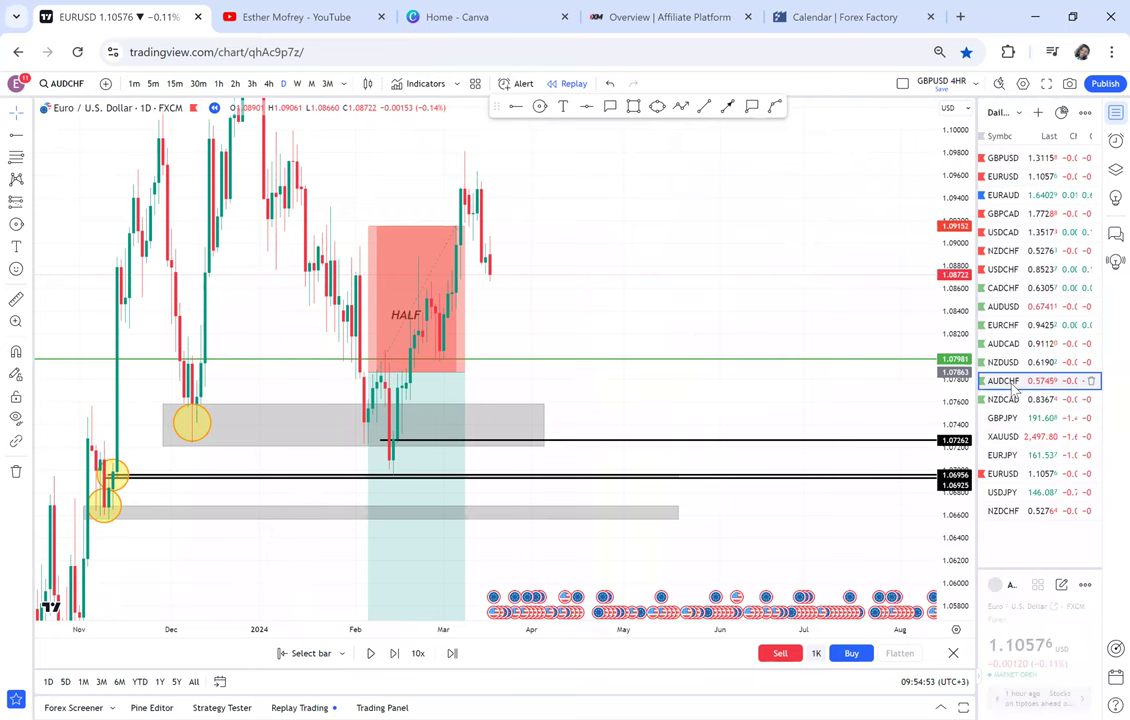
left_click(1115, 115)
Step: Restart the AUDCHF daily replay from 3 October 2023, just after the late-September high
scroll(806, 469, "down", 3)
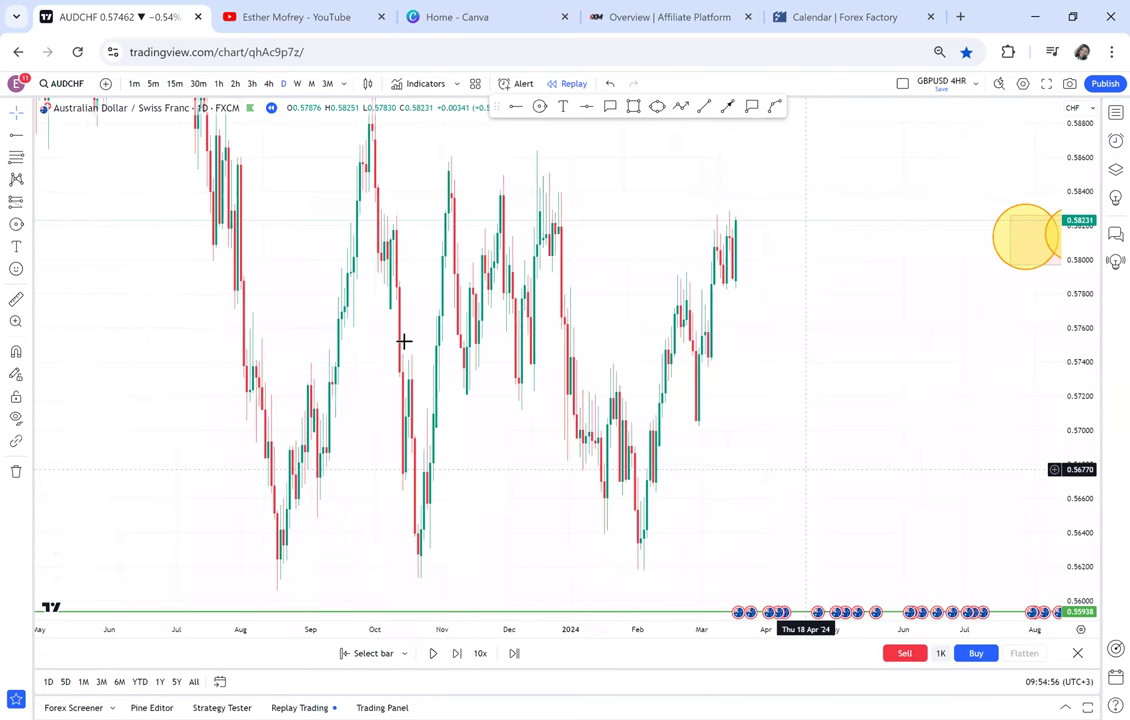
scroll(404, 341, "down", 2)
left_click_drag(1069, 284, 1060, 575)
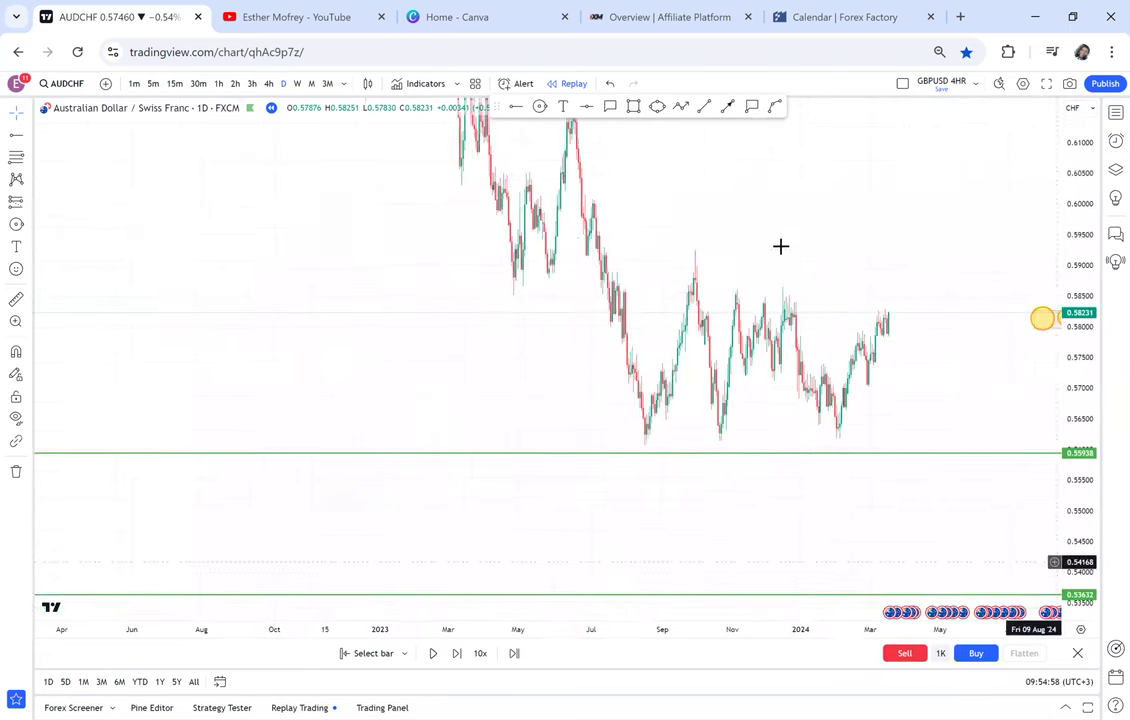
scroll(780, 245, "up", 3)
left_click(372, 653)
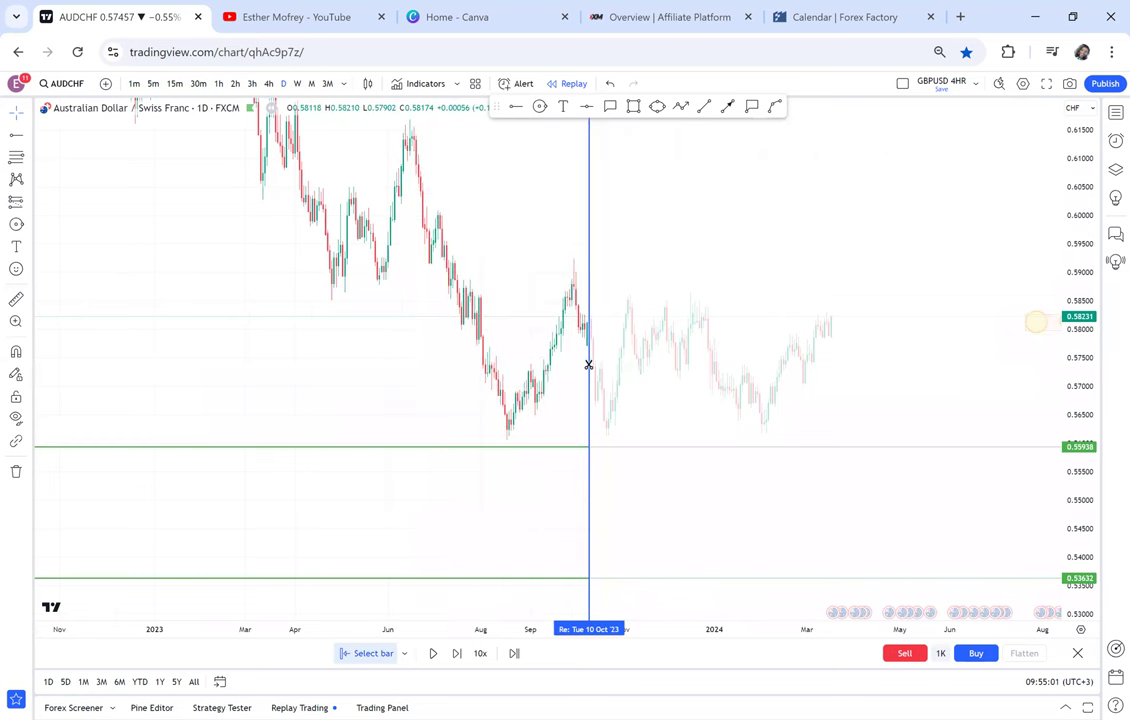
scroll(588, 365, "up", 1)
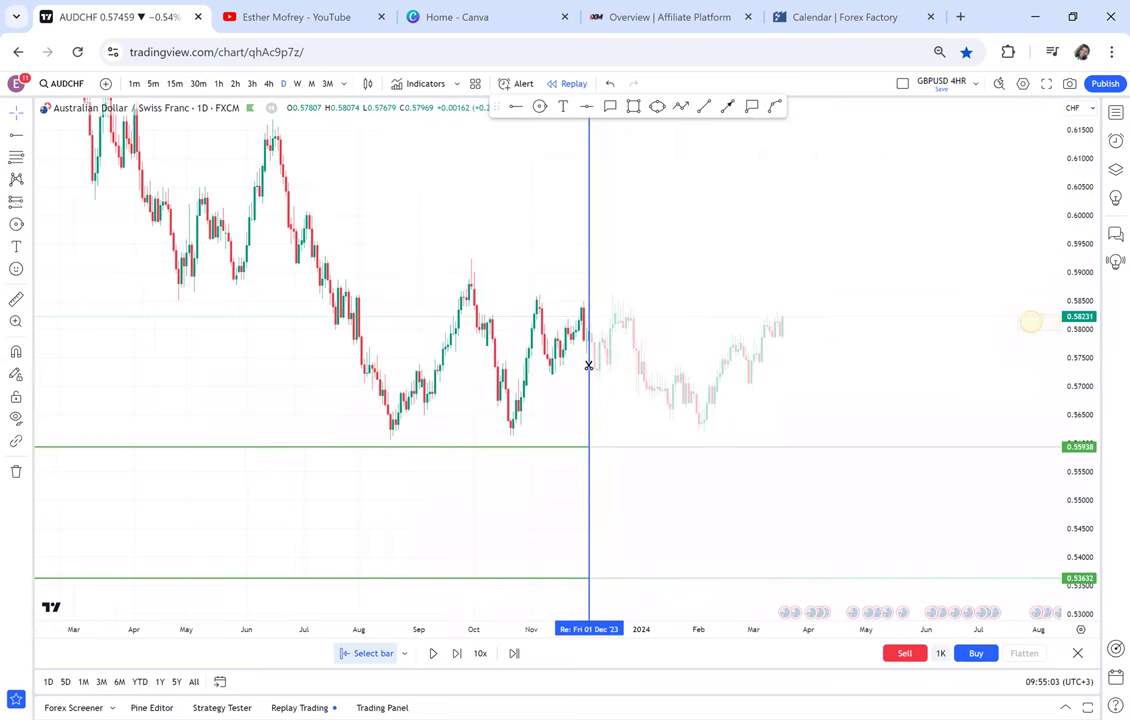
scroll(588, 365, "up", 1)
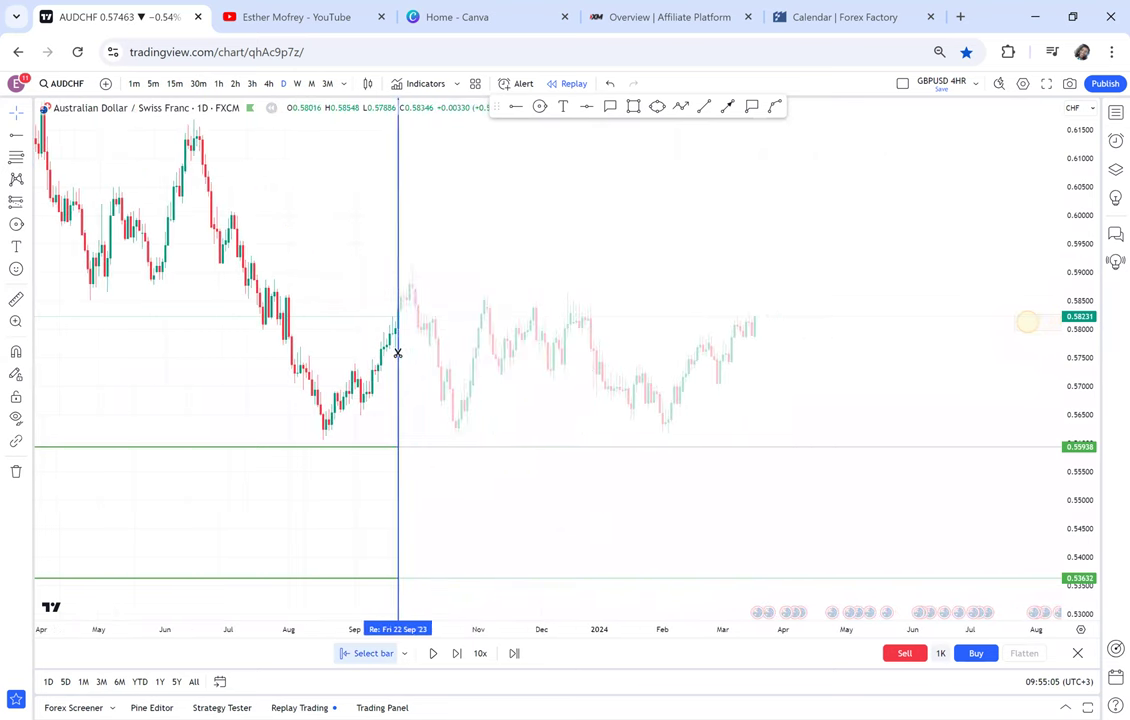
left_click(417, 341)
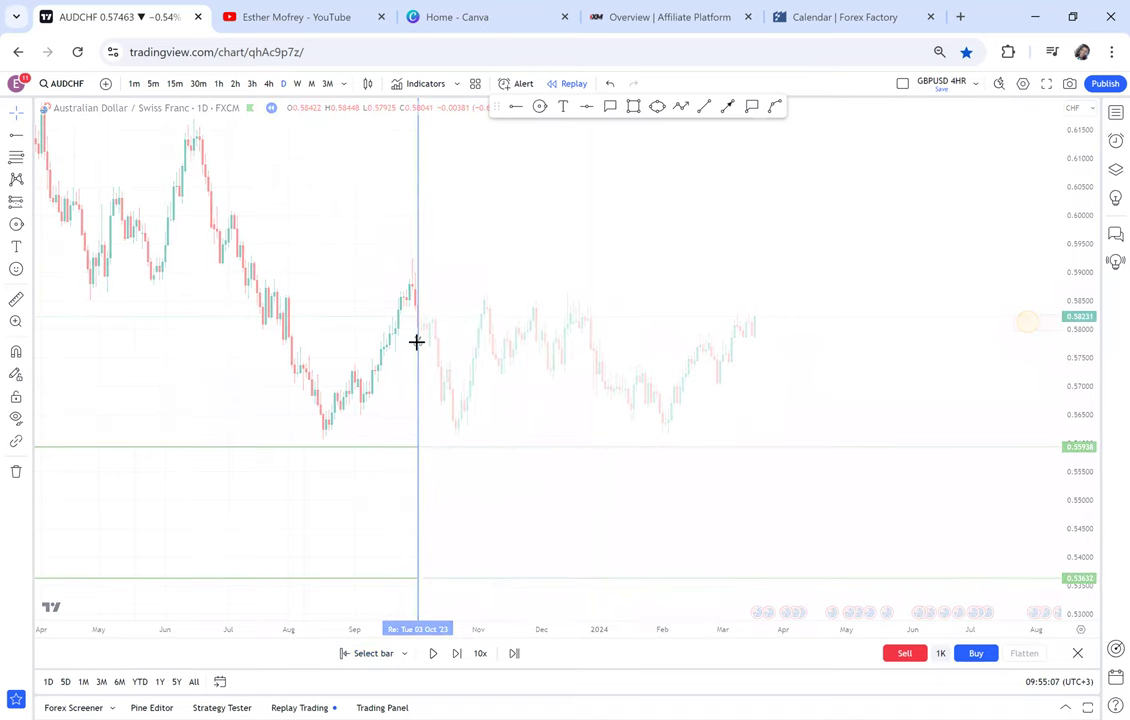
Step: Mark a resistance zone with a rectangle between about 0.59302 and 0.59165, from 28 June to 31 October 2023
left_click_drag(943, 356, 673, 354)
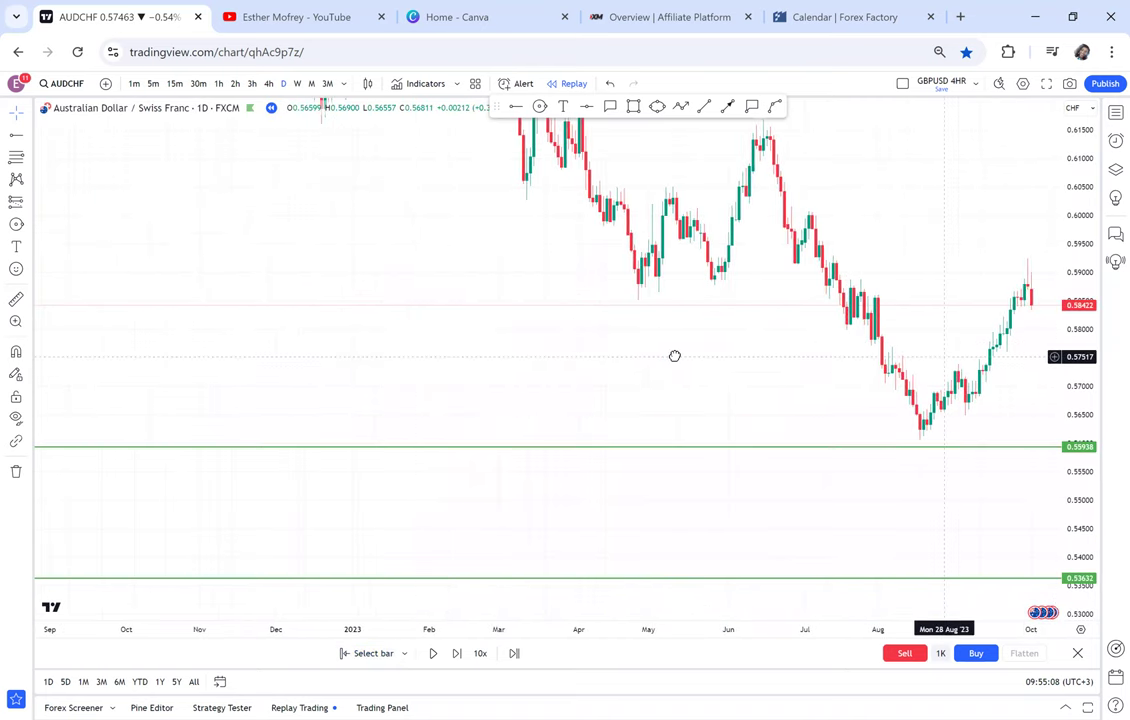
left_click_drag(1070, 514, 1070, 500)
left_click_drag(868, 301, 710, 336)
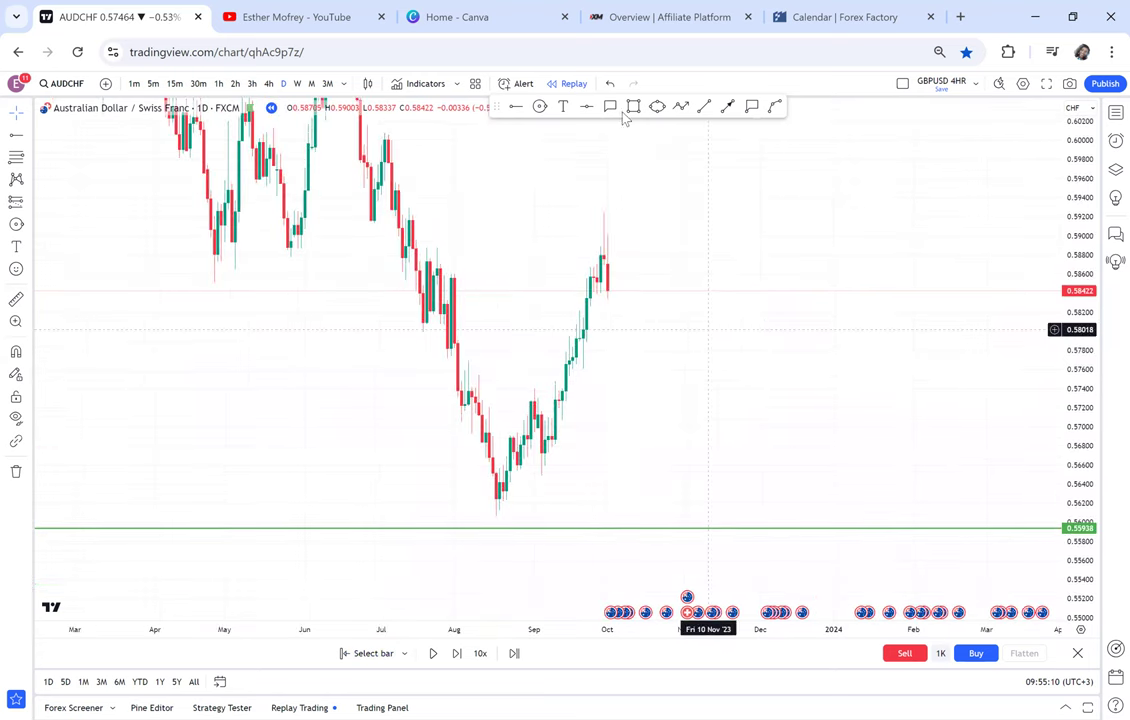
left_click(635, 109)
left_click(370, 207)
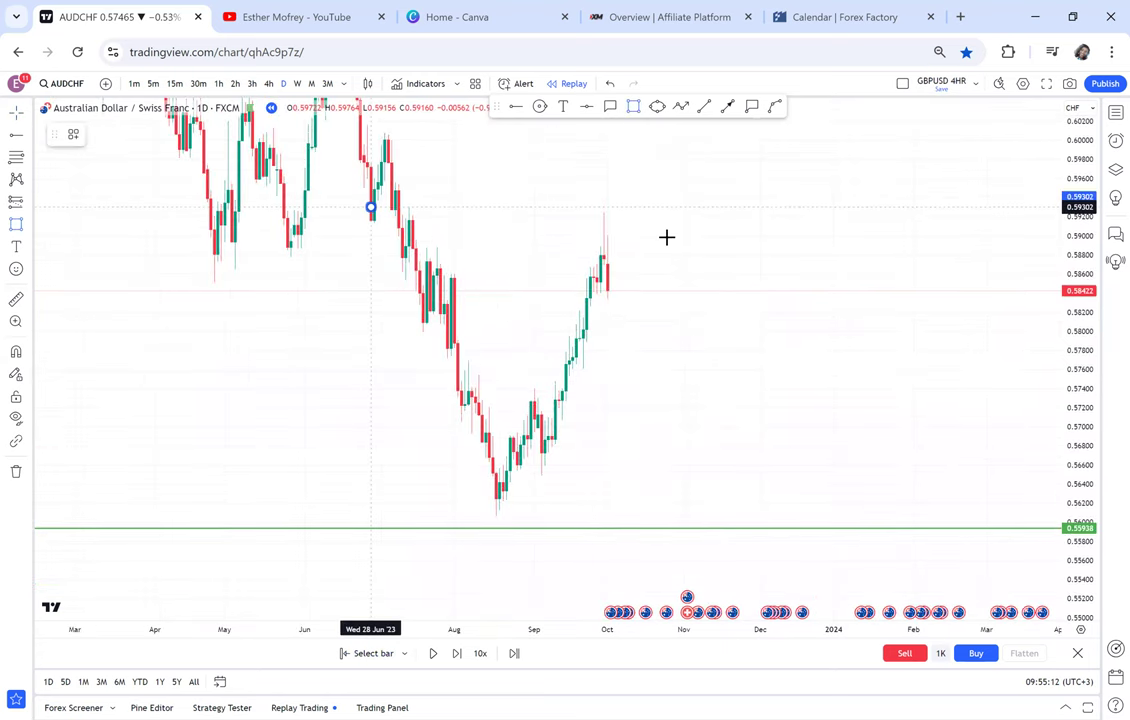
left_click(680, 220)
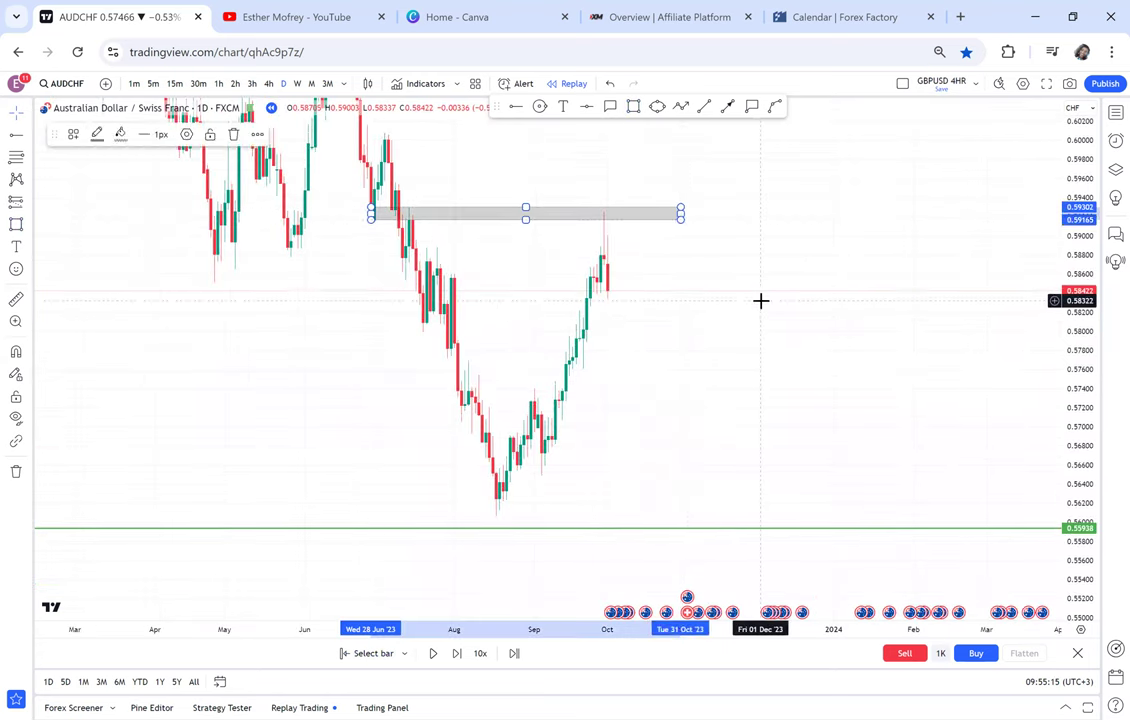
left_click(759, 300)
scroll(93, 218, "right", 3)
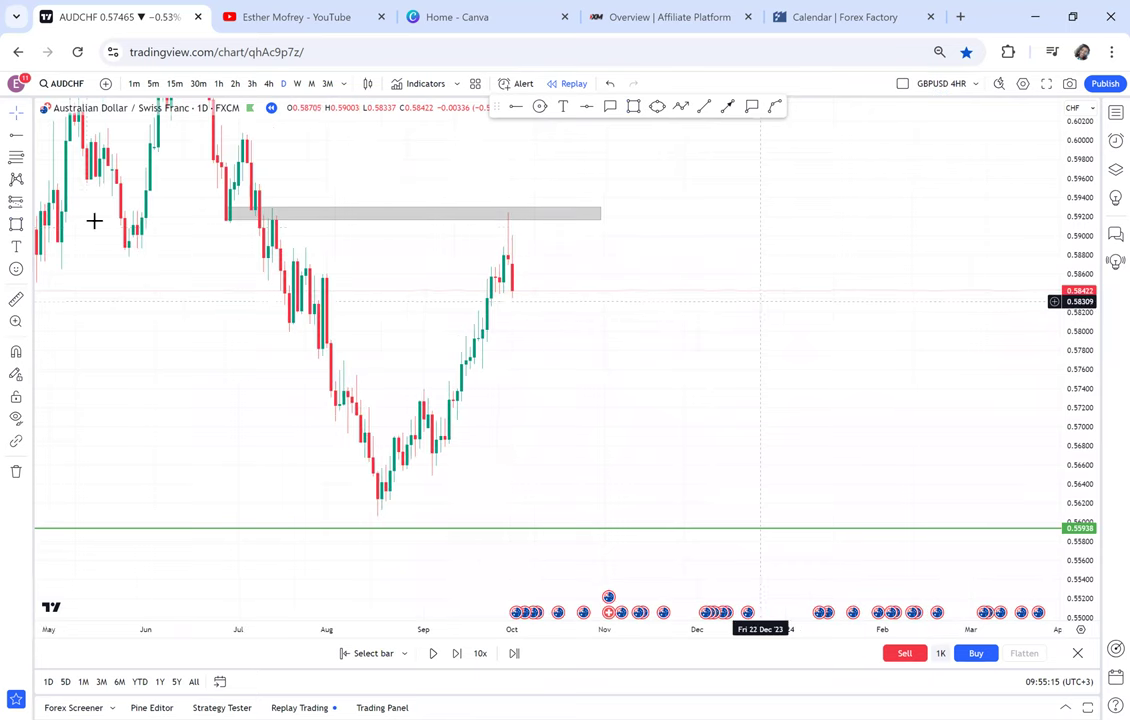
Step: Measure the drop from the resistance zone, mark its midpoint with a horizontal ray at 0.57680, and move the green line to 0.56046 at the August low
left_click(226, 210, "shift")
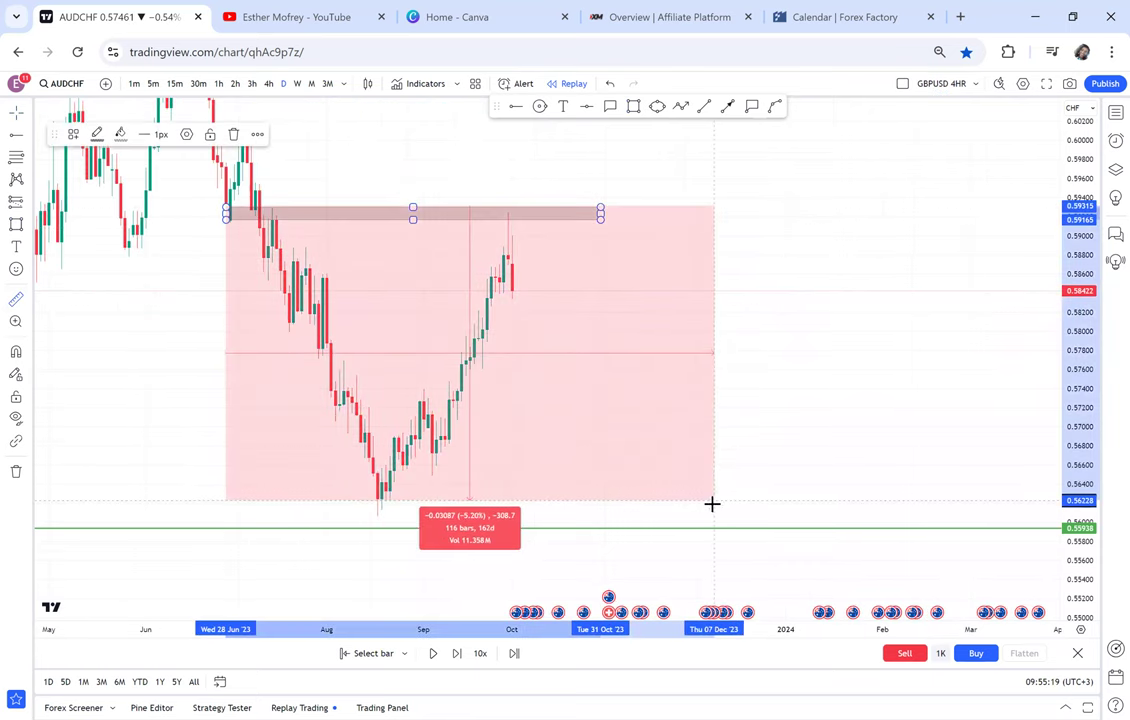
left_click(709, 517)
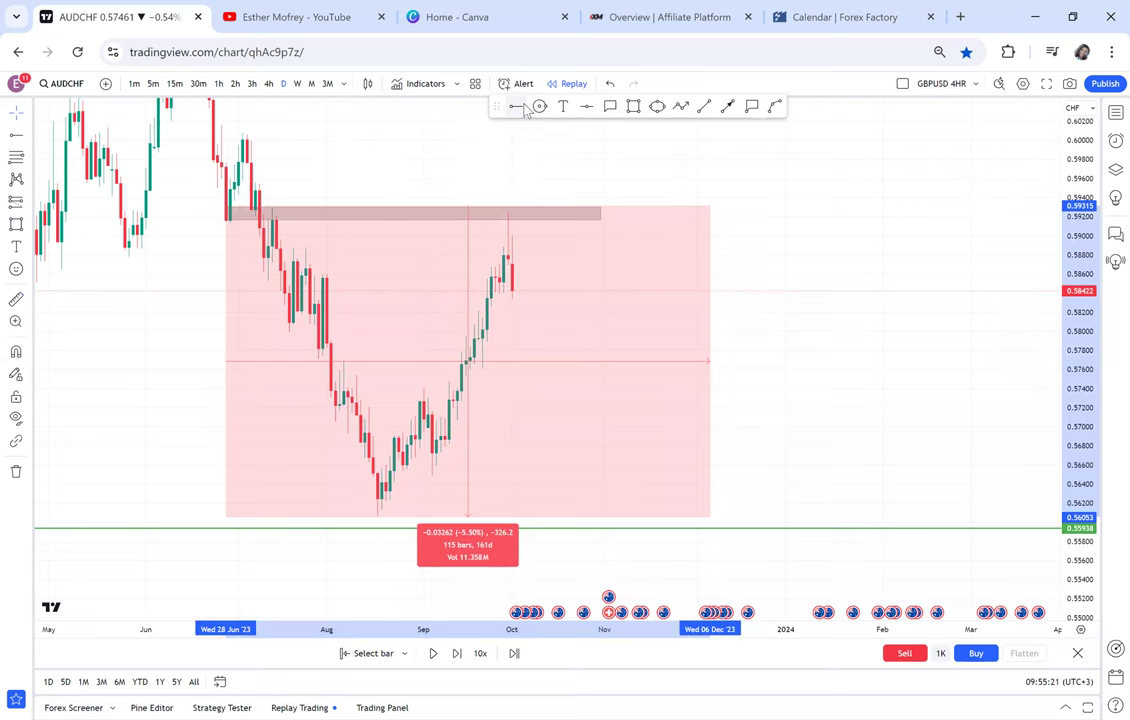
left_click(386, 362)
left_click_drag(447, 527, 455, 518)
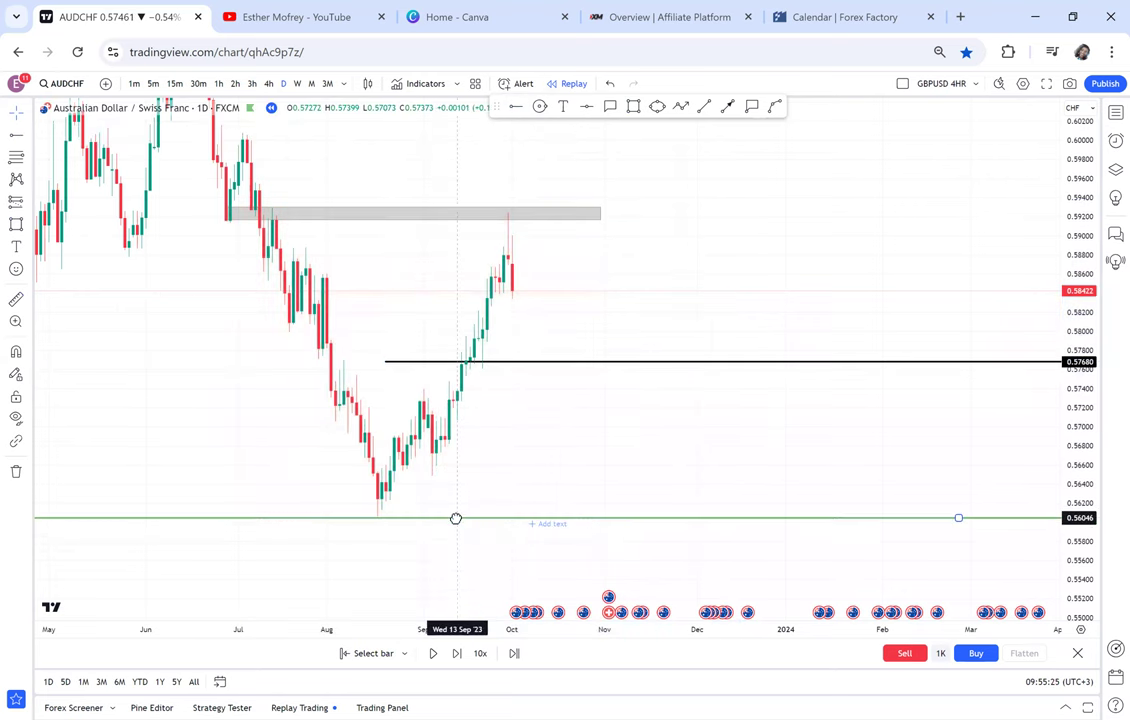
left_click(458, 520)
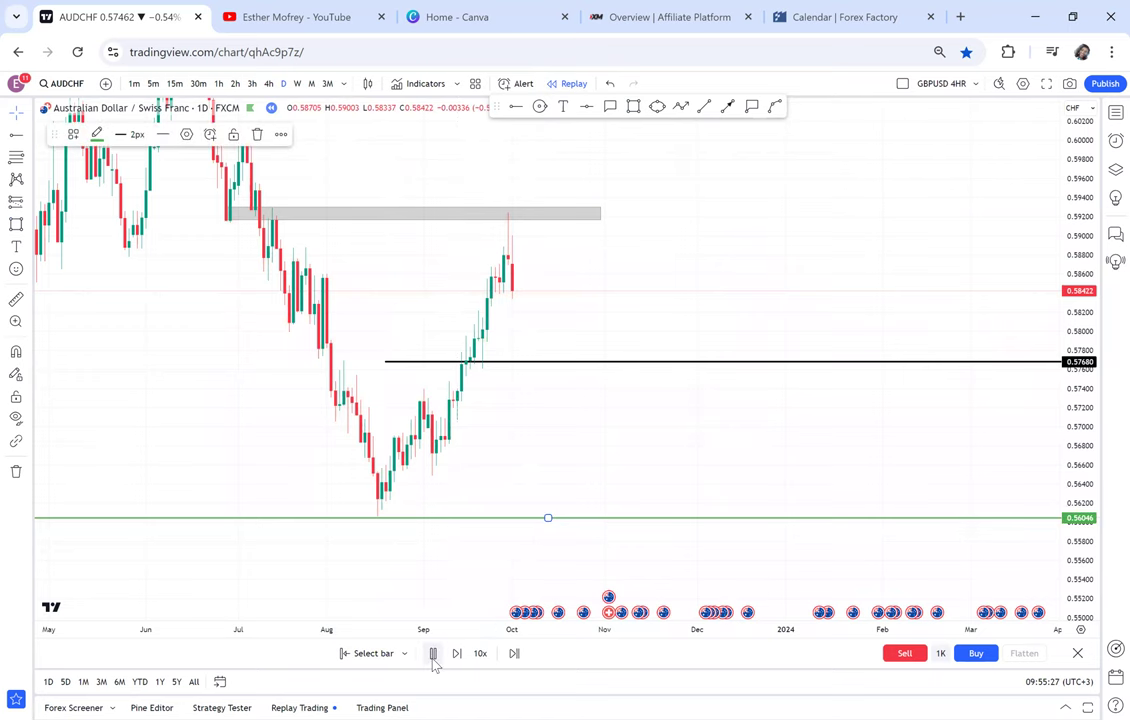
Step: Play the replay past the break below the midpoint ray, and rewind it to the 12 October 2023 candle
left_click(433, 653)
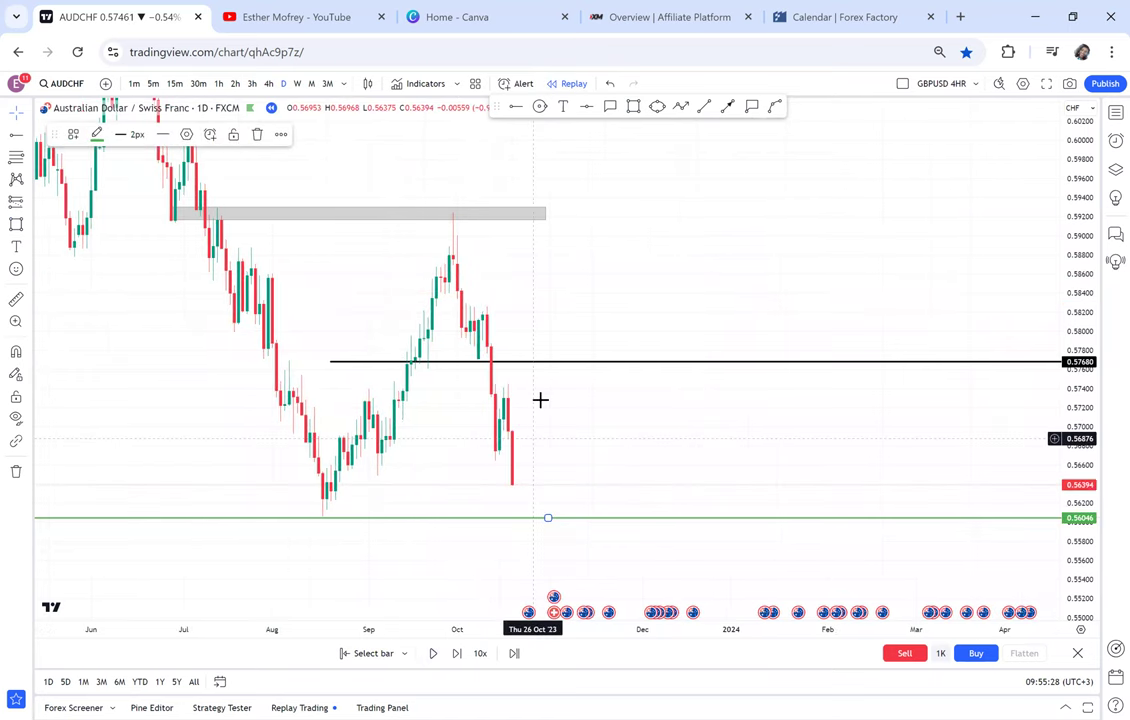
scroll(540, 400, "up", 3)
left_click_drag(481, 418, 582, 388)
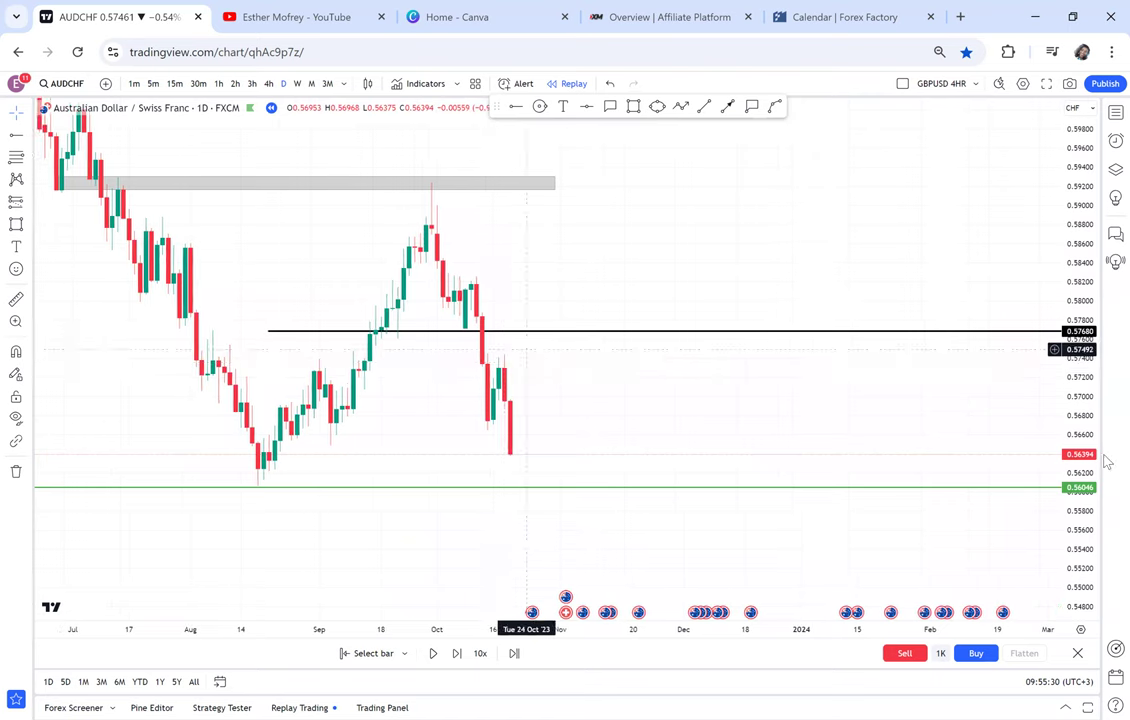
left_click_drag(1091, 513, 1041, 277)
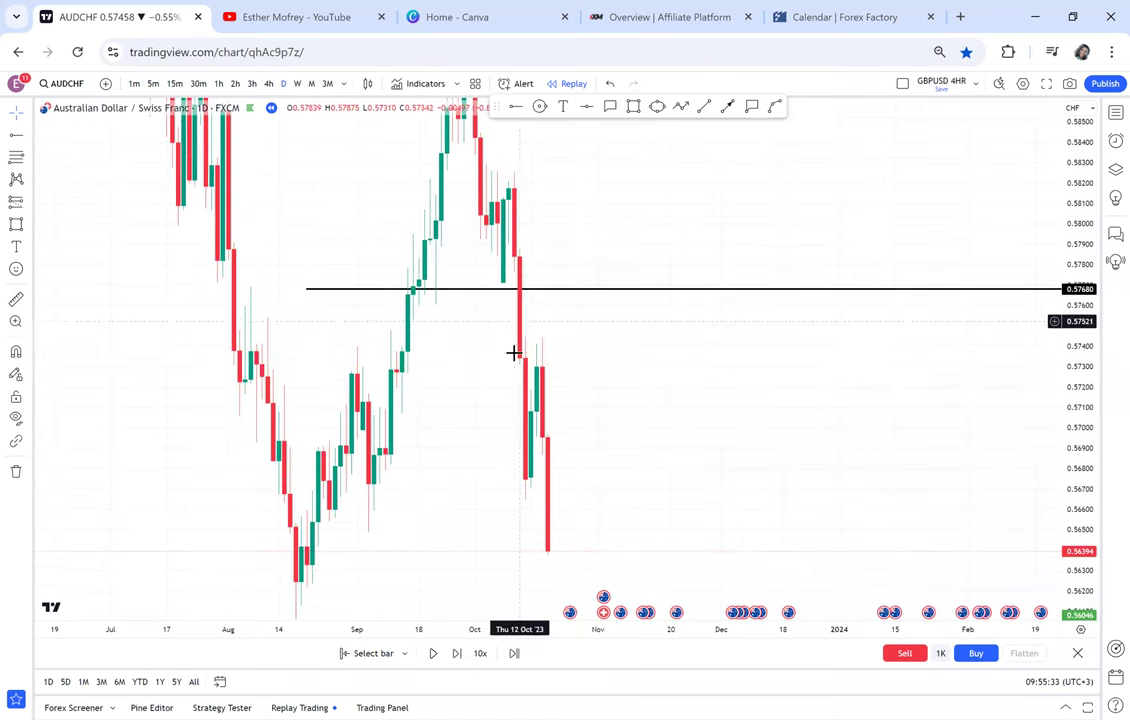
left_click(373, 653)
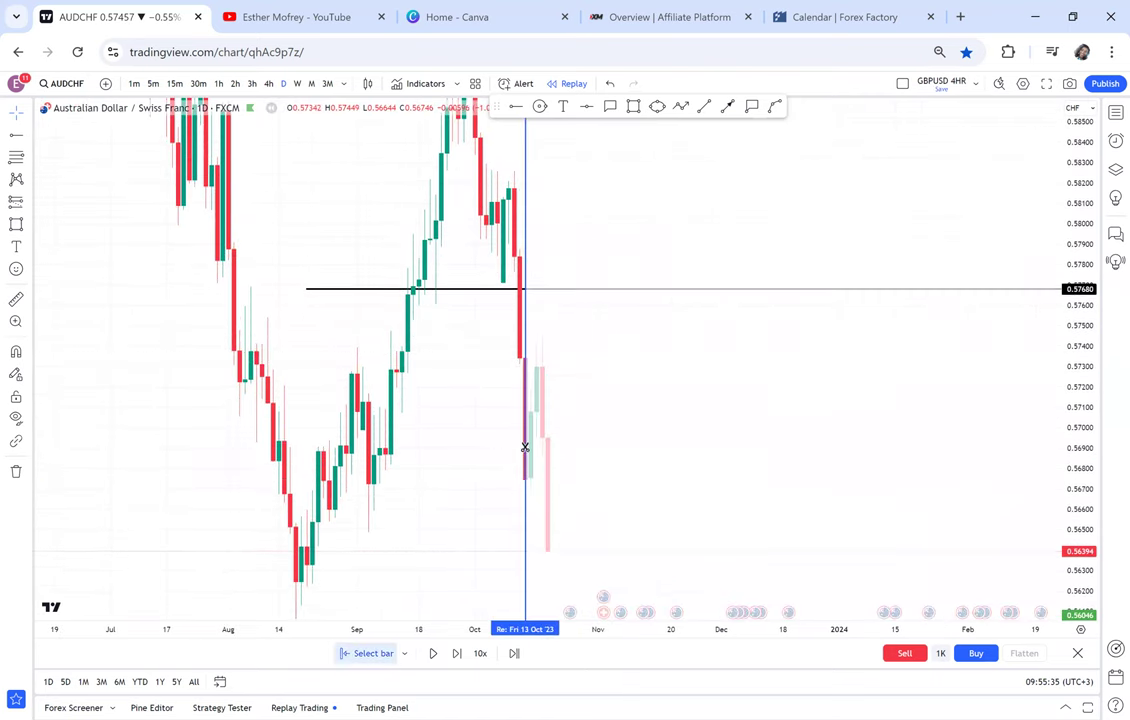
left_click(511, 440)
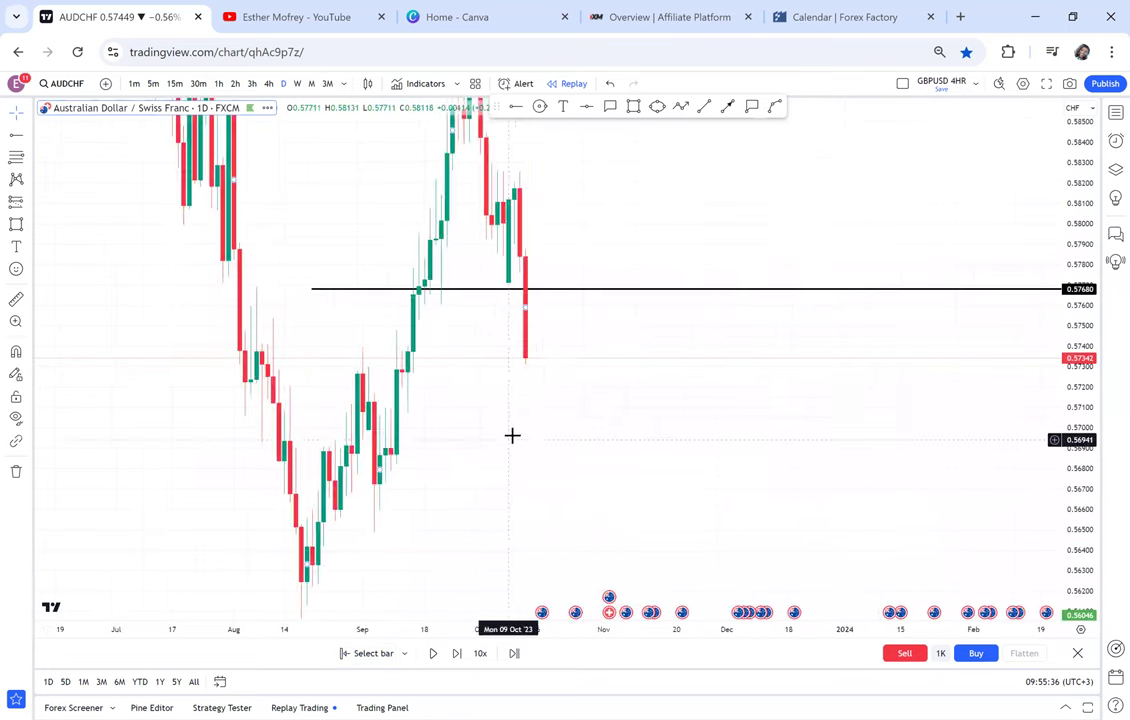
Step: Mark a support zone below the midpoint ray with a rectangle between about 0.5727 and 0.5708, starting in early September 2023
left_click(633, 107)
left_click_drag(429, 285, 720, 322)
left_click(717, 396)
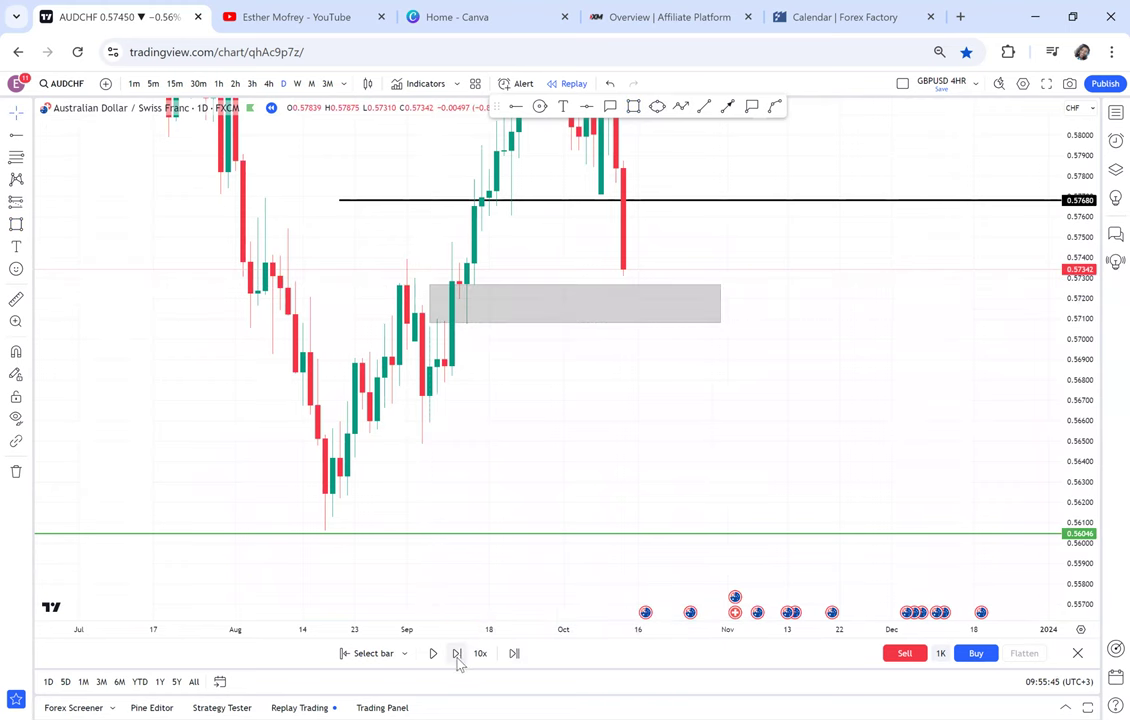
Step: Advance the replay candle by candle into late October 2023, following price through the support zone toward the green line
left_click(457, 662)
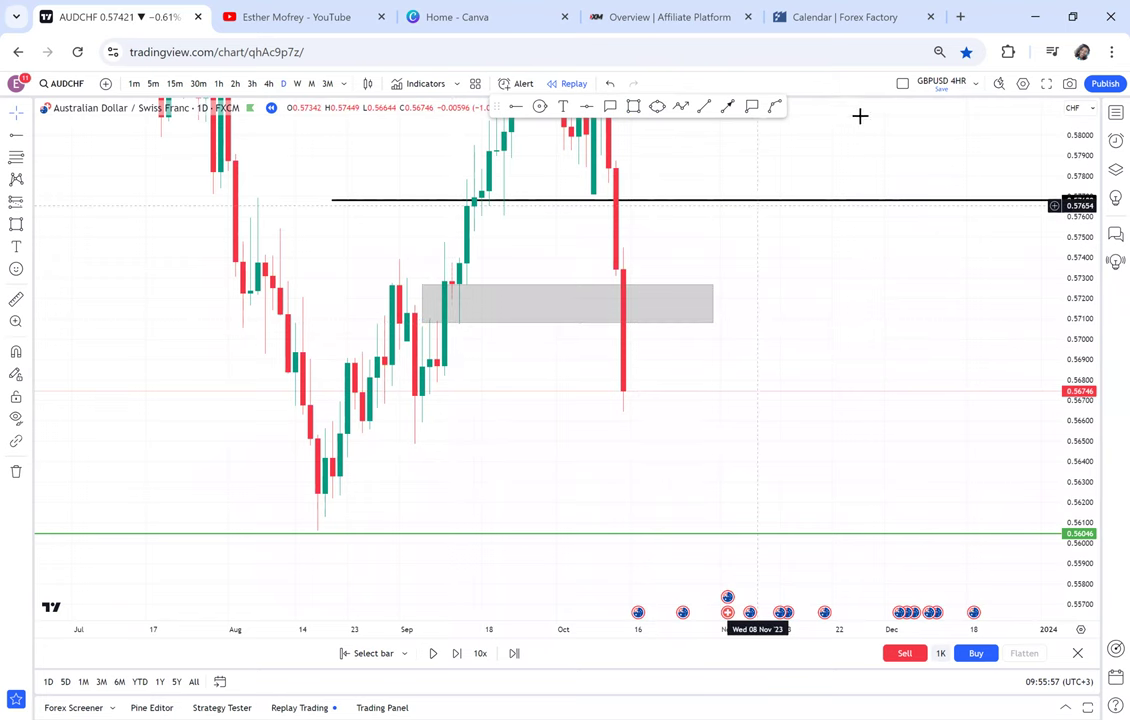
left_click_drag(850, 260, 850, 237)
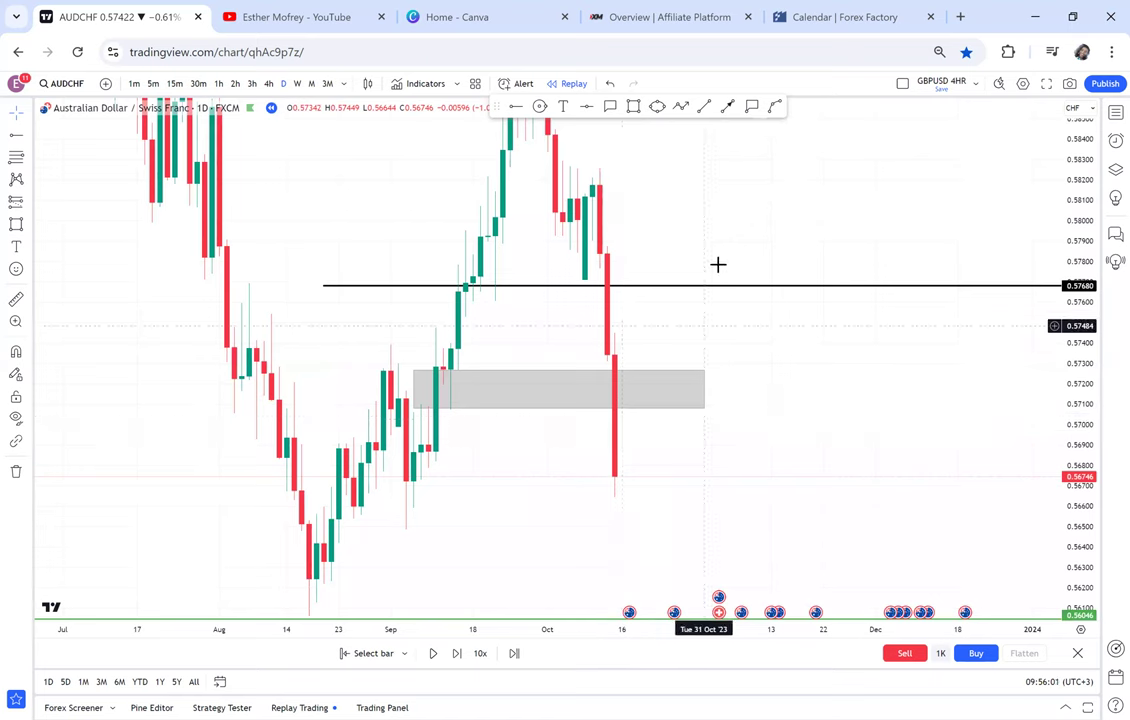
left_click_drag(681, 499, 667, 441)
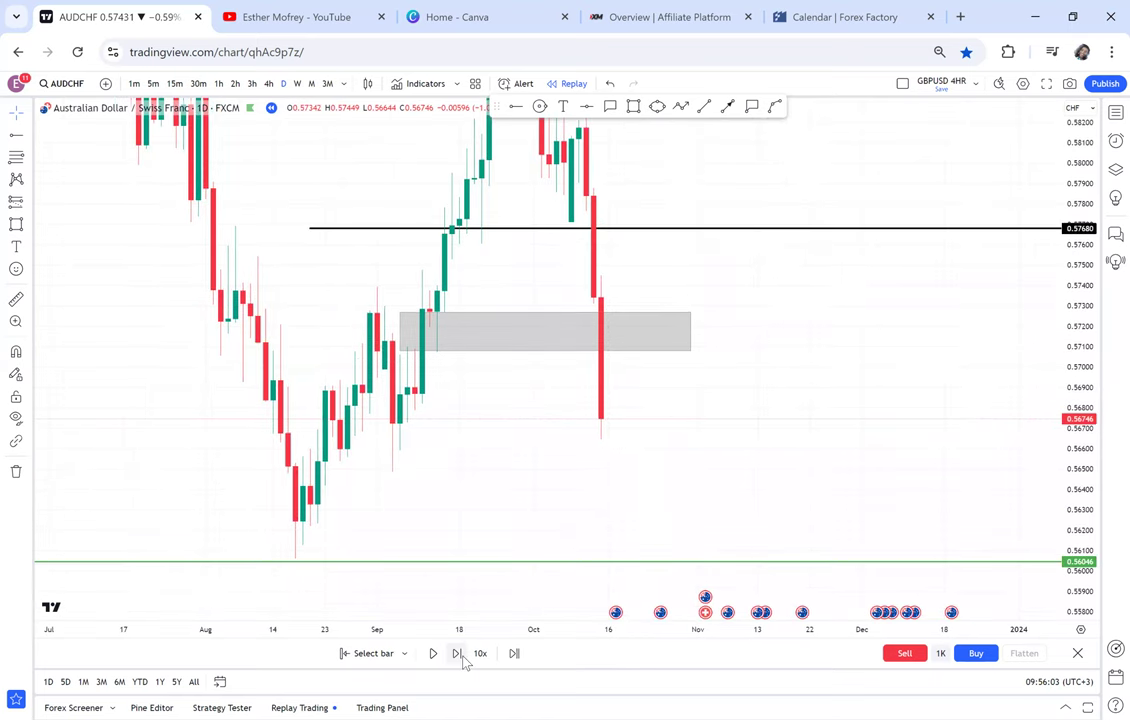
left_click(460, 656)
left_click(460, 656)
left_click(460, 656)
left_click(460, 656)
left_click(460, 656)
left_click(460, 656)
left_click(460, 656)
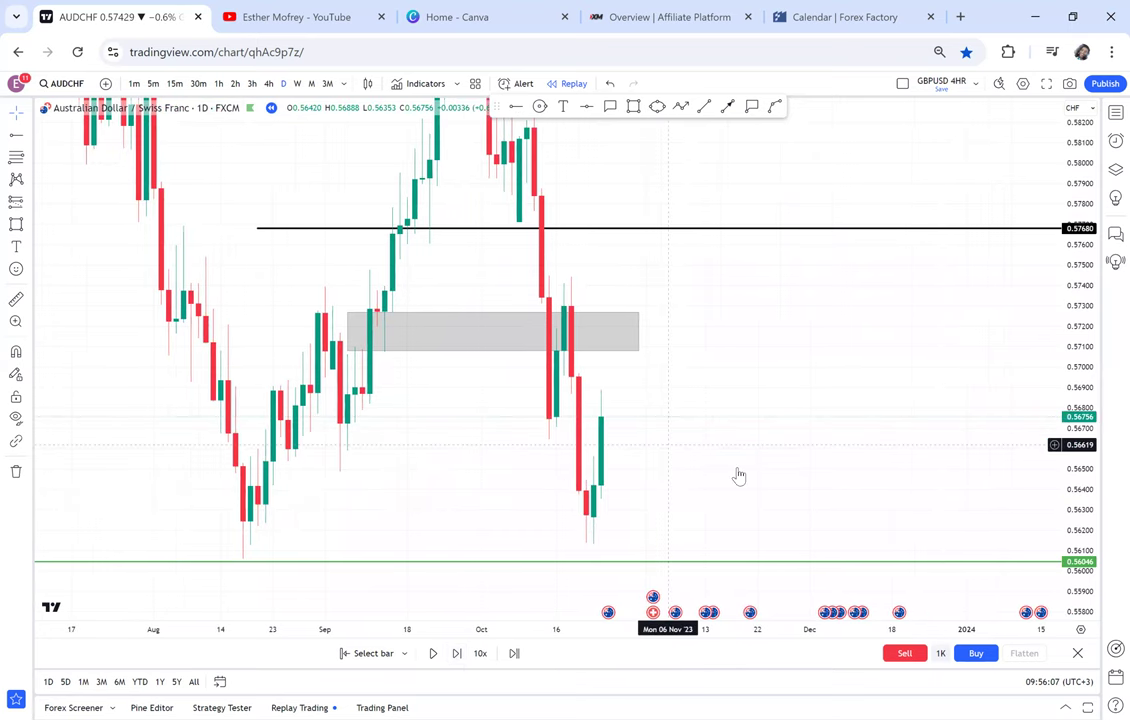
Step: Fine-tune the green horizontal line to 0.56054, level with the August 2023 low
scroll(739, 472, "down", 3)
left_click_drag(652, 511, 605, 417)
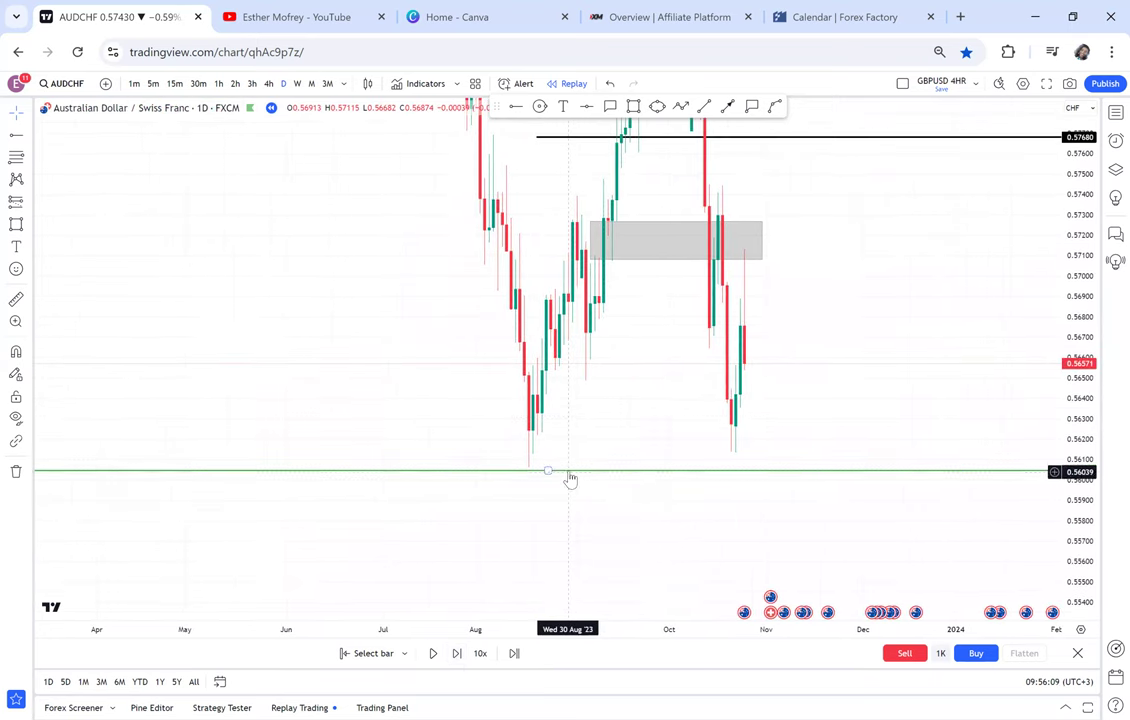
left_click_drag(570, 472, 606, 470)
left_click(606, 469)
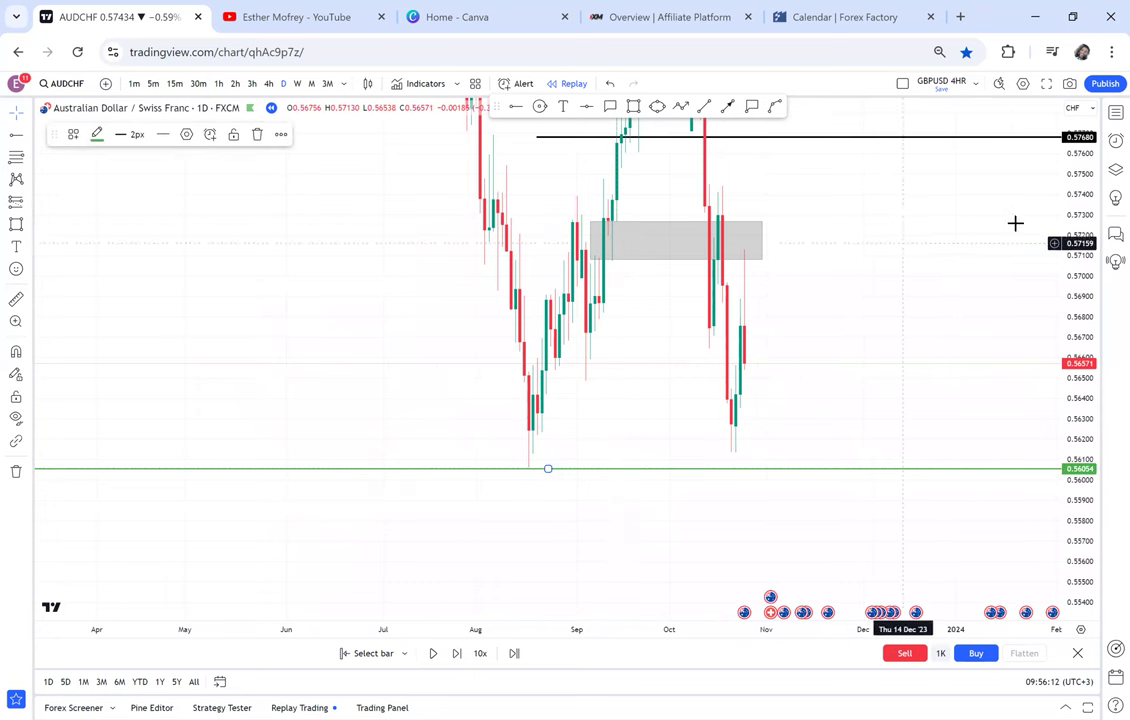
Step: Mark a resistance zone above the January 2023 high with a rectangle between about 0.6597 and 0.6569, from August 2022 to about April 2023
left_click_drag(1079, 215, 1079, 396)
left_click_drag(994, 332, 994, 488)
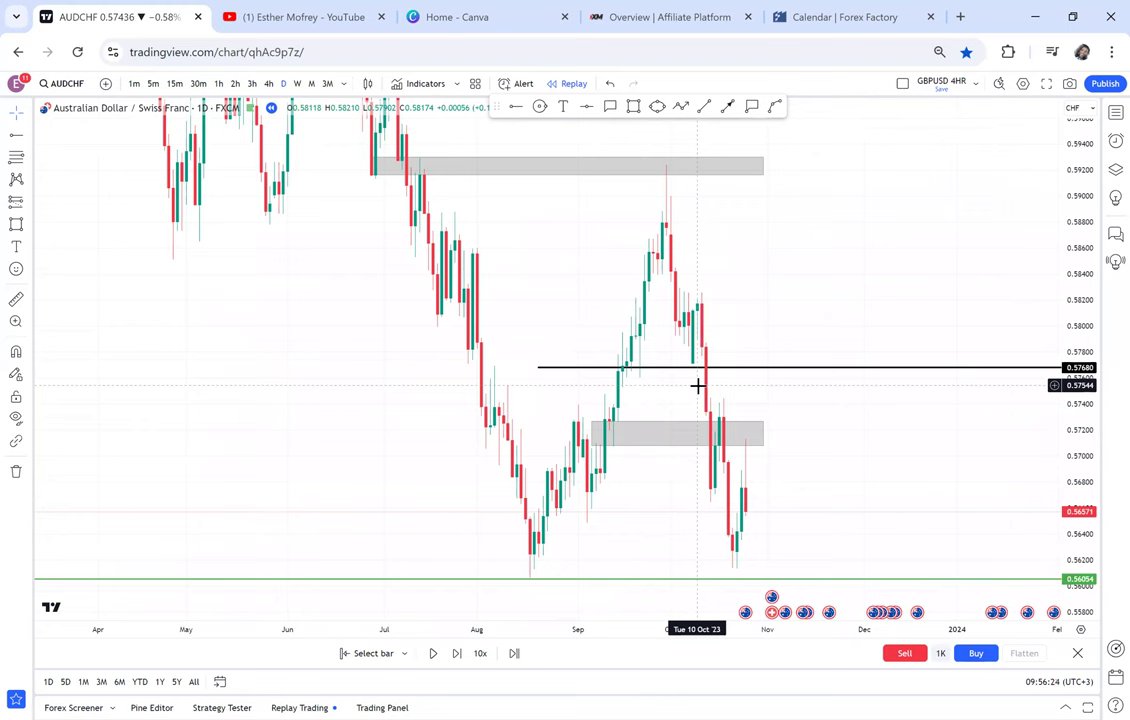
left_click_drag(562, 283, 762, 609)
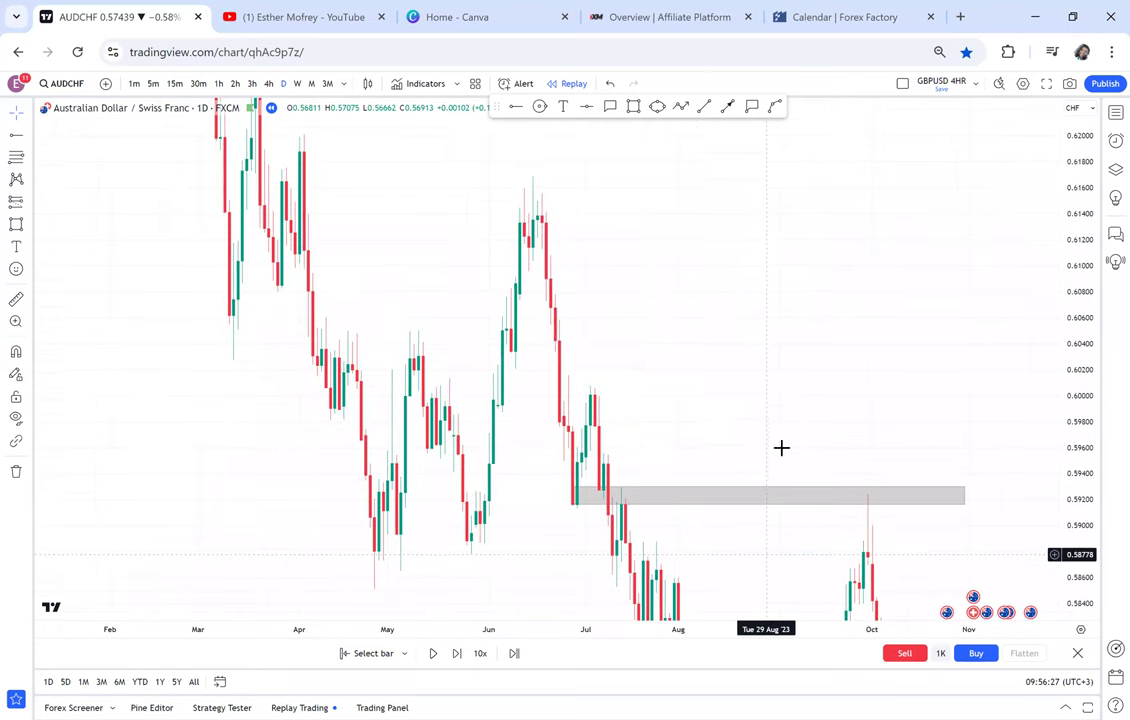
scroll(782, 396, "down", 1)
left_click_drag(726, 256, 1016, 522)
scroll(779, 276, "left", 10)
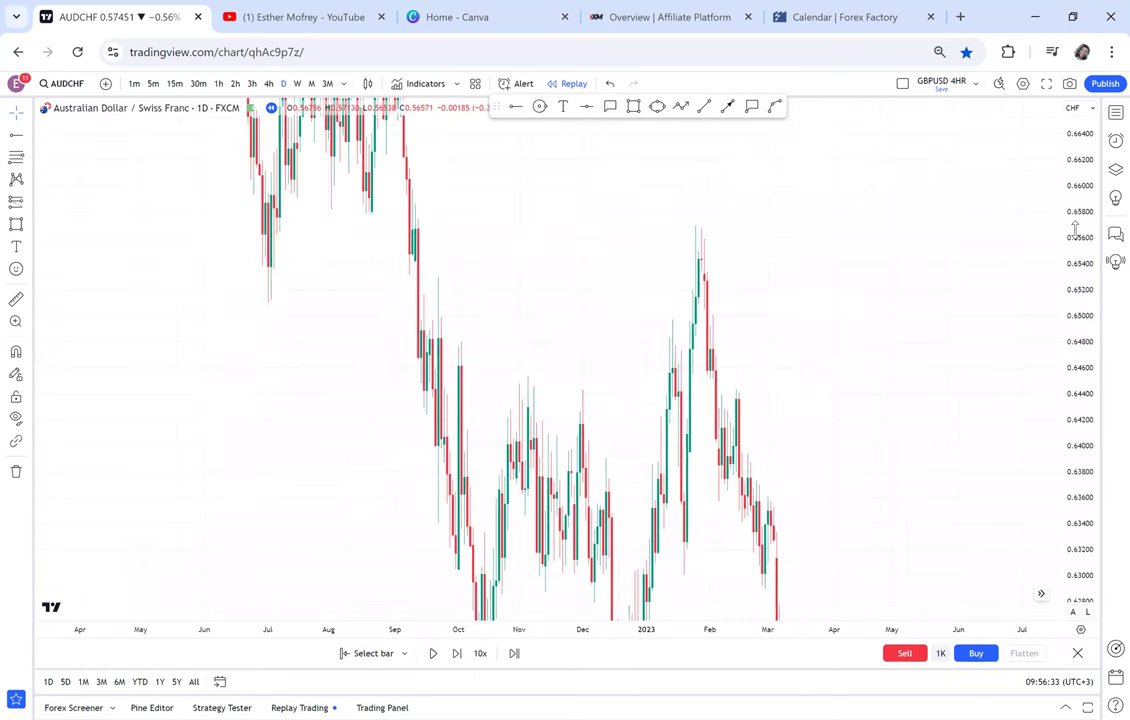
key("alt+shift+r")
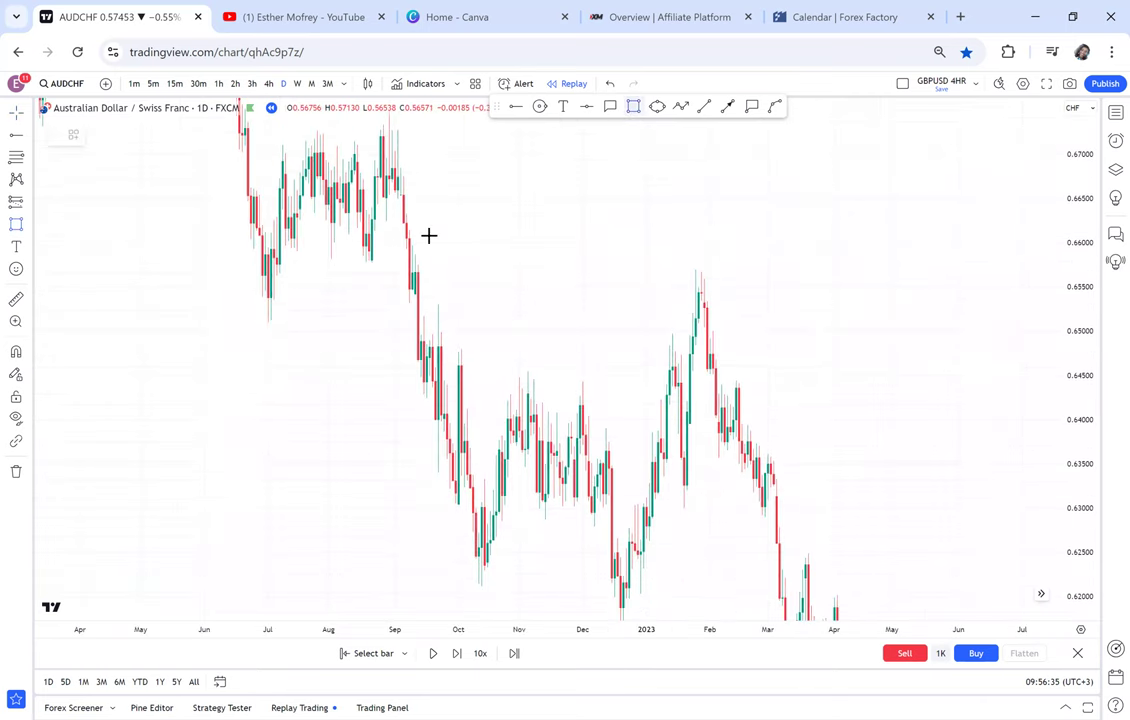
mouse_move(388, 251)
left_mouse_down()
mouse_move(834, 270)
mouse_move(877, 247)
left_mouse_up()
left_click_drag(101, 309, 94, 381)
Step: Measure from the upper edge of the new resistance zone to the December low and place a horizontal ray at the midpoint, 0.63799
left_click(16, 298)
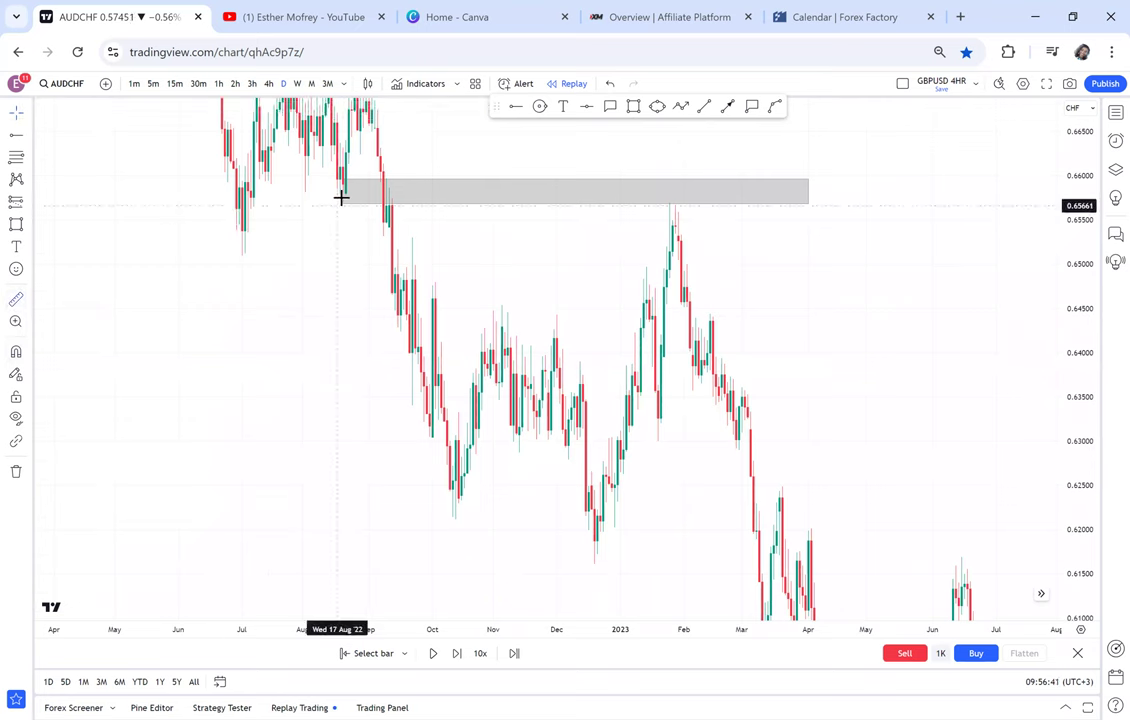
left_click(352, 180)
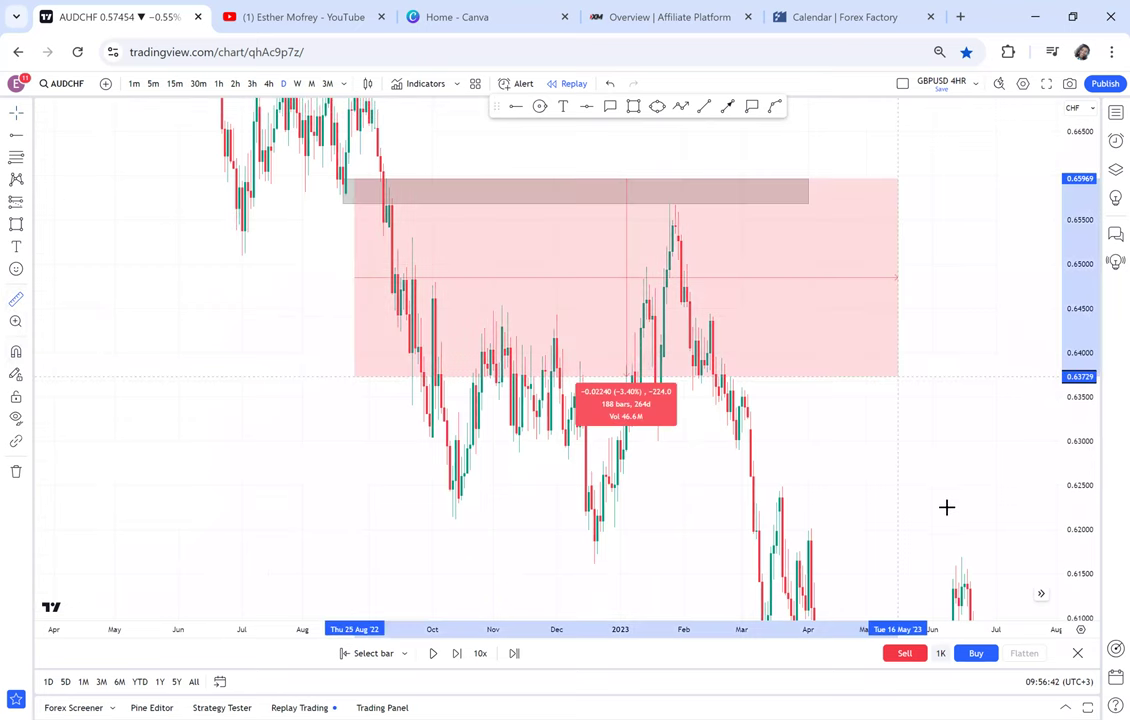
left_click(953, 560)
left_click(516, 106)
left_click(432, 371)
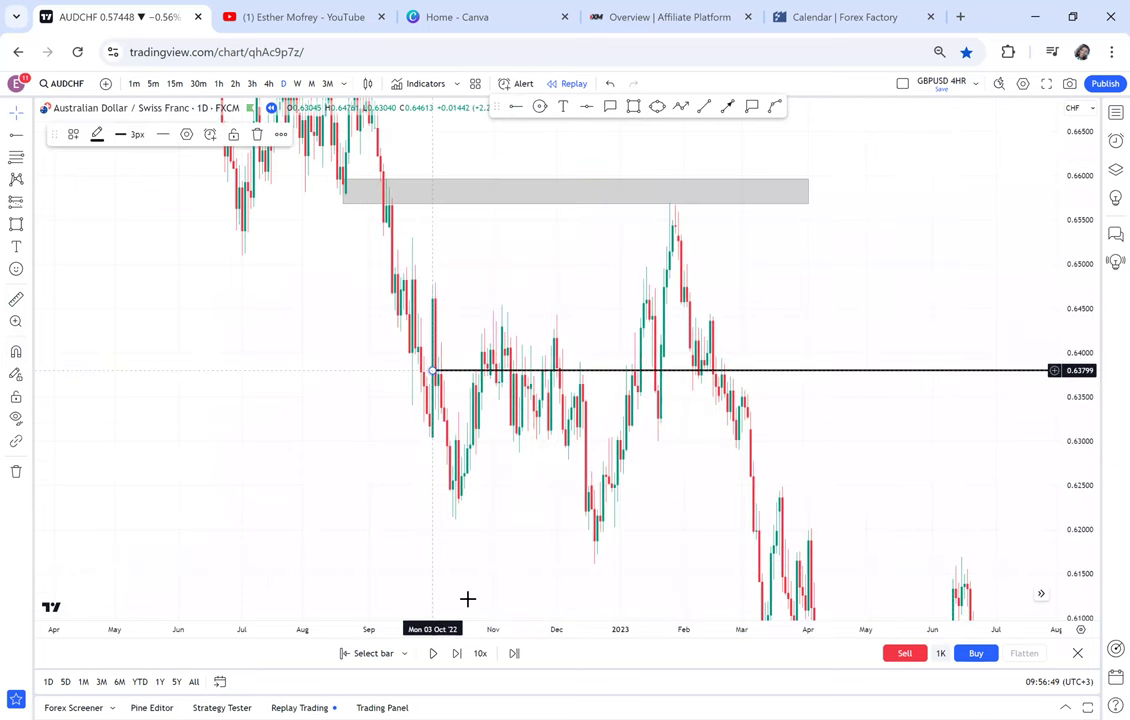
Step: Restart the replay from early February 2023 and place a horizontal line at the December 2022 low, 0.61594
left_click(343, 656)
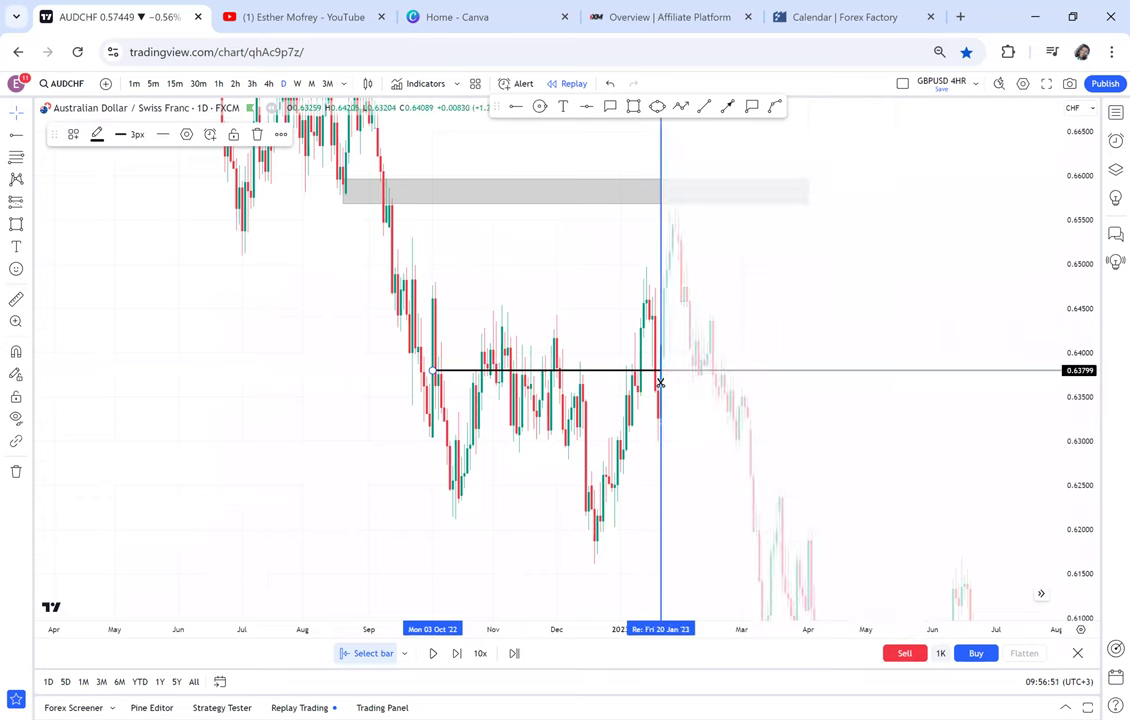
left_click(701, 362)
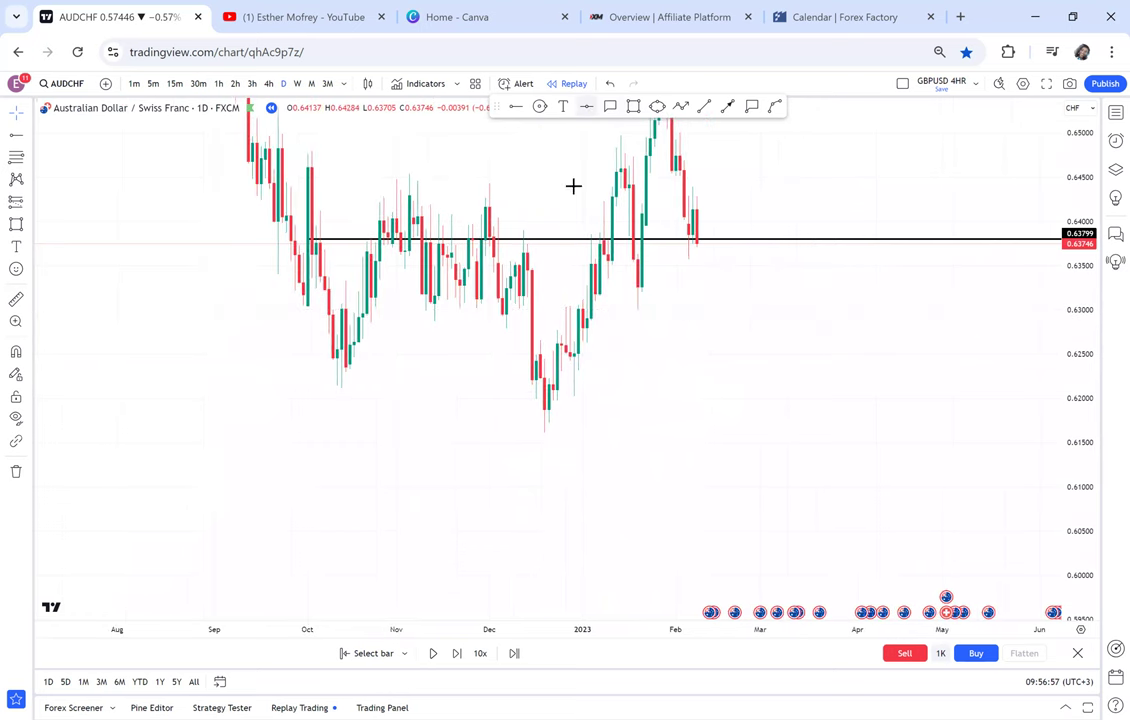
left_click(397, 435)
Step: Mark a support zone at the January 2023 pullback low with a rectangle between about 0.6326 and 0.6300, starting 16 January
left_click_drag(848, 270, 795, 368)
scroll(795, 368, "up", 2)
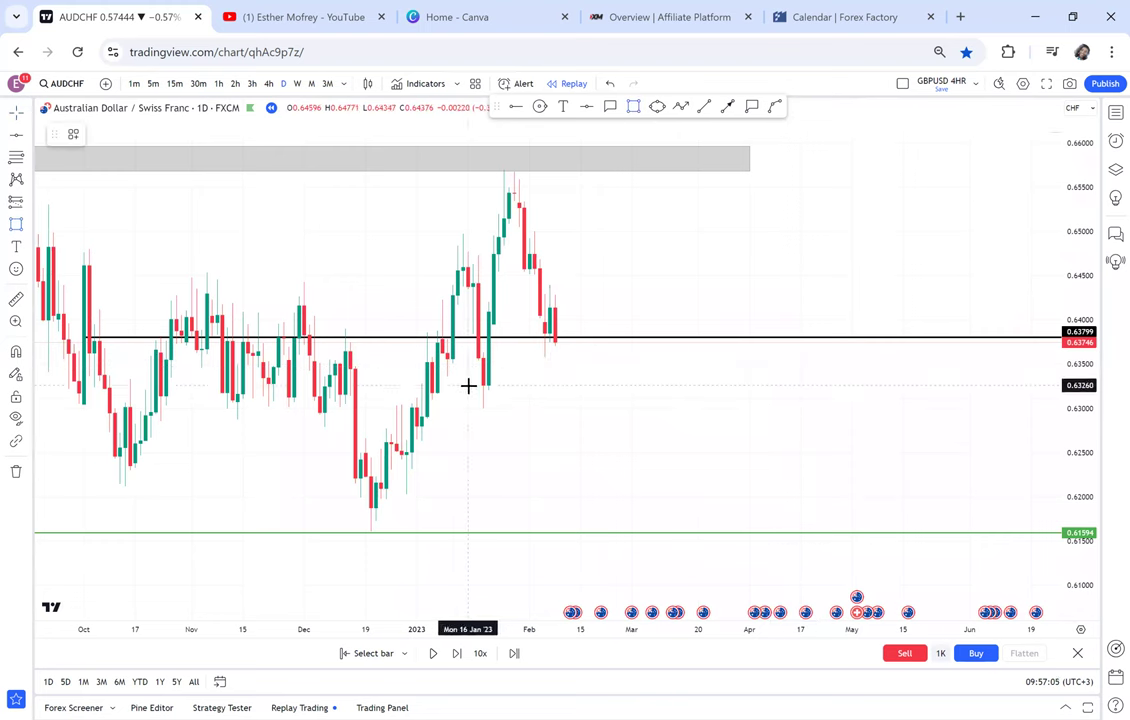
left_click(739, 408)
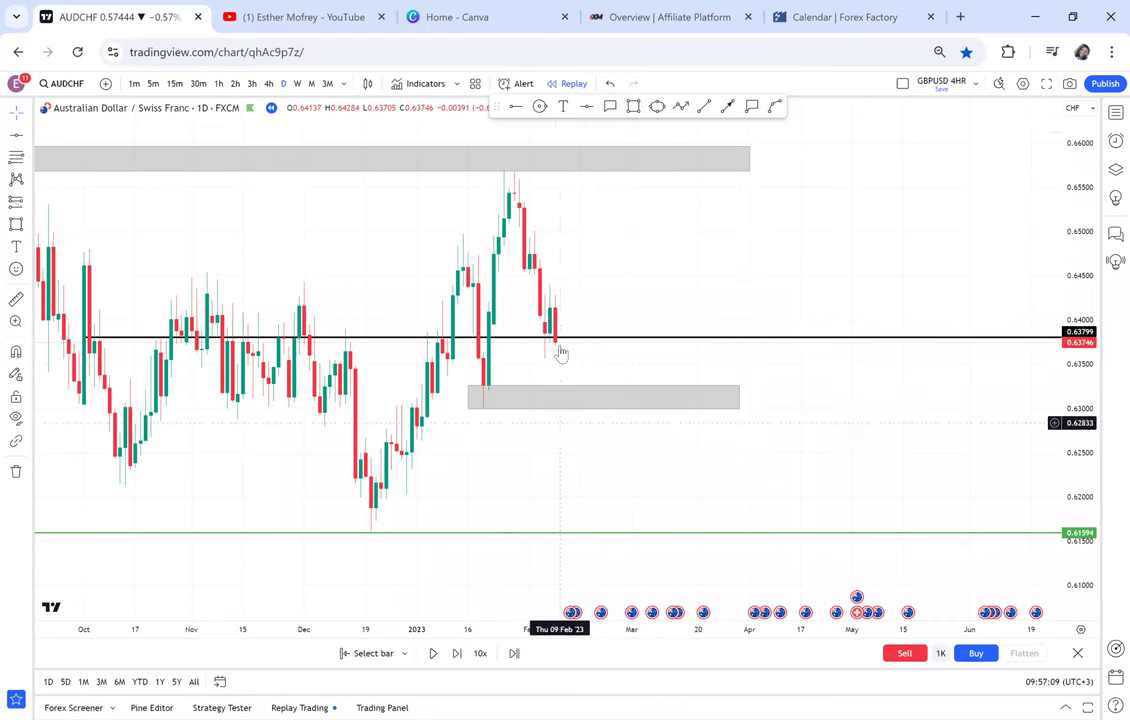
Step: Advance the replay candle by candle through February 2023 until price reaches the support zone below the midpoint ray
left_click(463, 662)
left_click(464, 664)
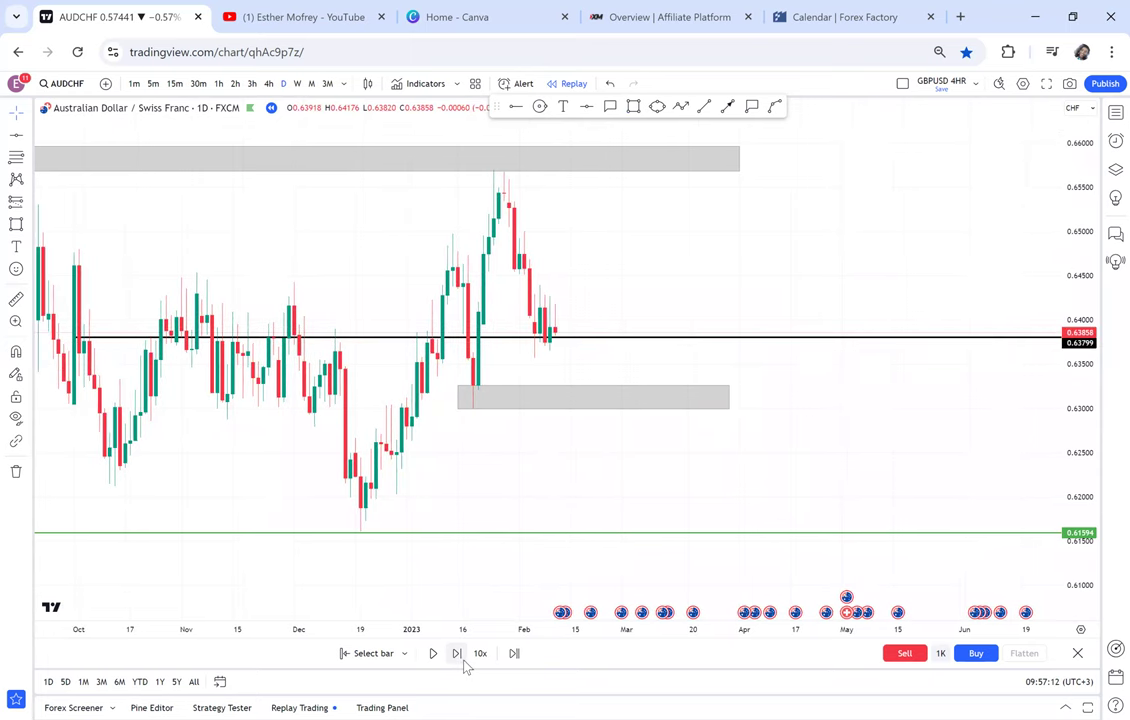
left_click(457, 653)
left_click(457, 653)
left_click(457, 653)
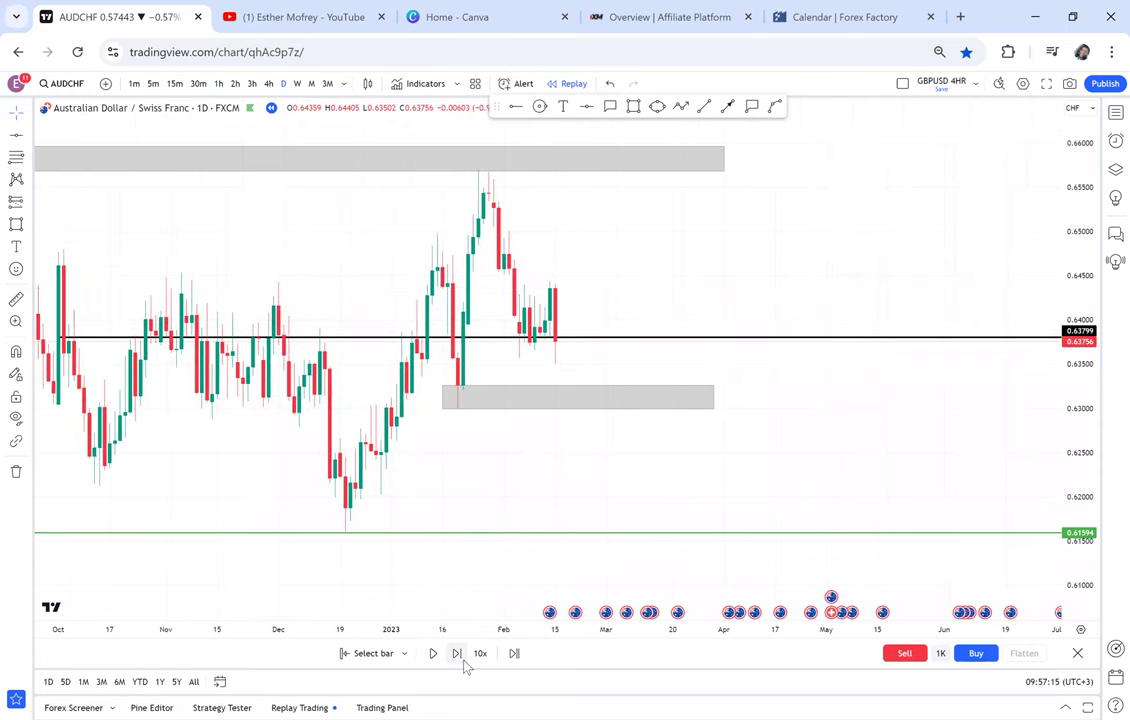
left_click(457, 653)
left_click(457, 653)
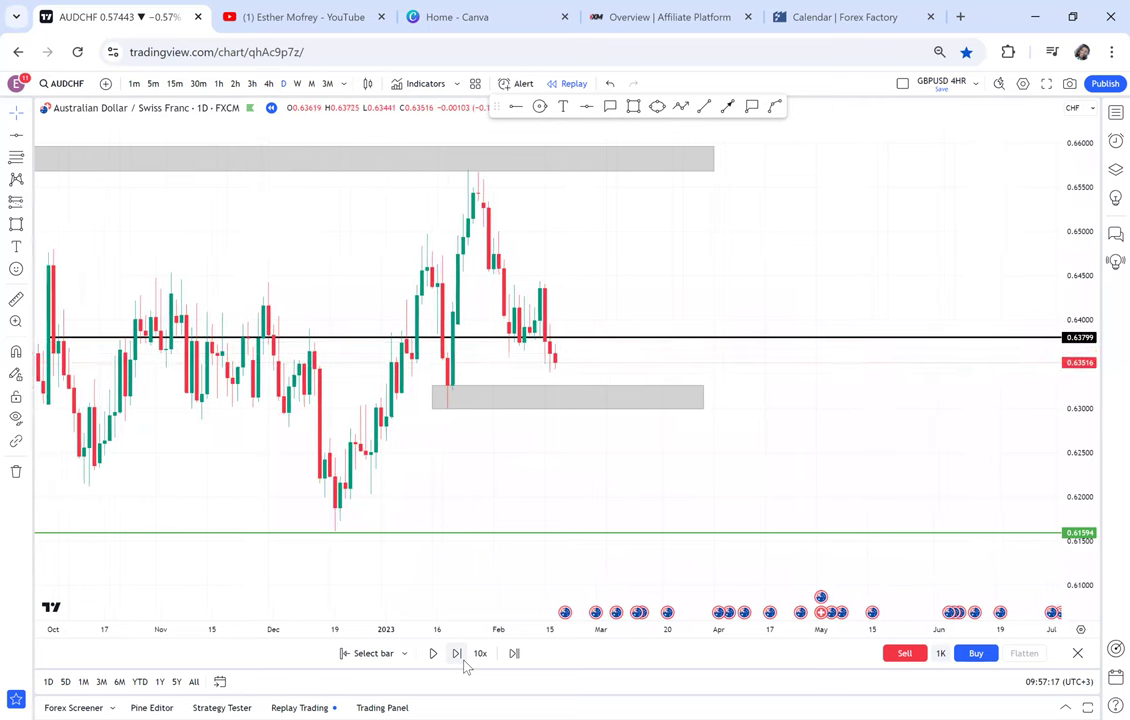
left_click(457, 653)
left_click(457, 653)
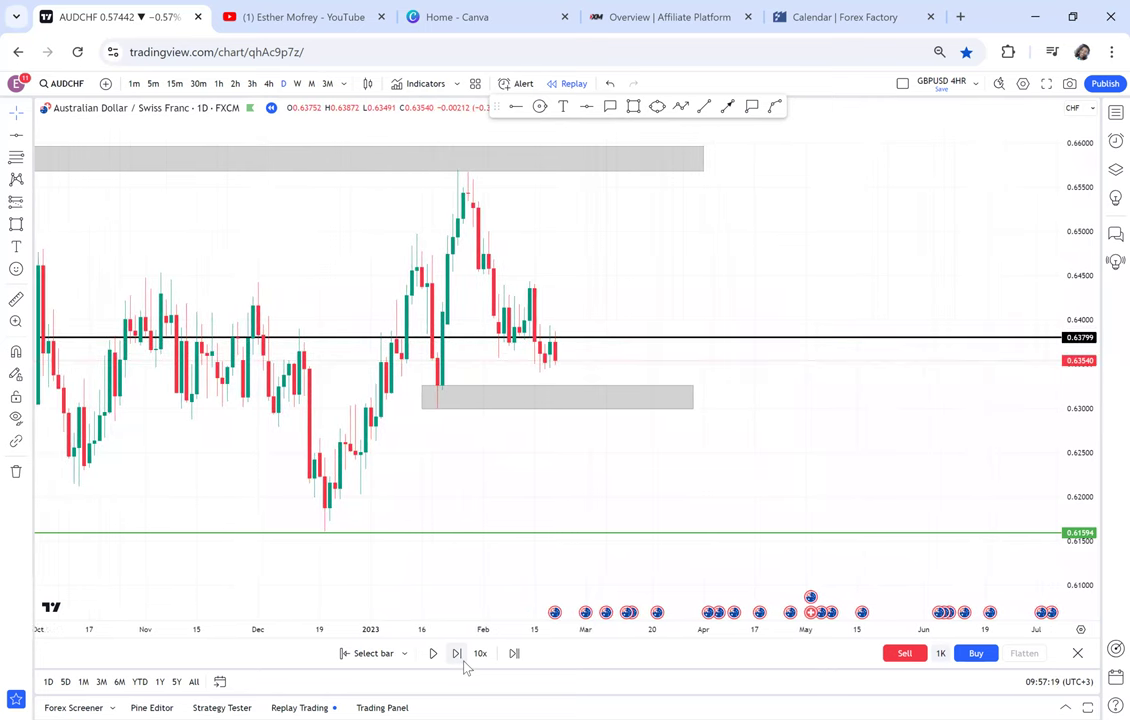
left_click(457, 653)
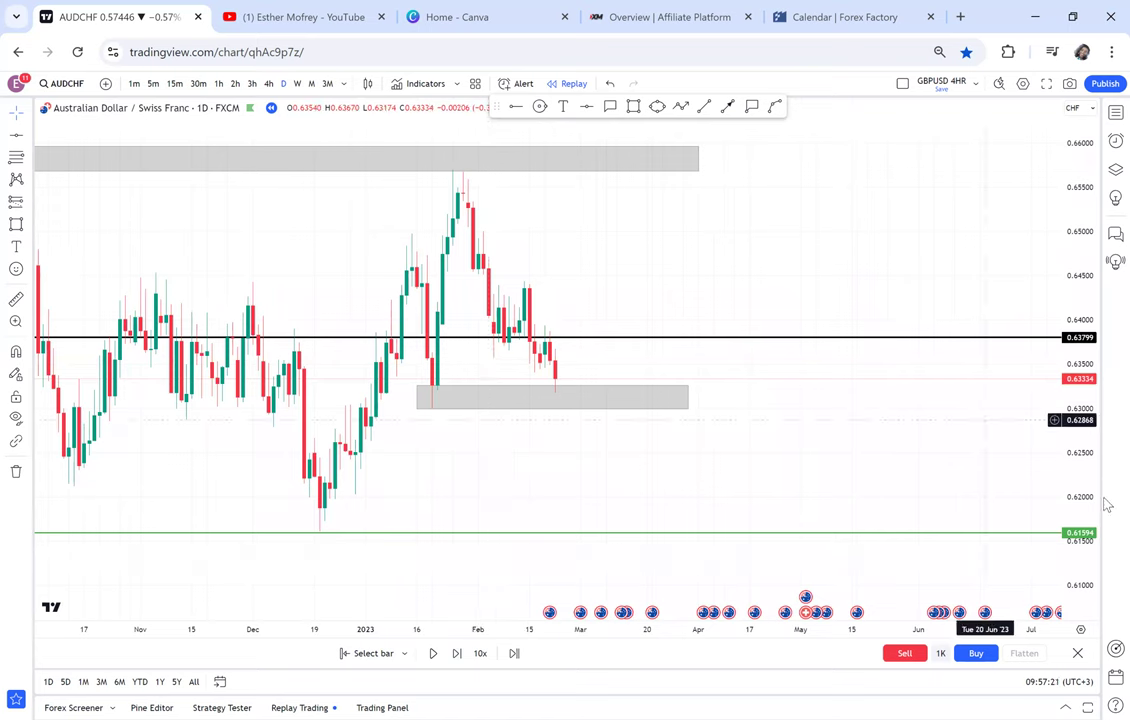
Step: Draw a narrow rectangle beside the latest candle between about 0.63321 and 0.63727, and set its fill opacity to 100%
left_click_drag(1080, 500, 1062, 444)
left_click_drag(728, 422, 727, 414)
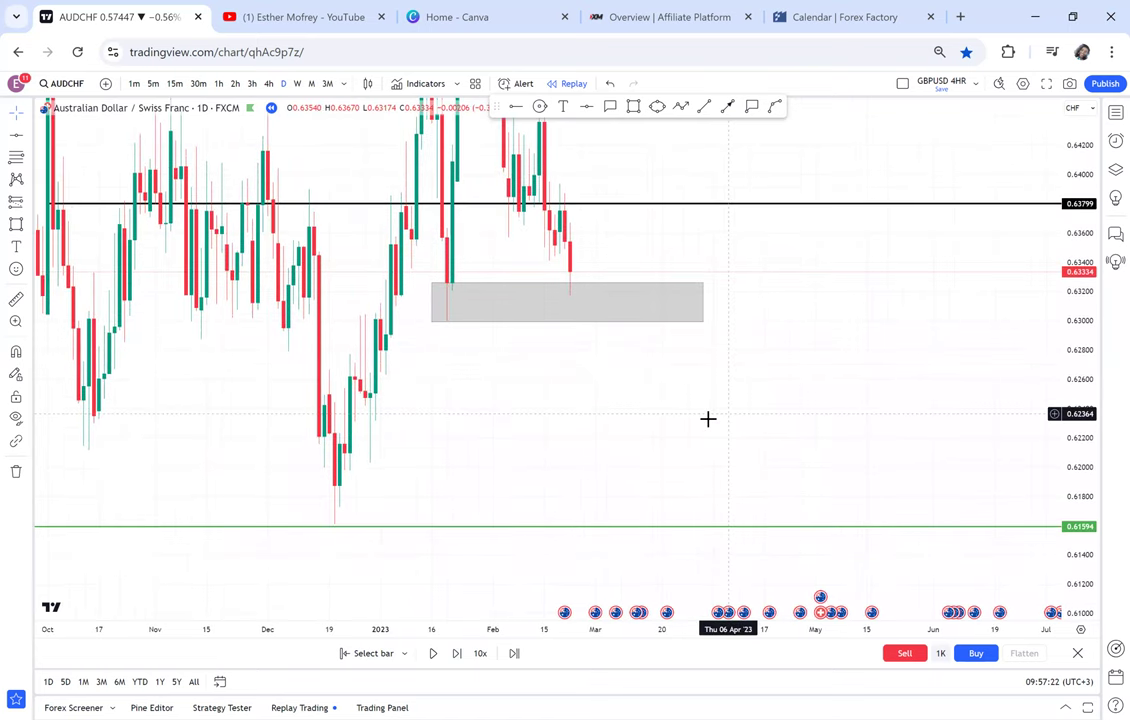
left_click_drag(693, 247, 695, 331)
left_click(633, 107)
left_click_drag(576, 343, 588, 284)
left_click(120, 133)
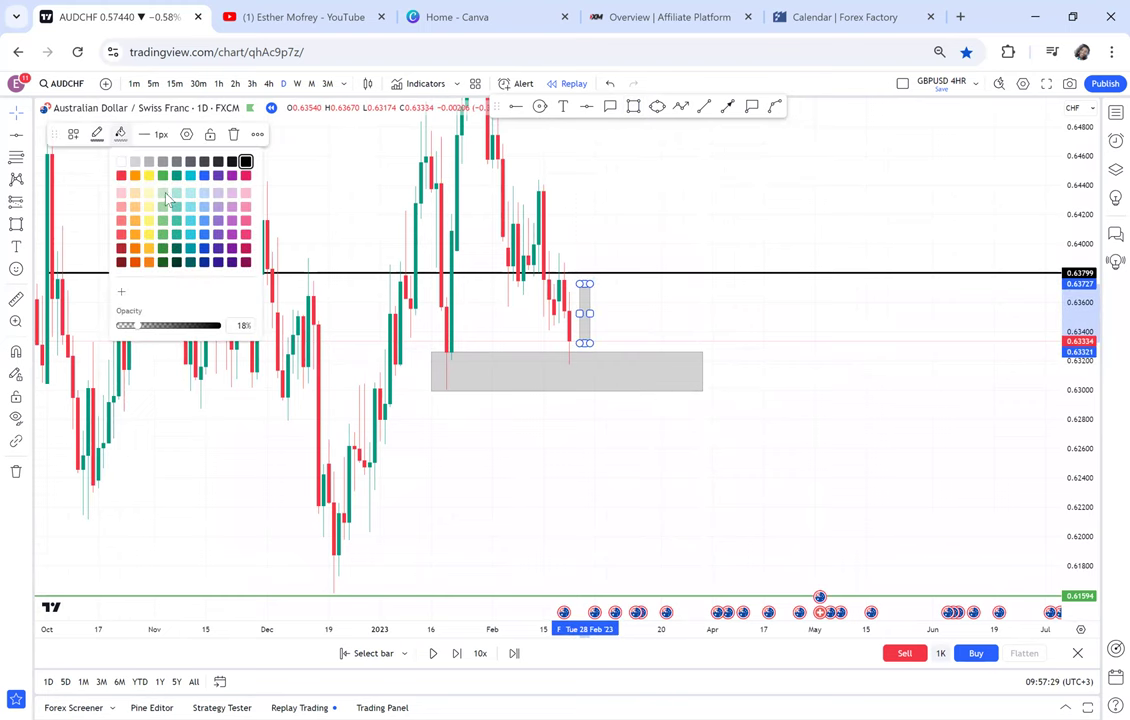
left_click_drag(140, 328, 252, 323)
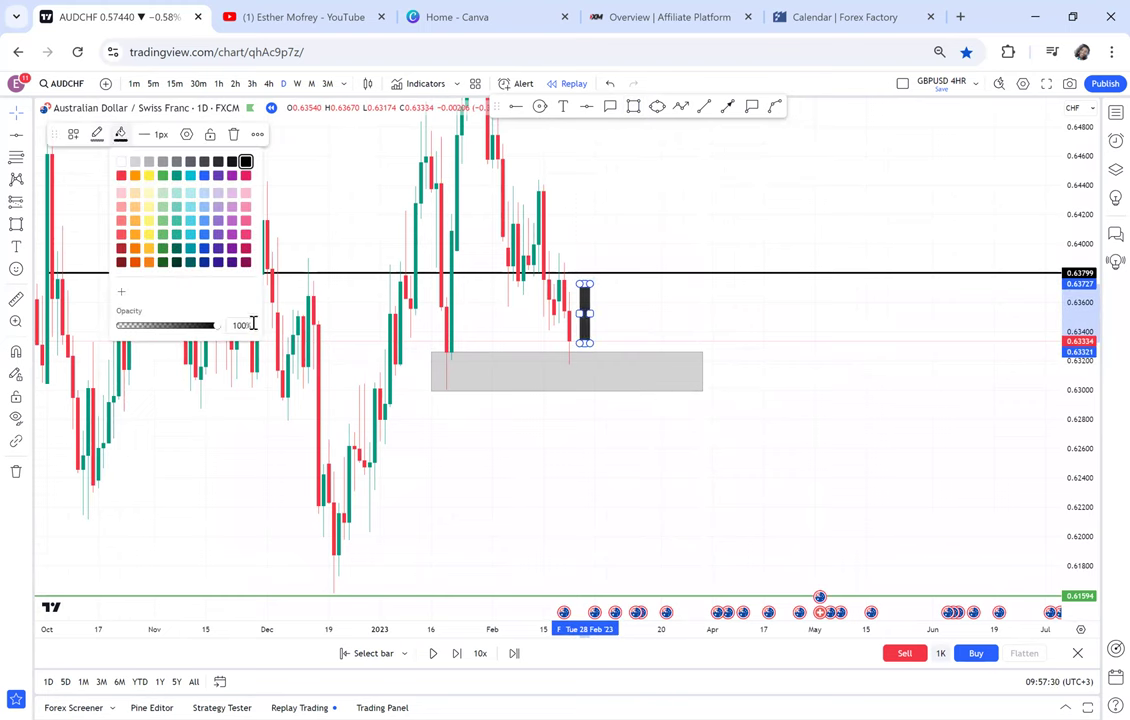
Step: Fill the narrow rectangle beside the latest candle green and advance the replay two candles into late February 2023
left_click(163, 176)
left_click(444, 386)
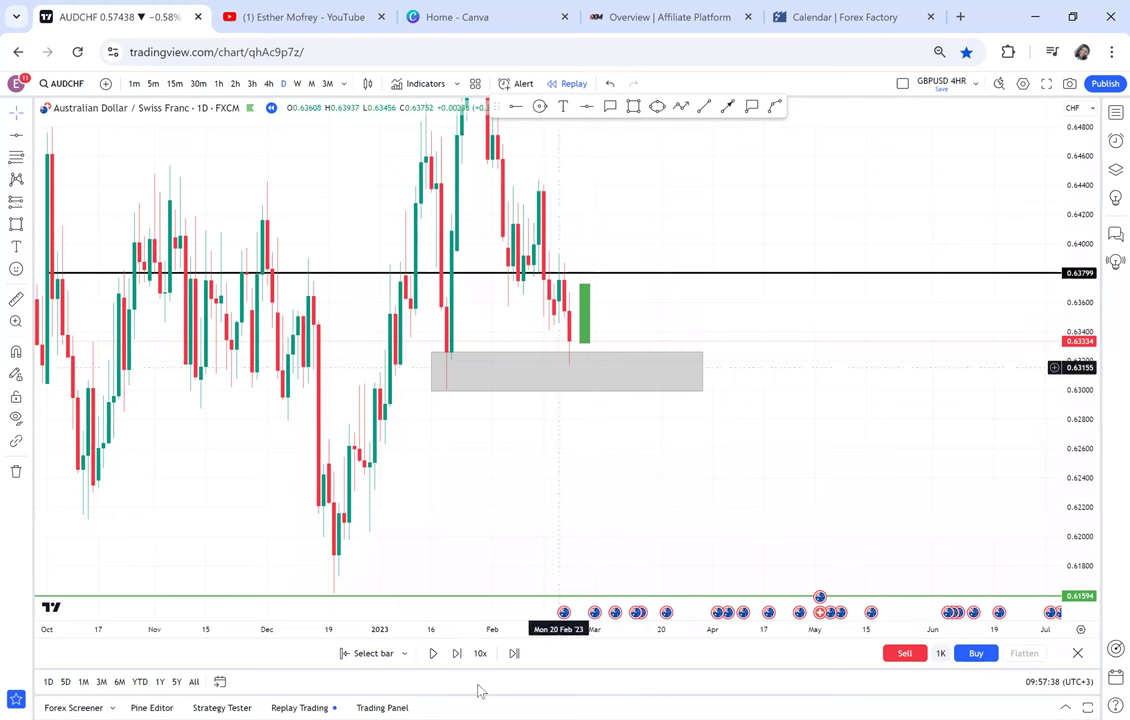
left_click(457, 653)
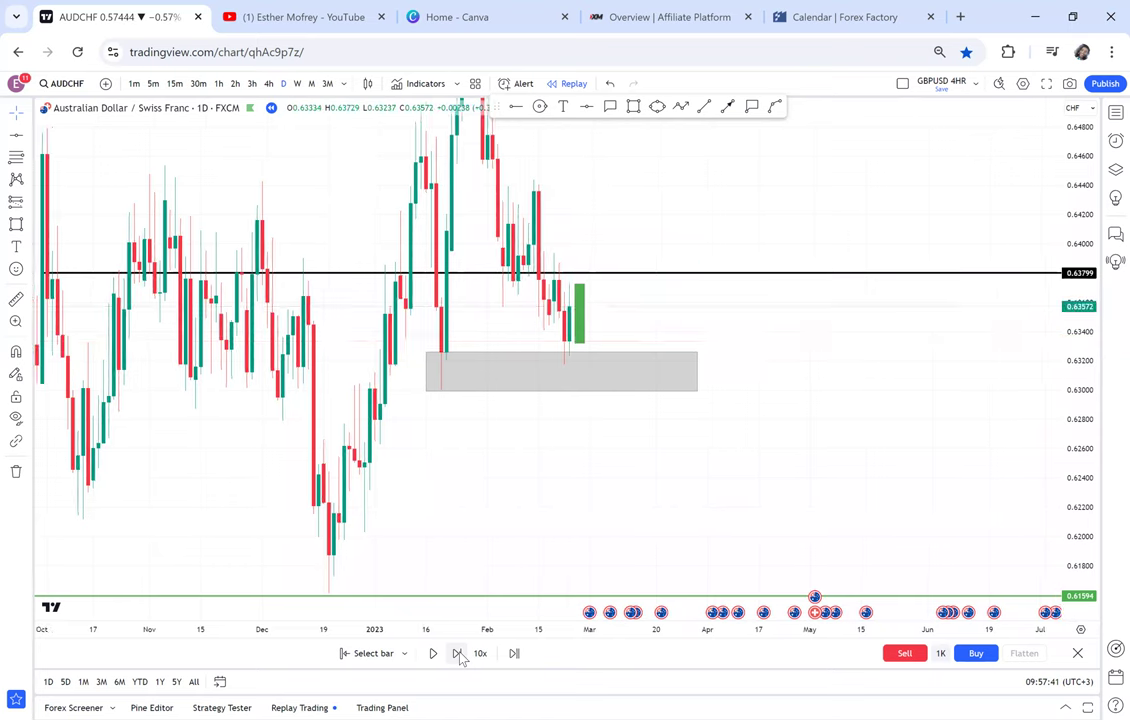
left_click(457, 653)
scroll(560, 360, "up", 2)
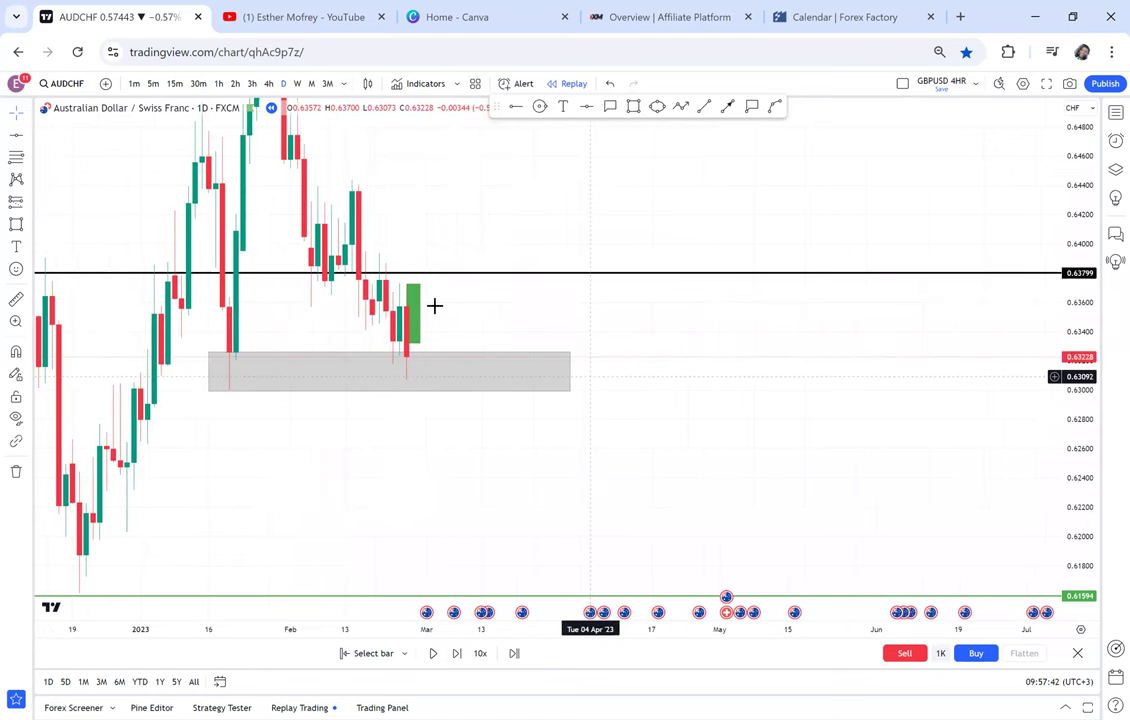
Step: Move the green rectangle away from the latest candles to early April 2023, across the midpoint ray at 0.63799
left_click_drag(430, 304, 781, 253)
scroll(506, 279, "up", 2)
left_click(591, 283)
scroll(591, 283, "down", 2)
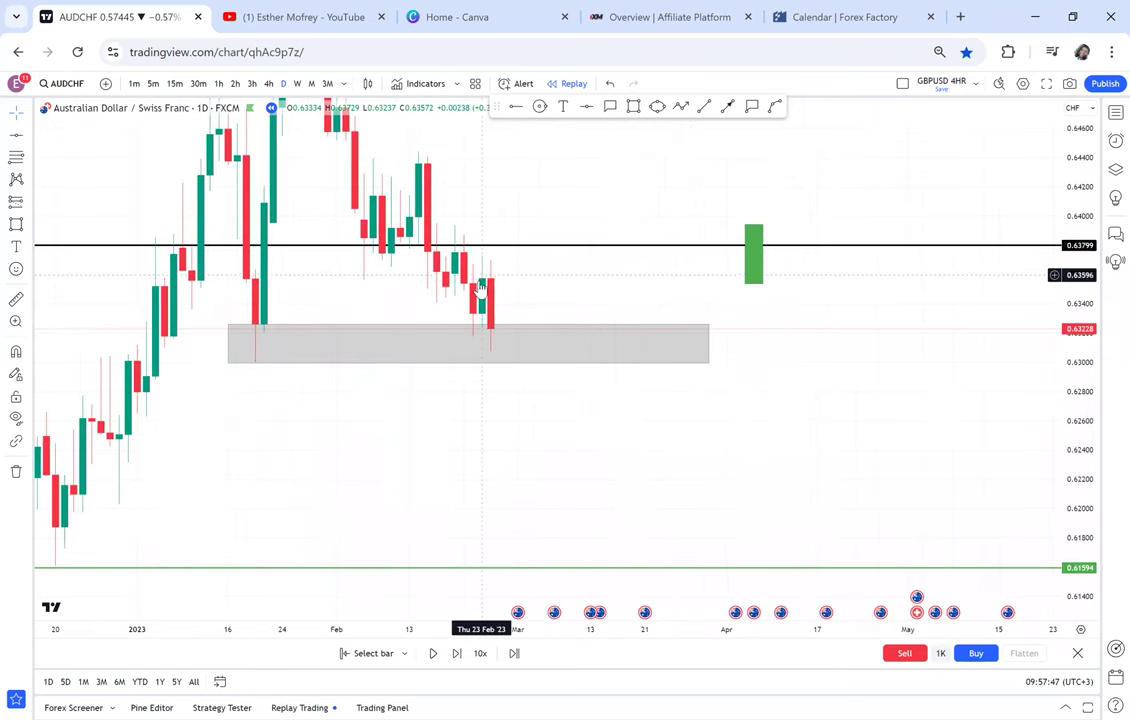
scroll(769, 265, "down", 2)
left_click_drag(754, 282, 723, 286)
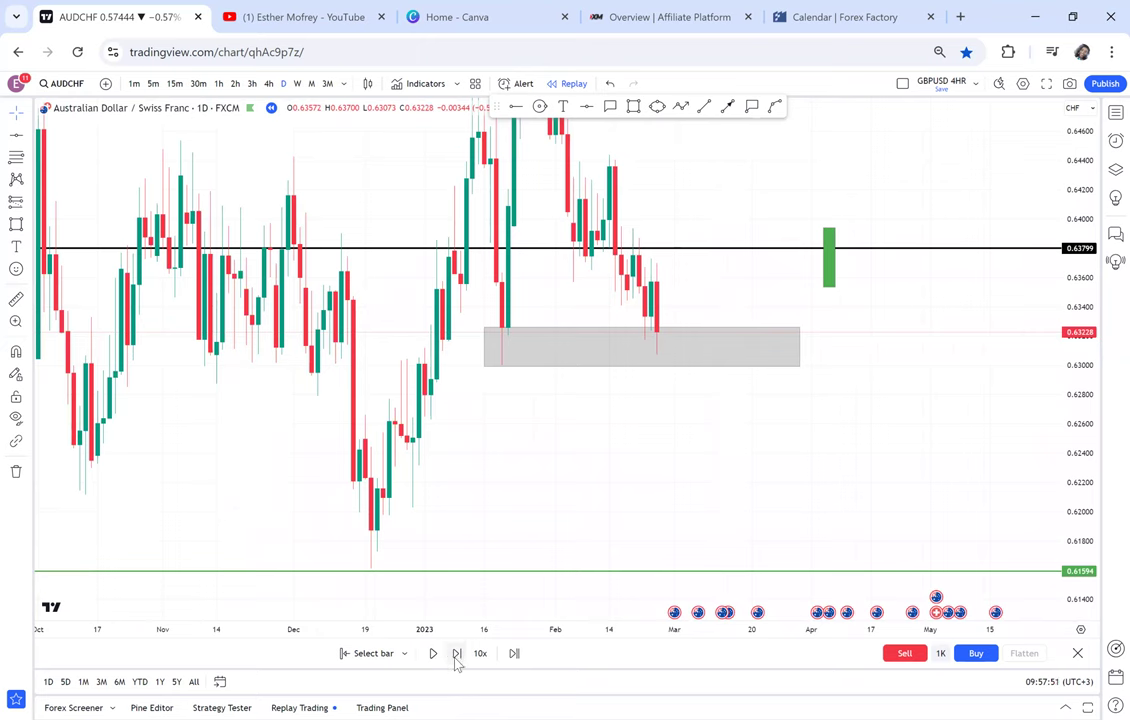
Step: Advance the replay three candles to early March 2023 and focus on the price reaction at the support zone
left_click(456, 655)
left_click(456, 655)
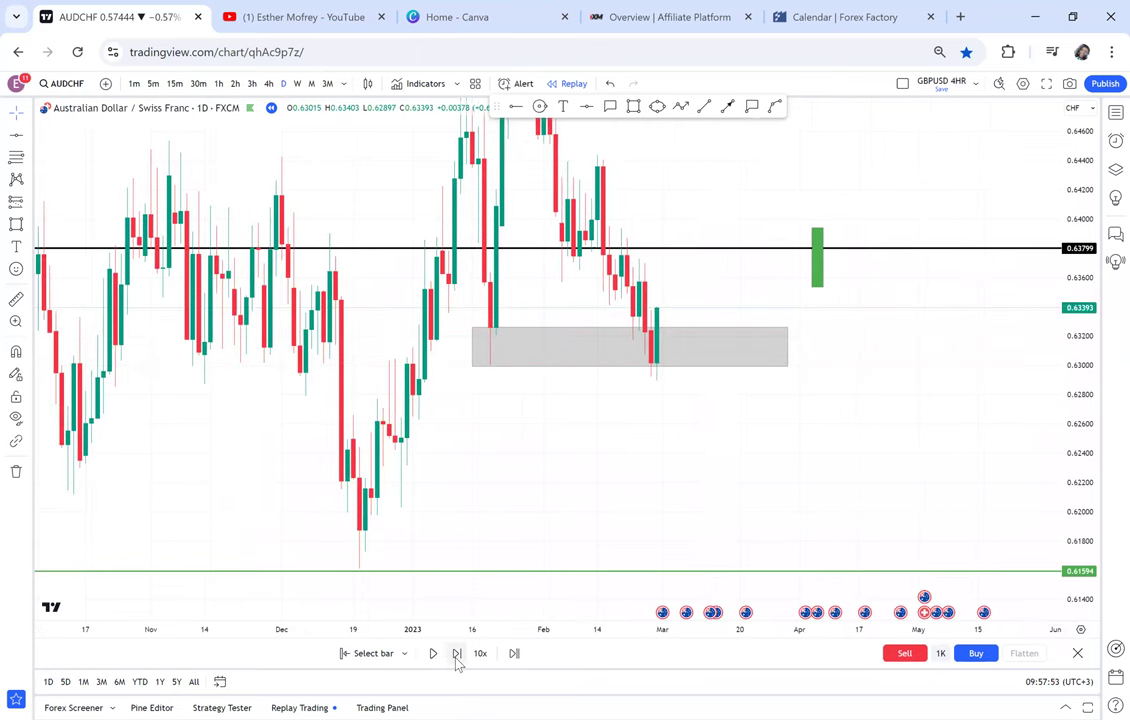
left_click(456, 655)
scroll(887, 388, "up", 2)
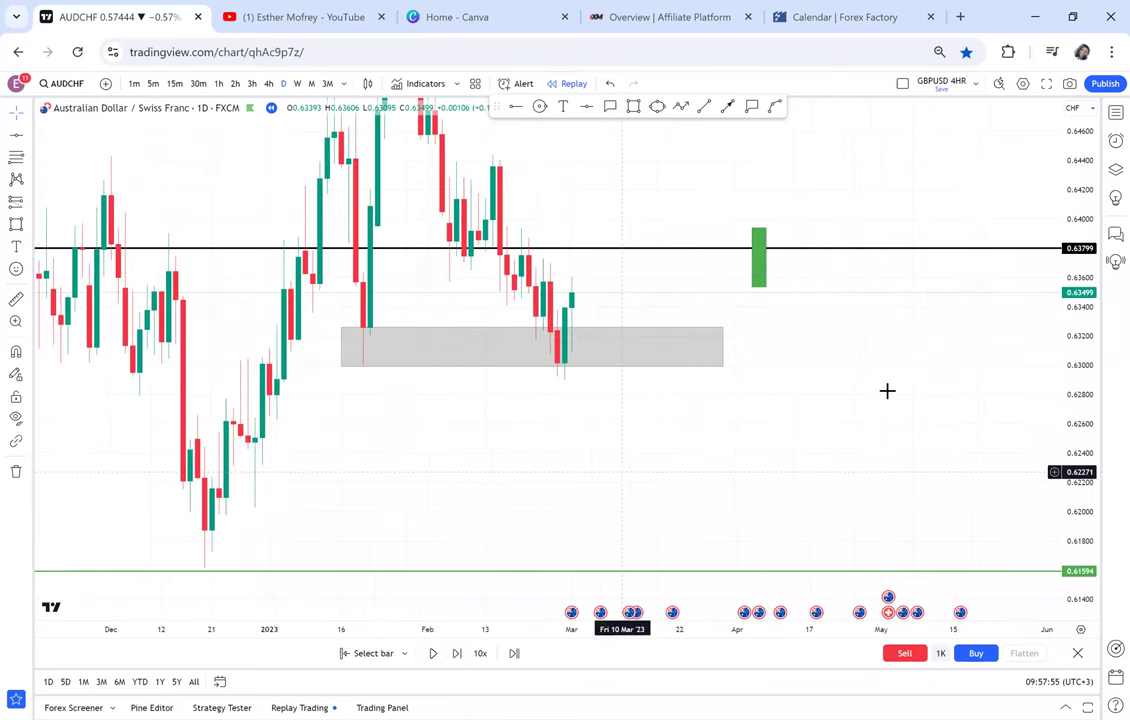
left_click_drag(1076, 405, 1076, 225)
scroll(787, 406, "down", 5)
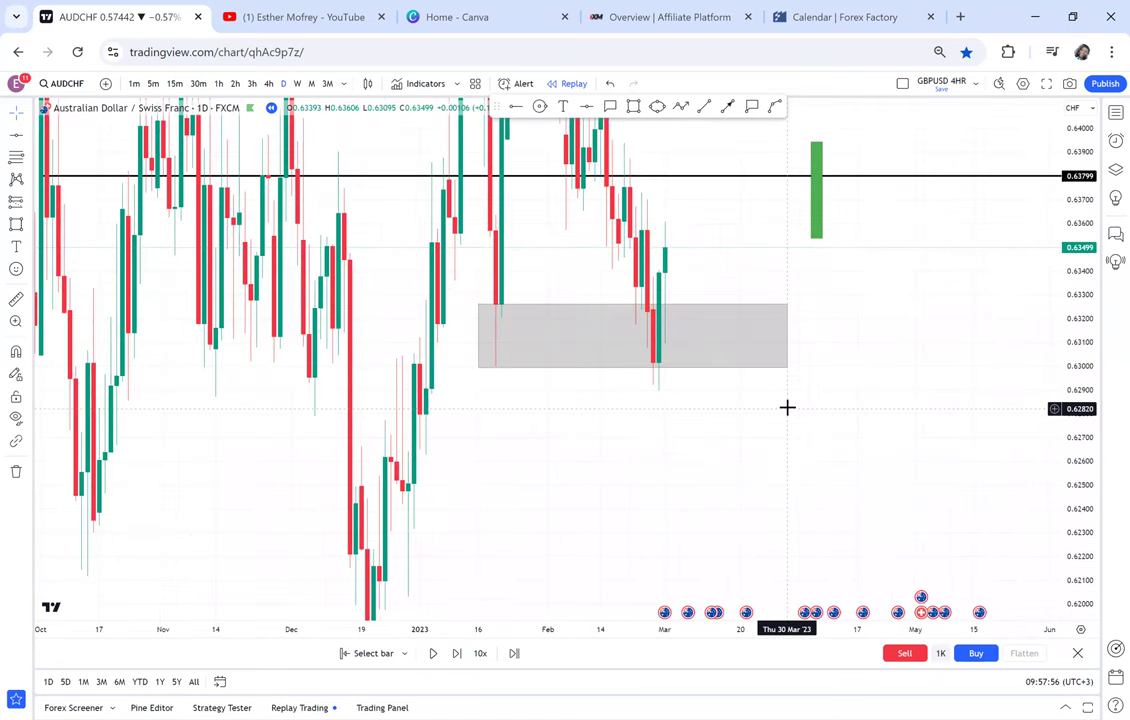
left_click_drag(819, 402, 664, 431)
scroll(673, 373, "up", 2)
left_click_drag(634, 315, 738, 337)
Step: Circle the January 2023 pullback low inside the support zone, centred at about 0.63138
left_click(633, 106)
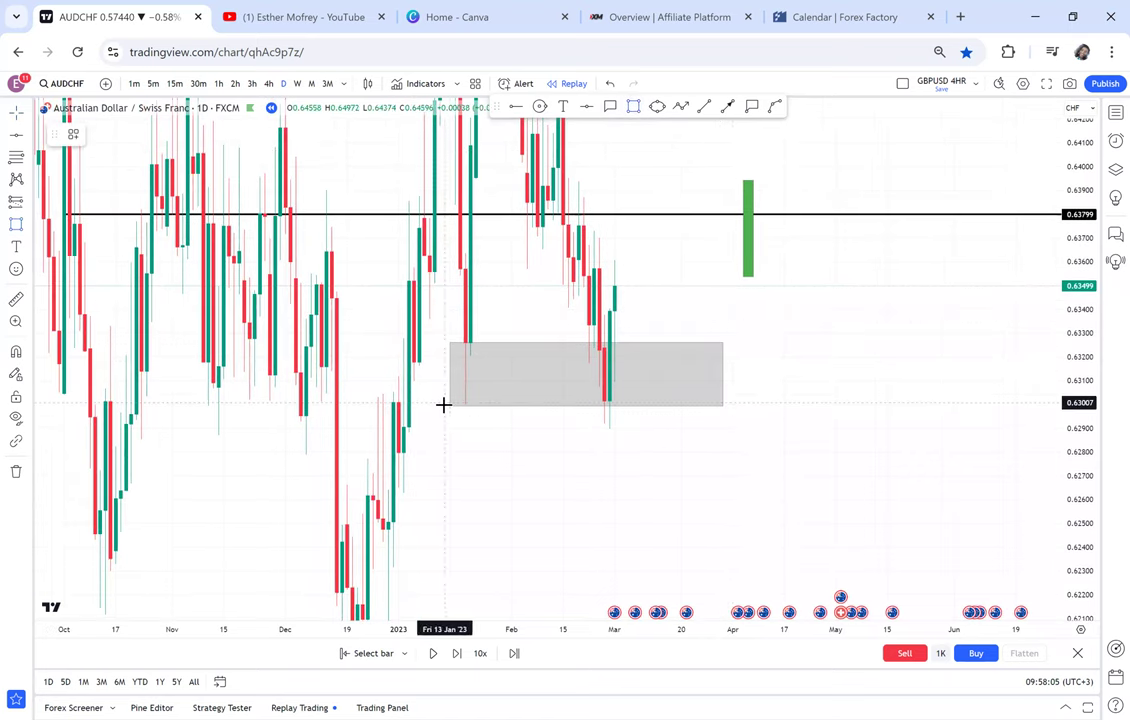
left_click(539, 106)
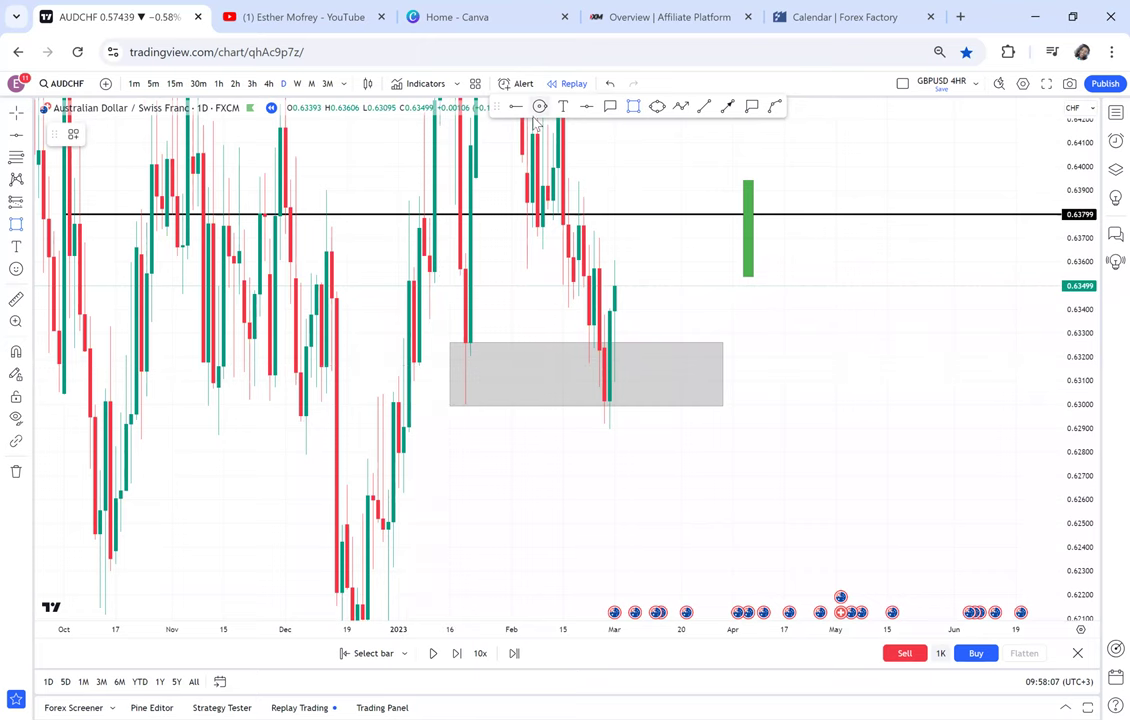
left_click_drag(461, 373, 466, 393)
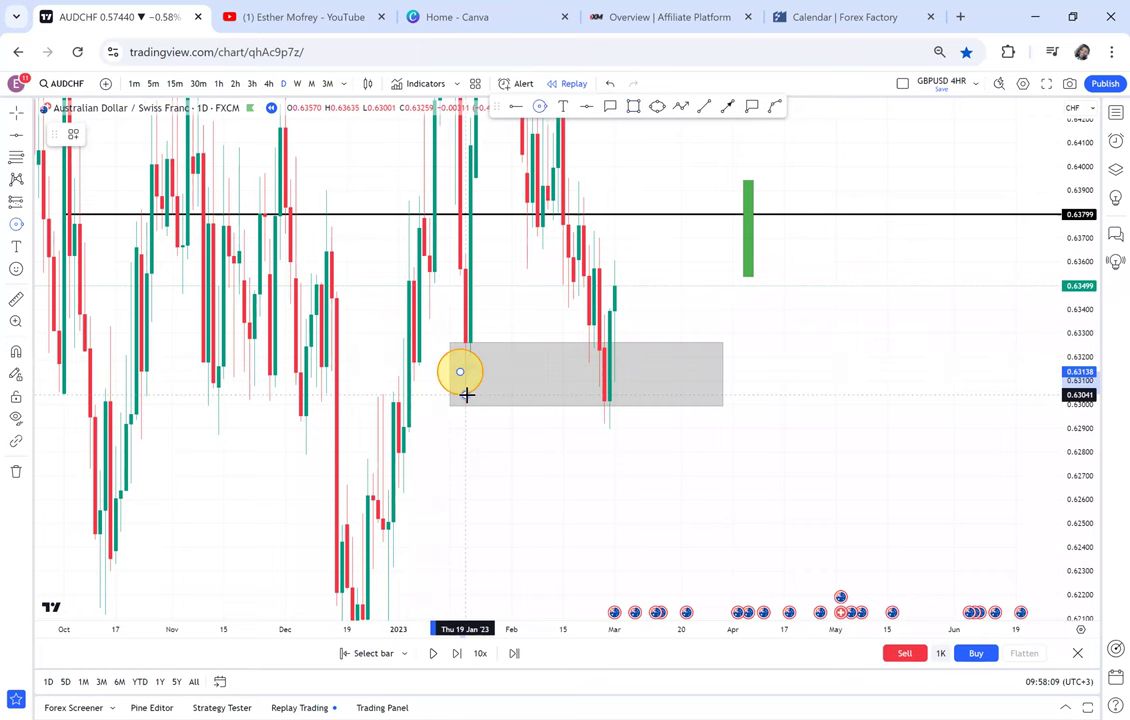
Step: Switch the chart to weekly and extend the support zone's start back to mid-November 2022
left_click(297, 84)
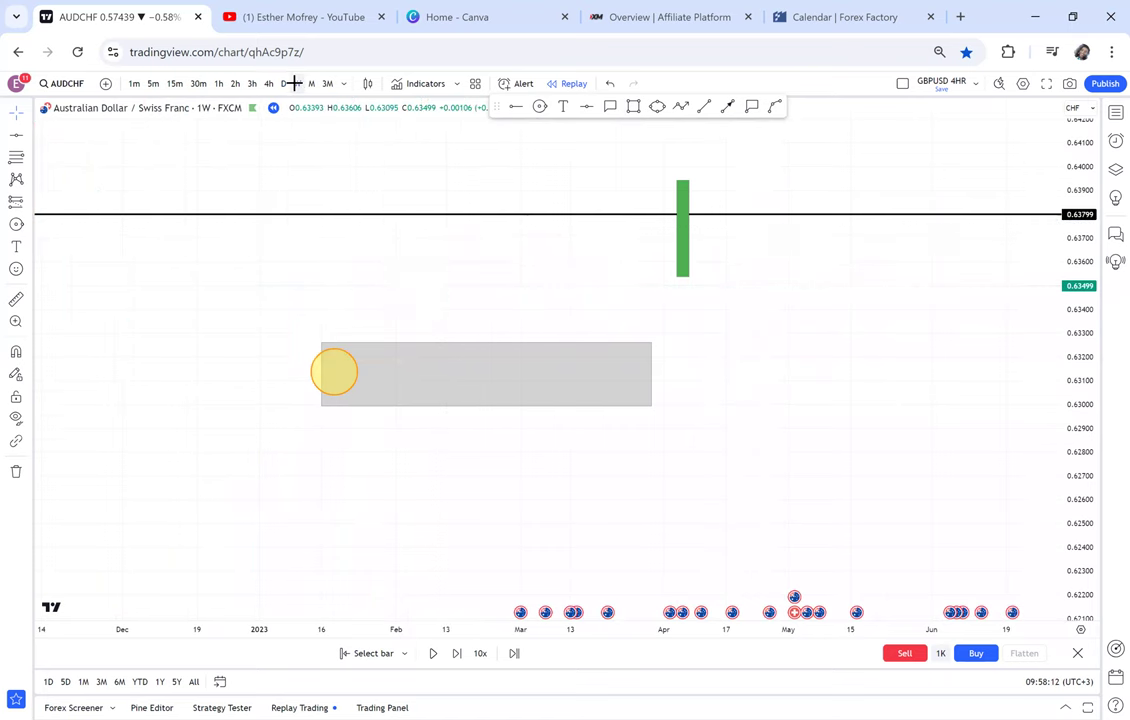
scroll(407, 307, "up", 4)
left_click_drag(371, 384, 652, 403)
scroll(605, 354, "up", 2)
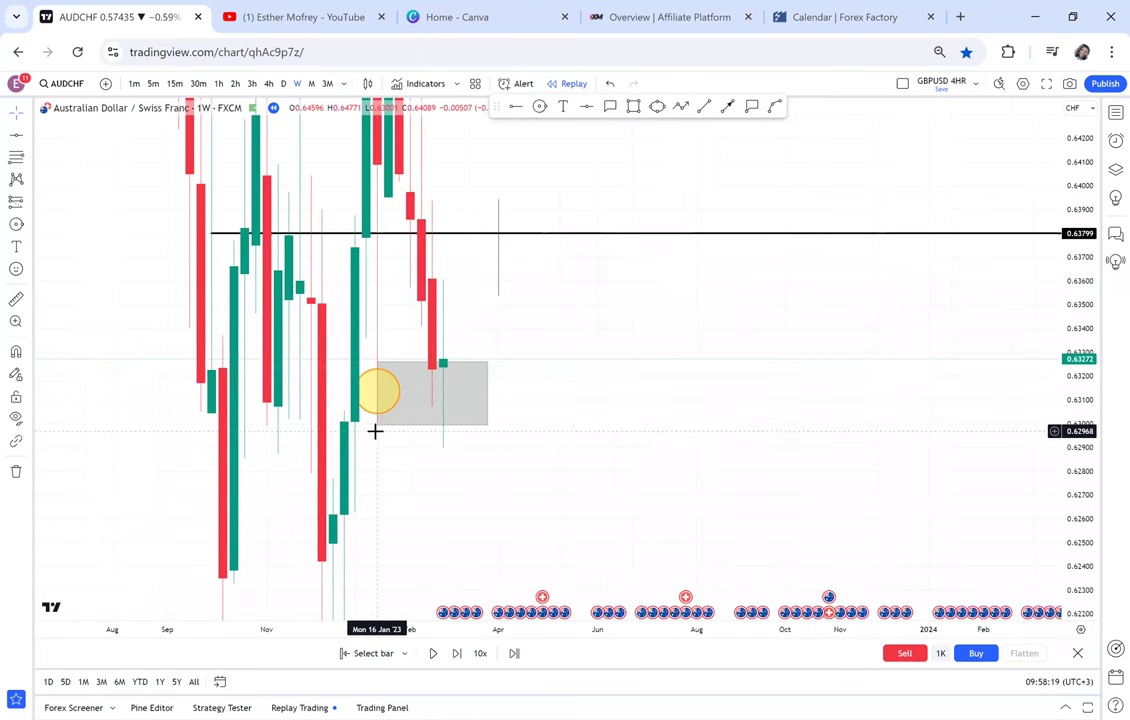
left_click(376, 392)
left_click_drag(375, 392, 277, 390)
left_click_drag(685, 364, 815, 437)
left_click_drag(1081, 249, 1066, 510)
scroll(778, 502, "up", 2)
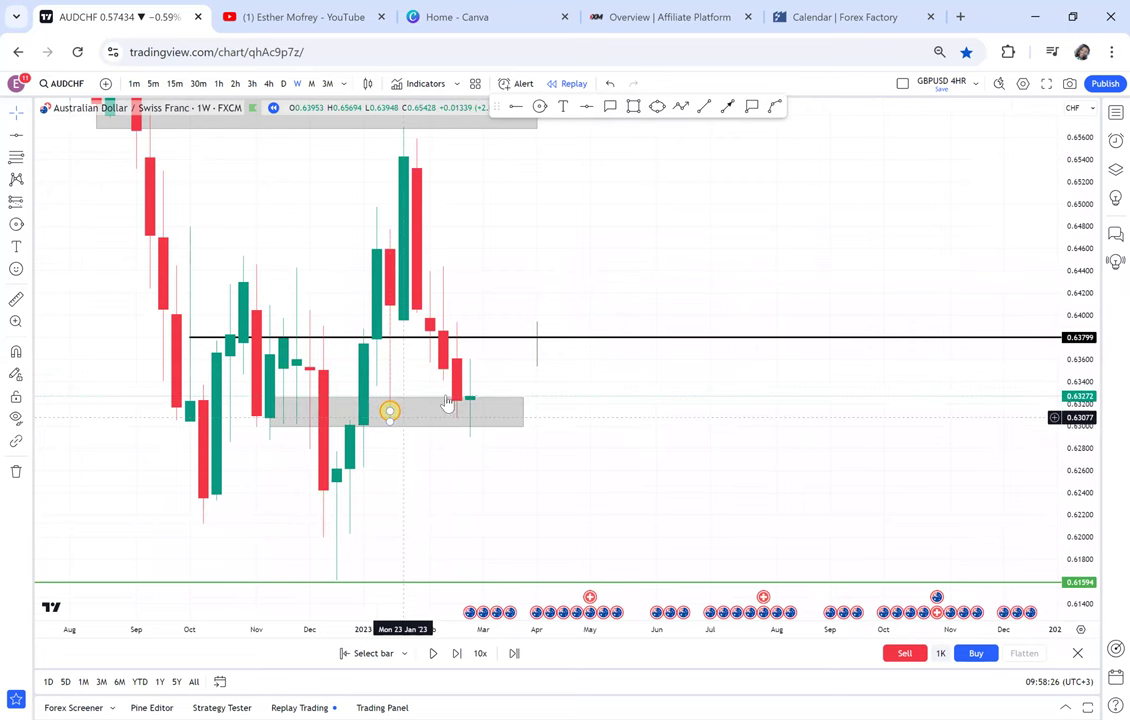
left_click_drag(1070, 517, 1046, 376)
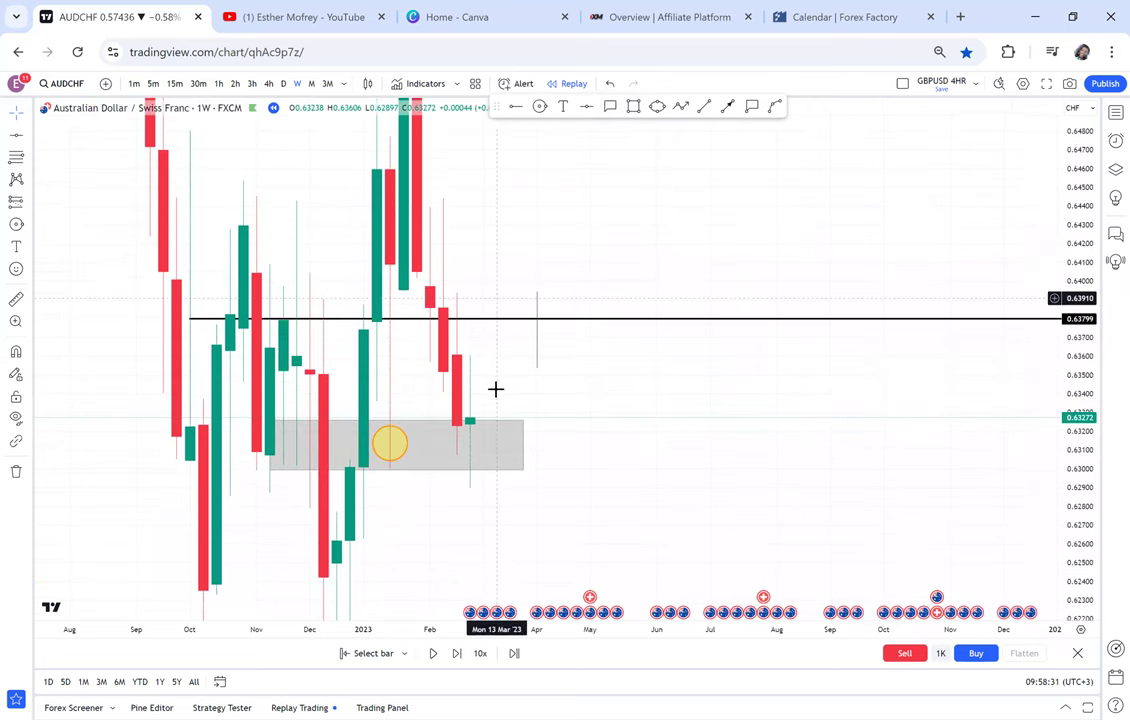
Step: Draw a green rectangle over the latest weekly candle between about 0.63171 and 0.64015
left_click(633, 107)
left_click(469, 436)
left_click(479, 279)
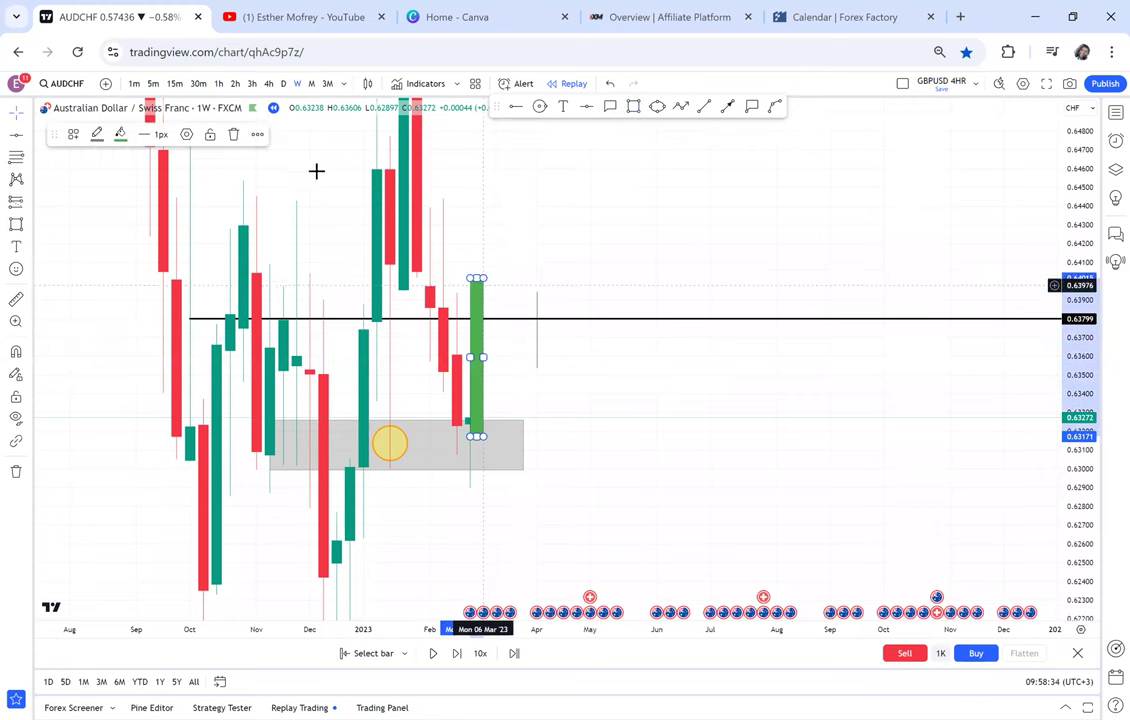
Step: Return the chart to the daily timeframe and delete the green rectangle covering the latest candles
left_click(285, 85)
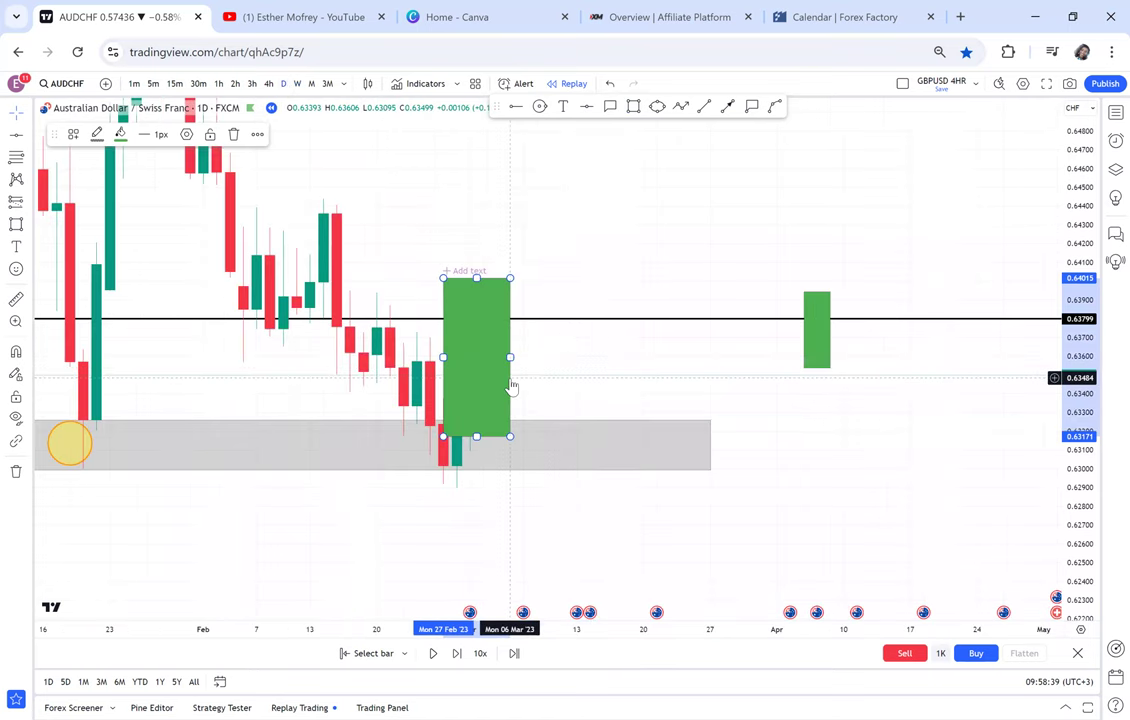
key("Delete")
scroll(509, 378, "down", 5)
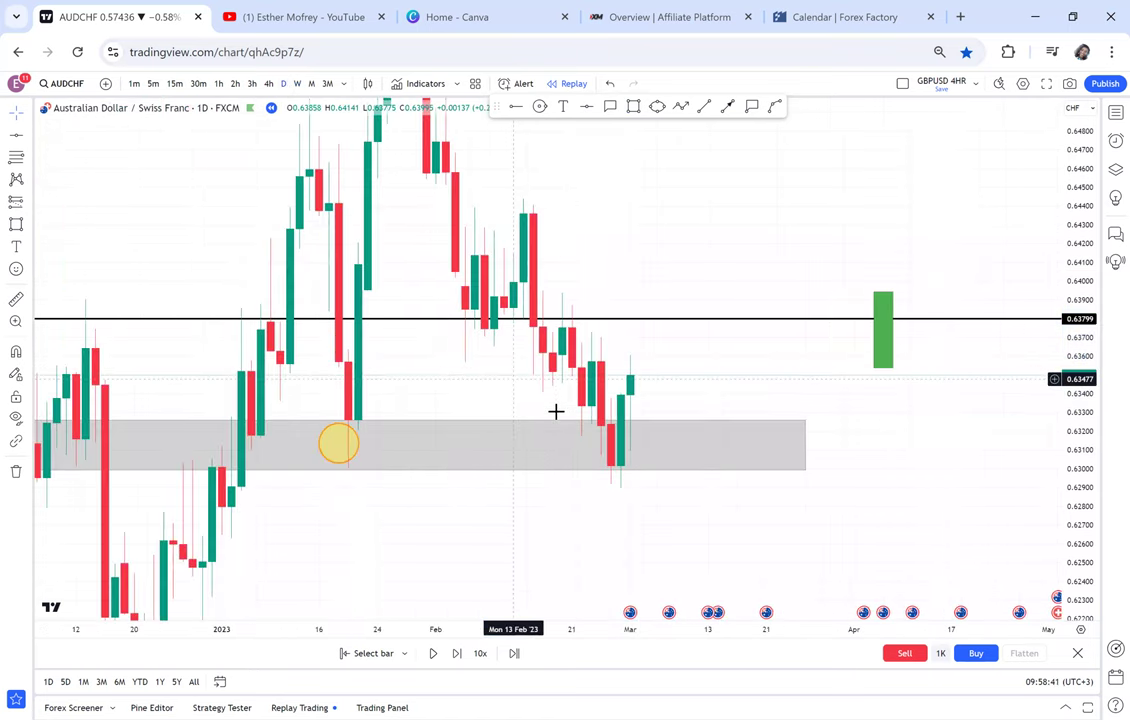
Step: Place a horizontal ray at 0.63372 starting from the 23 February 2023 candle, just above the support zone
left_click_drag(777, 381, 722, 356)
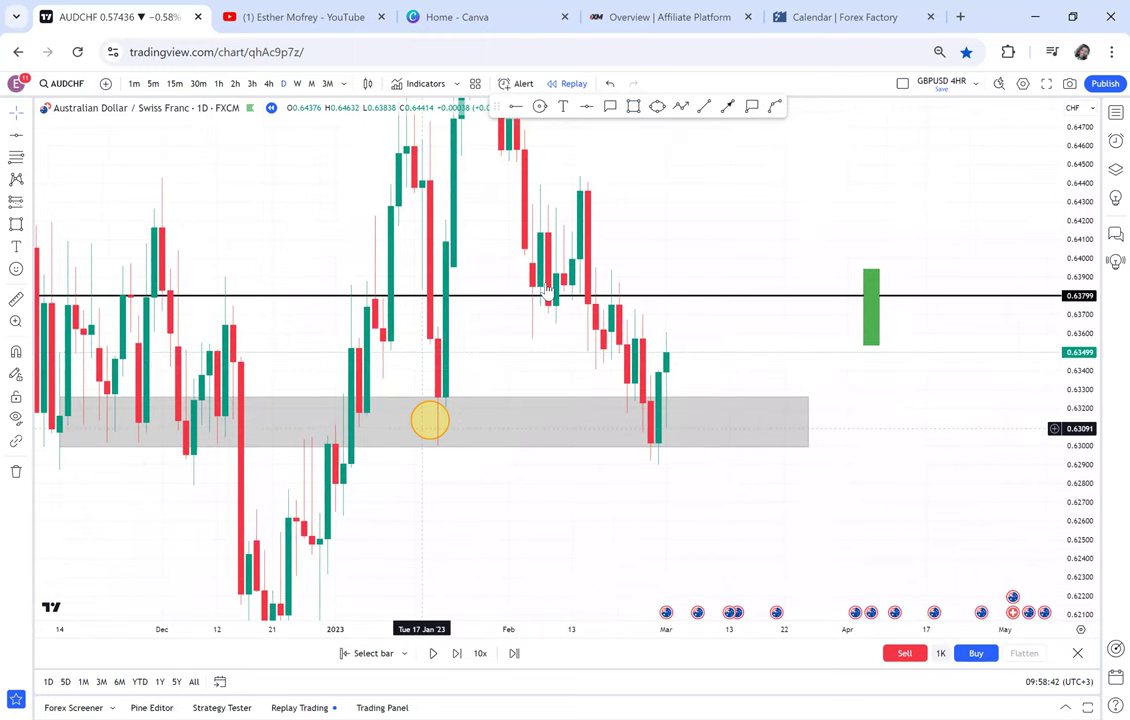
left_click(632, 107)
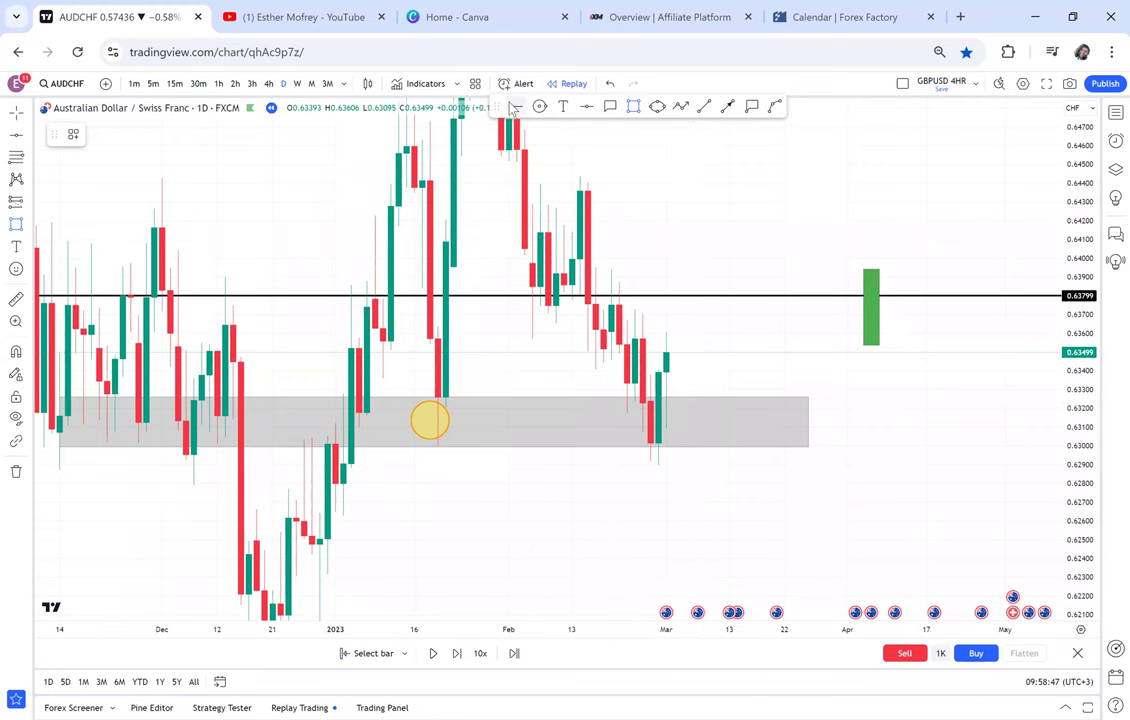
left_click(634, 377)
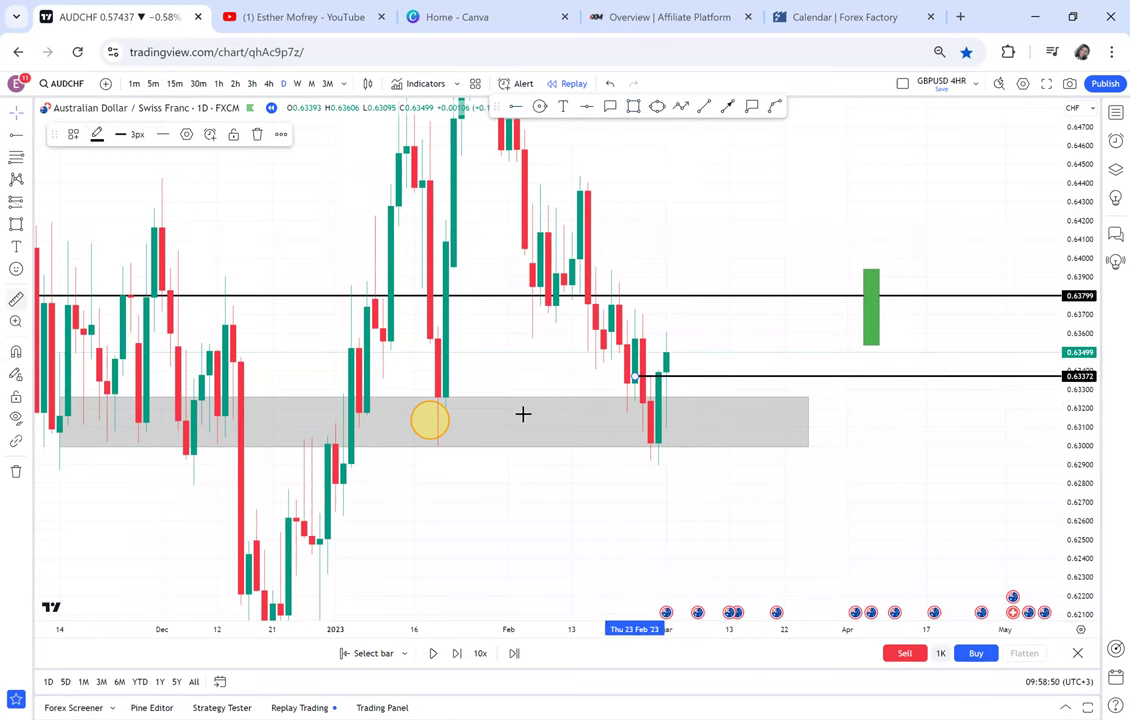
Step: Measure the price move above the 0.63372 ray between 21 February and 3 March 2023
left_click(620, 374, "shift")
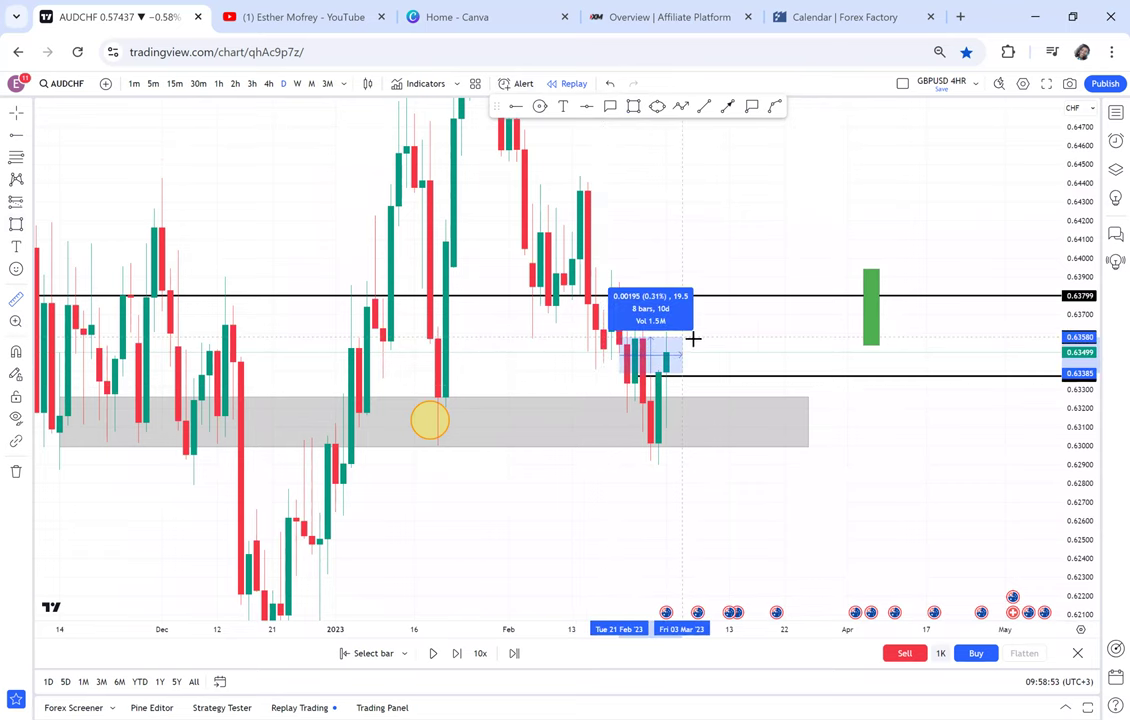
left_click(693, 339)
left_click(735, 380)
Step: Advance the replay seven candles through early March 2023 until price falls through the support zone and the neckline at 0.61594
scroll(943, 446, "down", 2)
left_click_drag(1079, 391, 1079, 524)
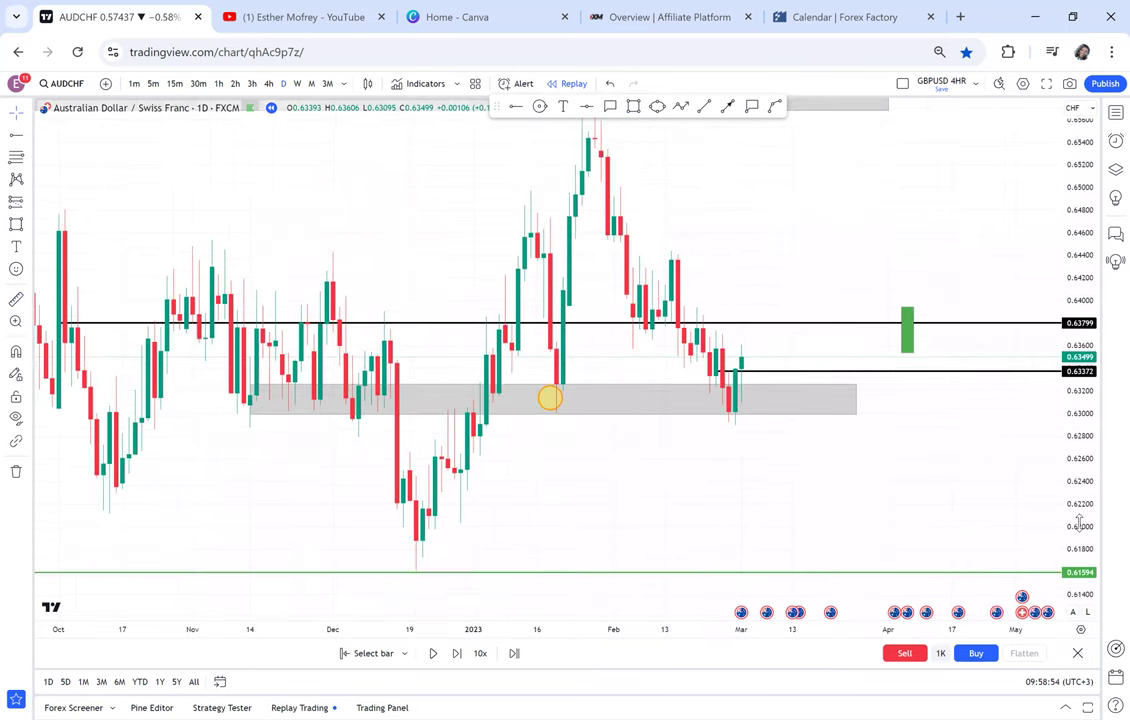
scroll(928, 525, "down", 2)
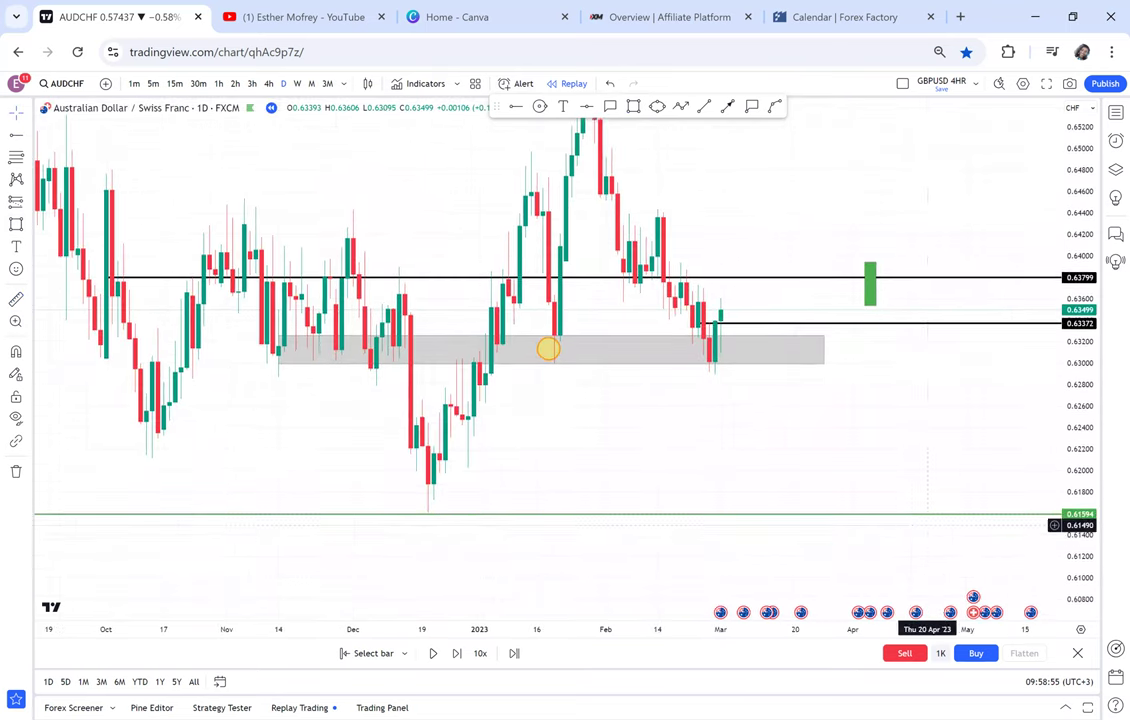
left_click(457, 654)
left_click(457, 654)
left_click(457, 654)
left_click(457, 654)
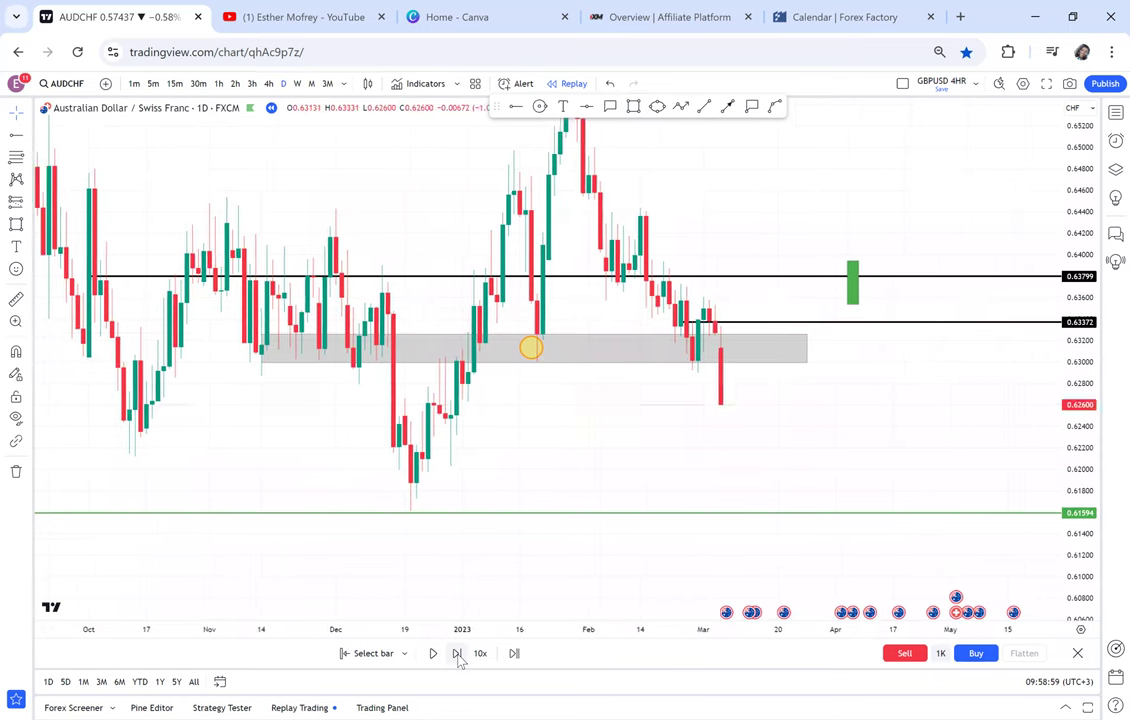
left_click(457, 654)
left_click(457, 654)
left_click(457, 654)
left_click_drag(779, 459, 642, 465)
scroll(624, 435, "down", 2)
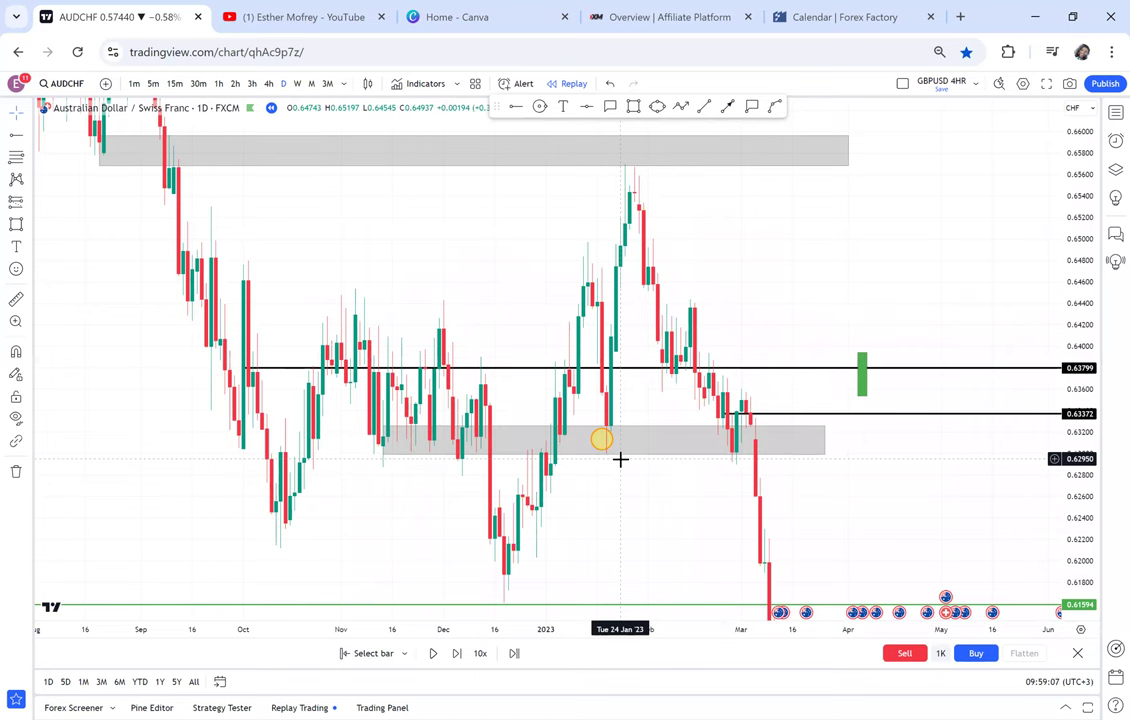
Step: Examine the completed drop to the neckline and the earlier price action back through 2022
left_click(1106, 113)
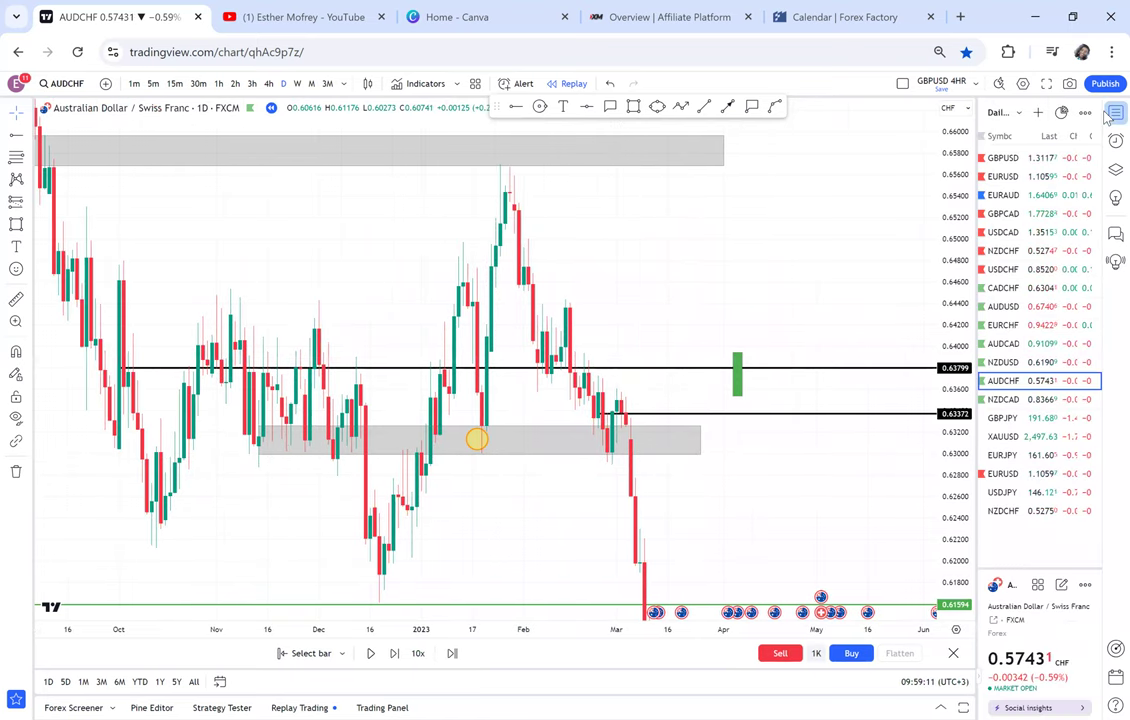
left_click(1106, 117)
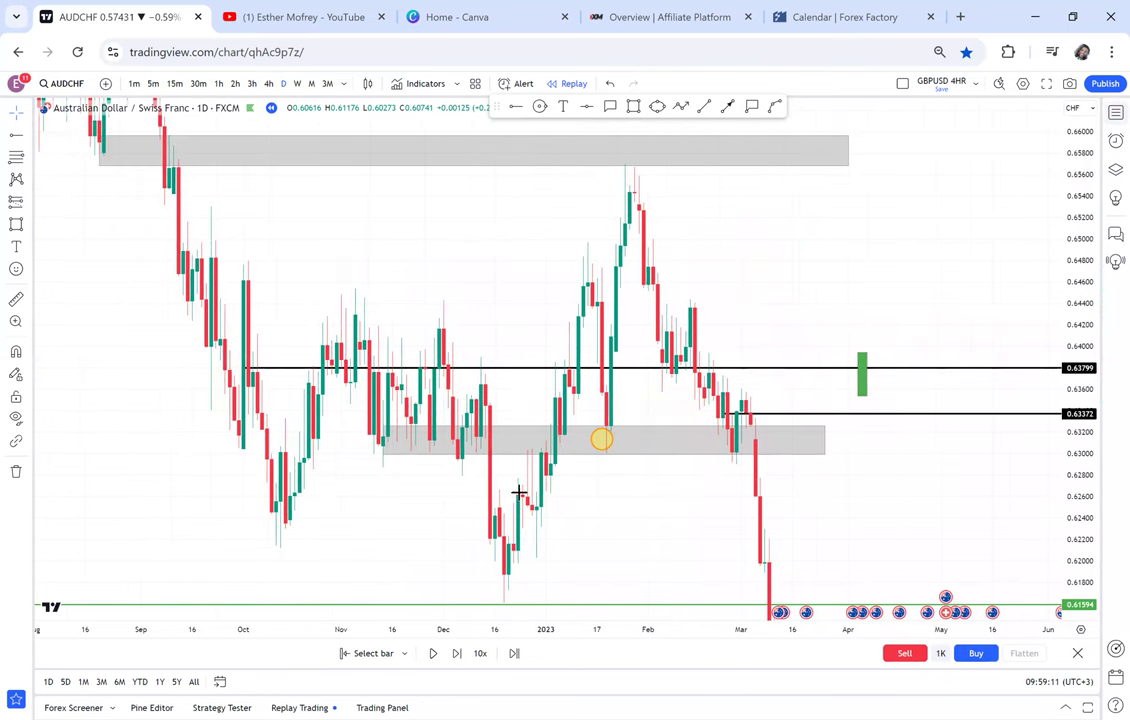
left_click_drag(557, 555, 519, 492)
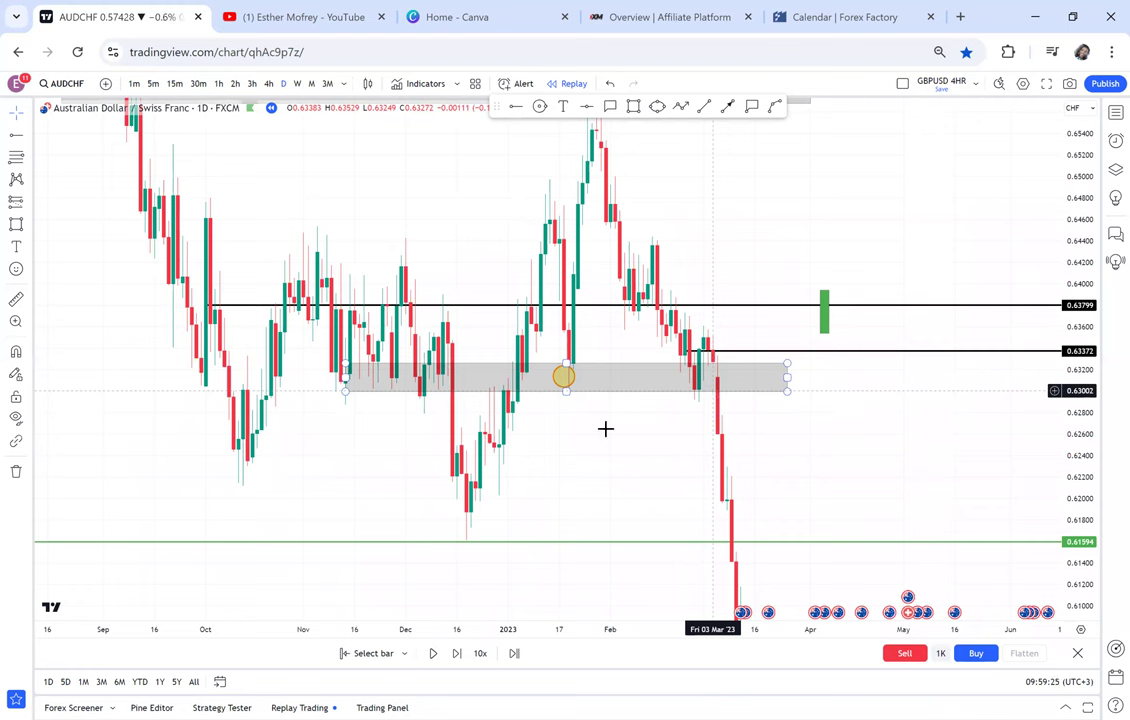
left_click_drag(612, 328, 635, 406)
scroll(424, 266, "down", 3)
left_click_drag(390, 250, 670, 421)
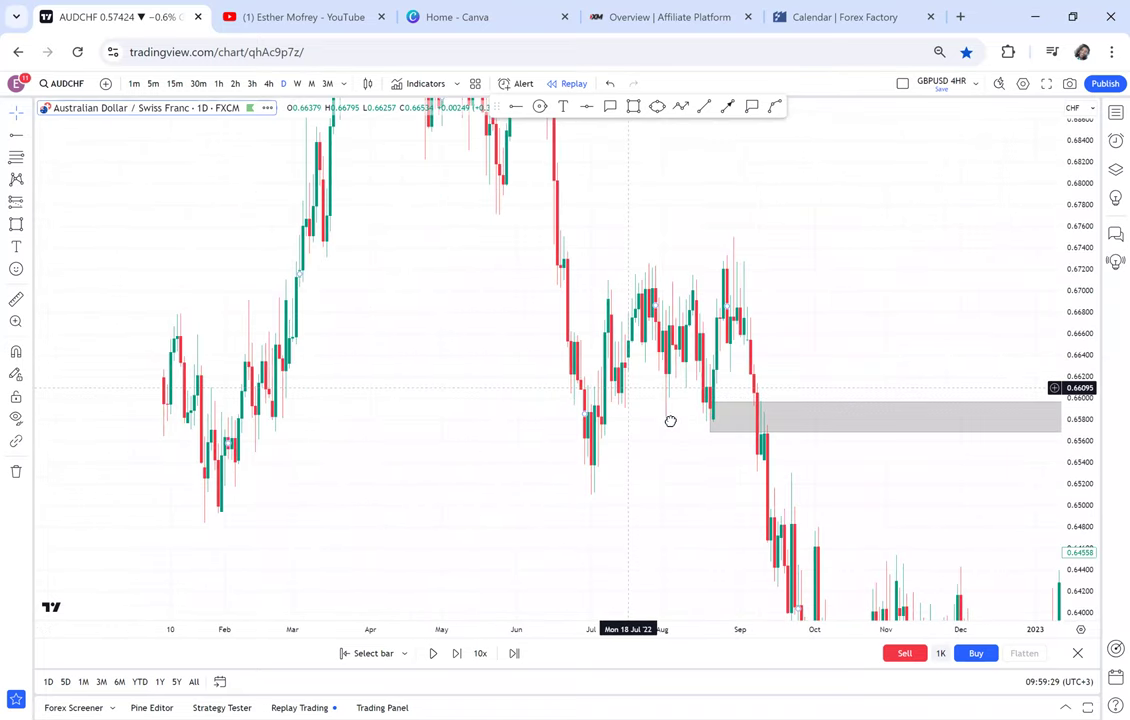
scroll(703, 557, "left", 4)
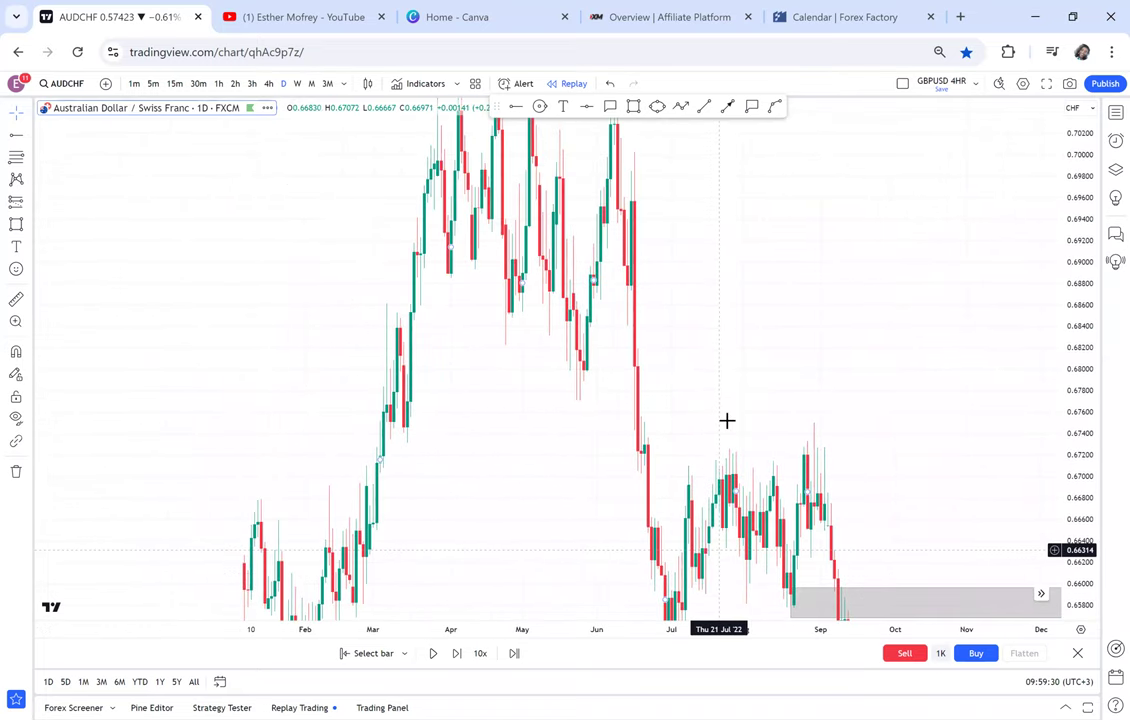
scroll(505, 311, "right", 6)
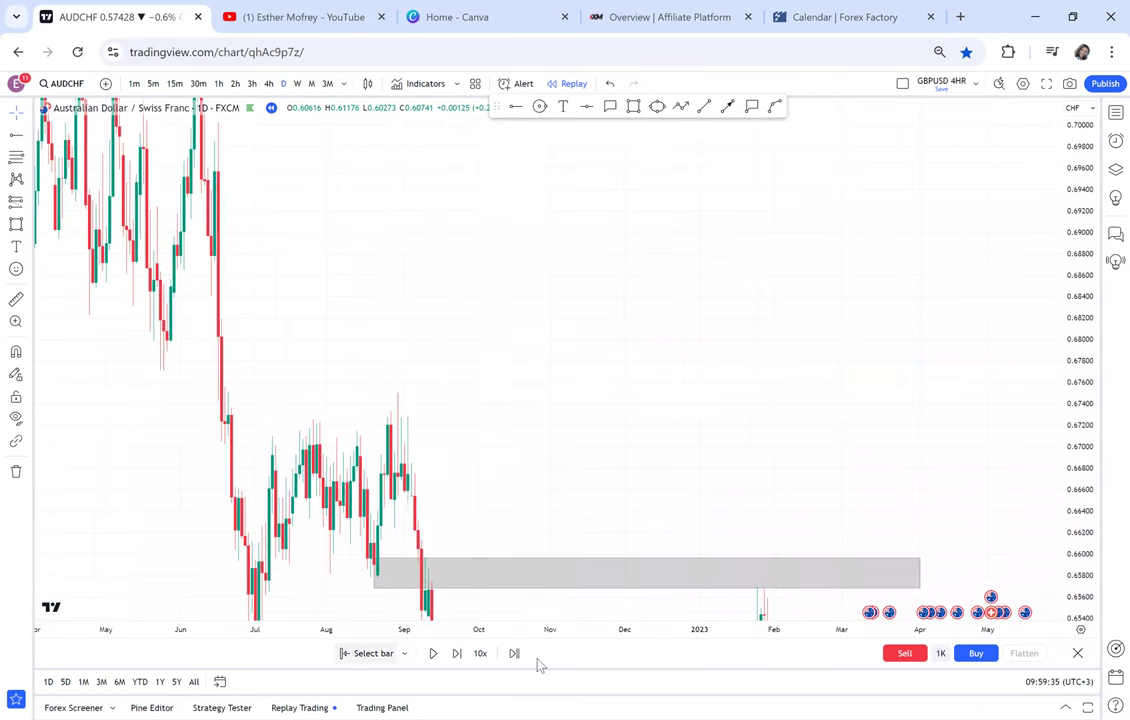
Step: Exit Bar Replay mode and bring the chart back to the latest AUDCHF price action
left_click(1078, 655)
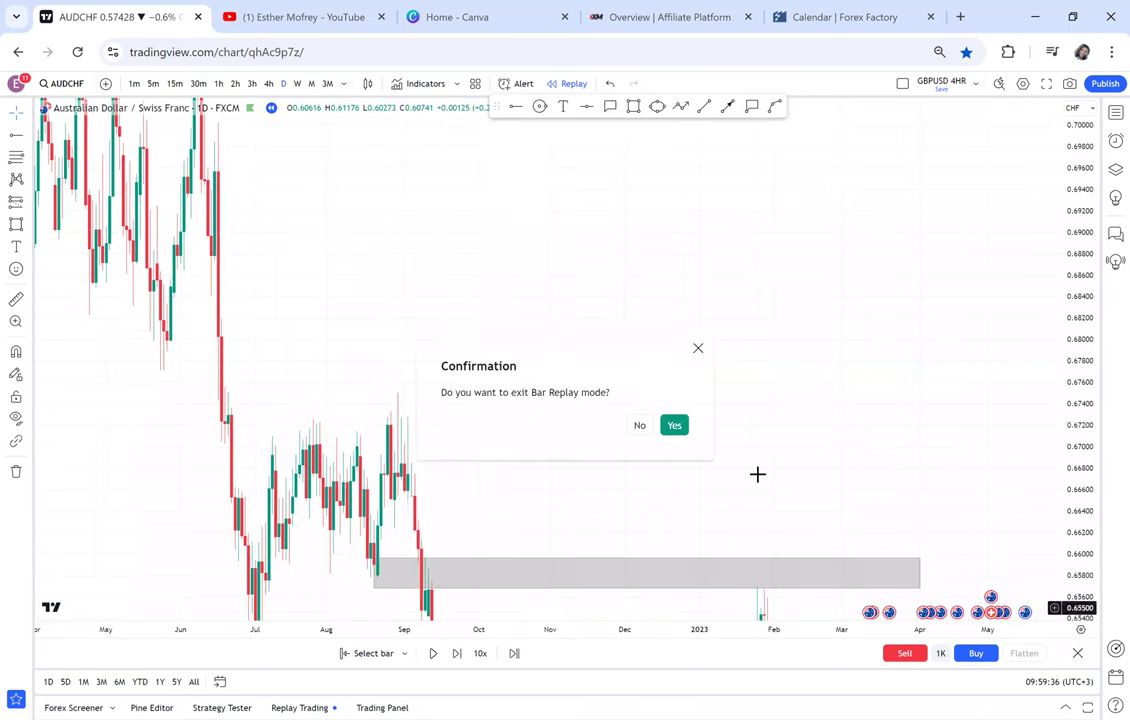
left_click(684, 428)
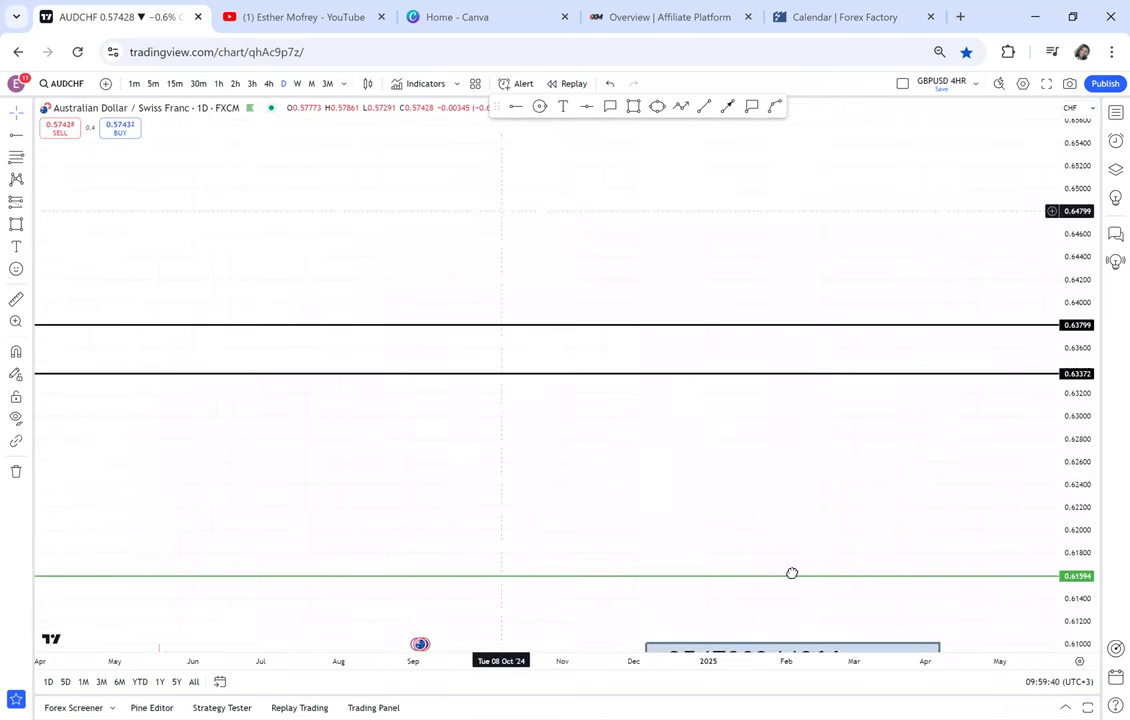
left_click_drag(670, 256, 703, 260)
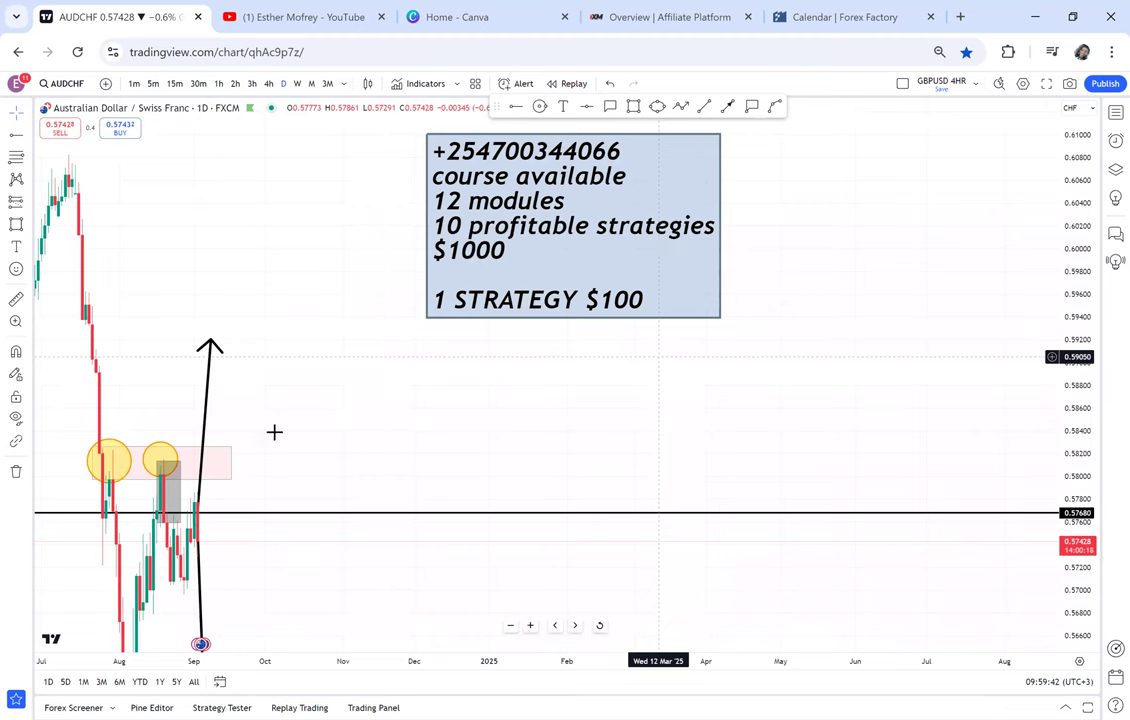
Step: Remove all existing drawings from the live AUDCHF daily chart
scroll(198, 440, "up", 4)
left_click_drag(198, 440, 595, 437)
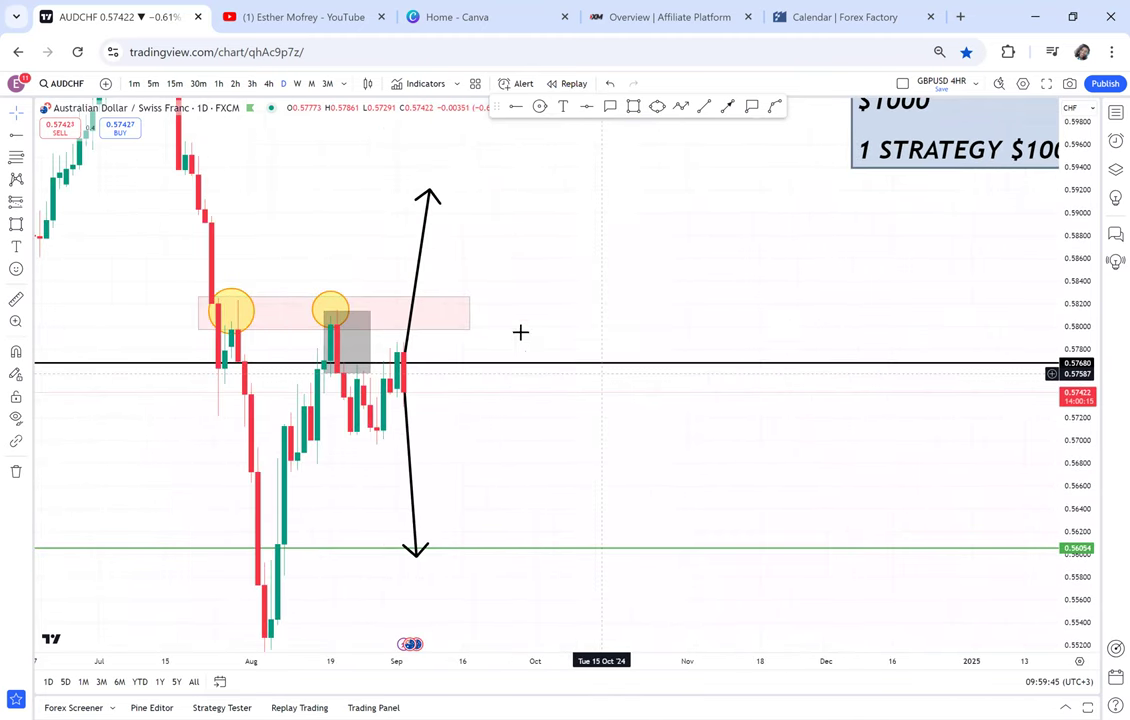
scroll(787, 329, "left", 5)
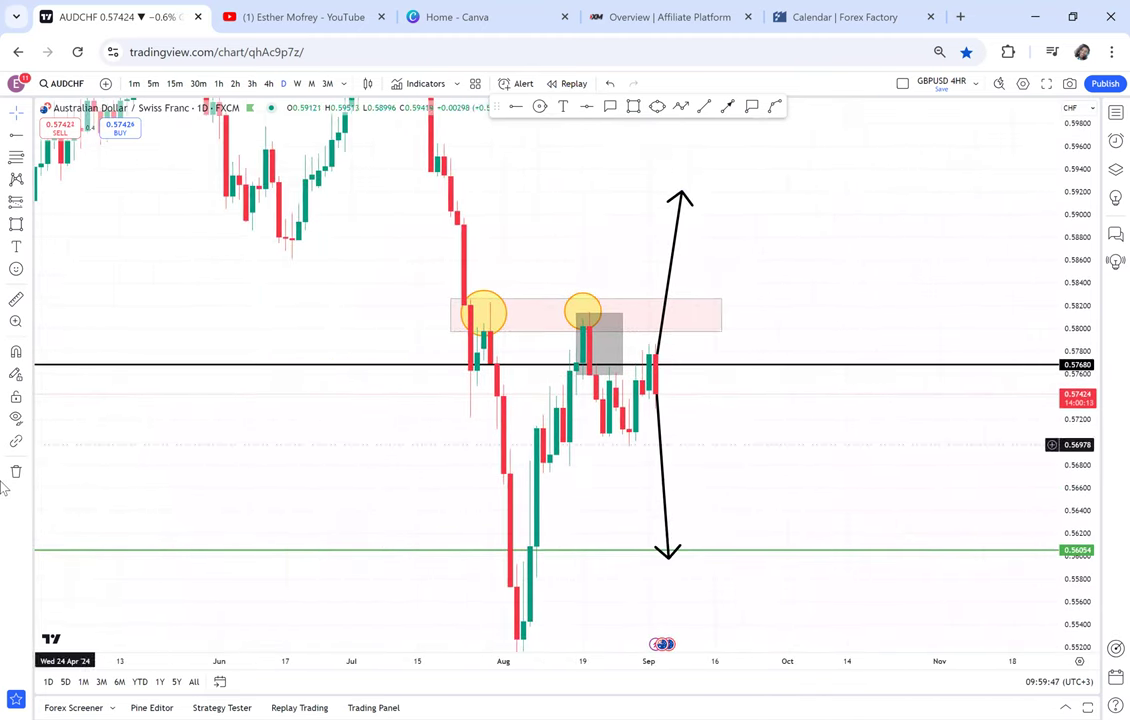
left_click(12, 474)
left_click(60, 415)
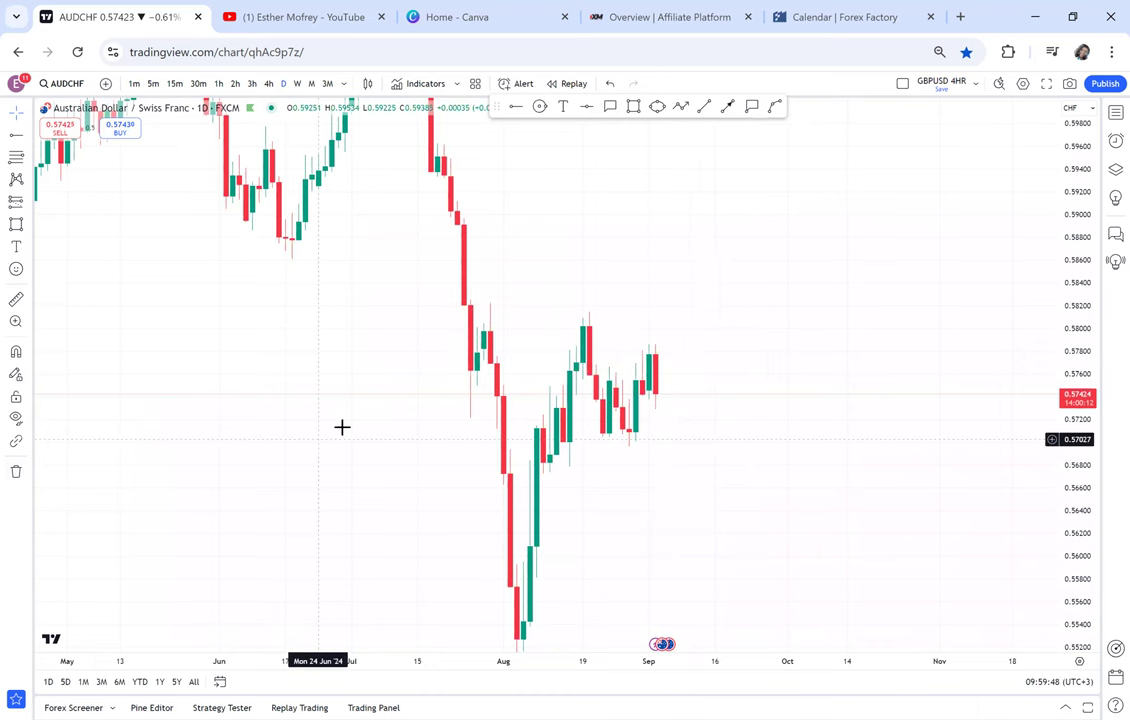
Step: Draw a resistance rectangle over the double tops from about 0.58218 to 0.58044, 19 July to 5 September 2024, with 23% fill opacity
scroll(342, 427, "up", 3)
left_click(633, 107)
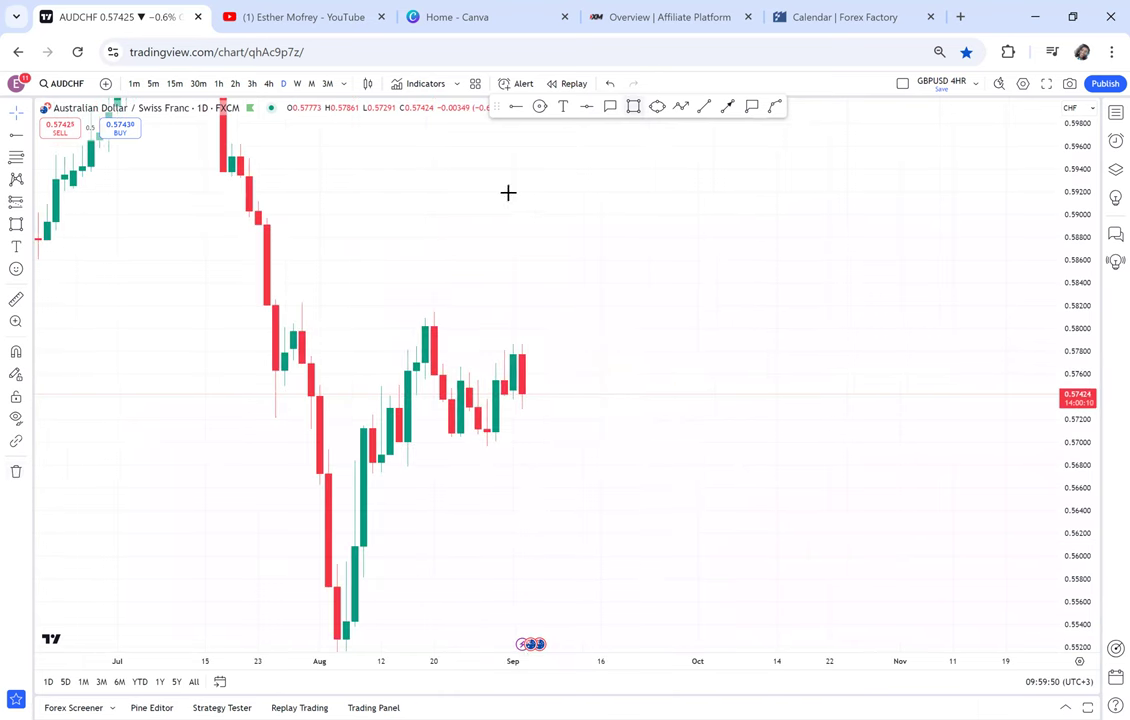
left_click(240, 303)
left_click(539, 323)
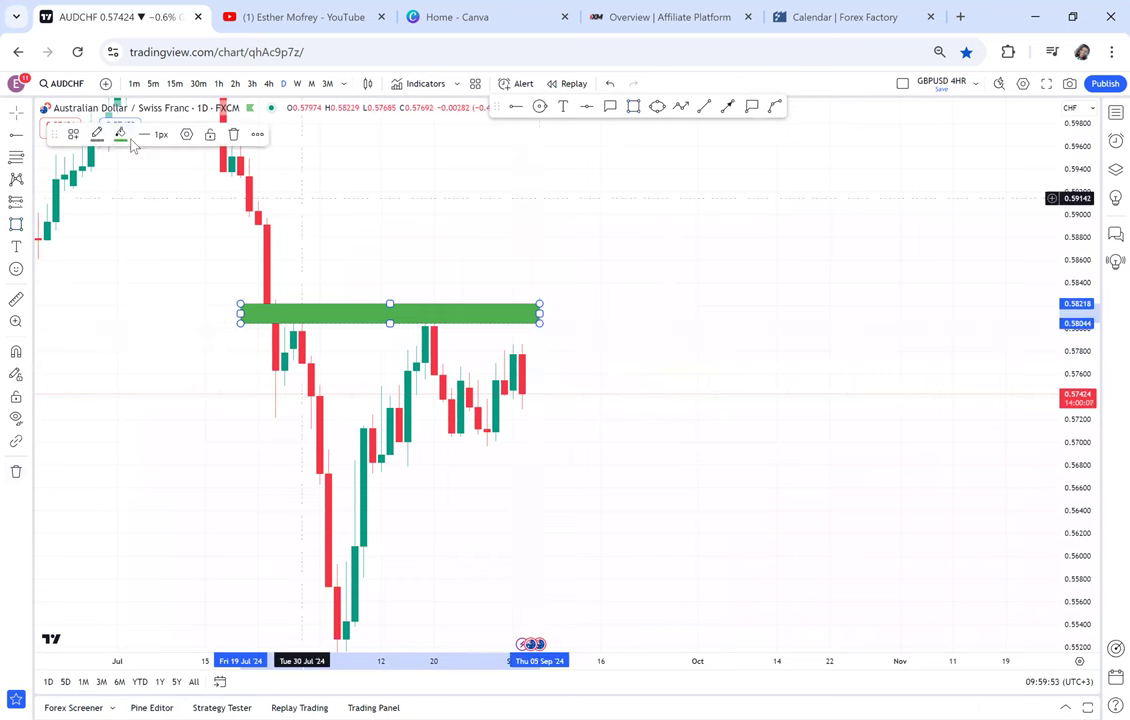
left_click(121, 137)
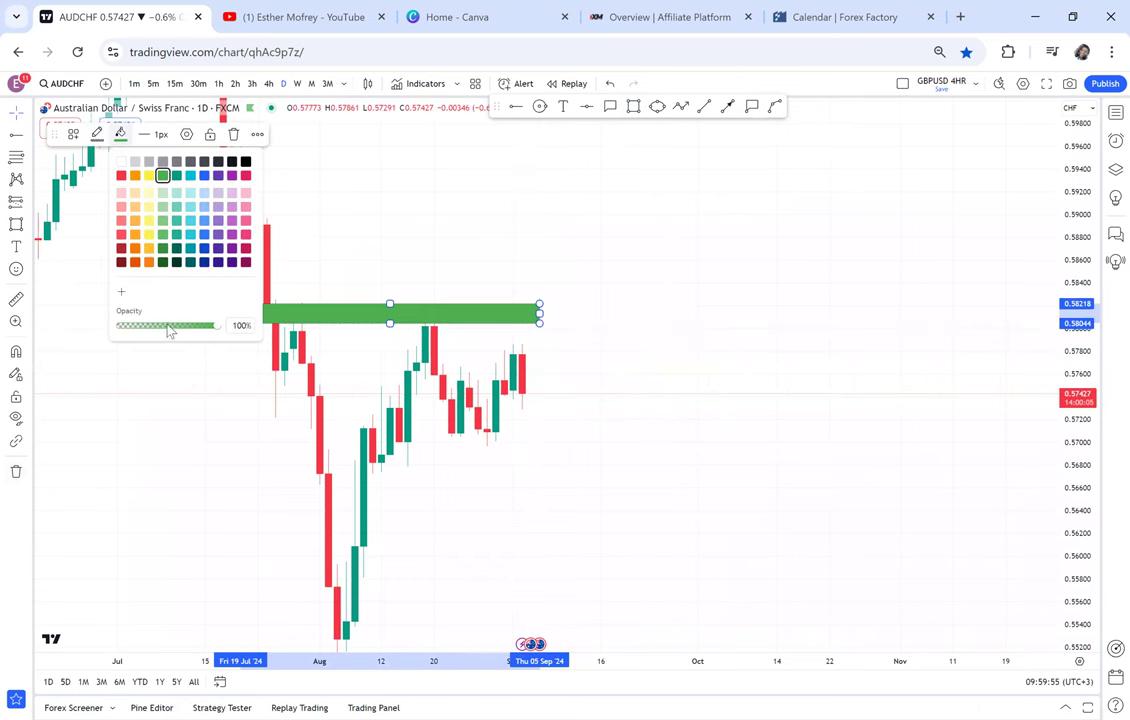
left_click_drag(158, 330, 145, 329)
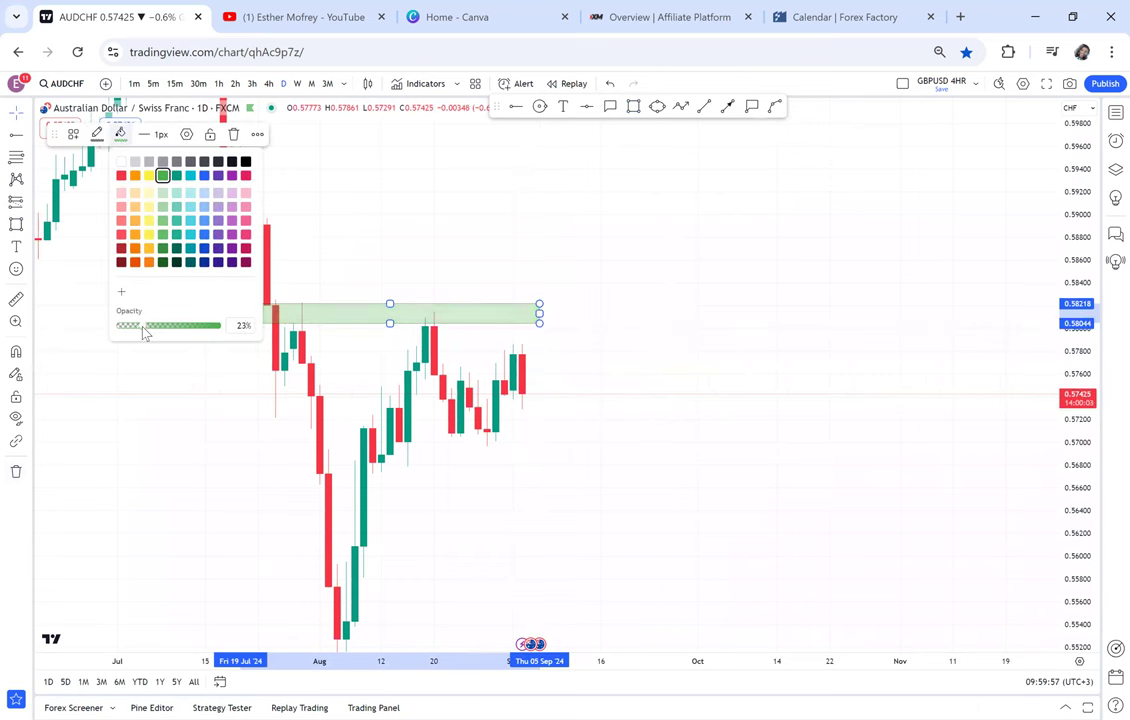
left_click(277, 385)
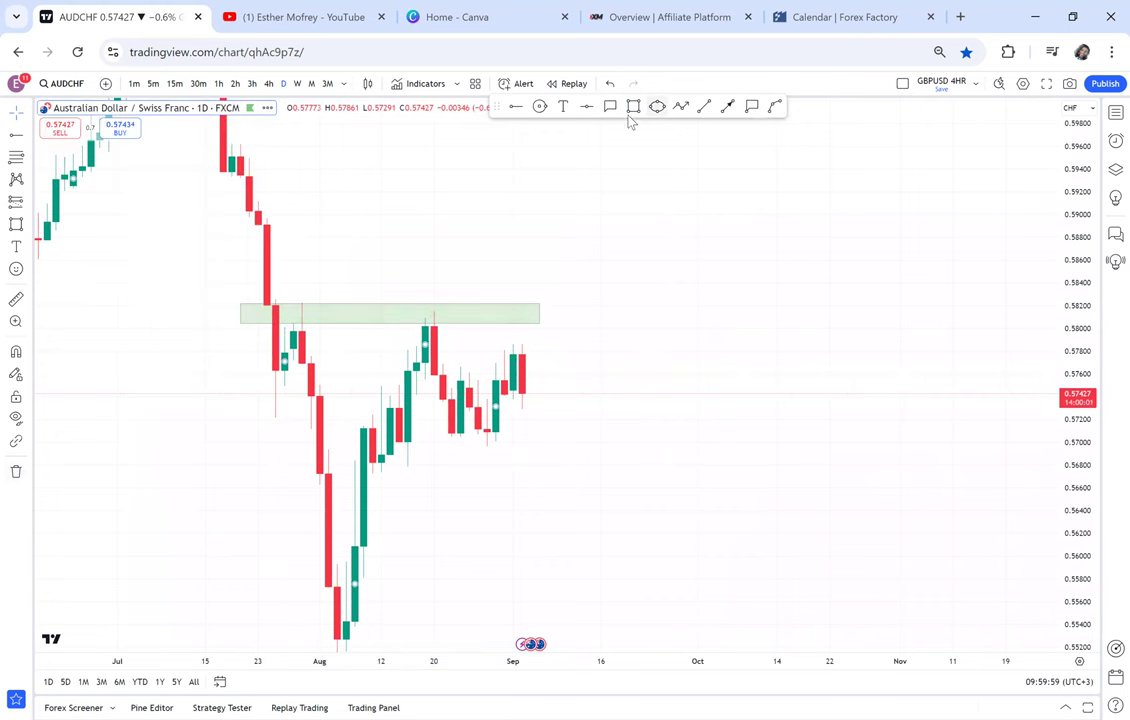
Step: Mark the late July and 20 August tops inside the resistance zone with small yellow circles
left_click(293, 313)
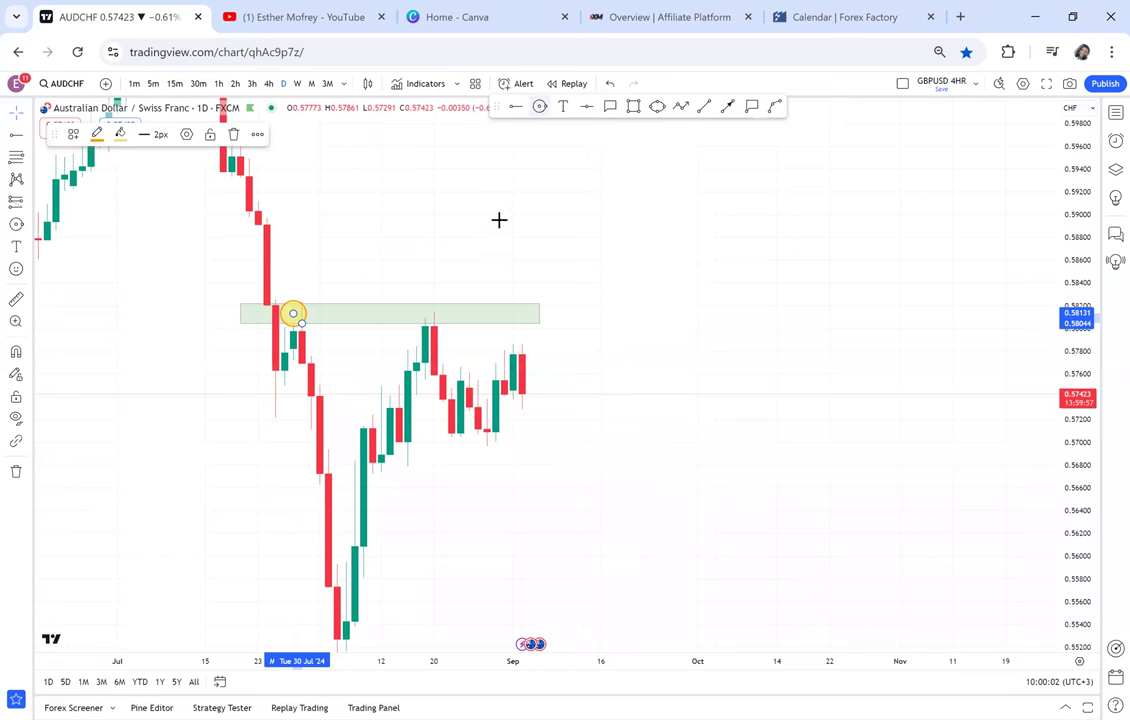
left_click(426, 316)
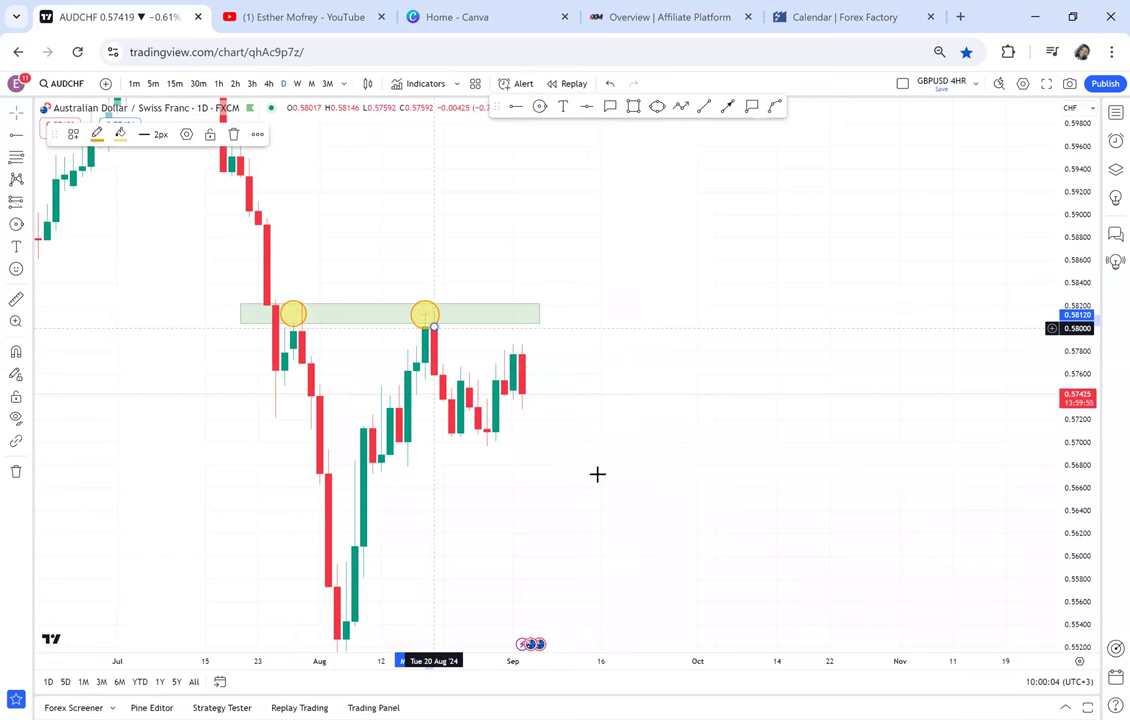
Step: Place a horizontal line at 0.53631, at the tip of the long early August low wick
left_click_drag(597, 474, 676, 366)
scroll(700, 250, "down", 1)
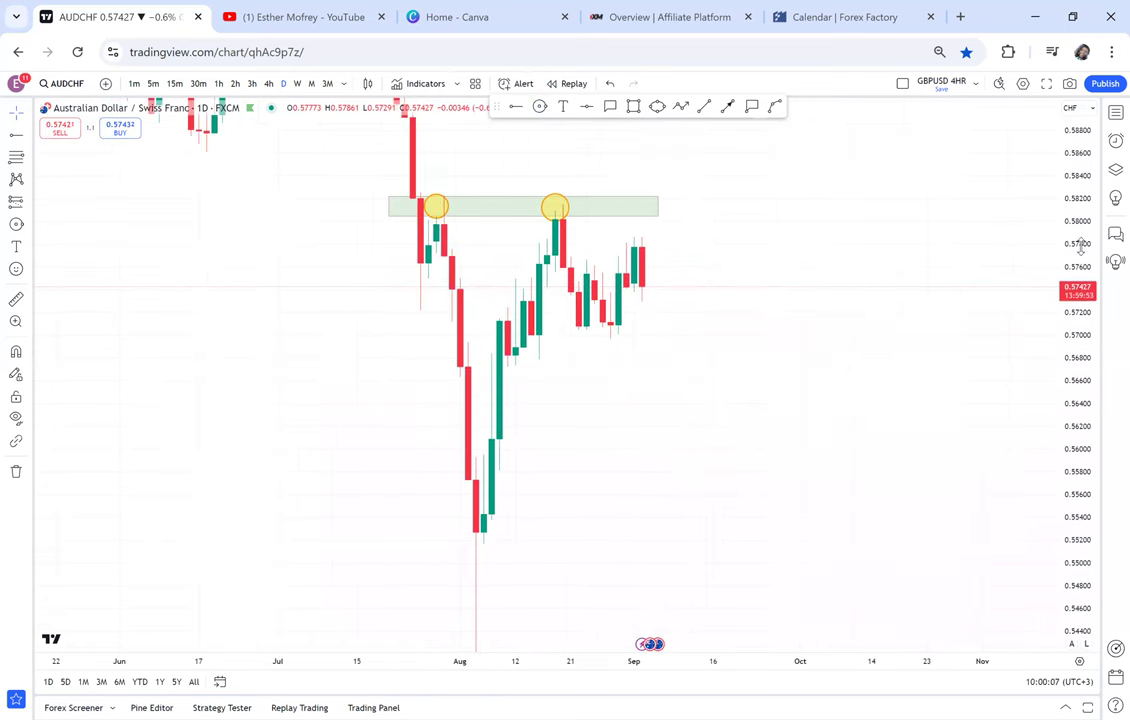
left_click_drag(1067, 394, 1067, 498)
left_click_drag(642, 217, 594, 166)
left_click(588, 108)
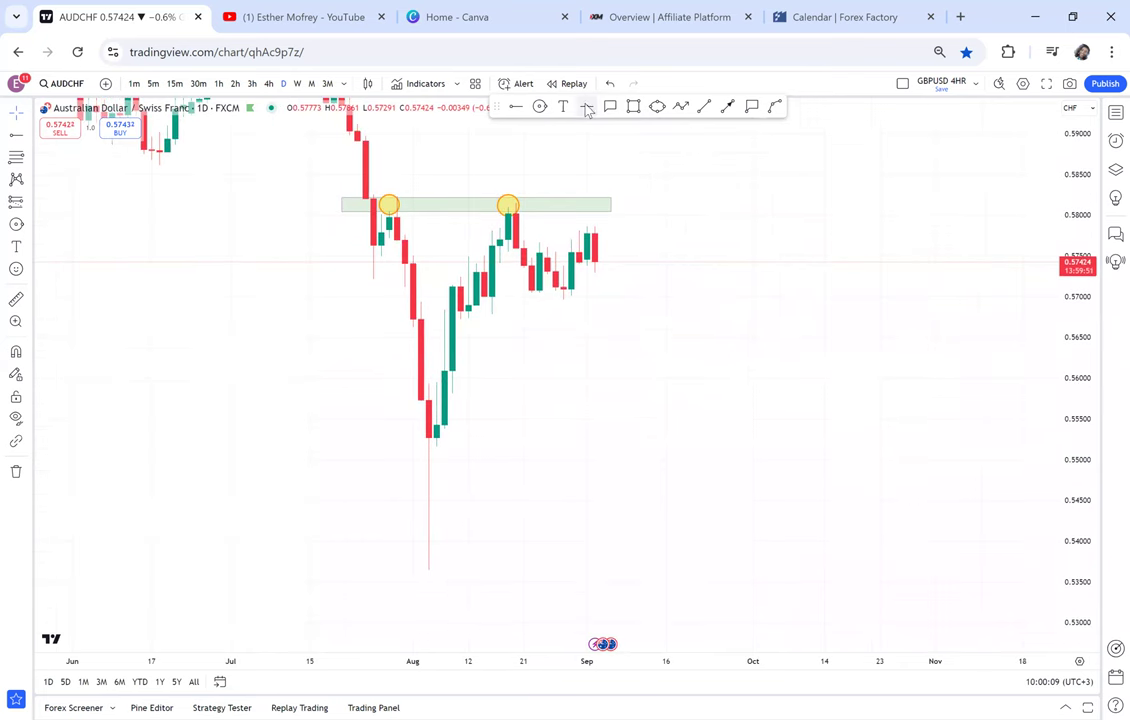
key("alt+h")
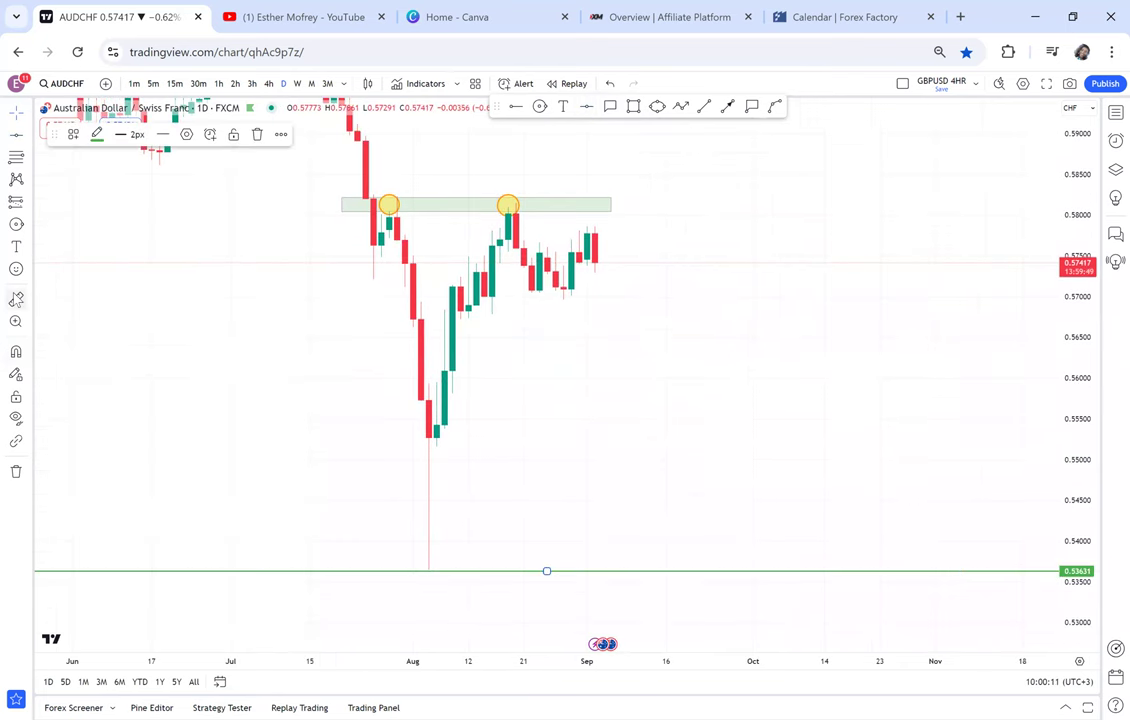
Step: Measure from the resistance zone's top edge to the 0.53631 line and place a horizontal line at the midpoint, 0.55919
left_click(348, 197)
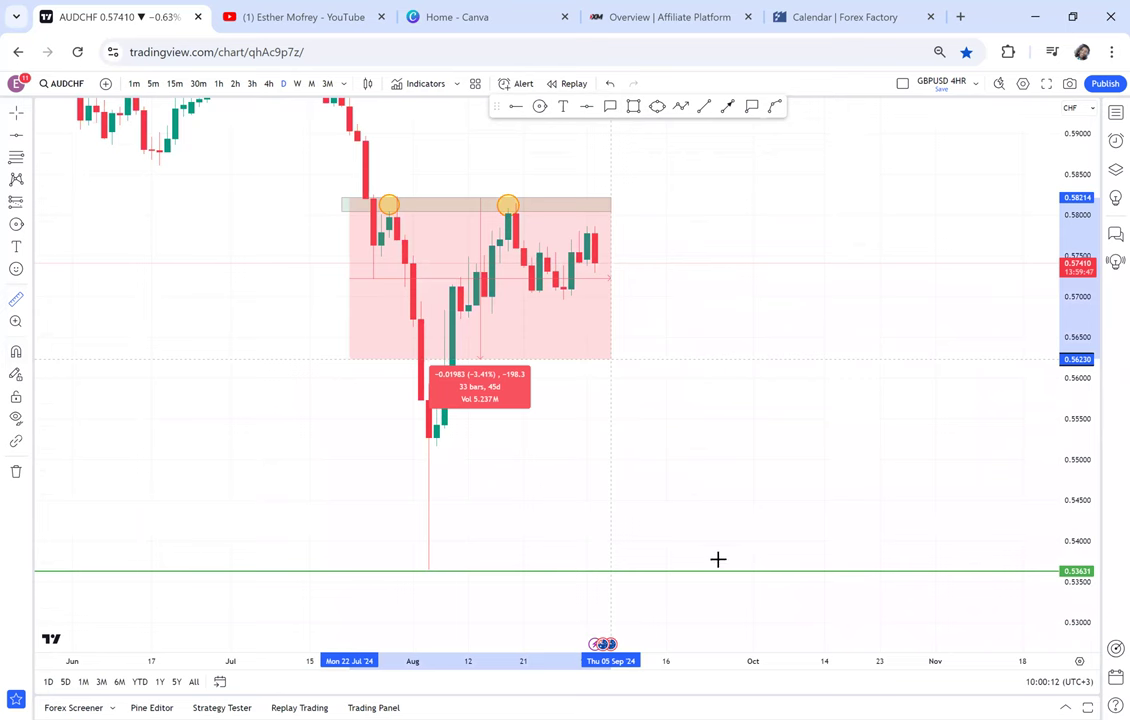
left_click(719, 566)
left_click(587, 108)
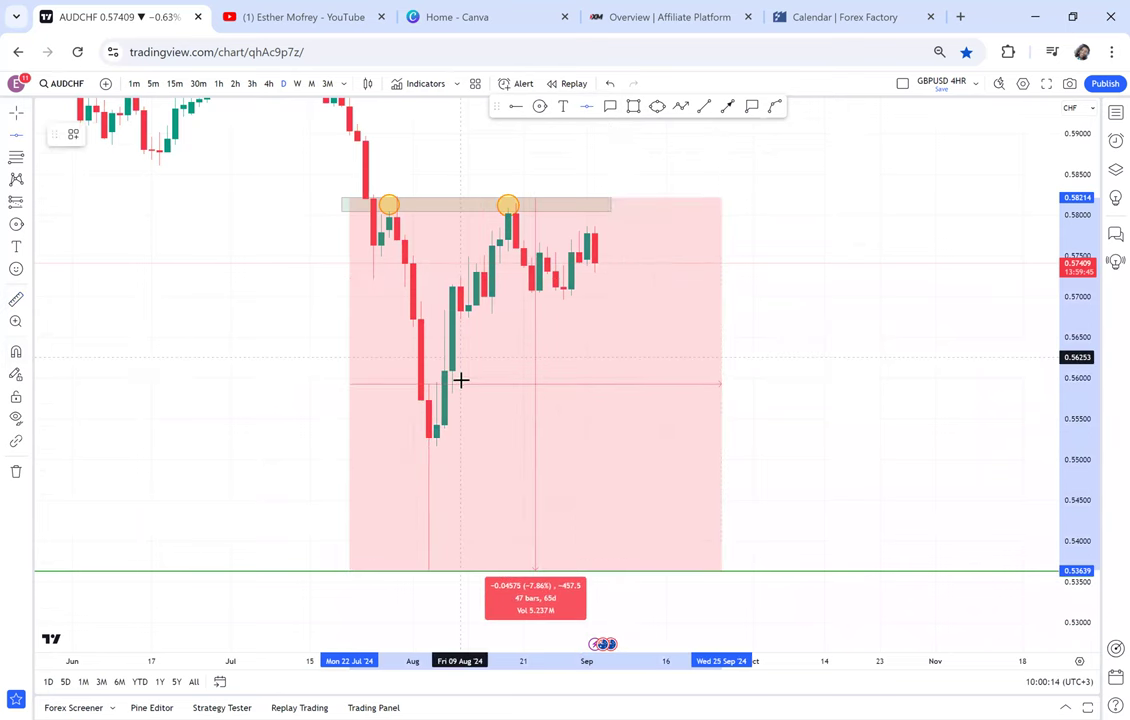
left_click(545, 384)
Step: Examine the resistance zone and its two marked tops on the weekly timeframe, and return to the daily chart
scroll(542, 269, "up", 2)
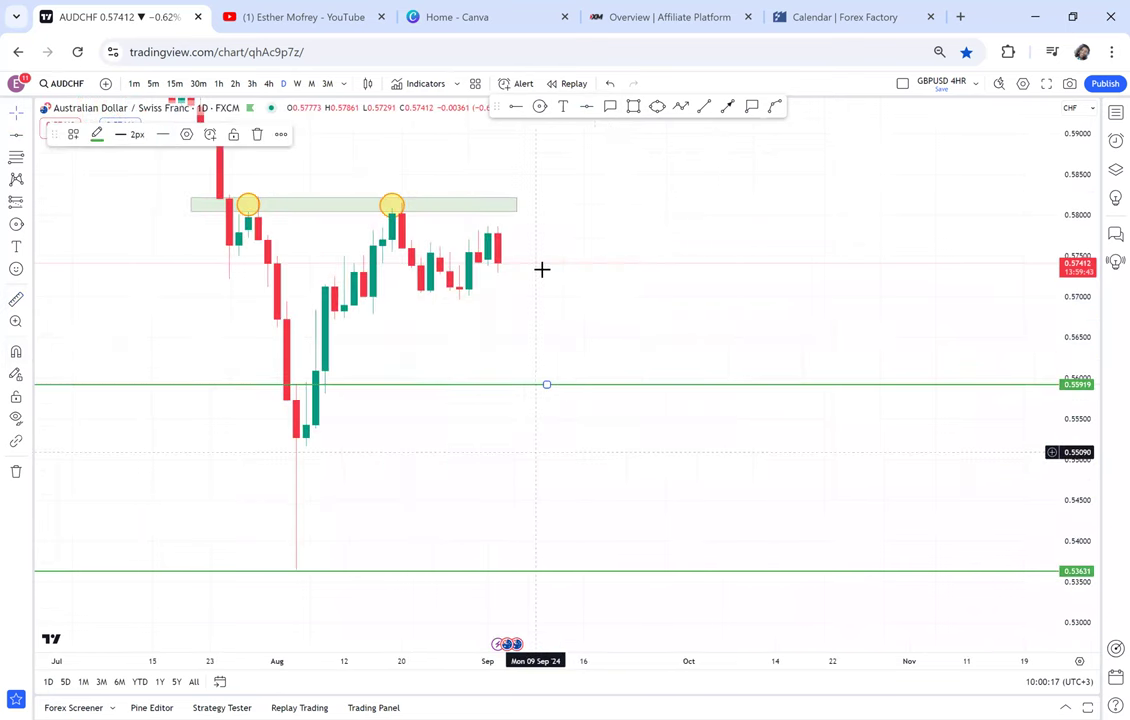
left_click_drag(545, 358, 561, 357)
scroll(220, 117, "down", 1)
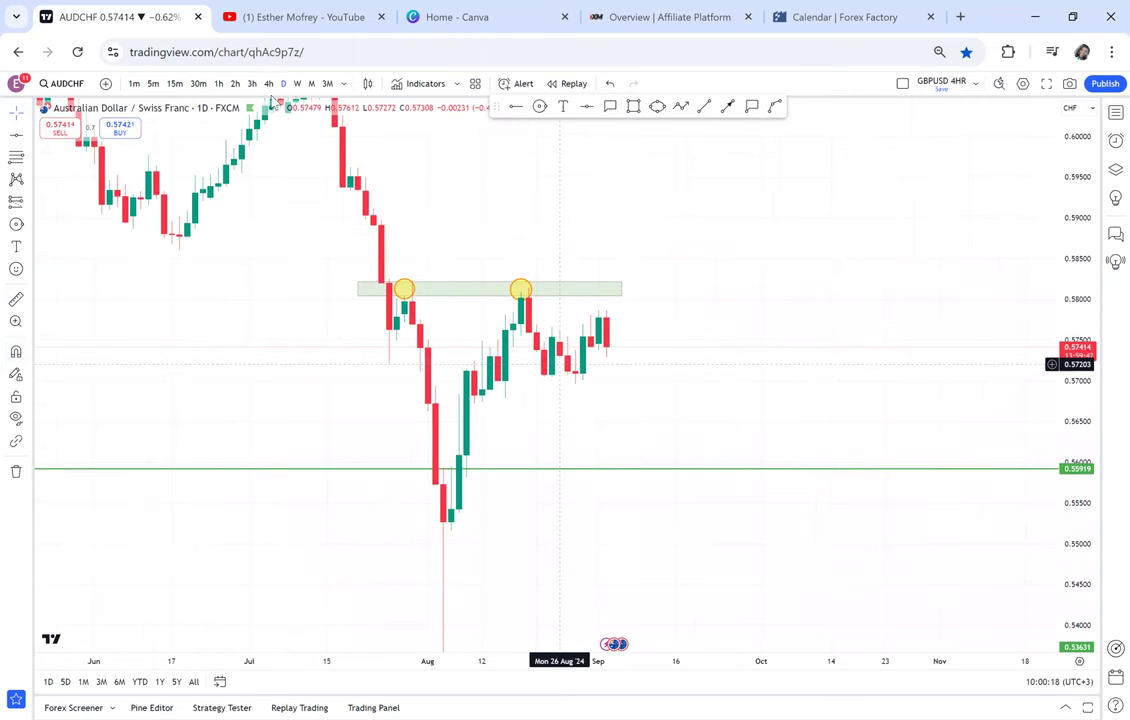
left_click(297, 84)
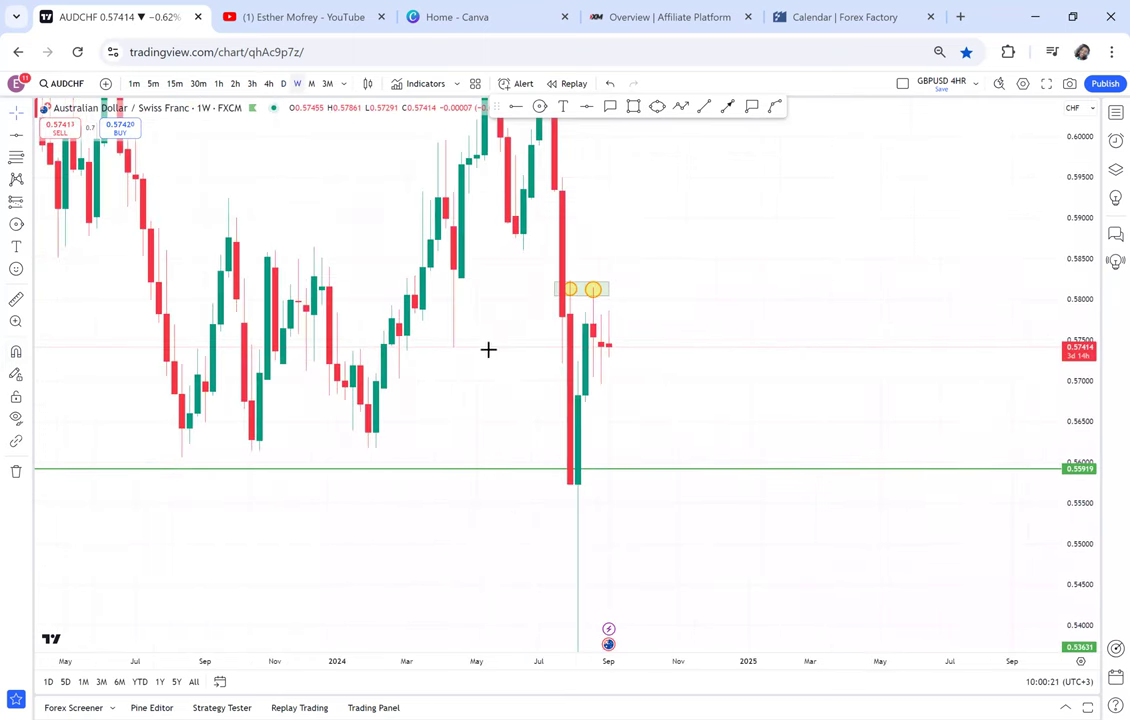
scroll(445, 291, "up", 3)
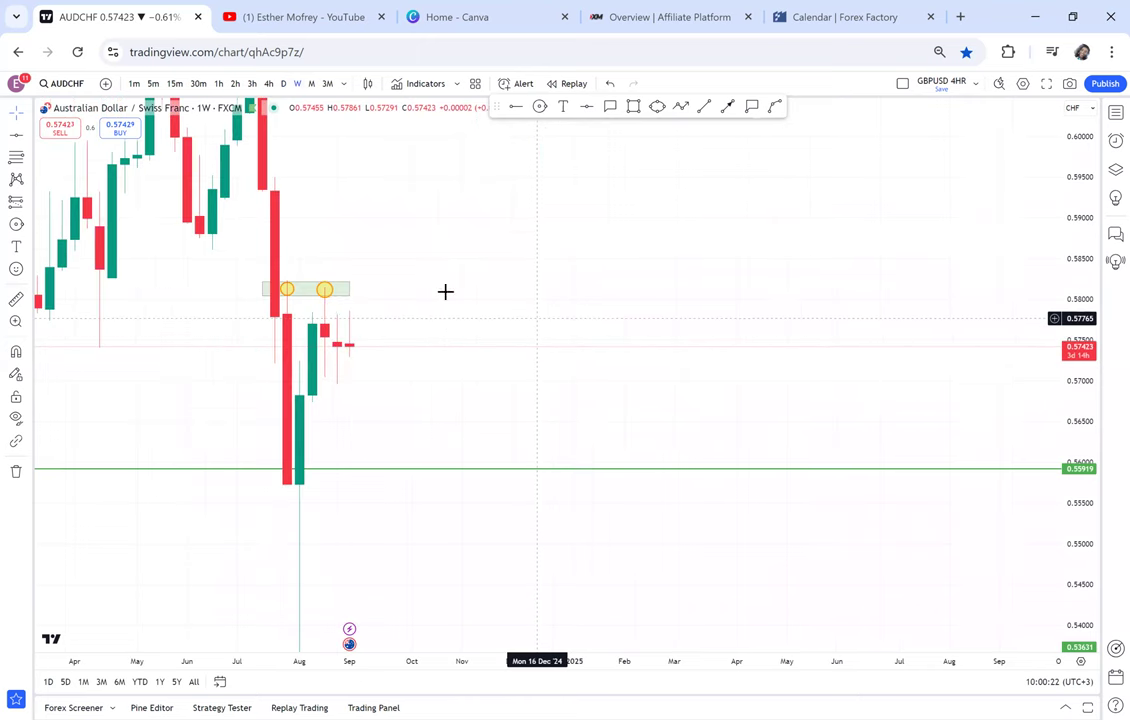
left_click_drag(307, 307, 345, 312)
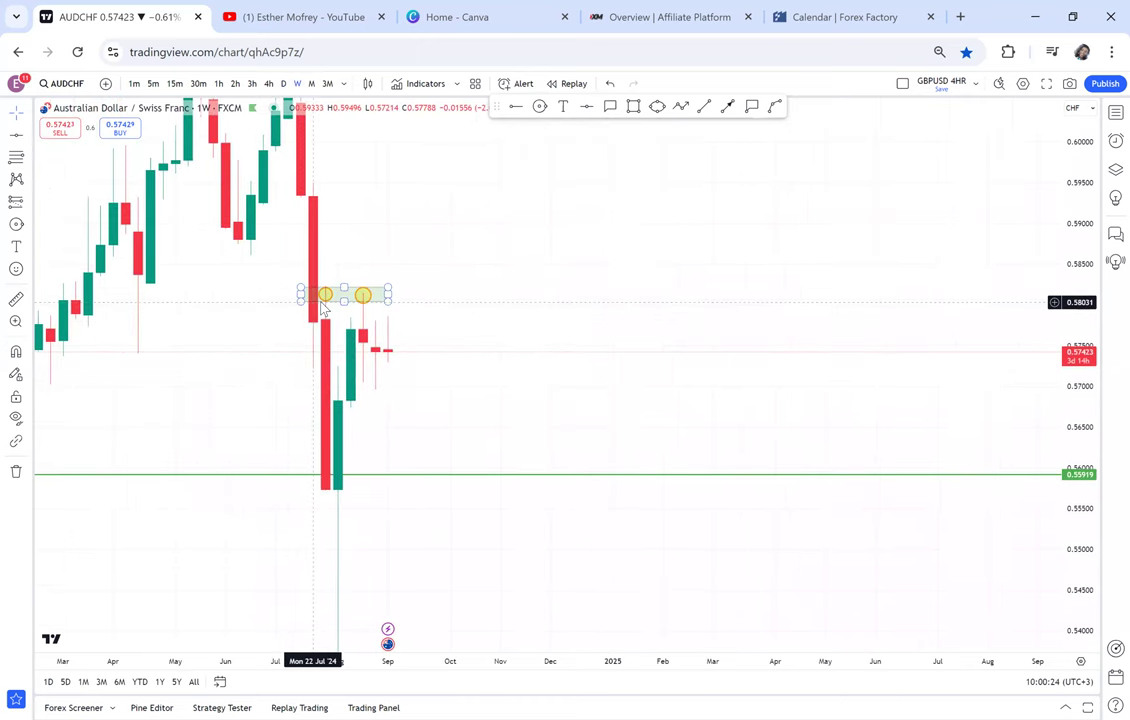
left_click(284, 85)
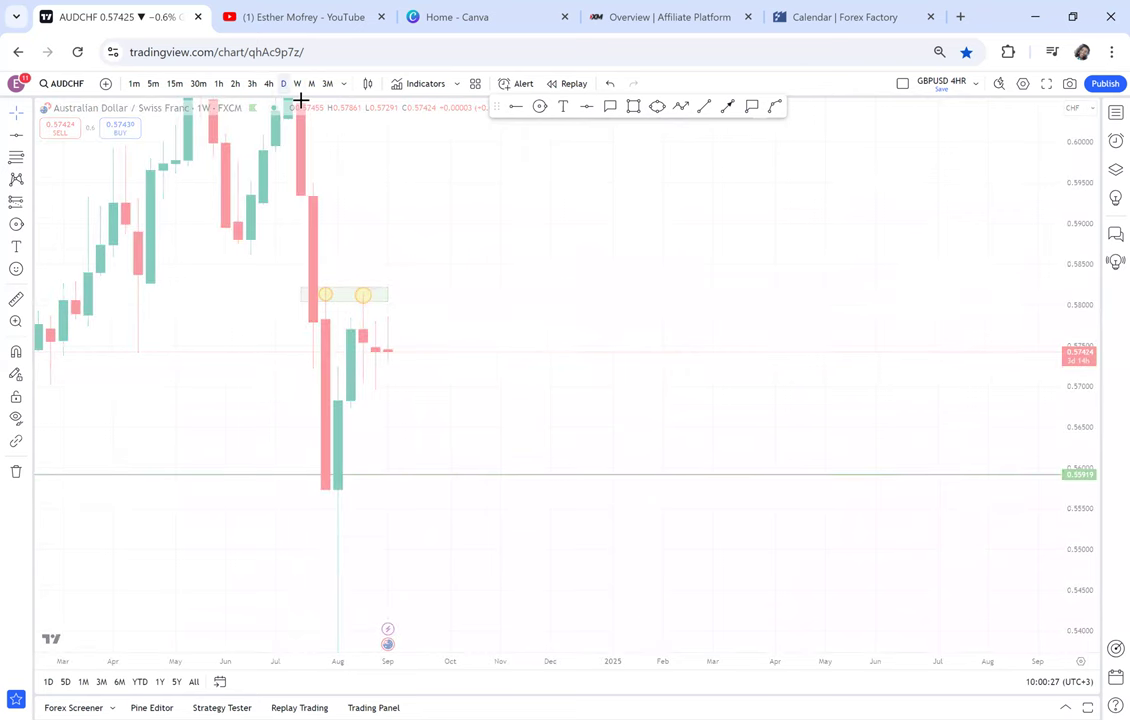
scroll(1040, 425, "down", 5)
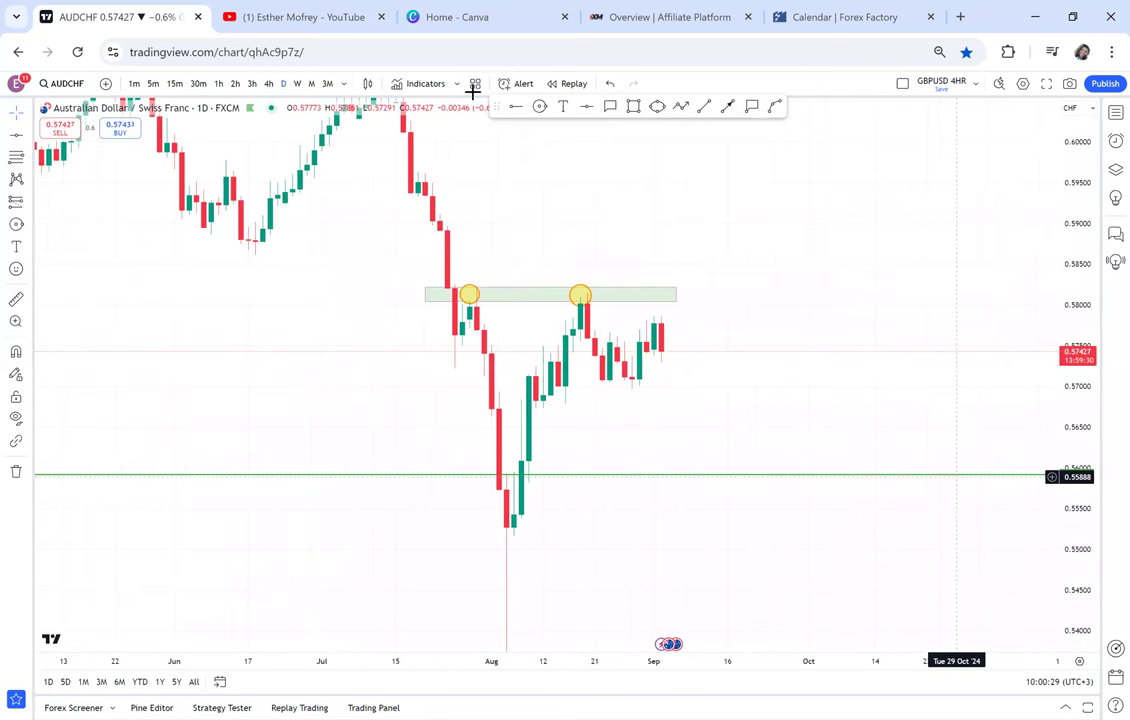
Step: Examine the two tops and the latest price action on the 4-hour timeframe, and return to the daily chart
left_click_drag(328, 113, 268, 92)
left_click(268, 84)
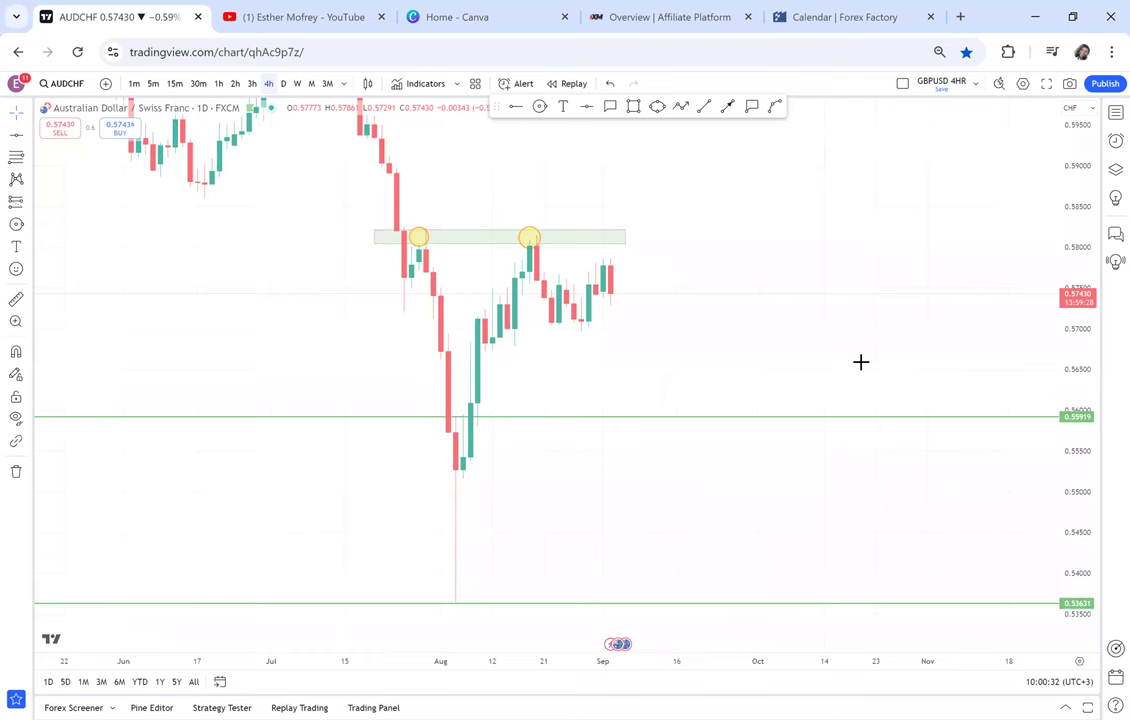
scroll(806, 200, "down", 5)
left_click_drag(807, 204, 744, 339)
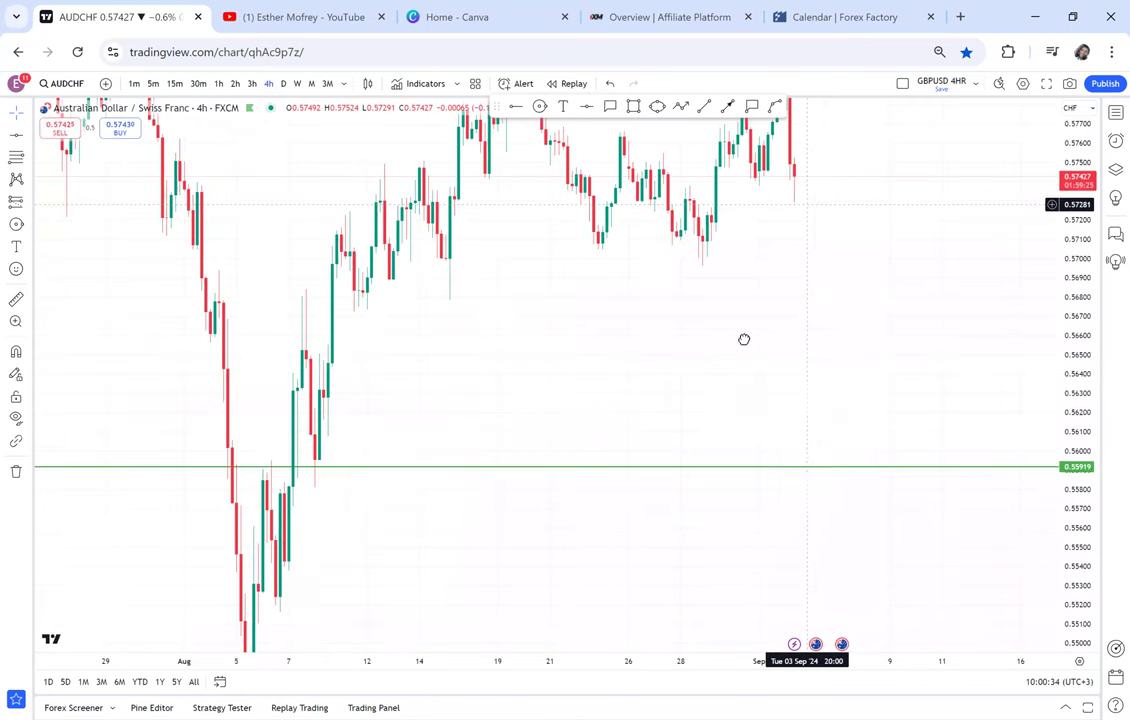
scroll(807, 279, "down", 2)
left_click_drag(807, 279, 798, 289)
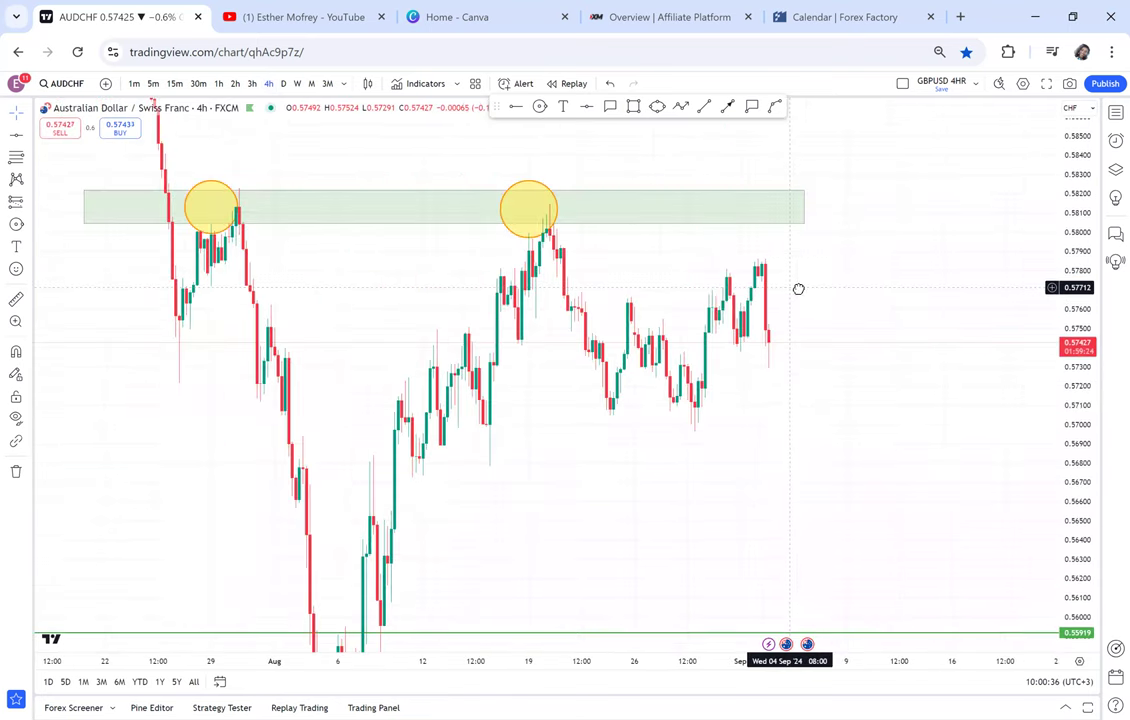
left_click_drag(737, 332, 653, 351)
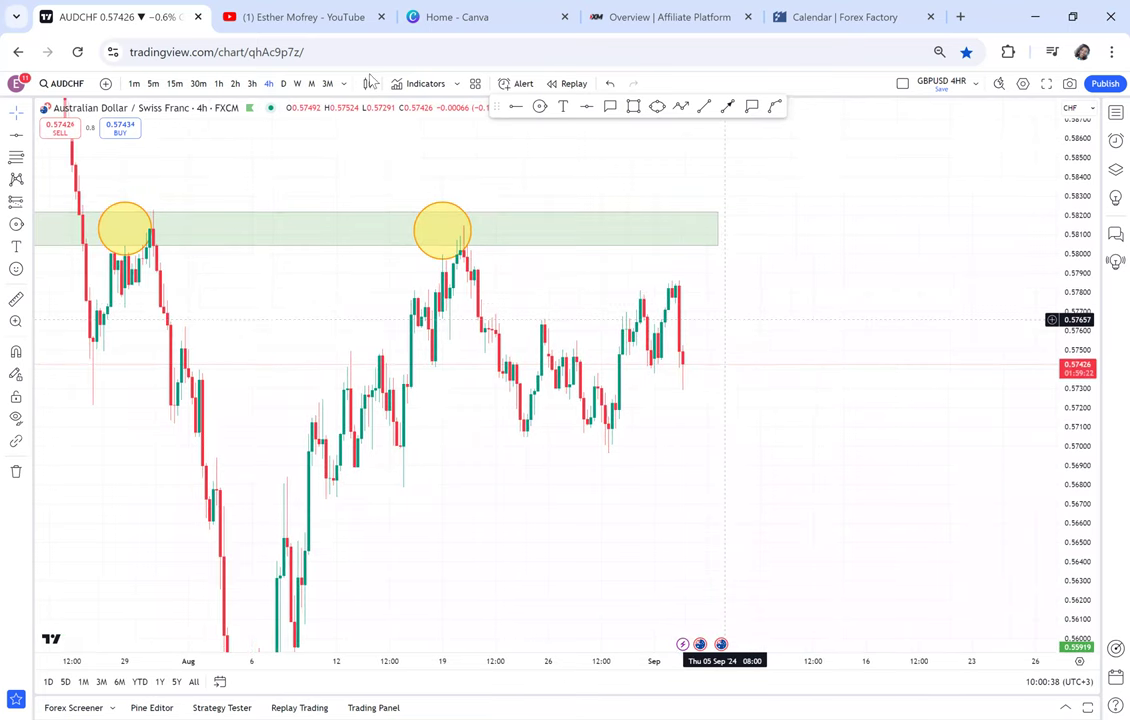
key("ctrl+Down")
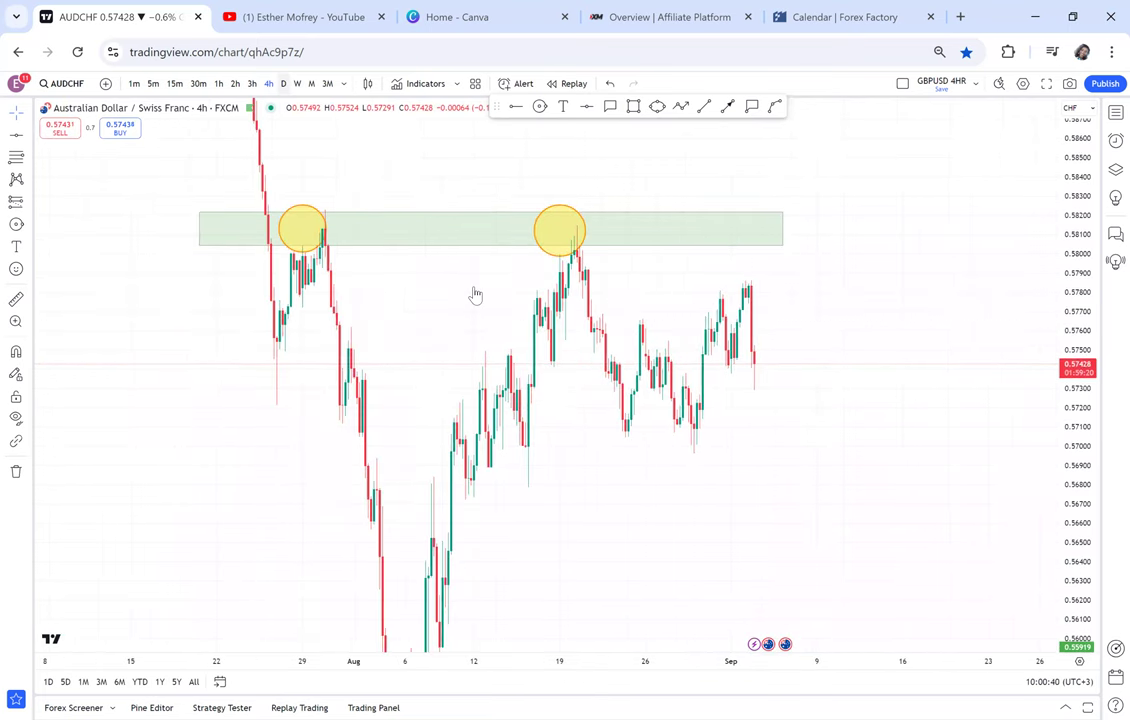
key("d")
key("Return")
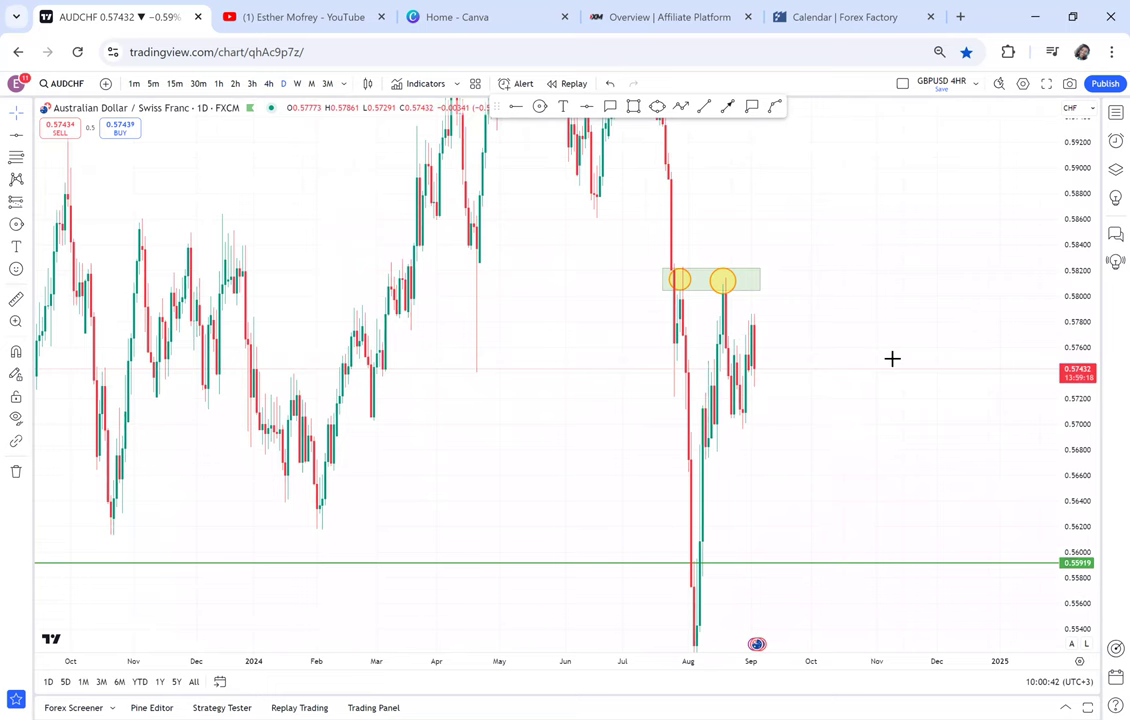
Step: Measure the distance from the current price to the 0.55919 midpoint line, and clear the measurement
scroll(689, 375, "up", 5)
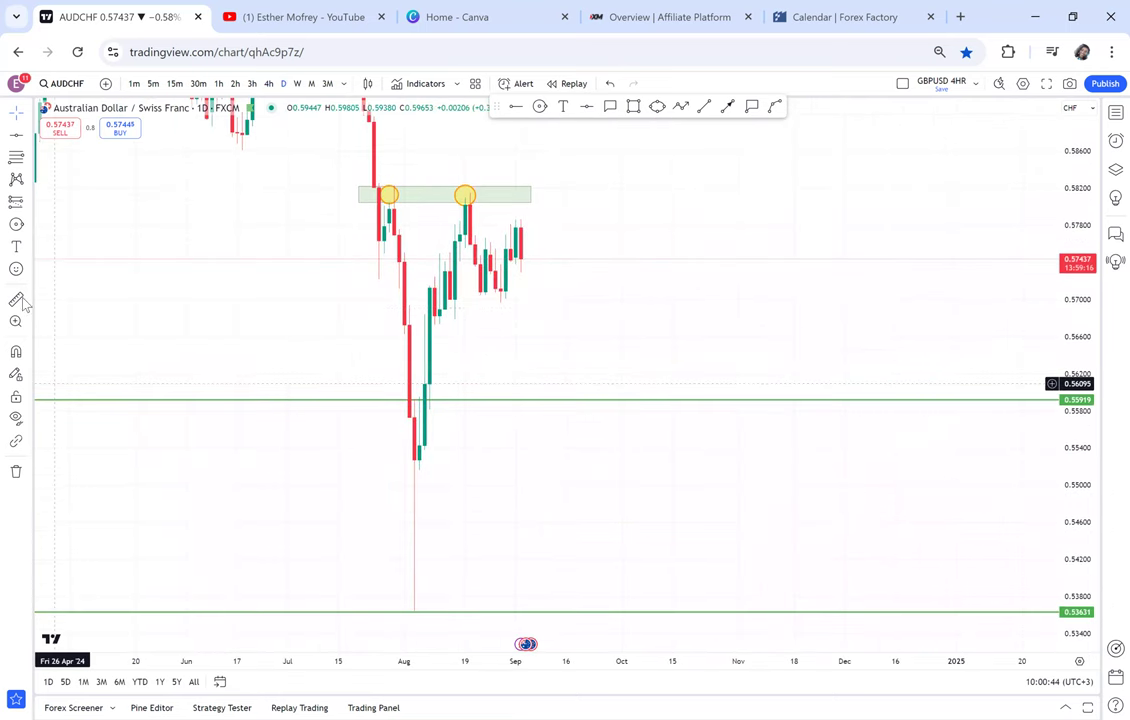
left_click(557, 259)
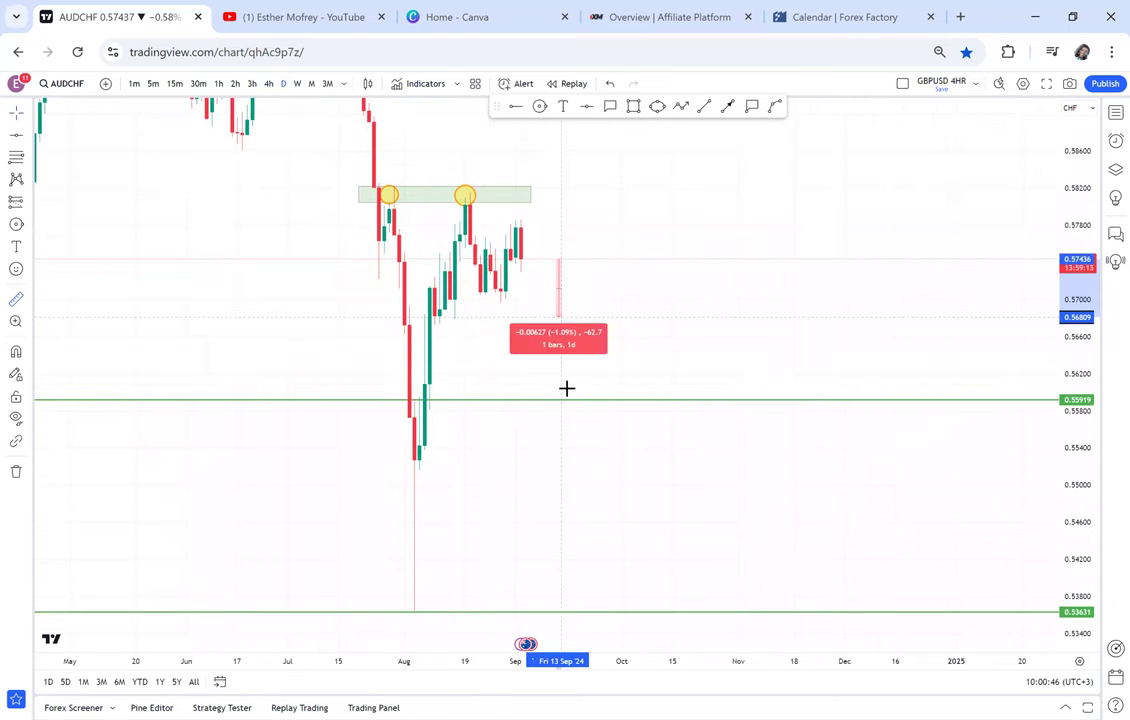
left_click(572, 404)
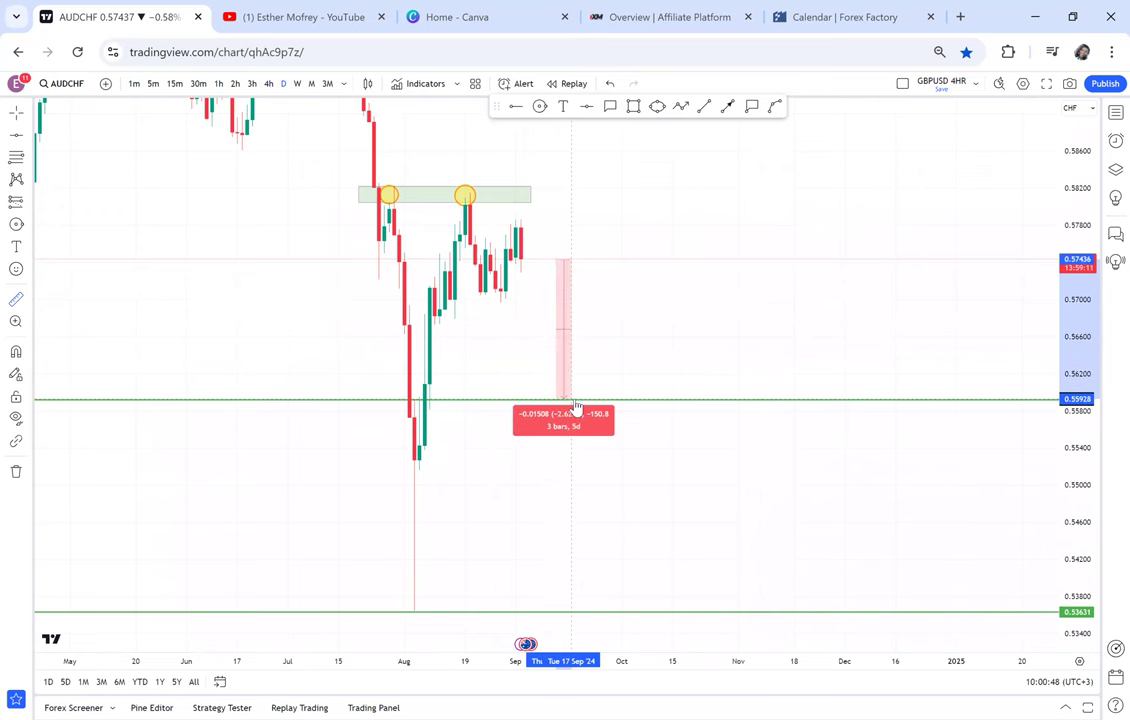
left_click(772, 338)
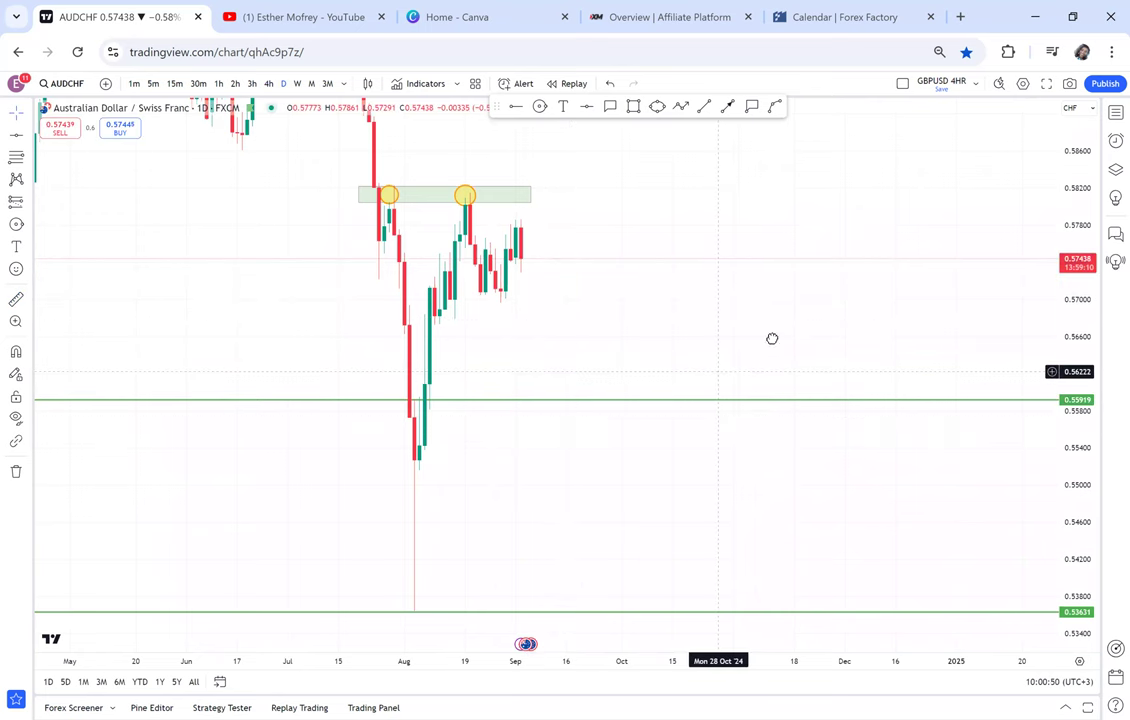
Step: Measure the potential drop again, starting beside the latest candle at 4 September 2024 and ending at the 0.55919 line
scroll(467, 291, "up", 2)
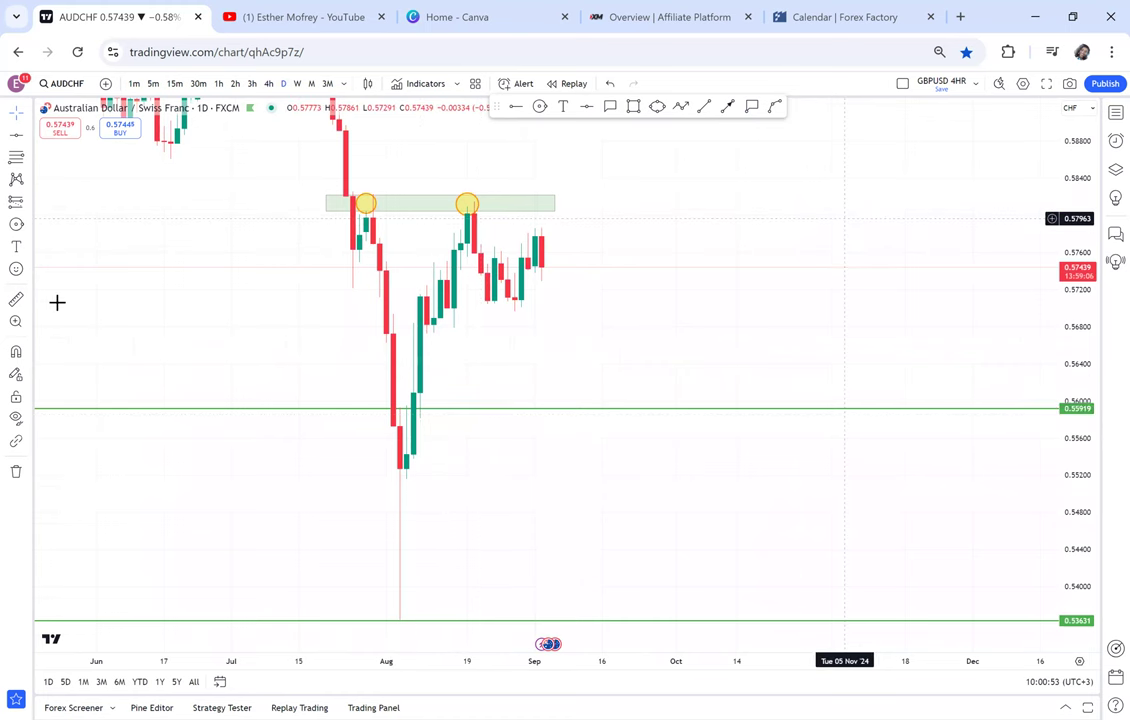
left_click(548, 264, "shift")
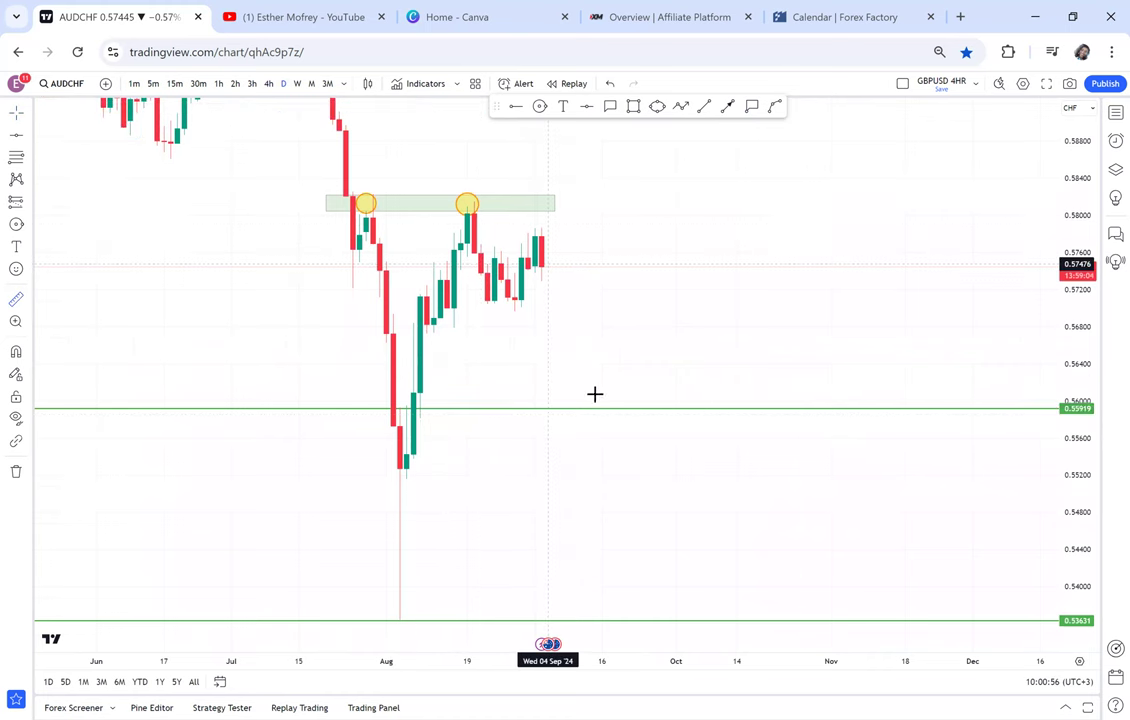
left_click(599, 407)
left_click(710, 250)
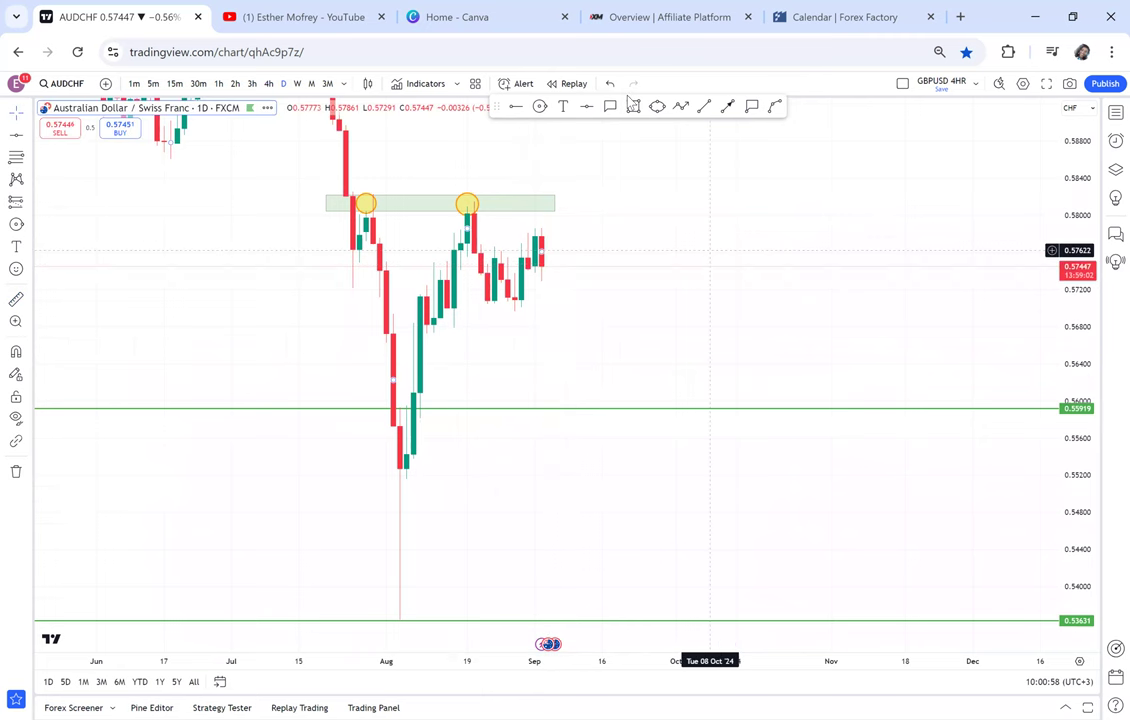
scroll(333, 203, "up", 1)
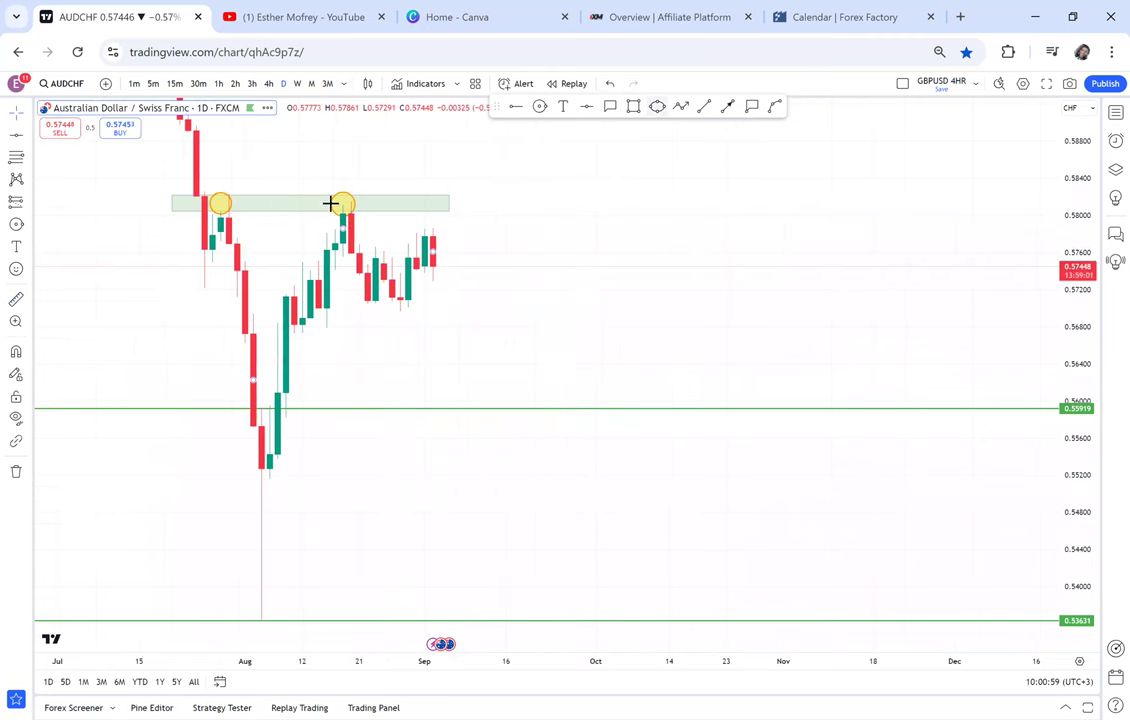